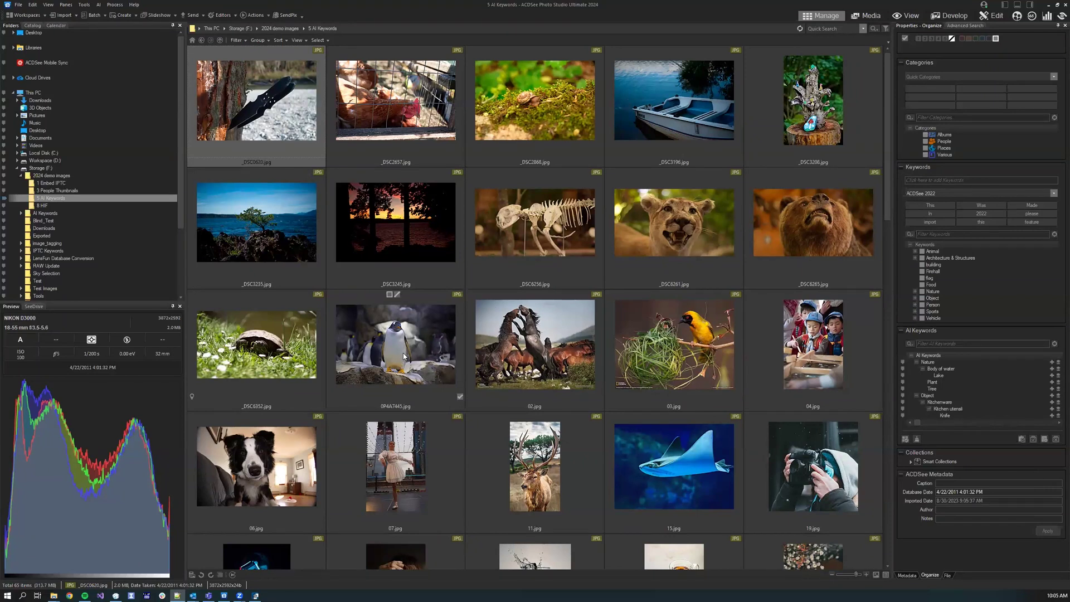
Review the Quick Search and Import Options pages of the program options, and close them without changing anything
{"action": "left_click", "coordinate": [84, 4]}
{"action": "left_click", "coordinate": [112, 247]}
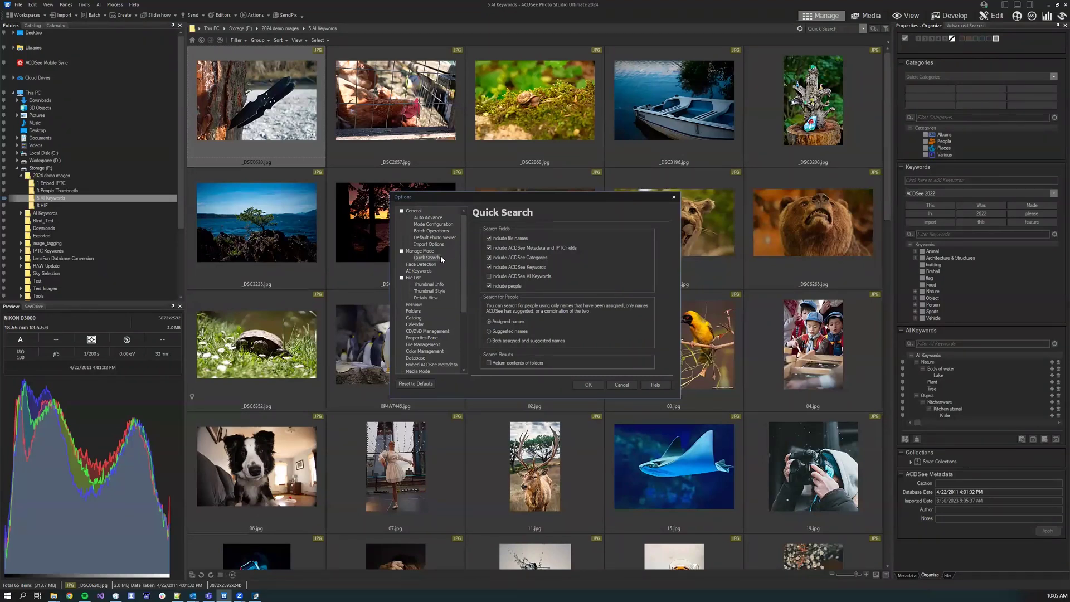
{"action": "left_click", "coordinate": [429, 245]}
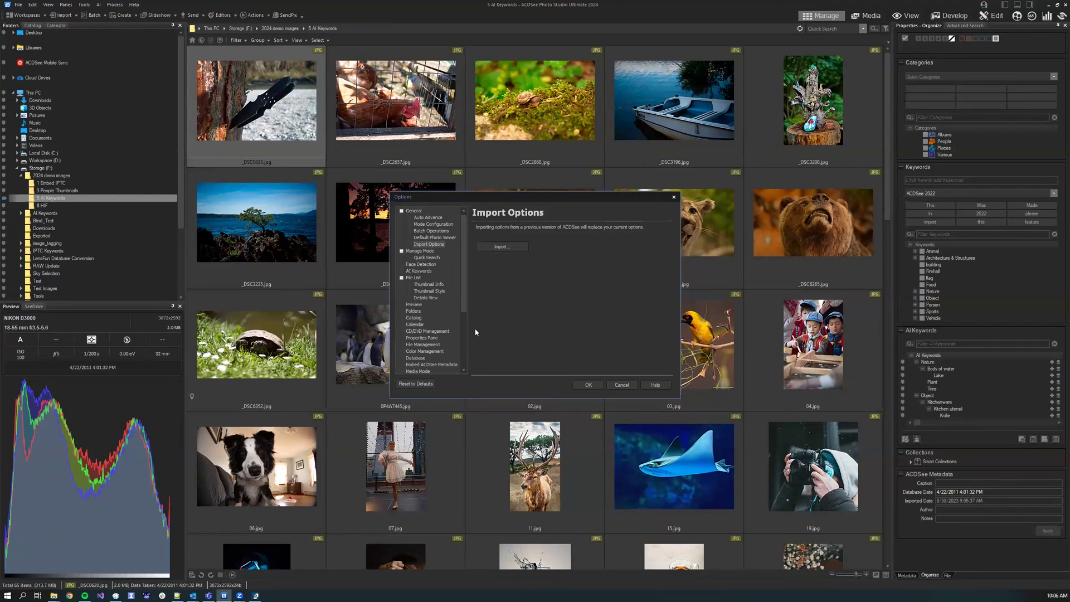
{"action": "left_click", "coordinate": [621, 385]}
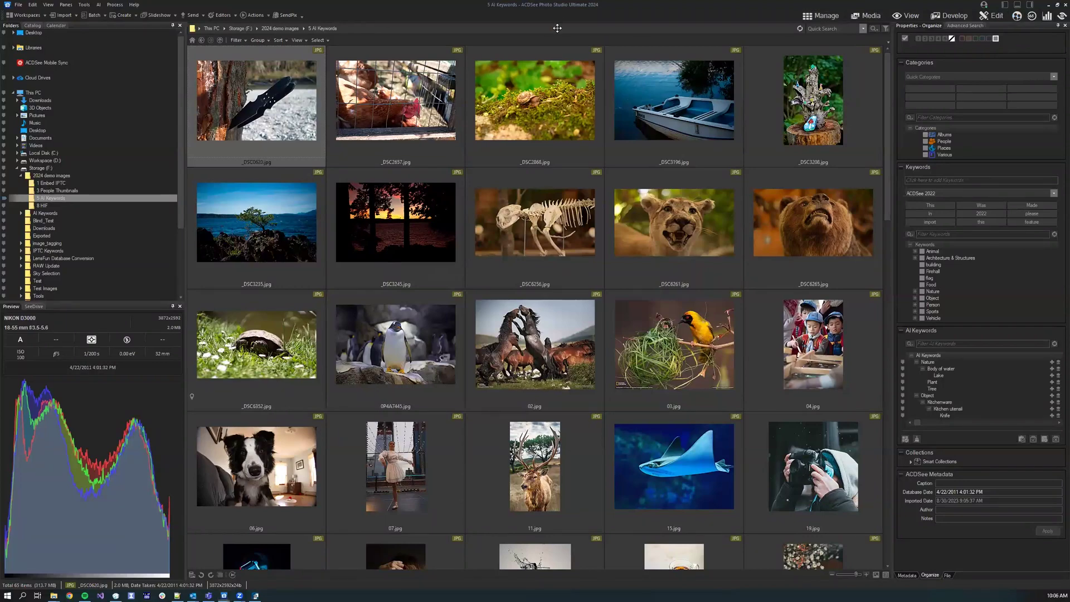
Show the unnamed faces in People mode and bring up the pop-up preview of the last face's source photo
{"action": "left_click", "coordinate": [224, 596]}
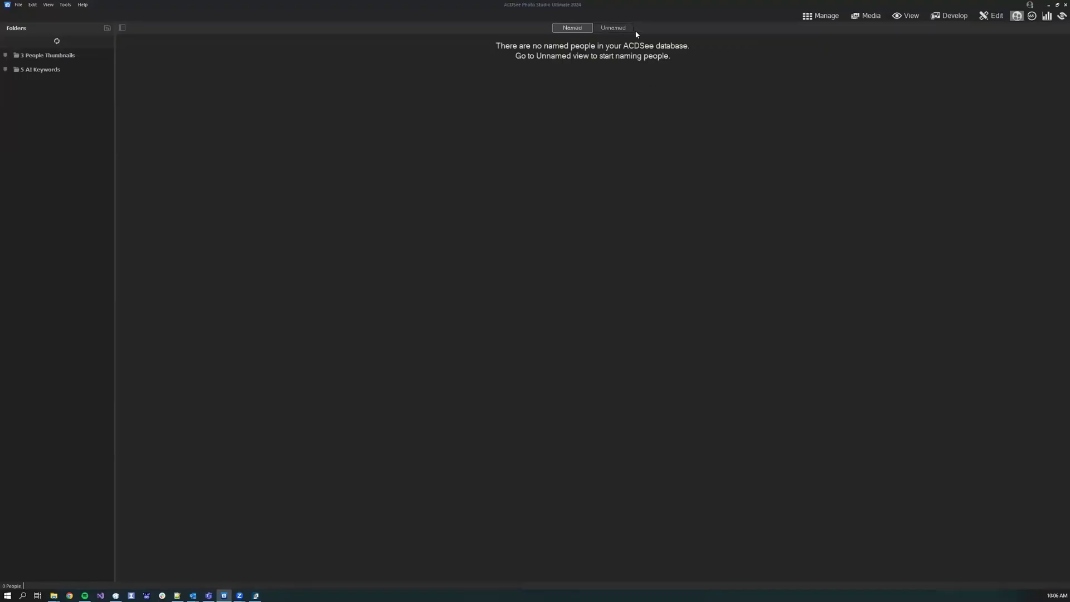
{"action": "left_click", "coordinate": [631, 31]}
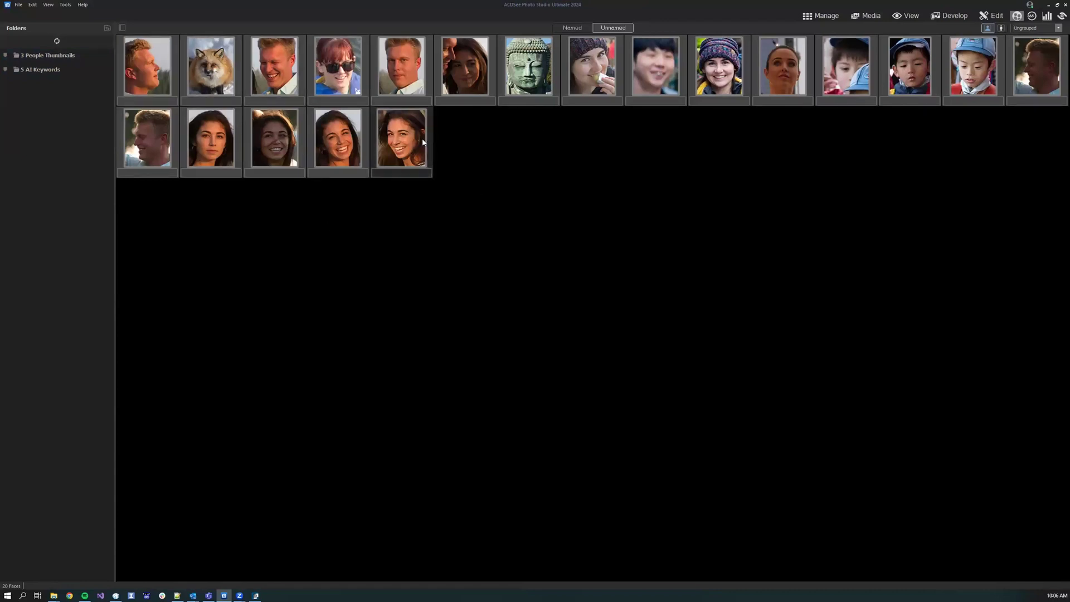
{"action": "mouse_move", "coordinate": [424, 142]}
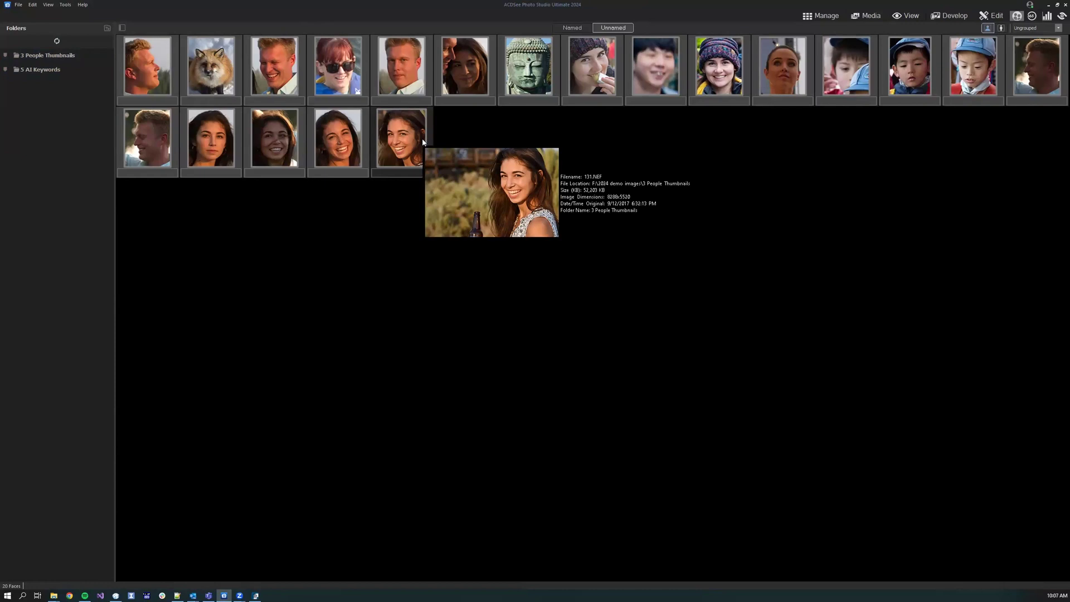
Review the People Mode options and the details configured for pop-up information, leaving both without changes
{"action": "left_click", "coordinate": [65, 6]}
{"action": "left_click", "coordinate": [81, 13]}
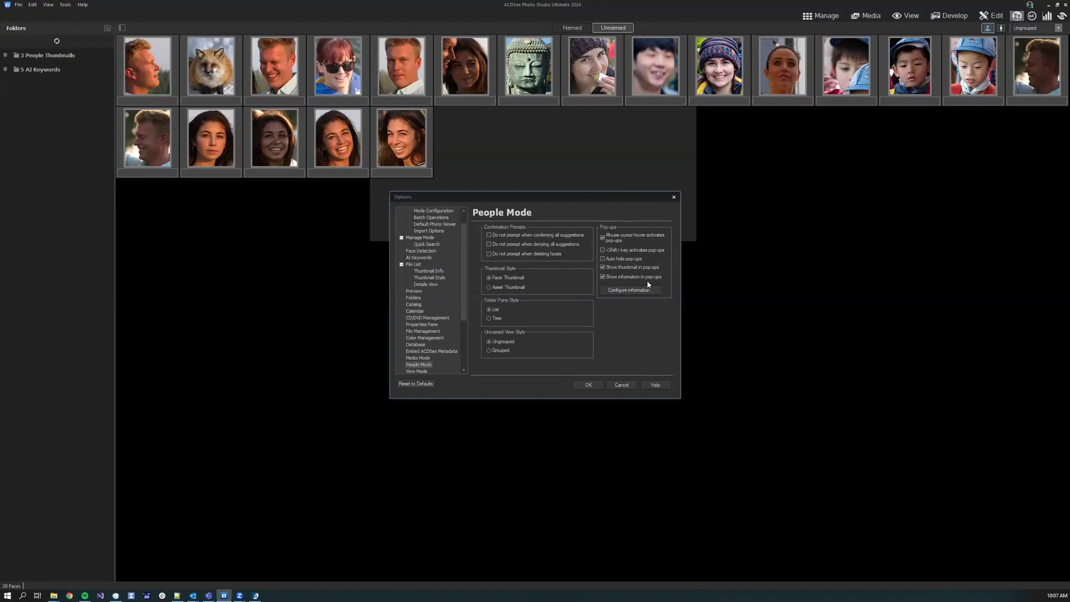
{"action": "left_click", "coordinate": [636, 291]}
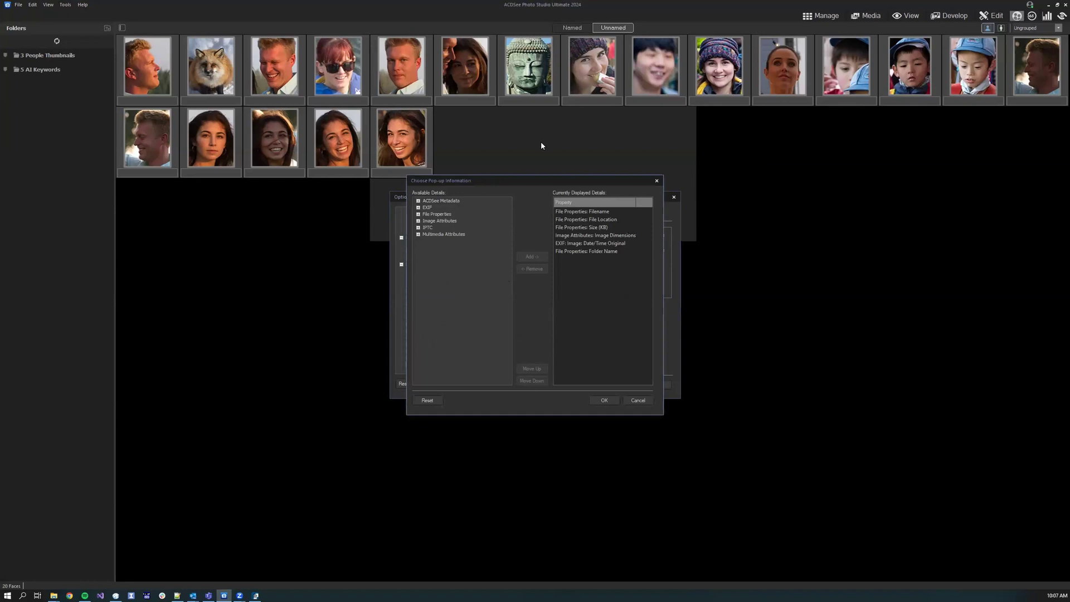
{"action": "left_click", "coordinate": [637, 401]}
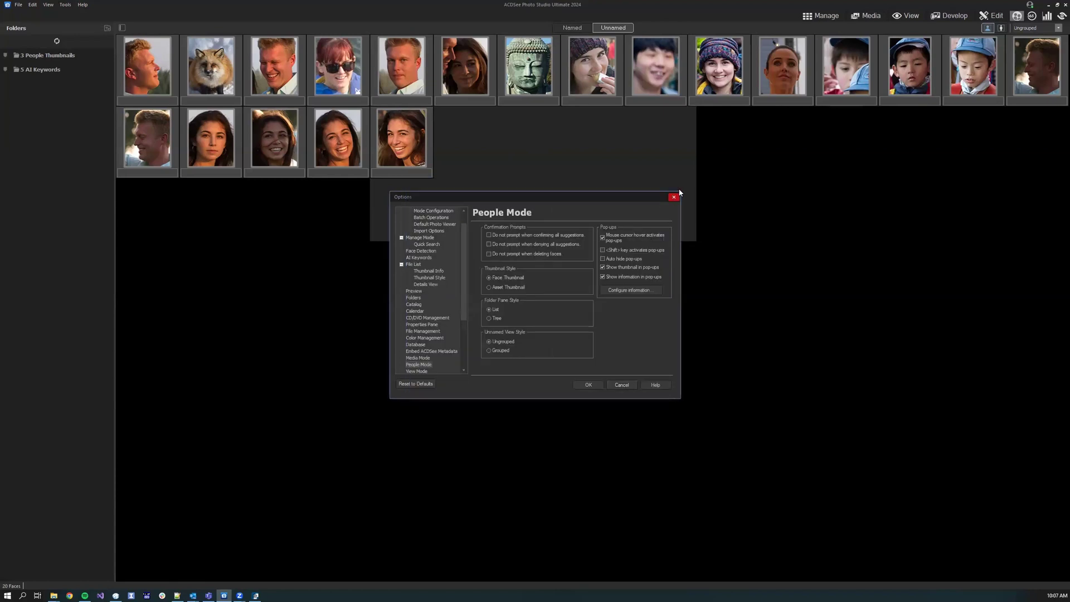
{"action": "left_click", "coordinate": [674, 197]}
Return to Manage mode and check the IPTC metadata of _DSC0620.jpg before going back to its organizing properties
{"action": "left_click", "coordinate": [821, 14]}
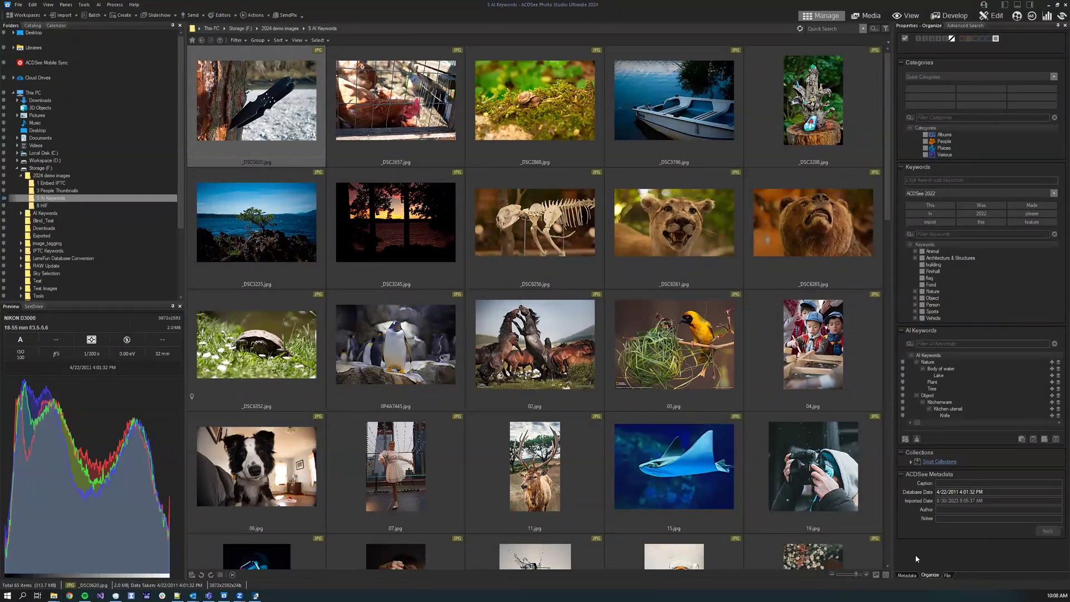
{"action": "left_click", "coordinate": [908, 575]}
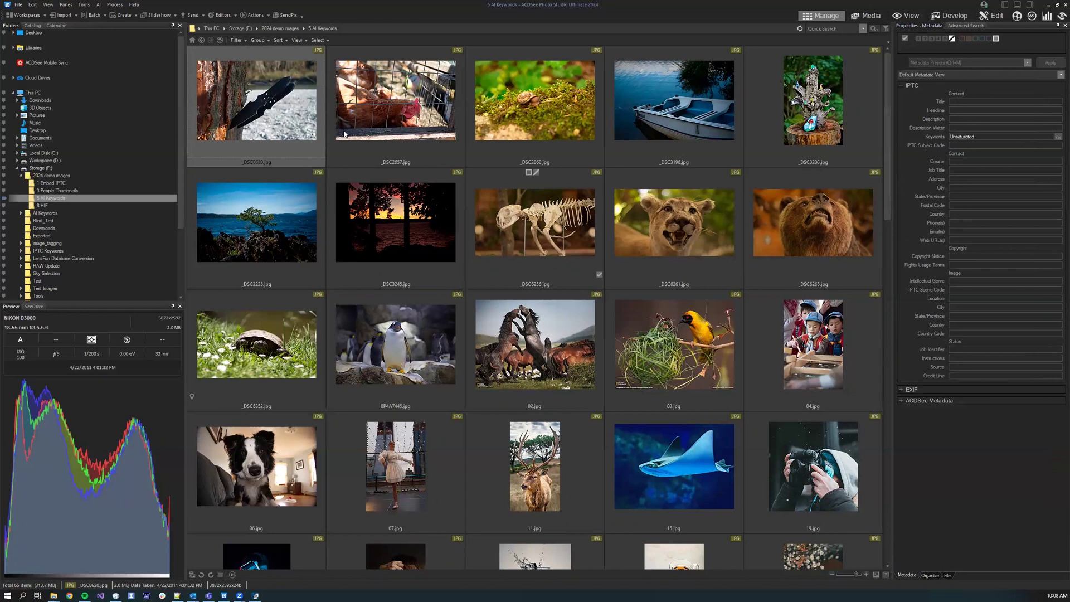
{"action": "left_click", "coordinate": [930, 575]}
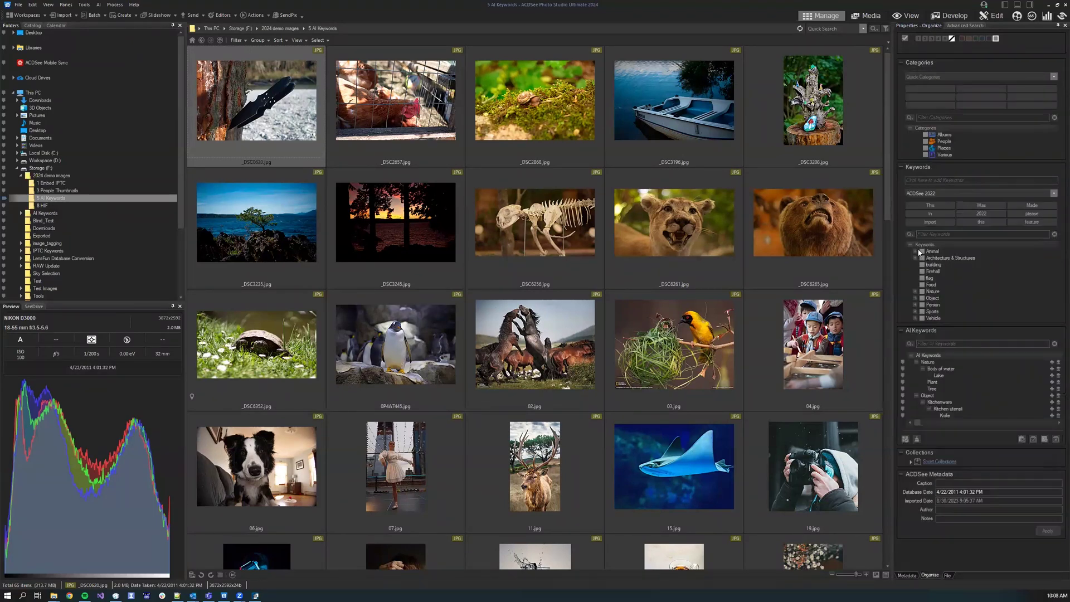
Assign the keywords Animal, Bird, Architecture & Structures and its sub-keyword Building to _DSC0620.jpg
{"action": "left_click", "coordinate": [922, 251]}
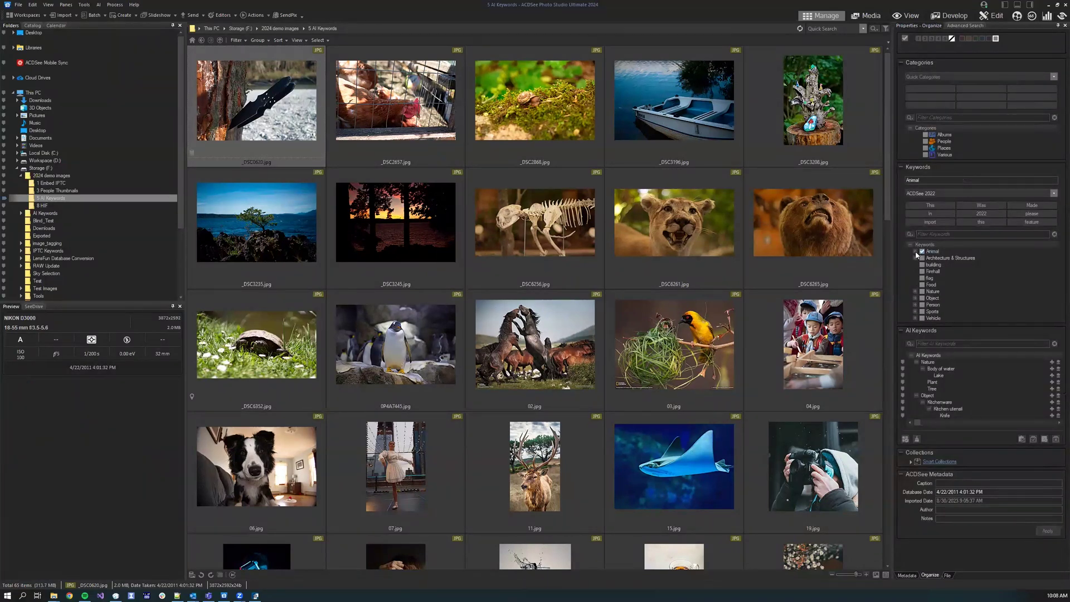
{"action": "left_click", "coordinate": [915, 252]}
{"action": "left_click", "coordinate": [928, 258]}
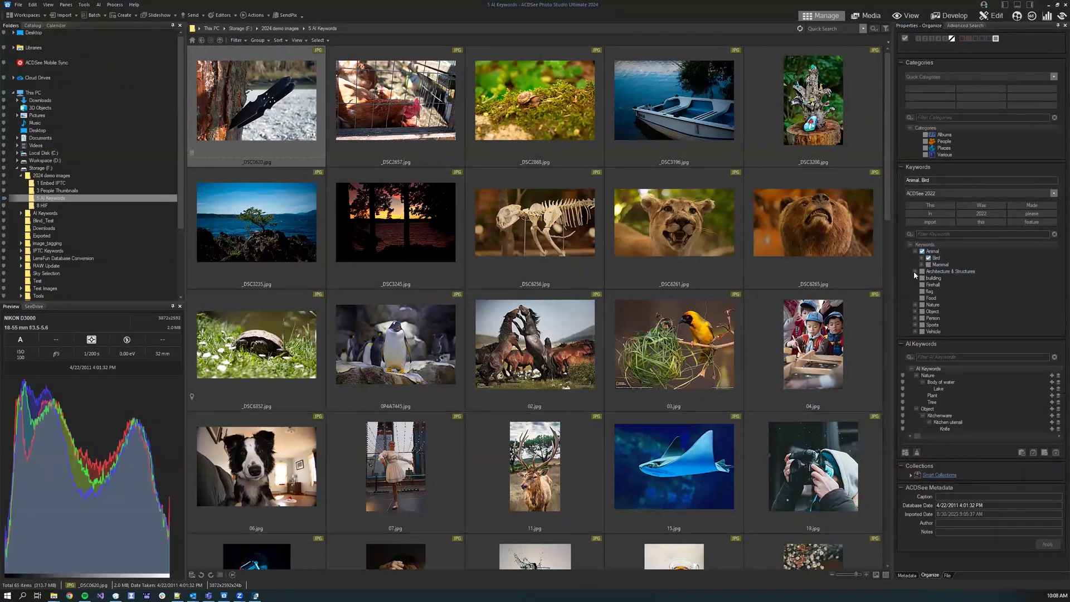
{"action": "left_click", "coordinate": [915, 271]}
{"action": "left_click", "coordinate": [923, 272]}
{"action": "left_click", "coordinate": [929, 279]}
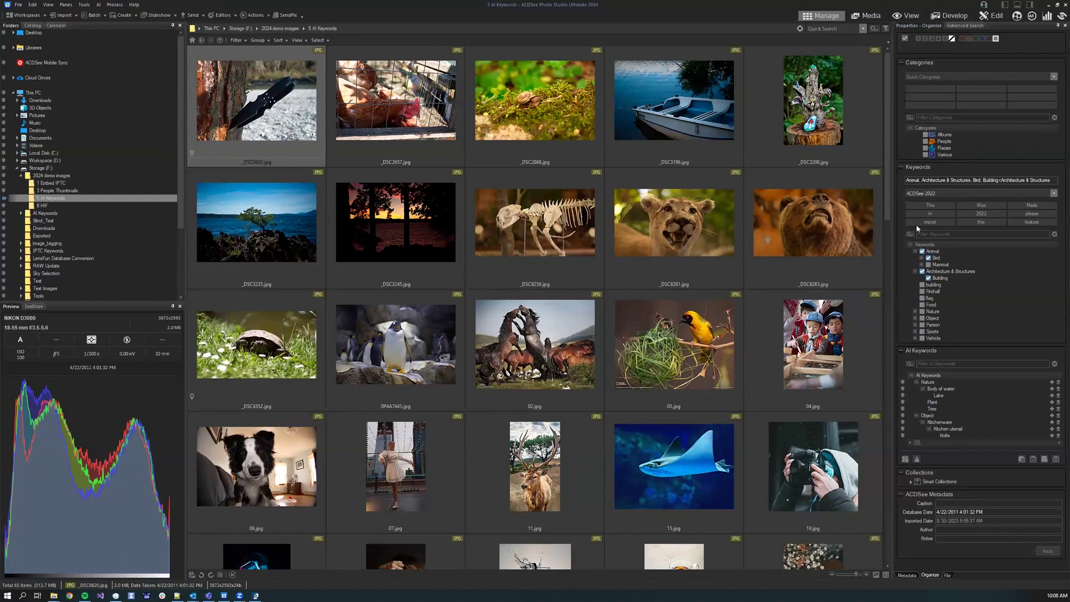
Embed the ACDSee keywords of _DSC0620.jpg into its IPTC metadata
{"action": "right_click", "coordinate": [239, 102]}
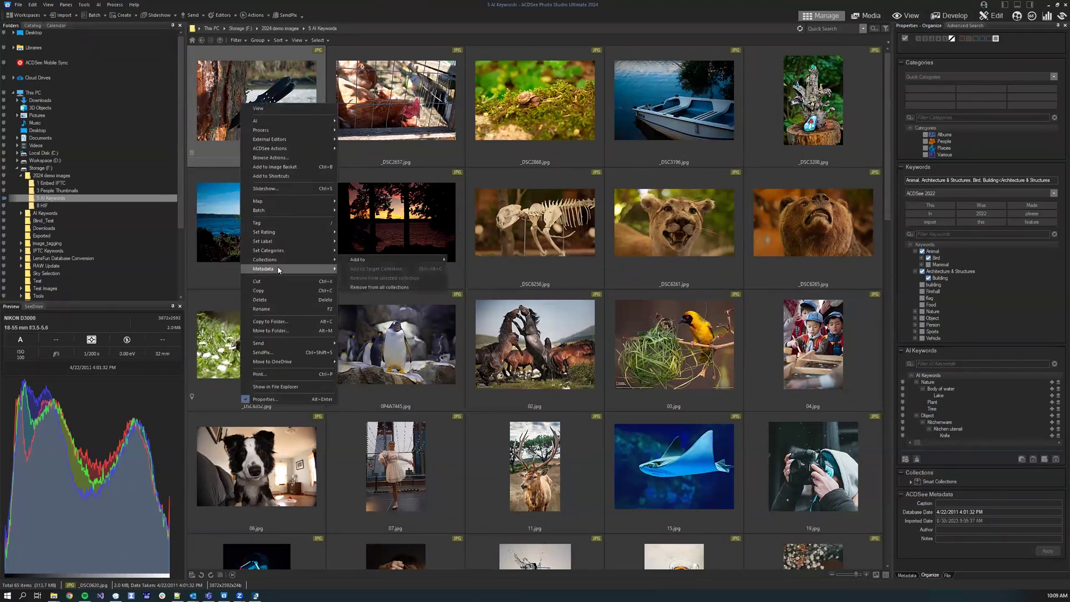
{"action": "mouse_move", "coordinate": [294, 269]}
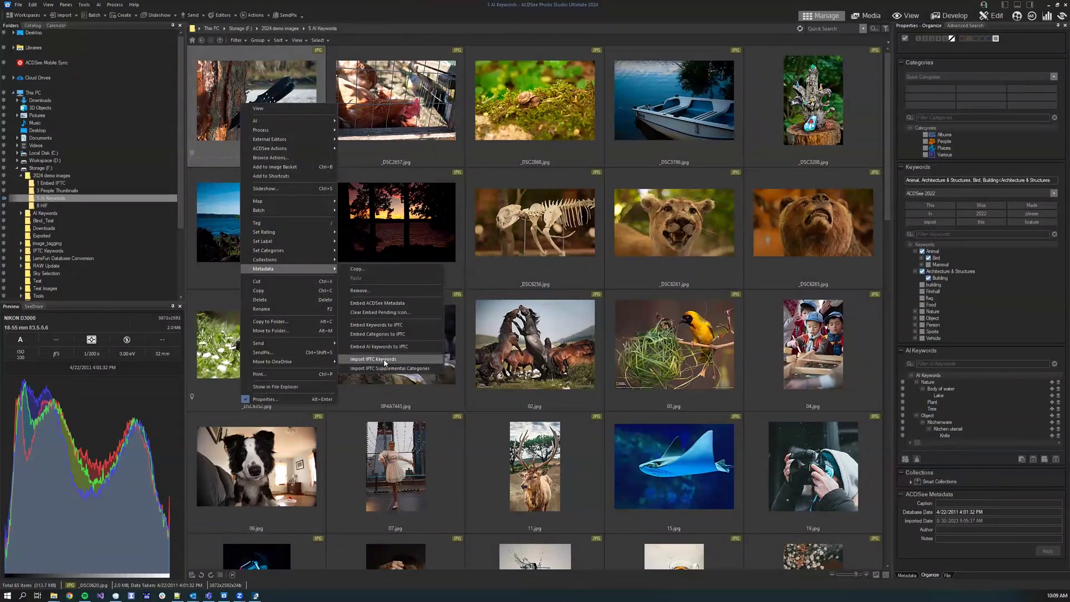
{"action": "left_click", "coordinate": [383, 326]}
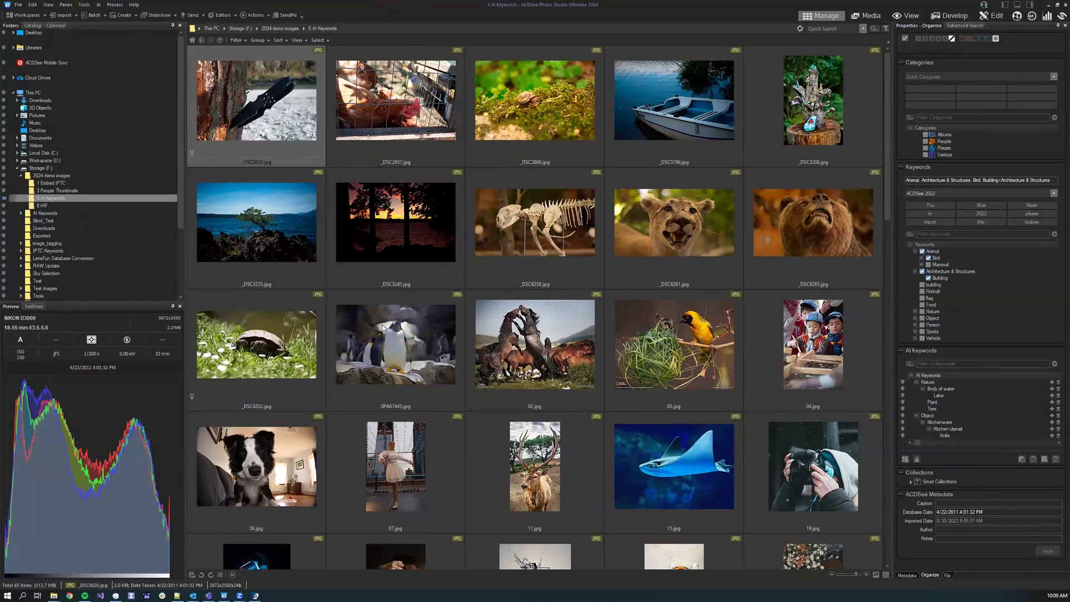
Compare the IPTC Keywords field of _DSC0620.jpg with the ACDSee keywords assigned to it
{"action": "left_click", "coordinate": [909, 576]}
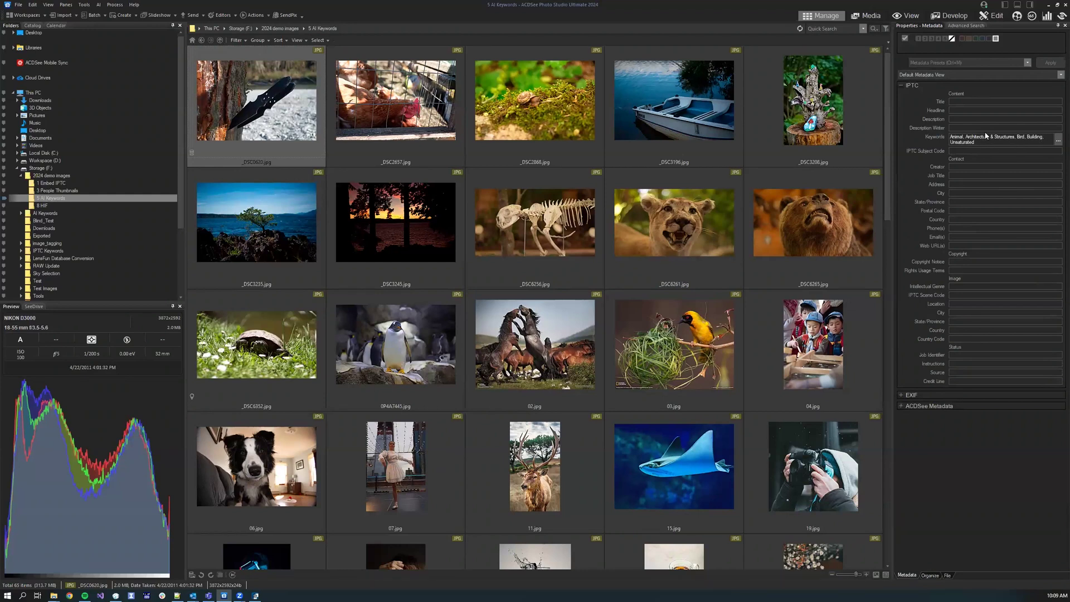
{"action": "left_click", "coordinate": [934, 574]}
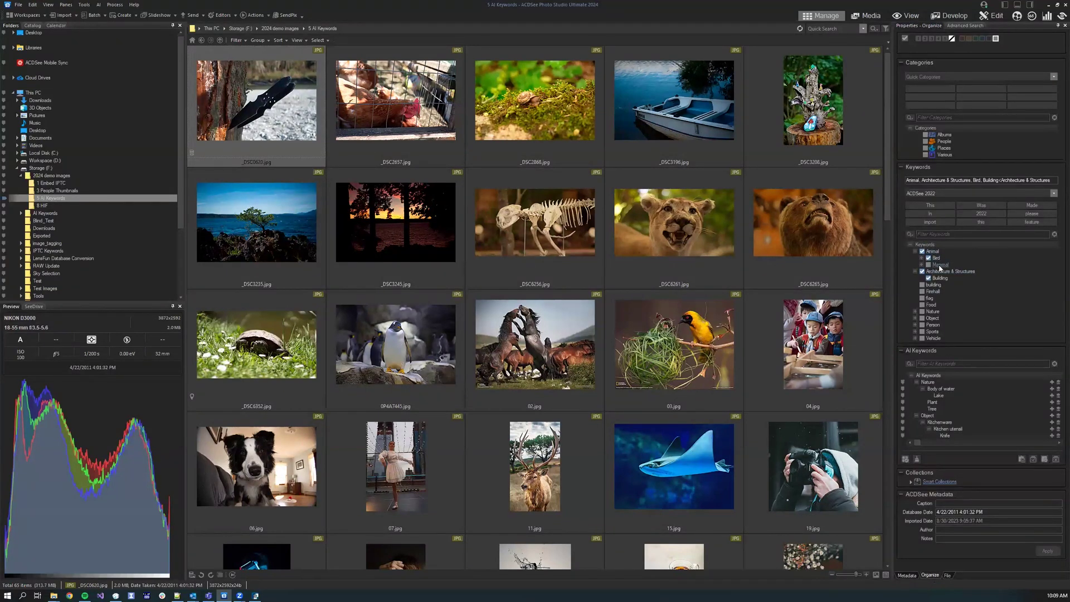
{"action": "left_click", "coordinate": [907, 576]}
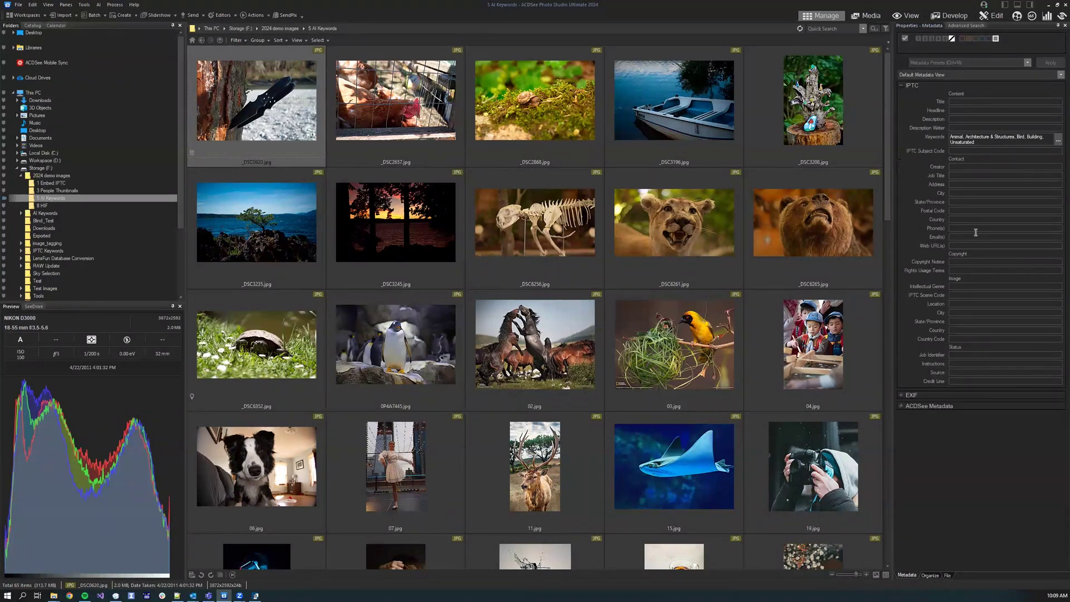
{"action": "left_click", "coordinate": [931, 575]}
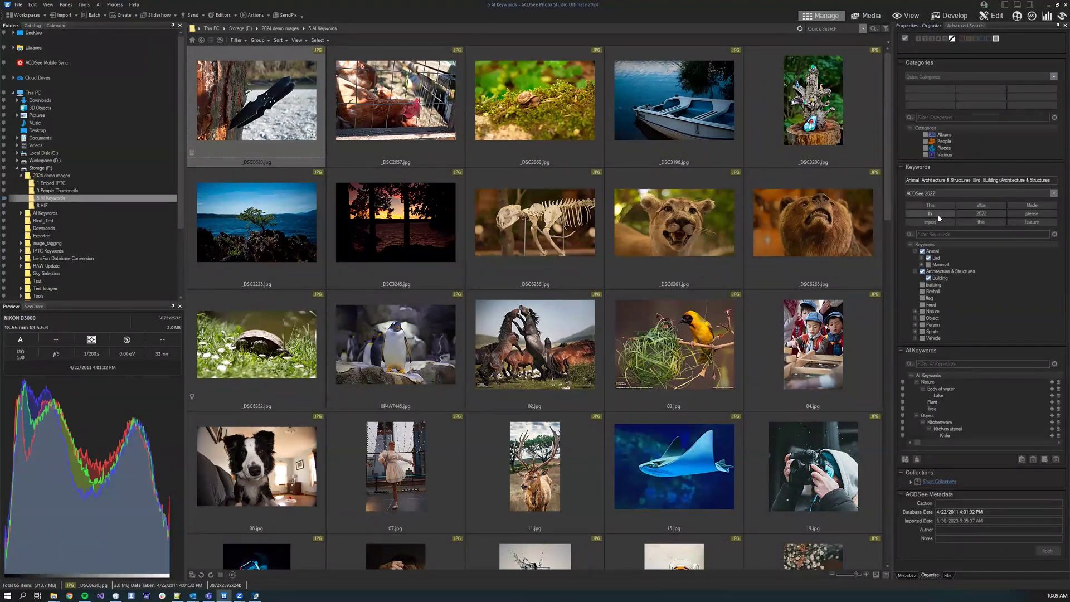
{"action": "left_click", "coordinate": [911, 575]}
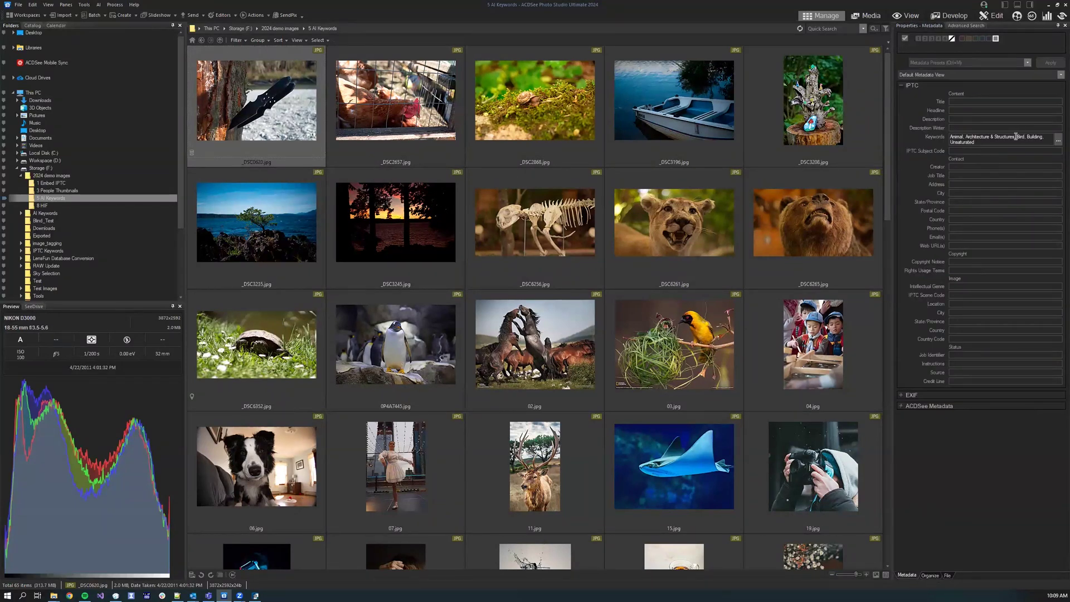
{"action": "left_click", "coordinate": [930, 576]}
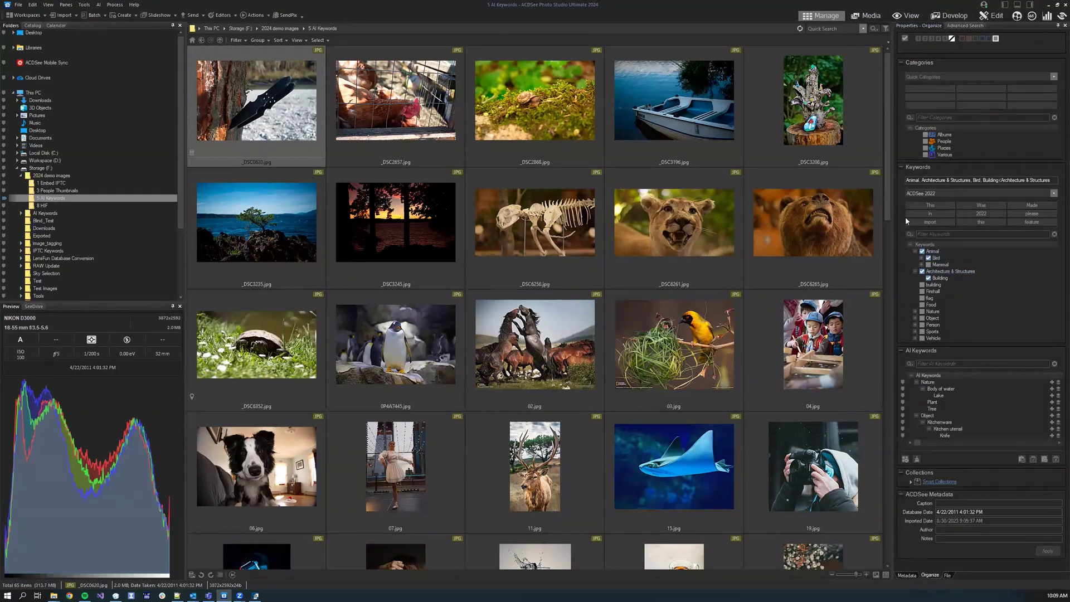
{"action": "left_click", "coordinate": [917, 575]}
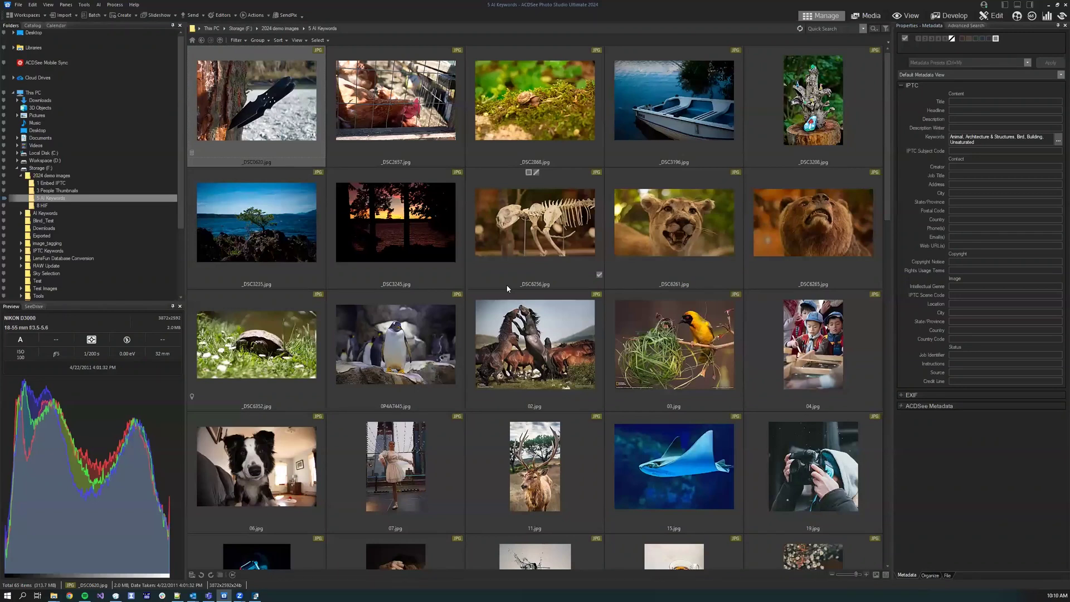
Import the IPTC keywords of the white car photo in the 1 Embed IPTC folder as ACDSee keywords, and show its assigned keywords
{"action": "left_click", "coordinate": [52, 183]}
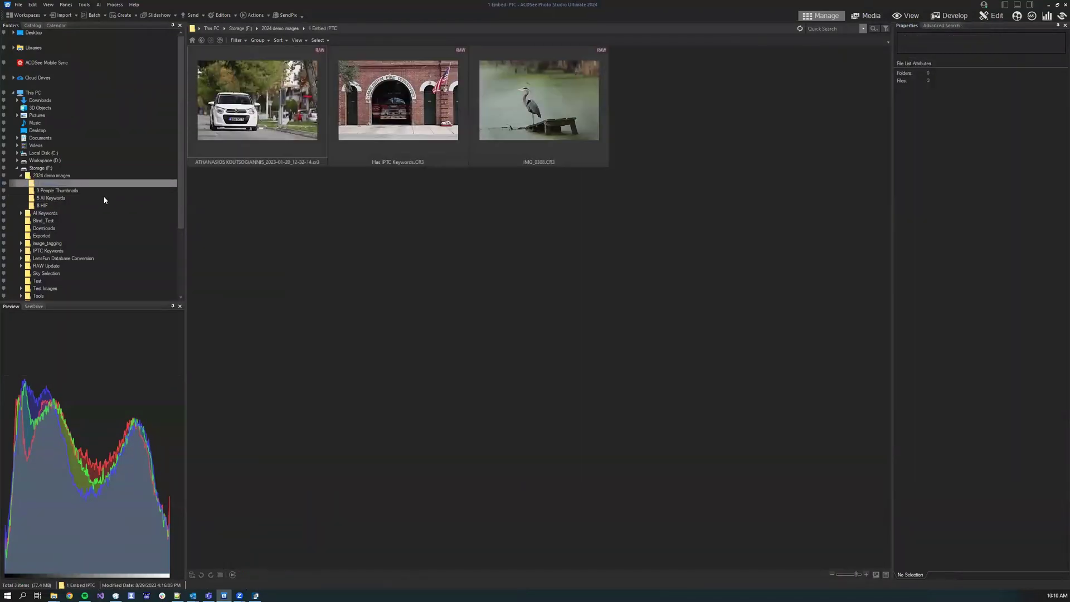
{"action": "left_click", "coordinate": [302, 150]}
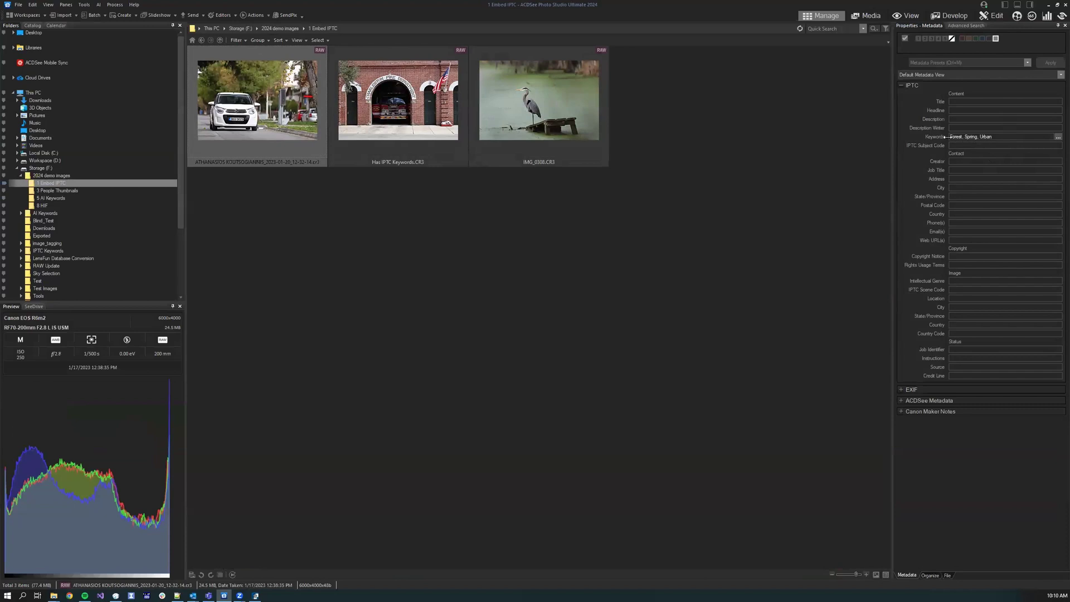
{"action": "right_click", "coordinate": [270, 109]}
{"action": "mouse_move", "coordinate": [331, 277]}
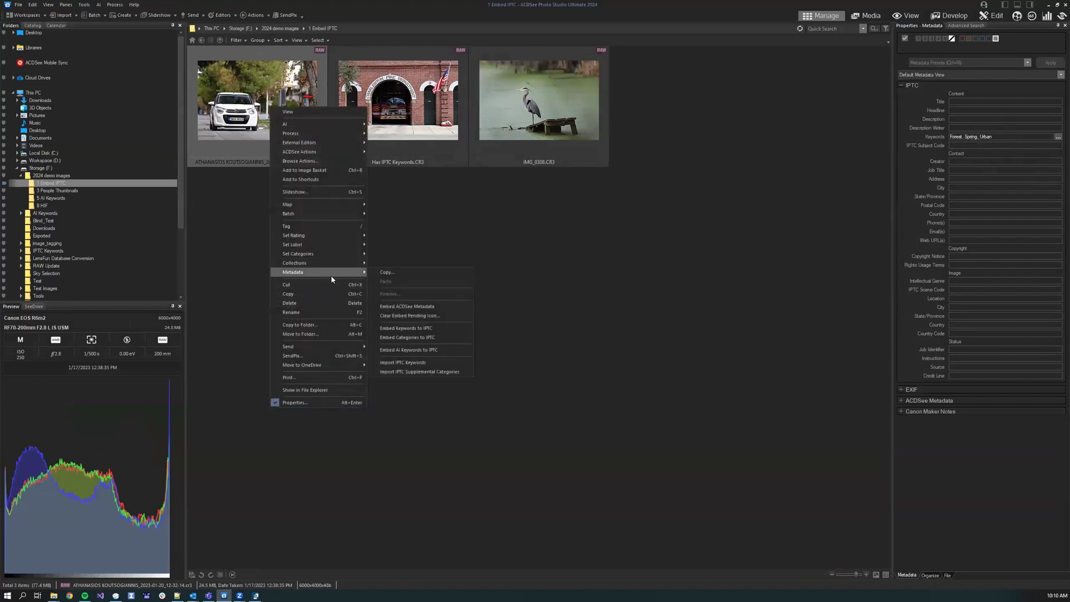
{"action": "left_click", "coordinate": [443, 363]}
{"action": "left_click", "coordinate": [930, 575]}
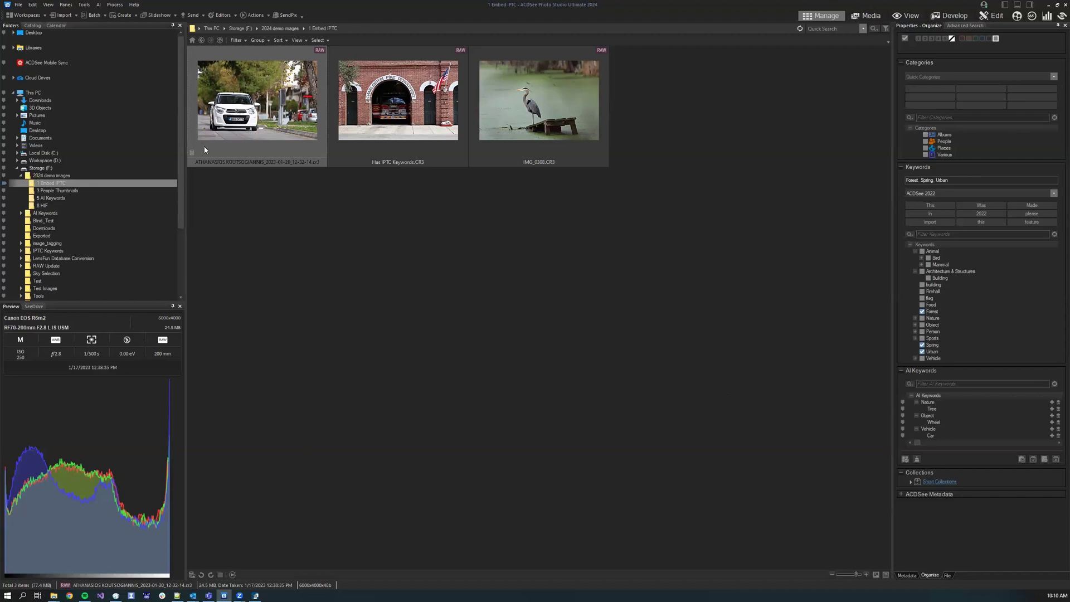
{"action": "right_click", "coordinate": [229, 86]}
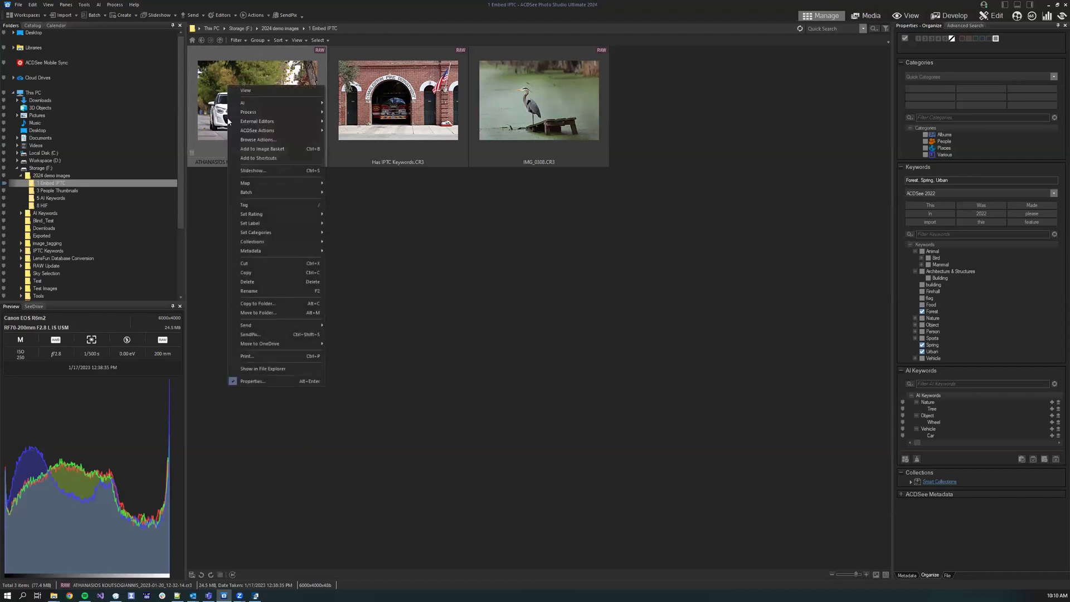
{"action": "mouse_move", "coordinate": [303, 252]}
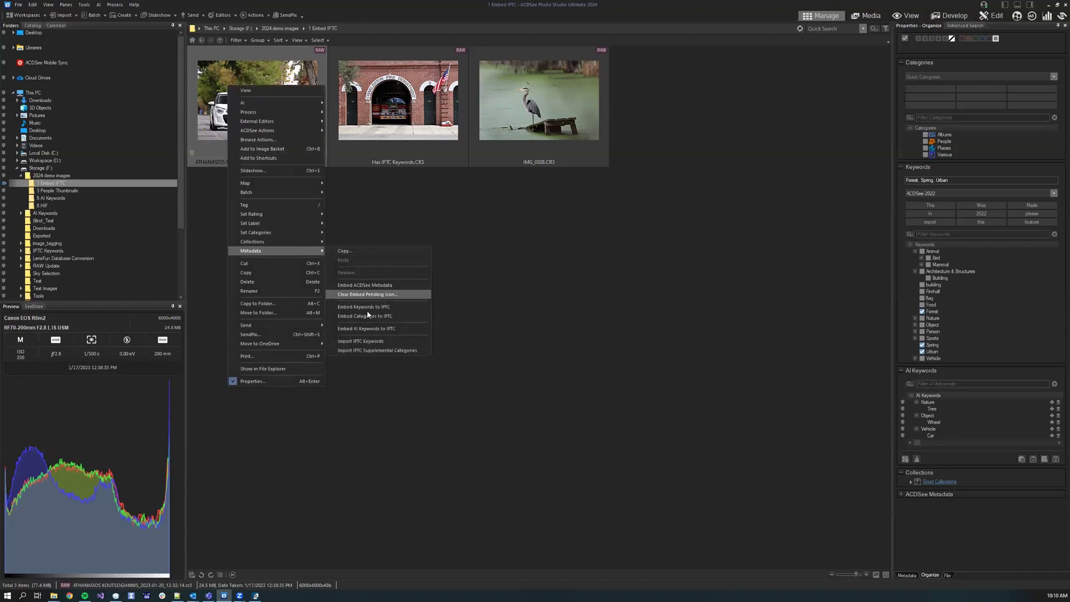
{"action": "key", "text": "Escape"}
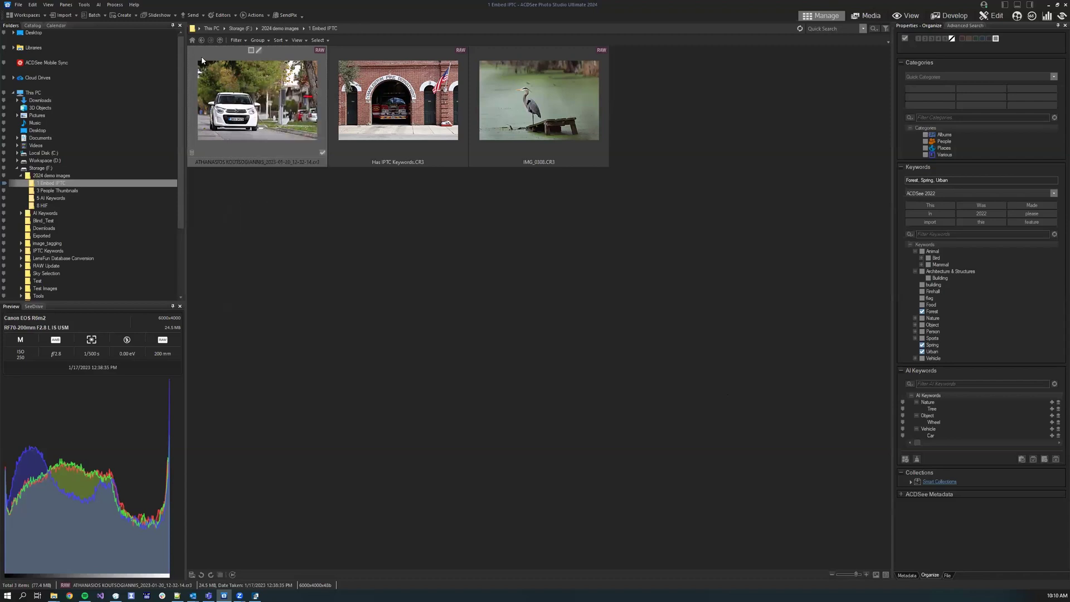
Examine the folder, import and file format options of the Catalog Files tool, and leave it without cataloging anything
{"action": "left_click", "coordinate": [84, 5]}
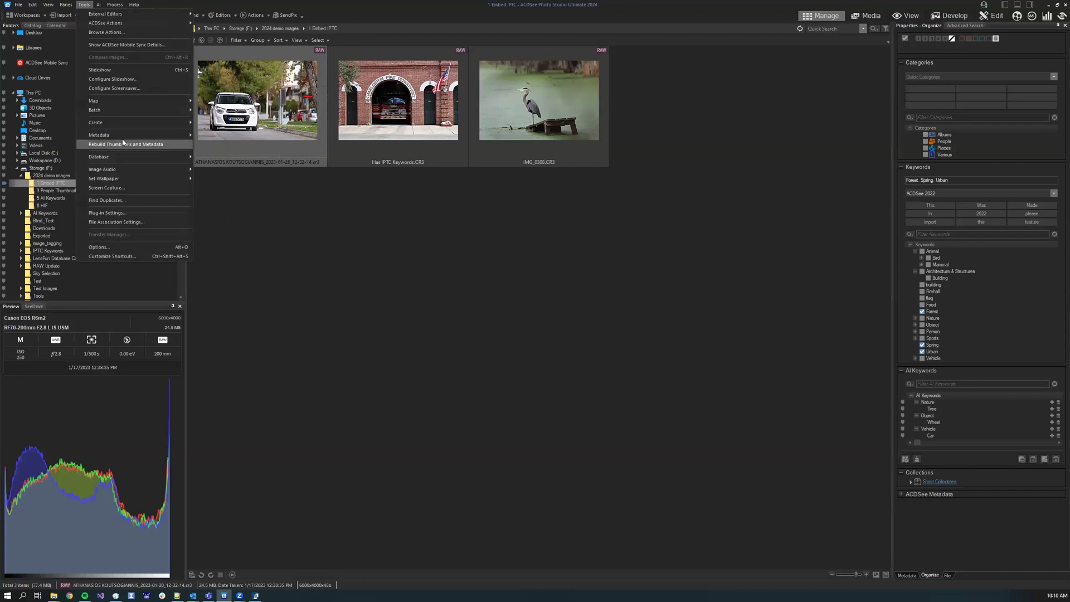
{"action": "mouse_move", "coordinate": [121, 135]}
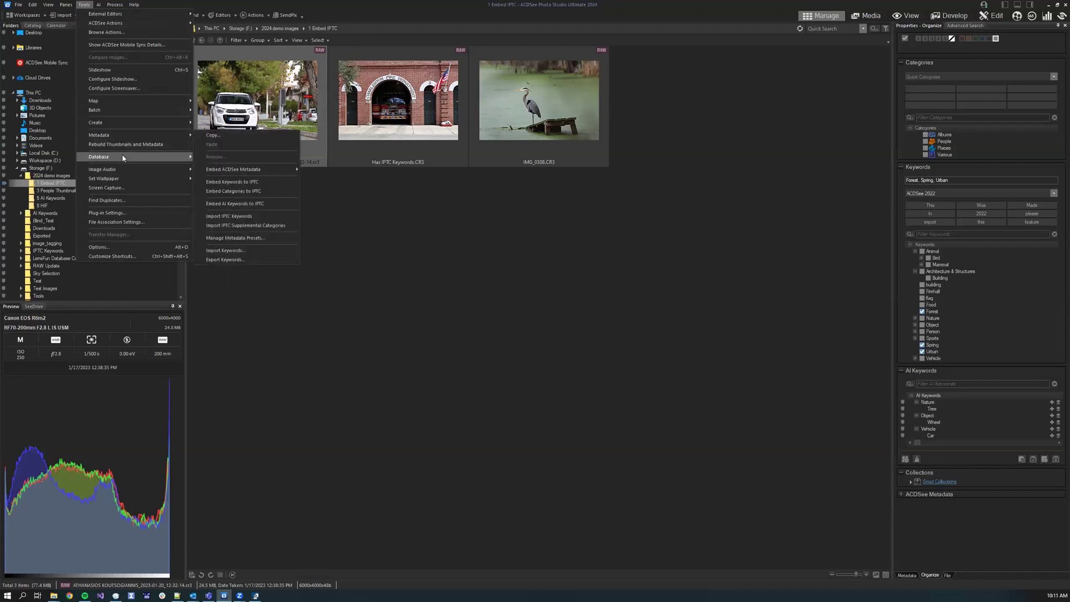
{"action": "mouse_move", "coordinate": [123, 157]}
{"action": "left_click", "coordinate": [232, 159]}
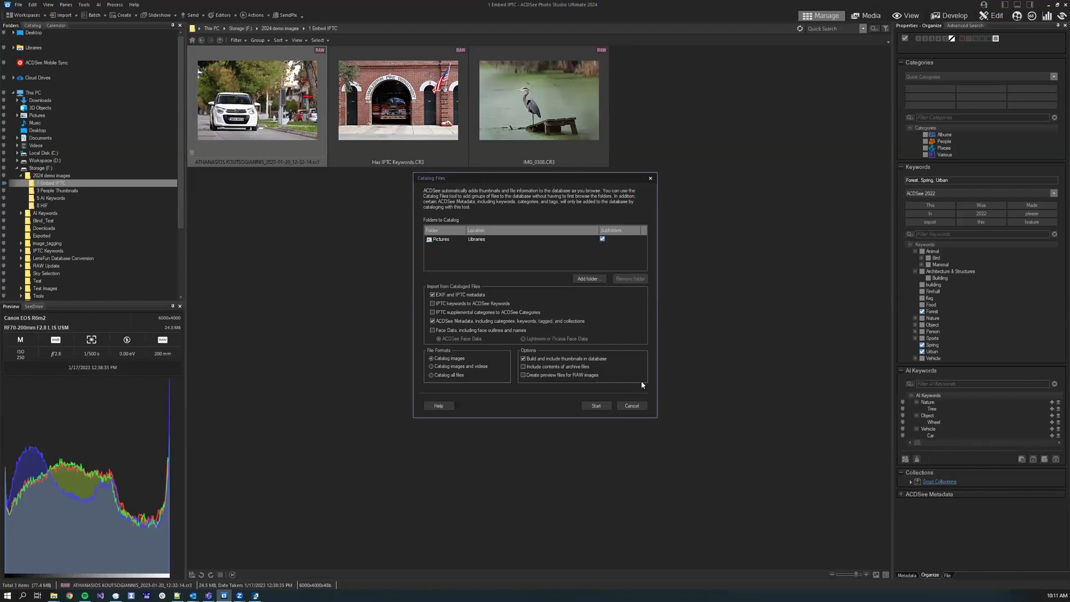
{"action": "left_click", "coordinate": [632, 406]}
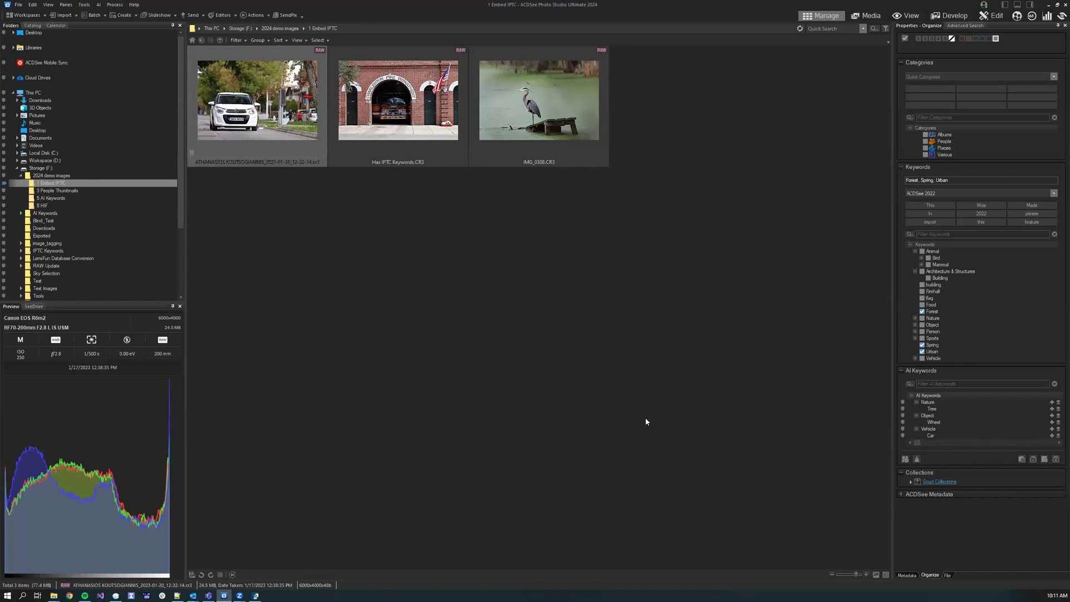
Show the embed-pending options of _DSC0620.jpg in the 5 AI Keywords folder, and dismiss them without embedding
{"action": "left_click", "coordinate": [62, 200]}
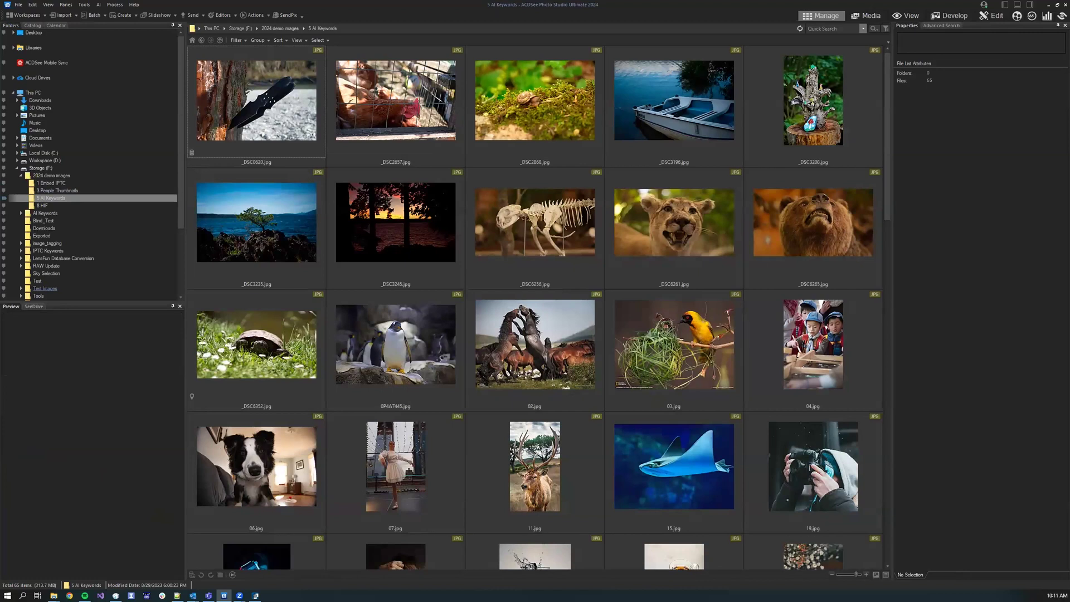
{"action": "left_click", "coordinate": [286, 135]}
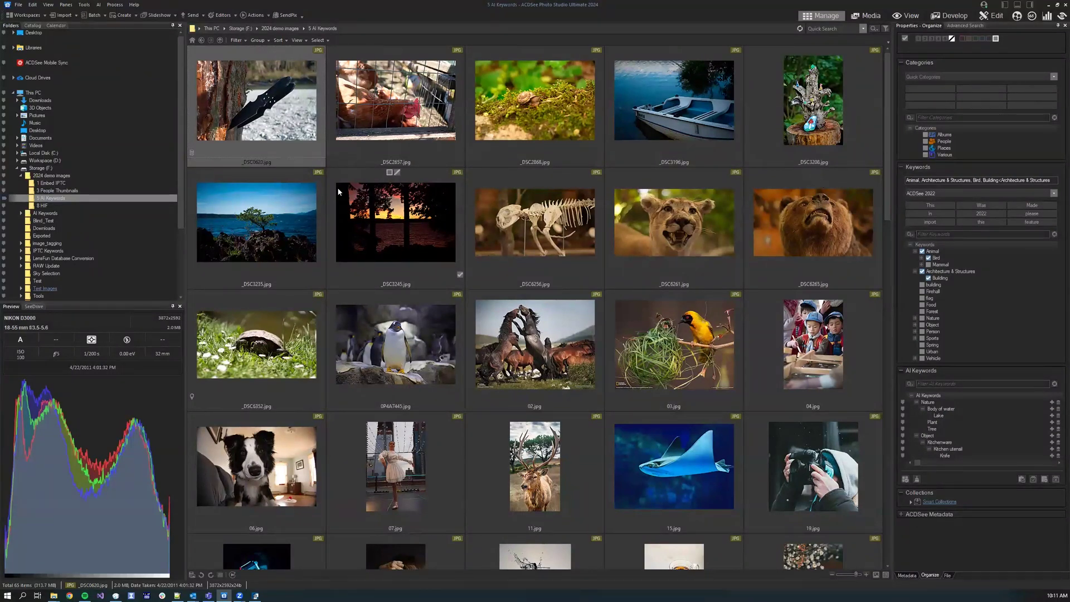
{"action": "left_click", "coordinate": [192, 152]}
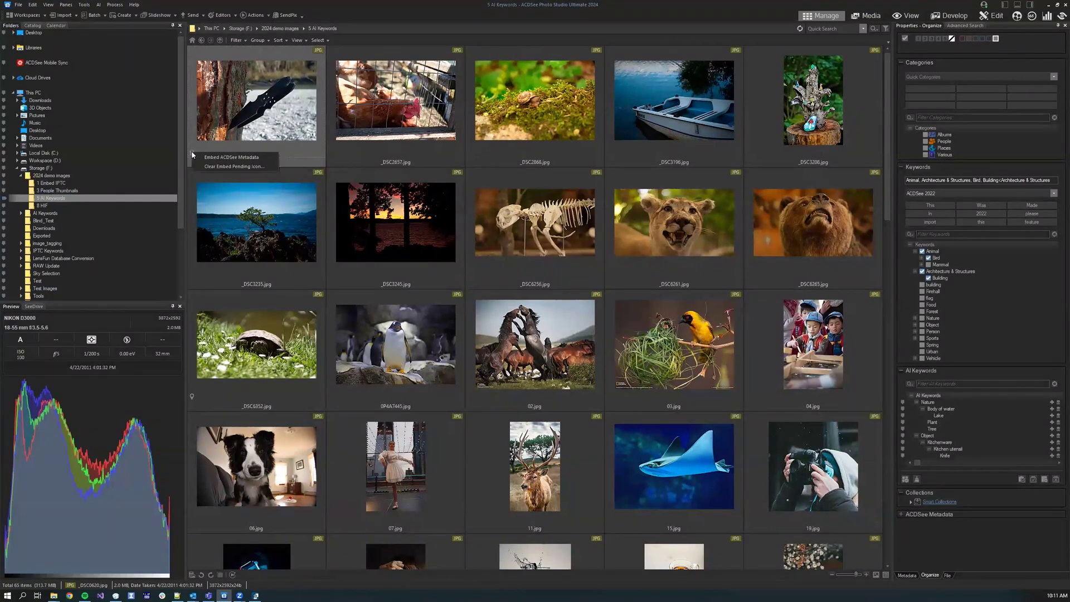
{"action": "left_click", "coordinate": [268, 126]}
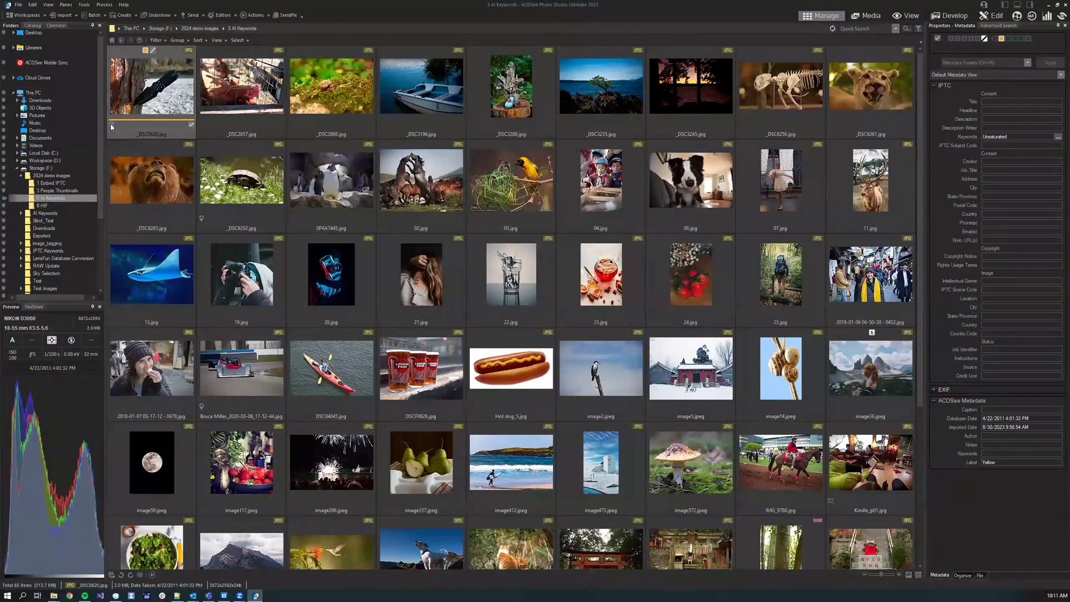
In the older ACDSee Photo Studio version, embed the ACDSee Metadata and Face Data of _DSC0620.jpg and dismiss the summary report
{"action": "left_click", "coordinate": [123, 126]}
{"action": "left_click", "coordinate": [139, 131]}
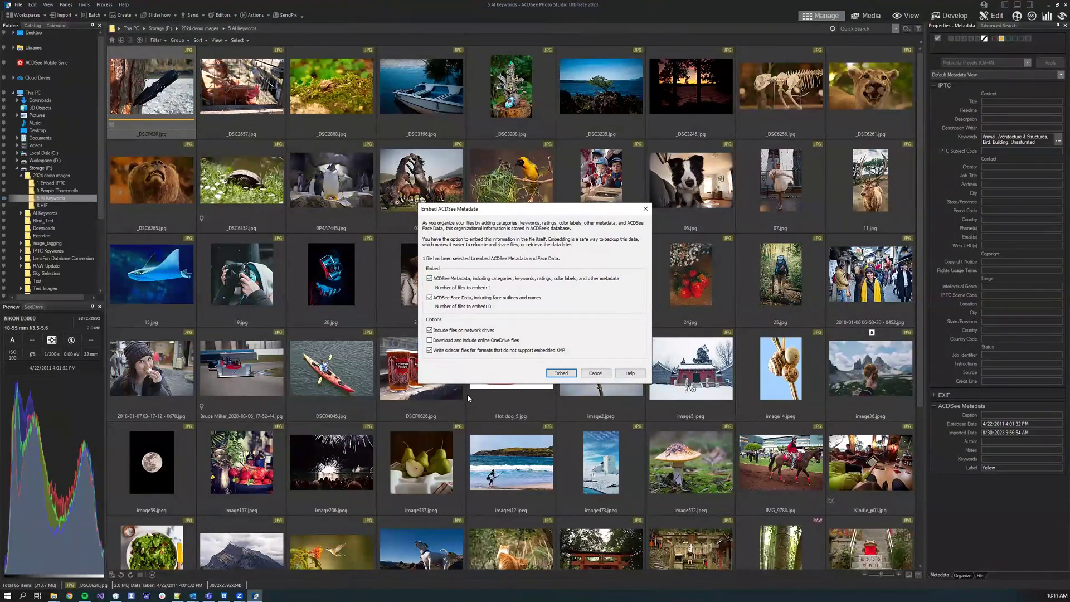
{"action": "left_click", "coordinate": [430, 278]}
{"action": "left_click", "coordinate": [430, 278]}
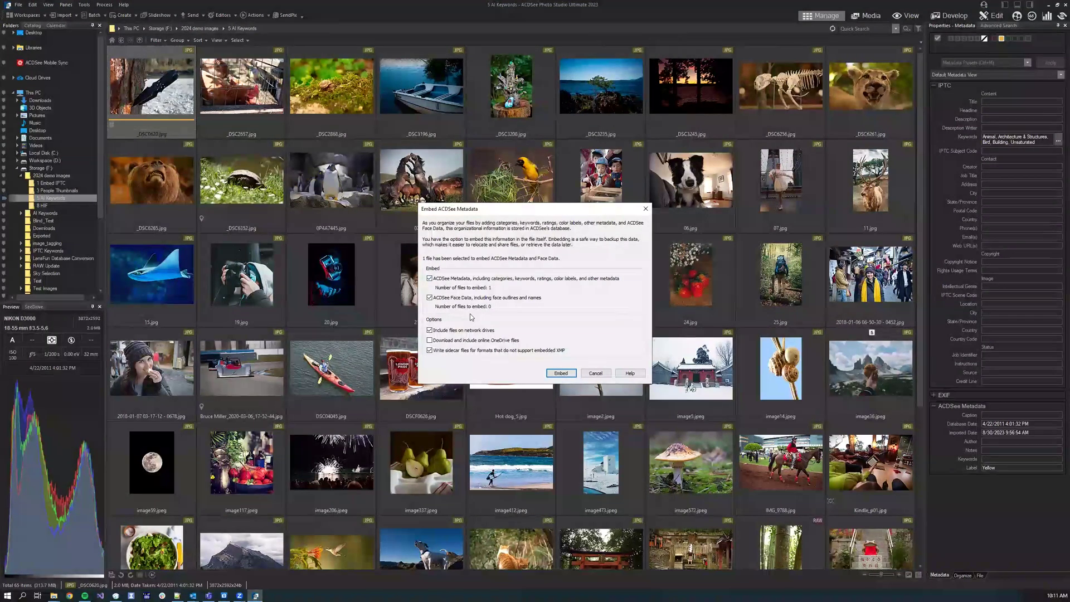
{"action": "left_click", "coordinate": [571, 373]}
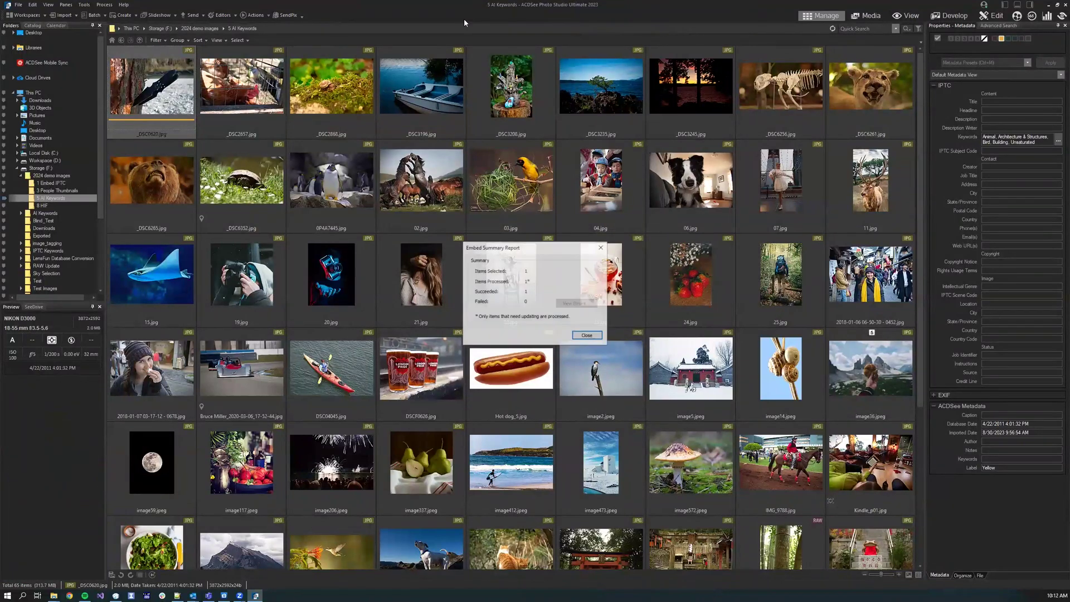
{"action": "left_click", "coordinate": [588, 336]}
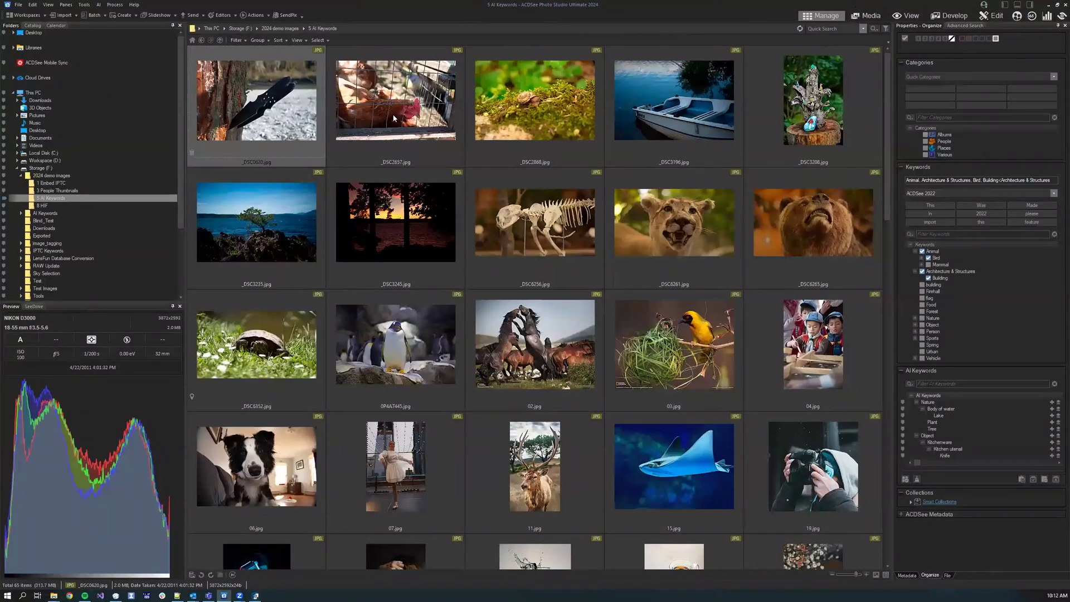
Back in ACDSee 2024, assign the keywords building, Firehall and Food to the photo of the caged chicken
{"action": "key", "text": "Right"}
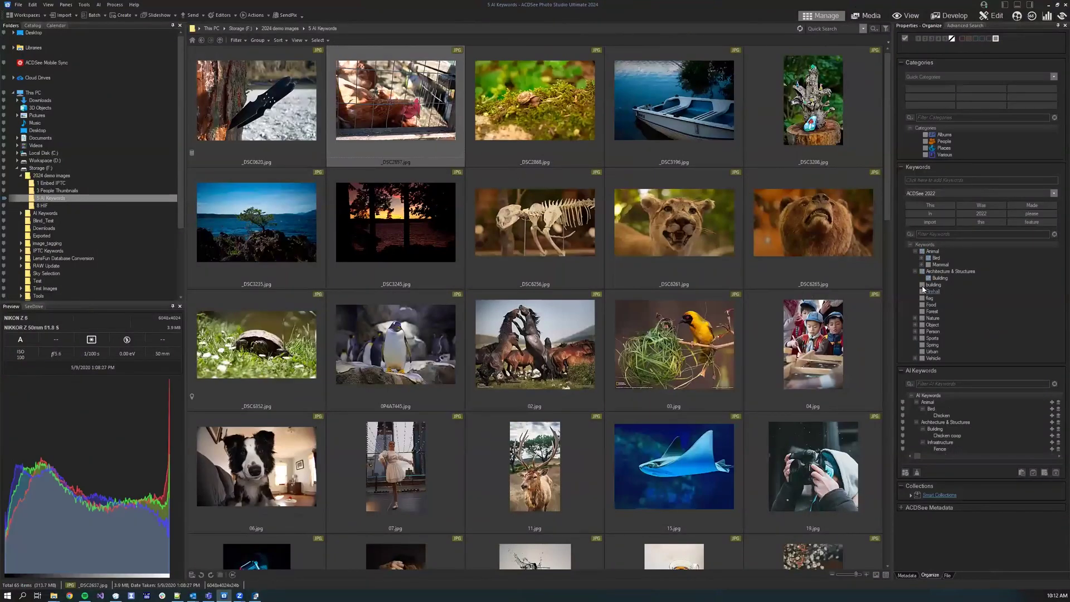
{"action": "left_click", "coordinate": [922, 285]}
{"action": "left_click", "coordinate": [922, 291]}
{"action": "left_click", "coordinate": [922, 304]}
Start embedding the chicken photo's ACDSee metadata and review the available embed options, accepting them as they are
{"action": "left_click", "coordinate": [330, 151]}
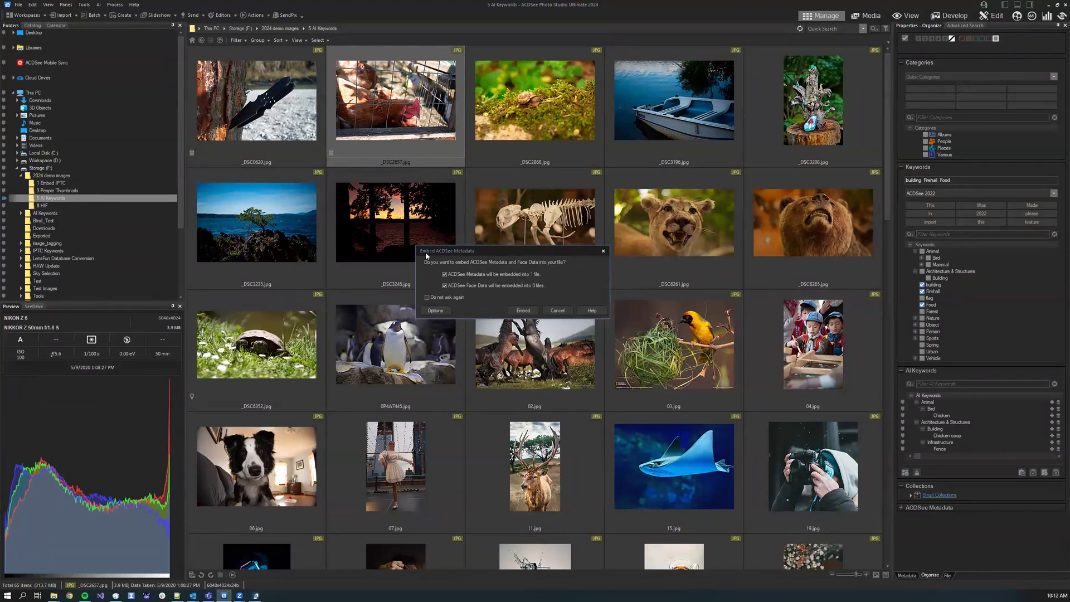
{"action": "left_click", "coordinate": [436, 311]}
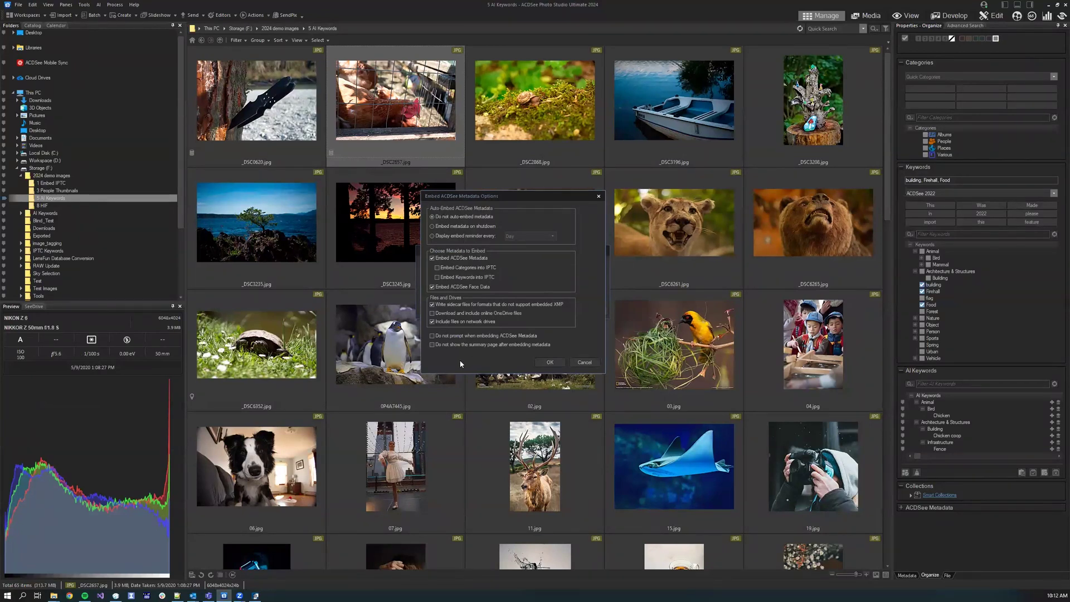
{"action": "left_click", "coordinate": [550, 363]}
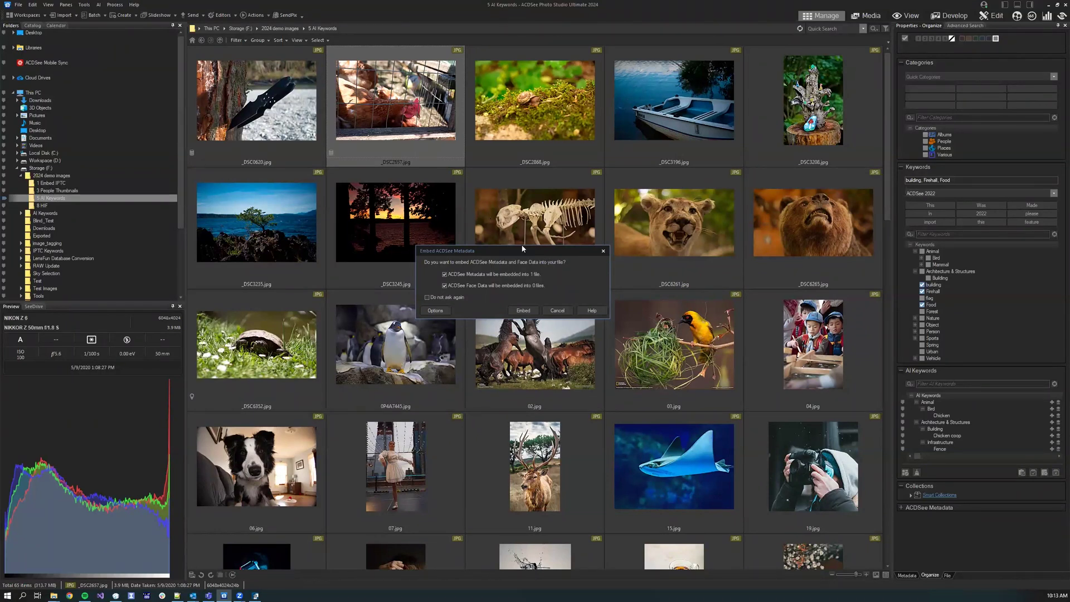
Embed the chicken photo's metadata, turning off both the embed confirmation and the summary report for future embeds
{"action": "left_click_drag", "start_coordinate": [522, 247], "coordinate": [362, 177]}
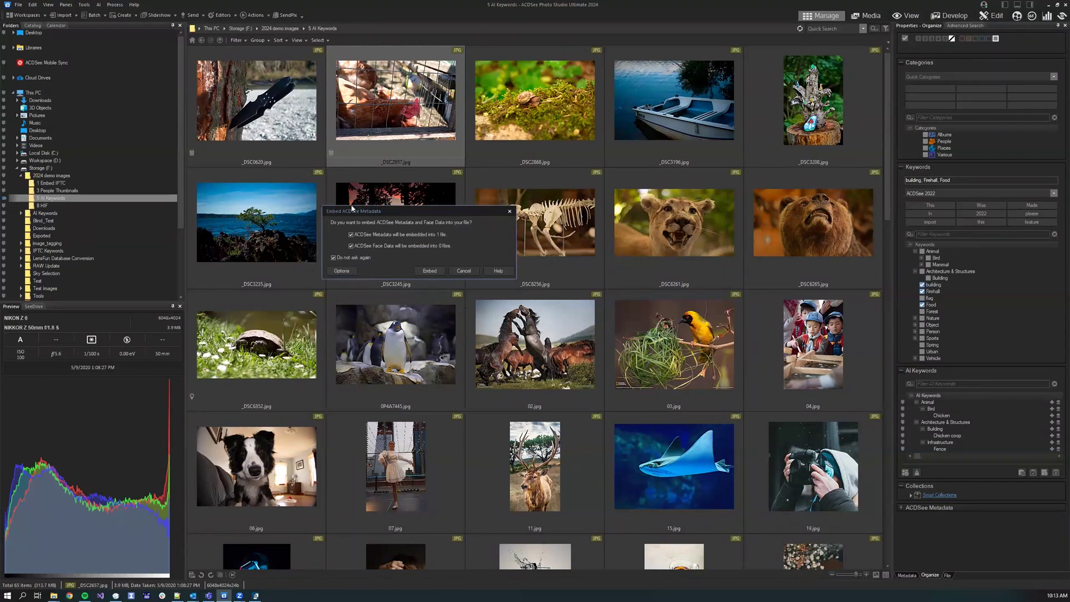
{"action": "left_click", "coordinate": [430, 271]}
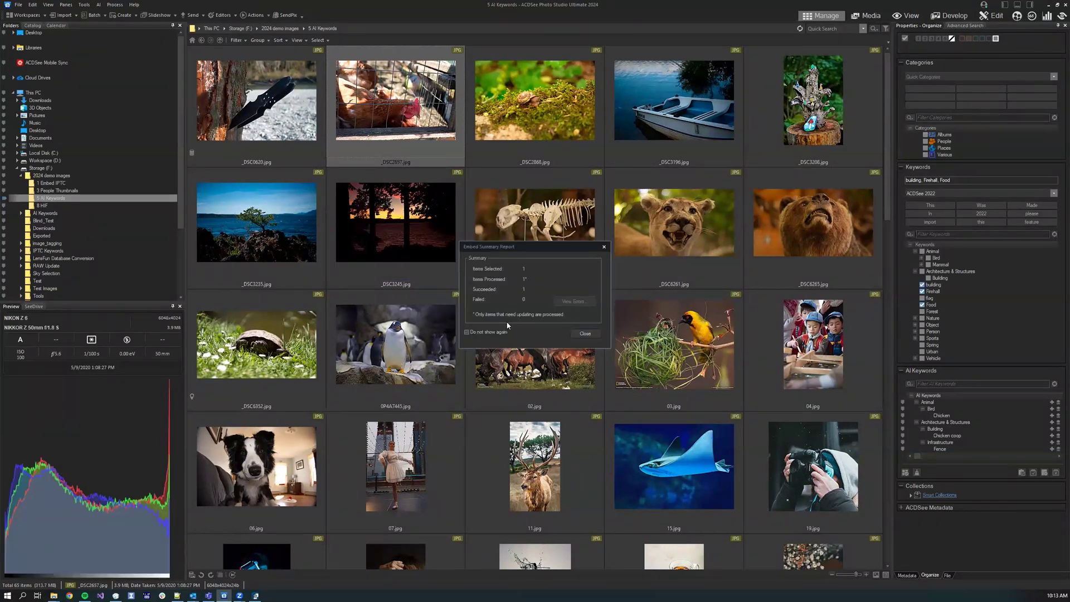
{"action": "left_click", "coordinate": [585, 334]}
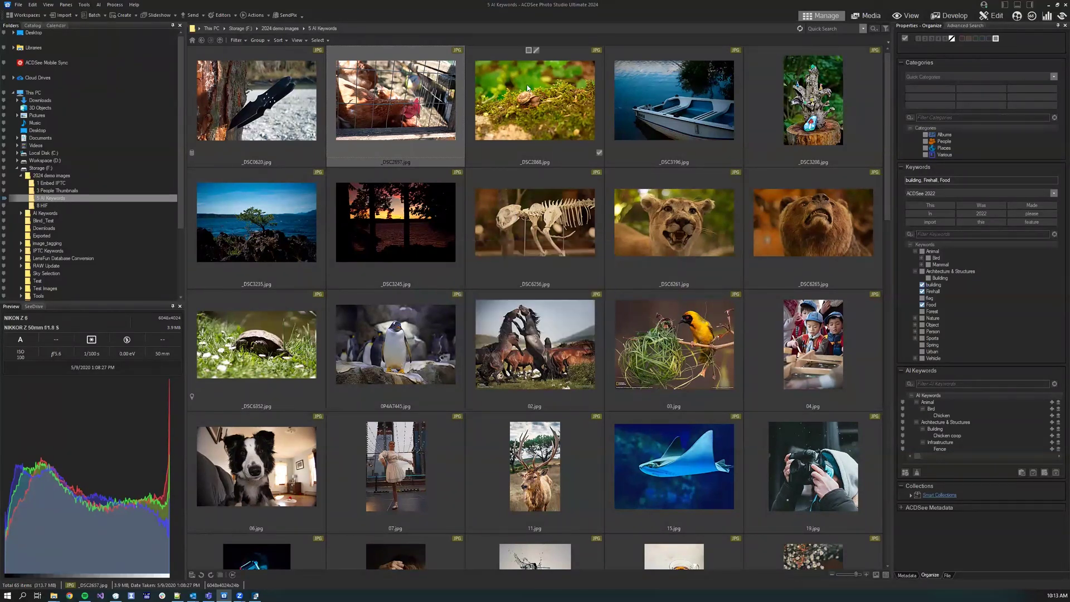
Assign the keywords Food and Forest to the mossy snail photo and embed its ACDSee metadata
{"action": "key", "text": "Right"}
{"action": "left_click", "coordinate": [922, 304]}
{"action": "left_click", "coordinate": [922, 311]}
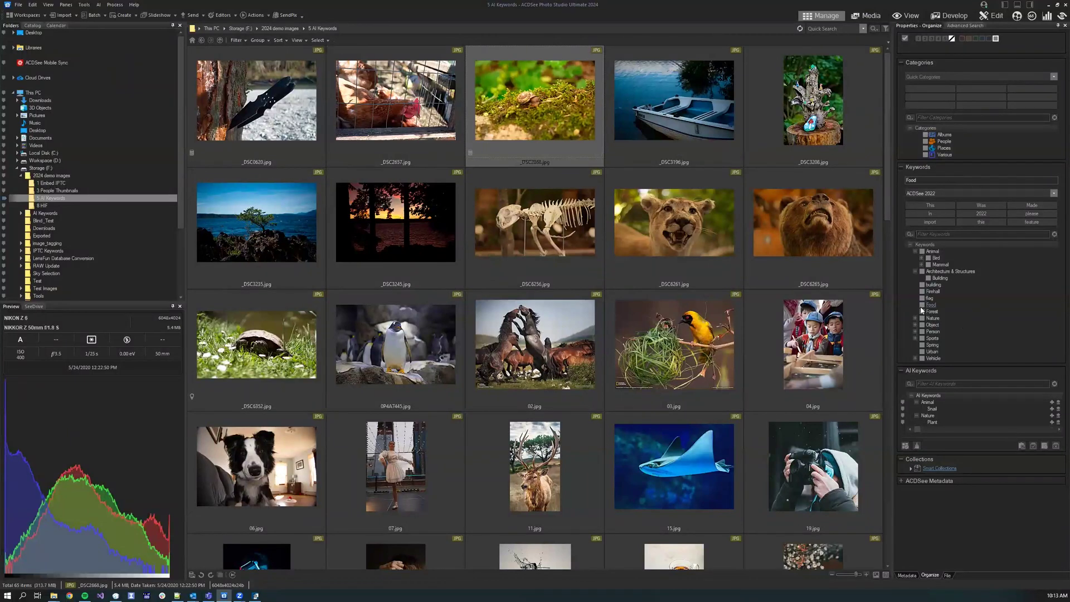
{"action": "left_click", "coordinate": [470, 154]}
{"action": "left_click", "coordinate": [494, 161]}
Review the Embed ACDSee Metadata options, trying the embed reminder and embed on shutdown choices, and close without saving
{"action": "left_click", "coordinate": [84, 5]}
{"action": "left_click", "coordinate": [120, 248]}
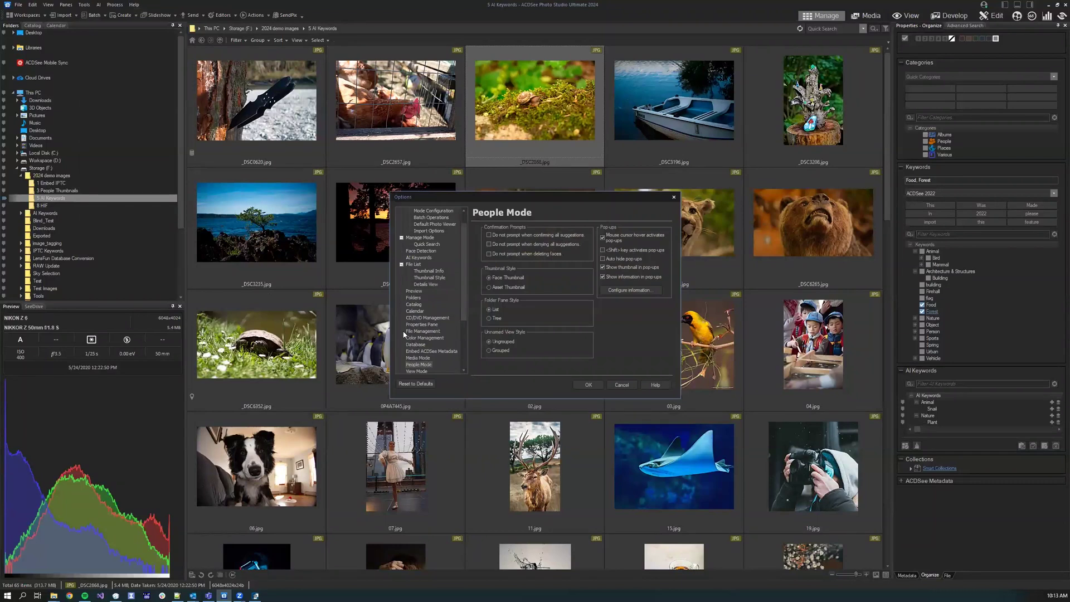
{"action": "left_click", "coordinate": [431, 331]}
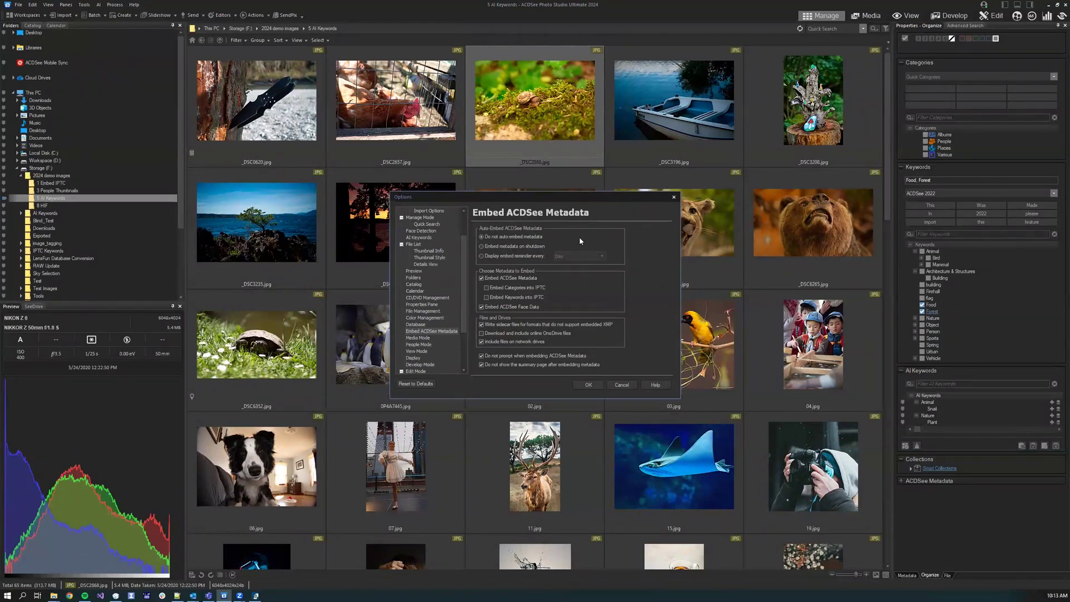
{"action": "left_click", "coordinate": [512, 257]}
{"action": "left_click", "coordinate": [511, 246]}
{"action": "left_click", "coordinate": [674, 198]}
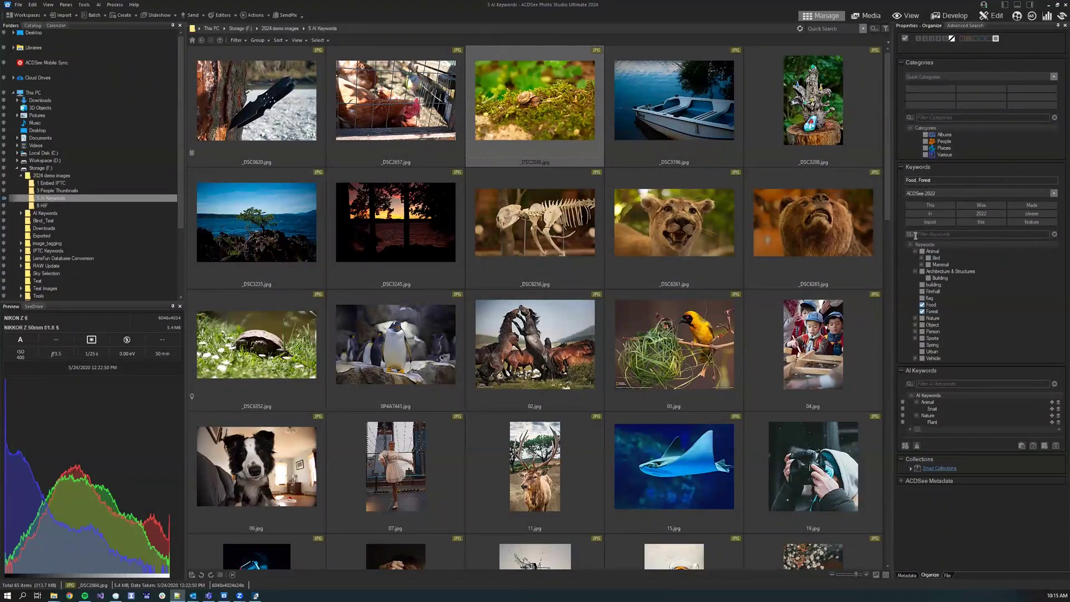
Expand the Bird, Mammal, Nature, Space, Object, Person, Expression and Sports branches of the keyword tree to show their sub-keywords
{"action": "left_click", "coordinate": [944, 236]}
{"action": "left_click", "coordinate": [922, 258]}
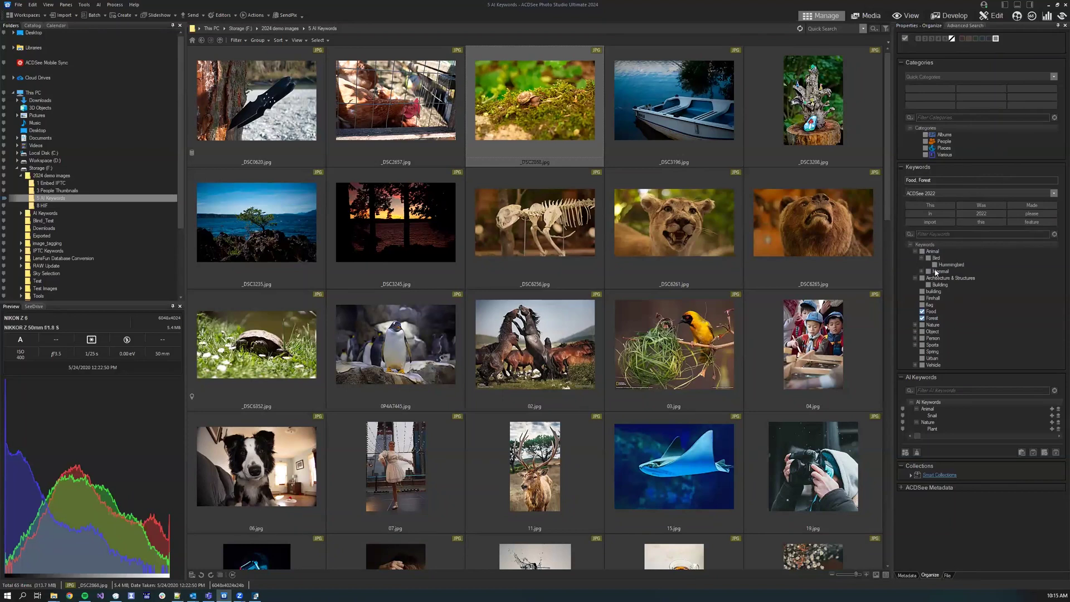
{"action": "left_click", "coordinate": [922, 271]}
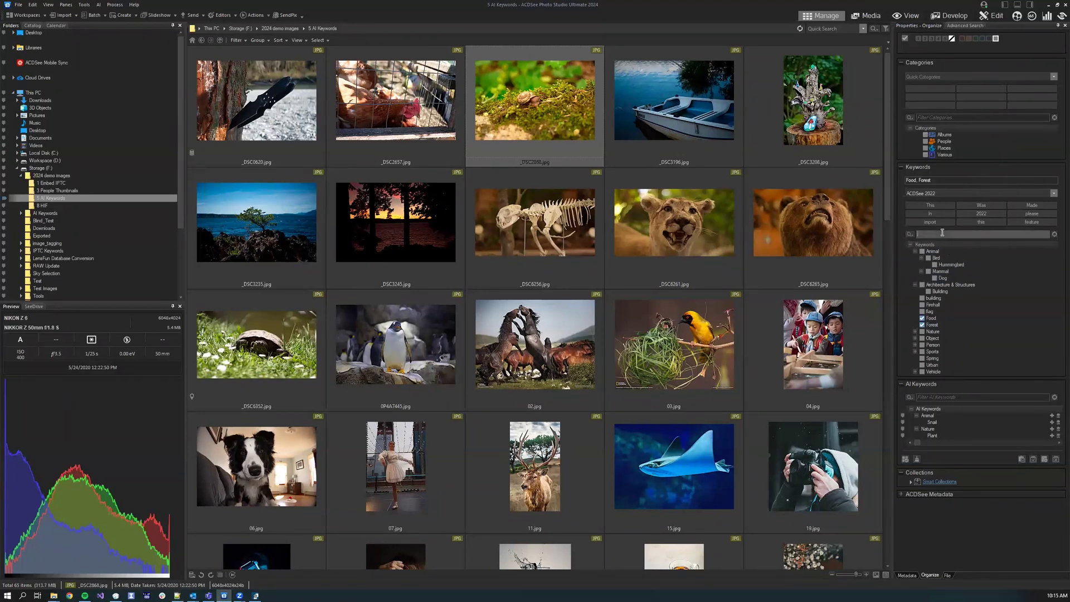
{"action": "left_click", "coordinate": [916, 332]}
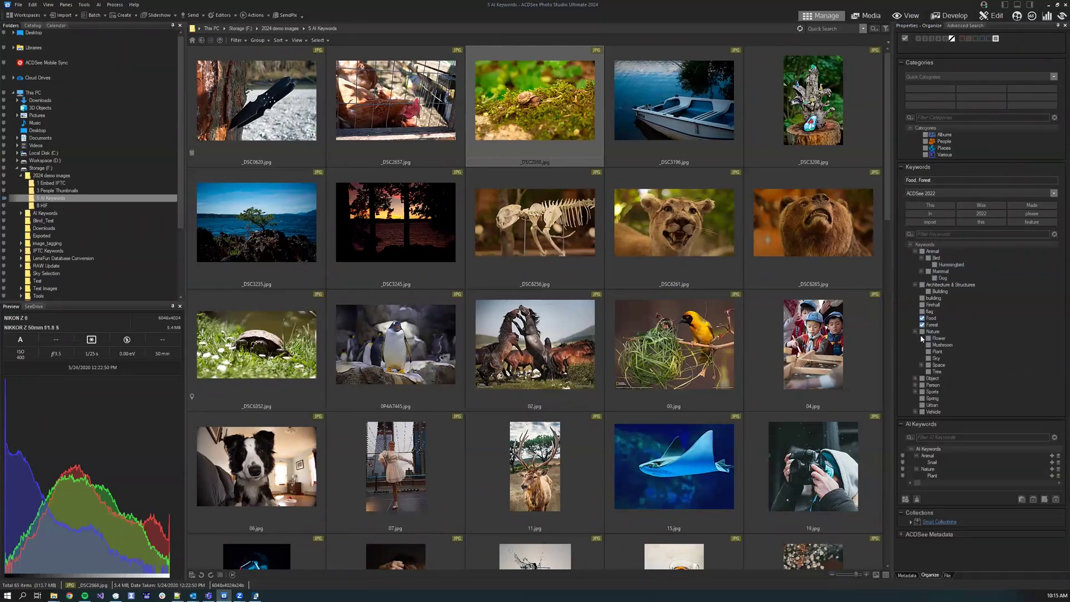
{"action": "left_click", "coordinate": [921, 365]}
{"action": "left_click", "coordinate": [915, 385]}
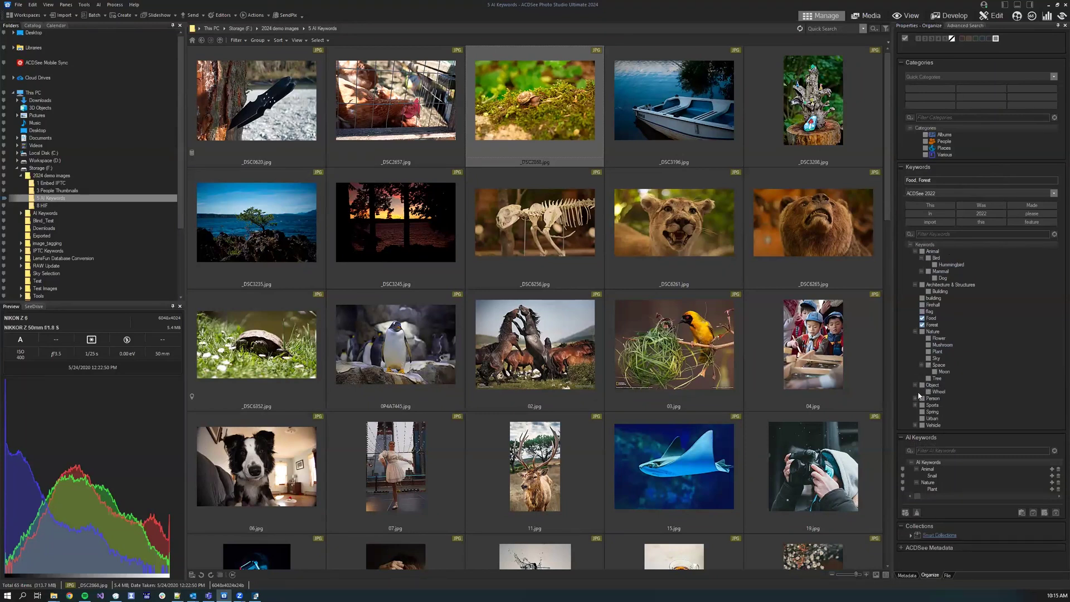
{"action": "left_click", "coordinate": [916, 399]}
{"action": "left_click", "coordinate": [922, 405]}
{"action": "left_click", "coordinate": [915, 425]}
Filter the keyword tree by "Hu" and clear the filter text
{"action": "left_click", "coordinate": [942, 234]}
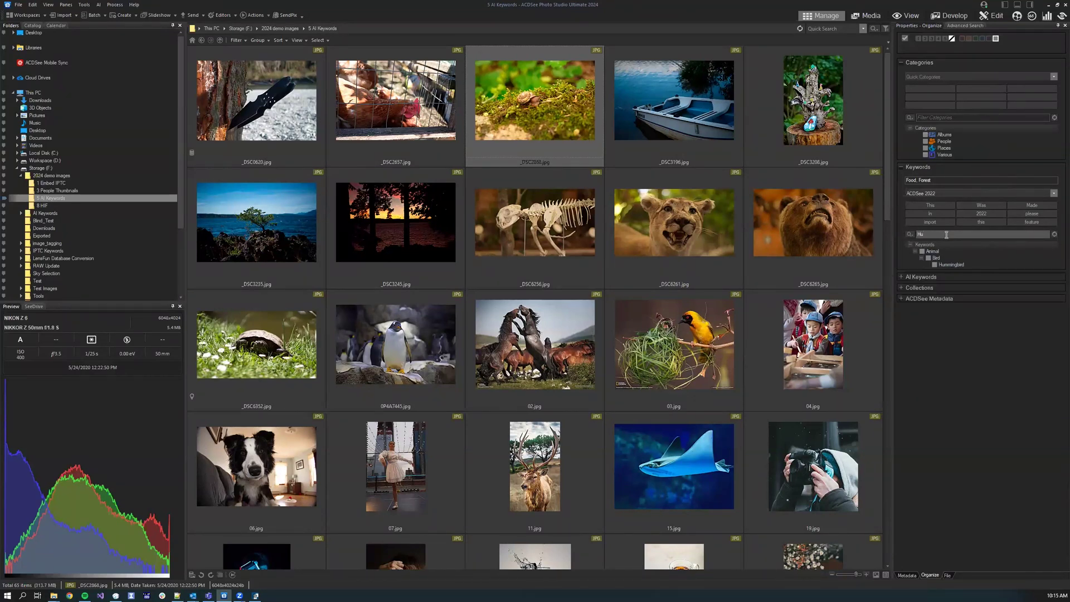
{"action": "left_click", "coordinate": [909, 233]}
{"action": "left_click", "coordinate": [946, 242]}
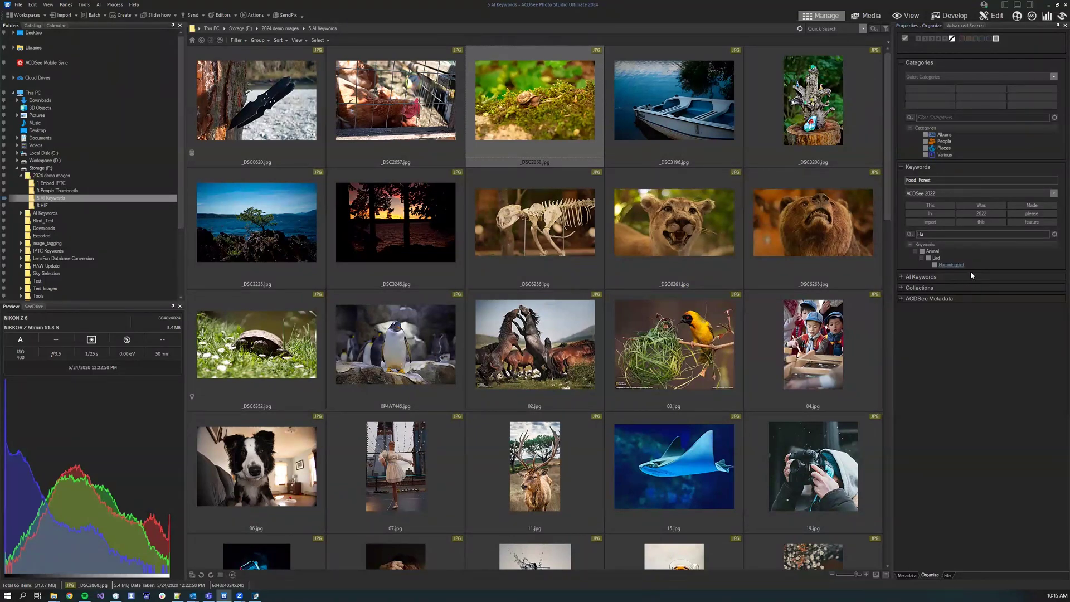
{"action": "double_click", "coordinate": [920, 236]}
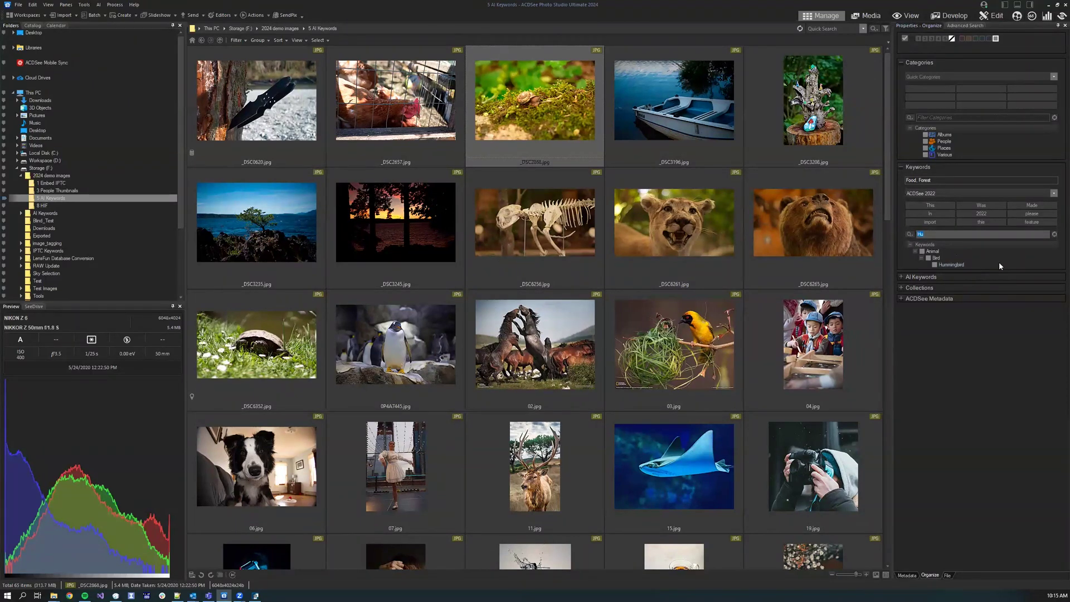
{"action": "key", "text": "BackSpace"}
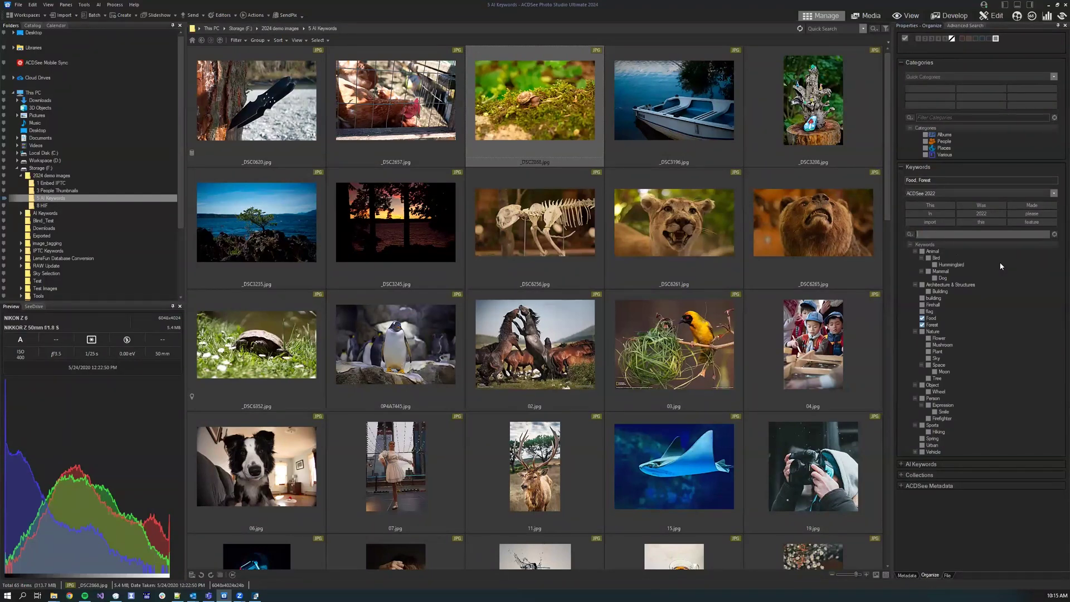
Expand the Vehicle keyword, filter the keyword tree by "Hu", shorten the filter to "H", and clear it
{"action": "left_click", "coordinate": [916, 452]}
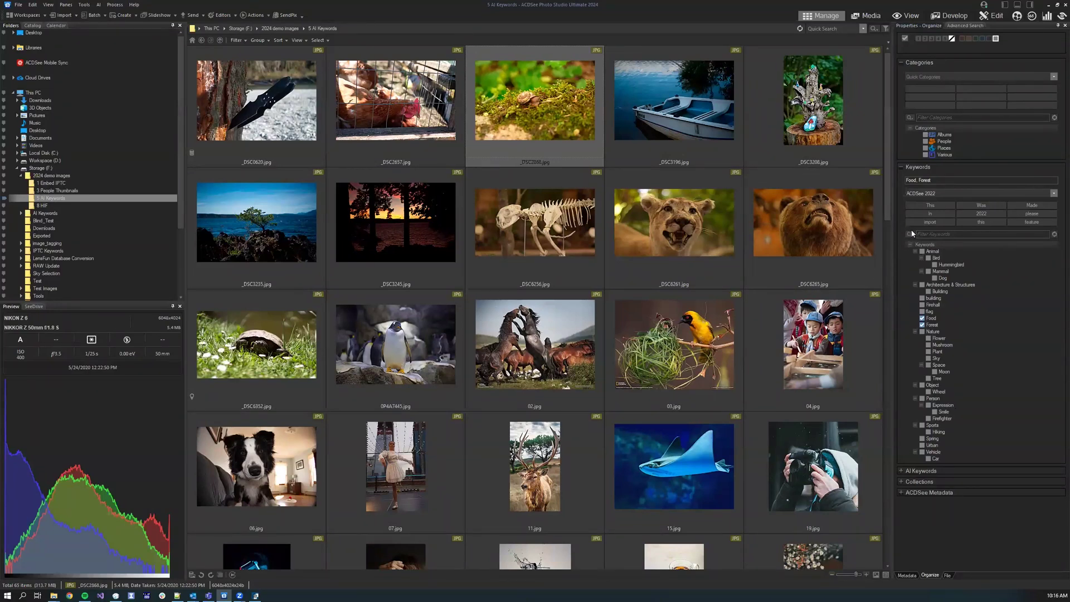
{"action": "left_click", "coordinate": [940, 233]}
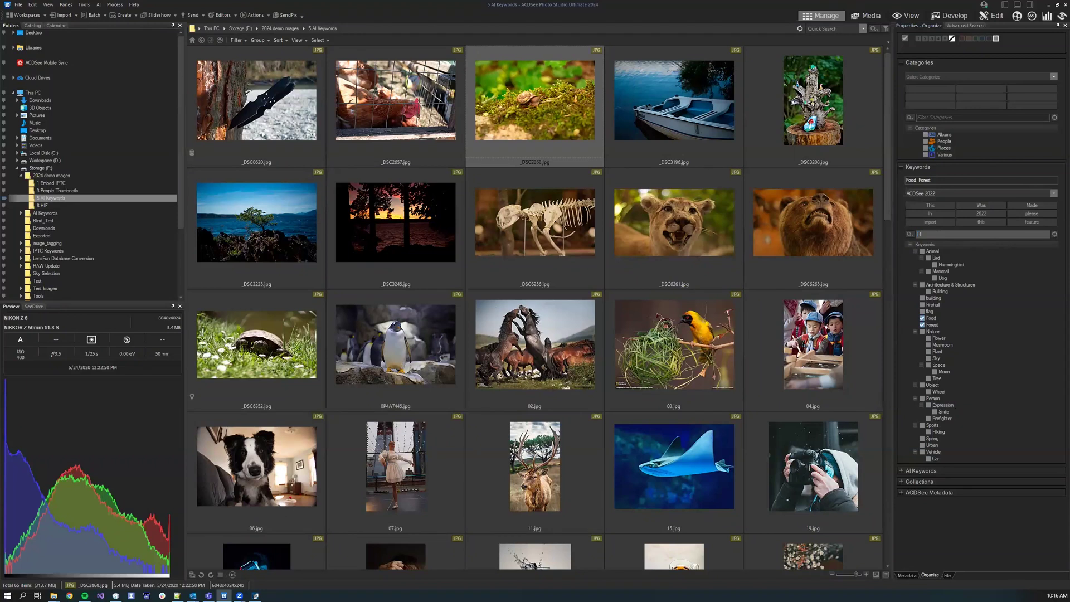
{"action": "type", "text": "Hu"}
{"action": "key", "text": "BackSpace"}
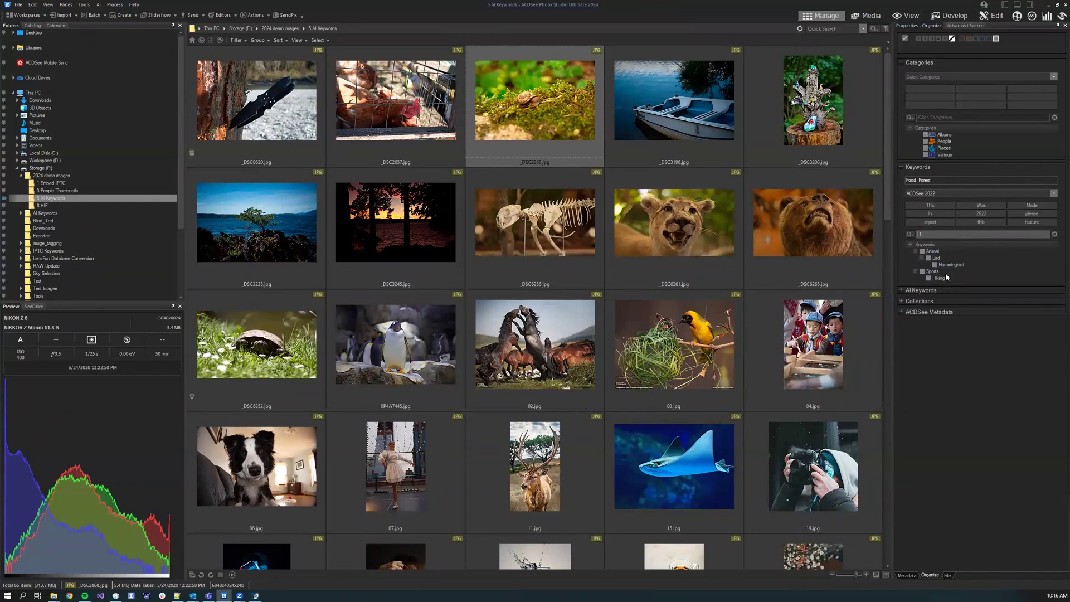
{"action": "left_click", "coordinate": [1055, 235]}
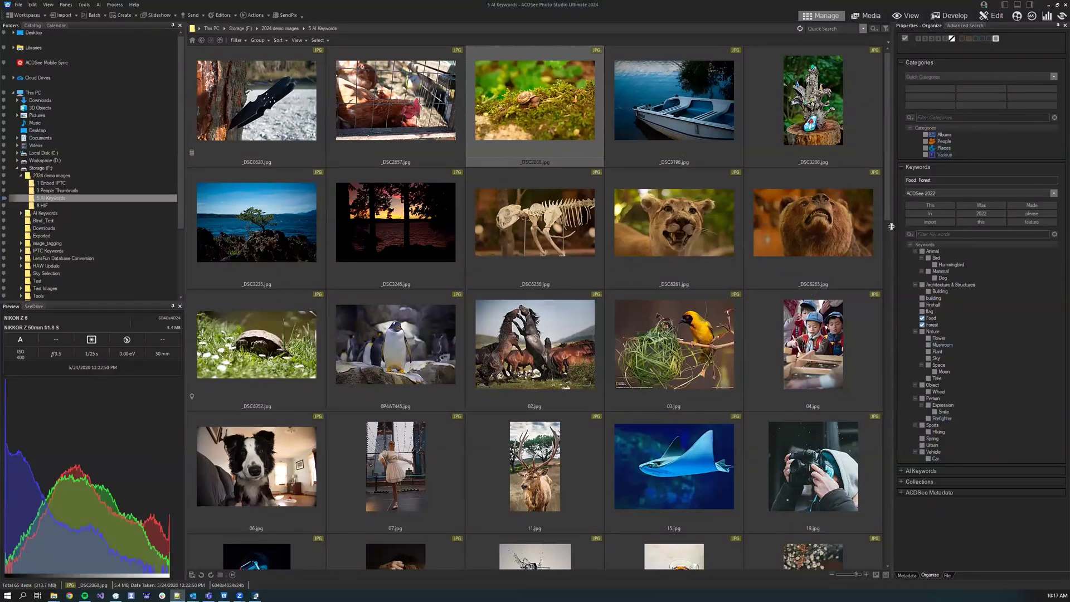
Collapse the keyword tree, expand the AI Keywords group, and view the AI keywords of the chicken and knife photos
{"action": "left_click", "coordinate": [910, 245]}
{"action": "left_click", "coordinate": [903, 257]}
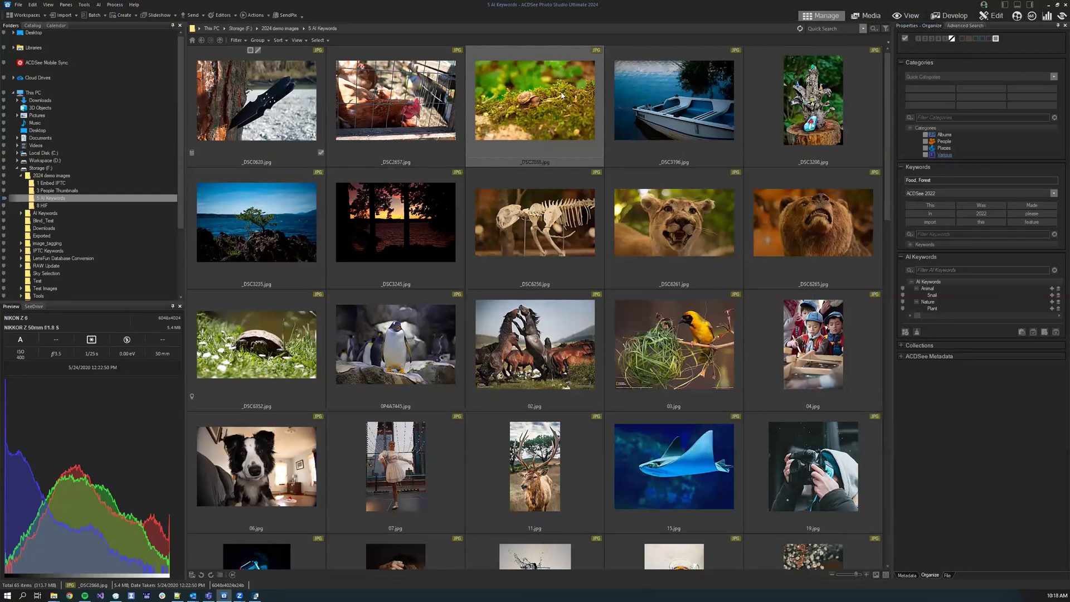
{"action": "scroll", "coordinate": [606, 327], "scroll_direction": "down", "scroll_amount": 10}
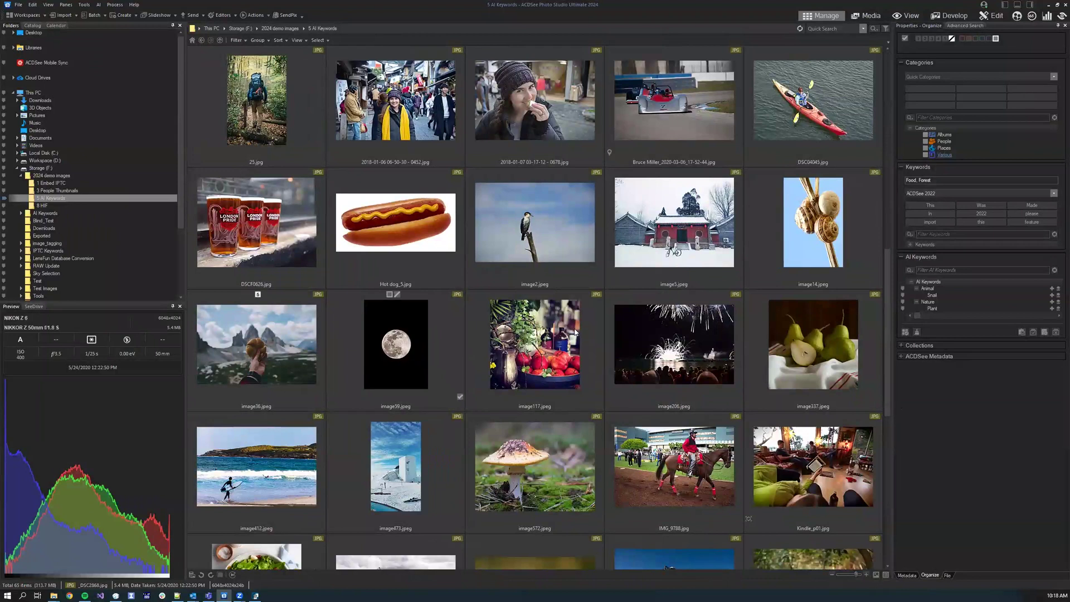
{"action": "scroll", "coordinate": [396, 279], "scroll_direction": "up", "scroll_amount": 10}
{"action": "left_click", "coordinate": [392, 101]}
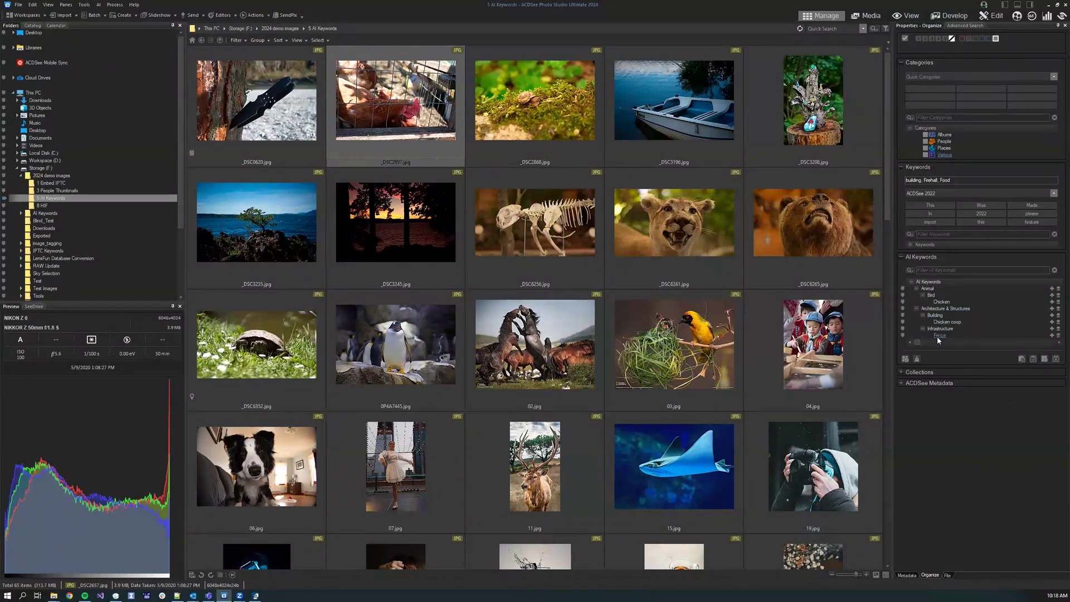
{"action": "left_click", "coordinate": [258, 99]}
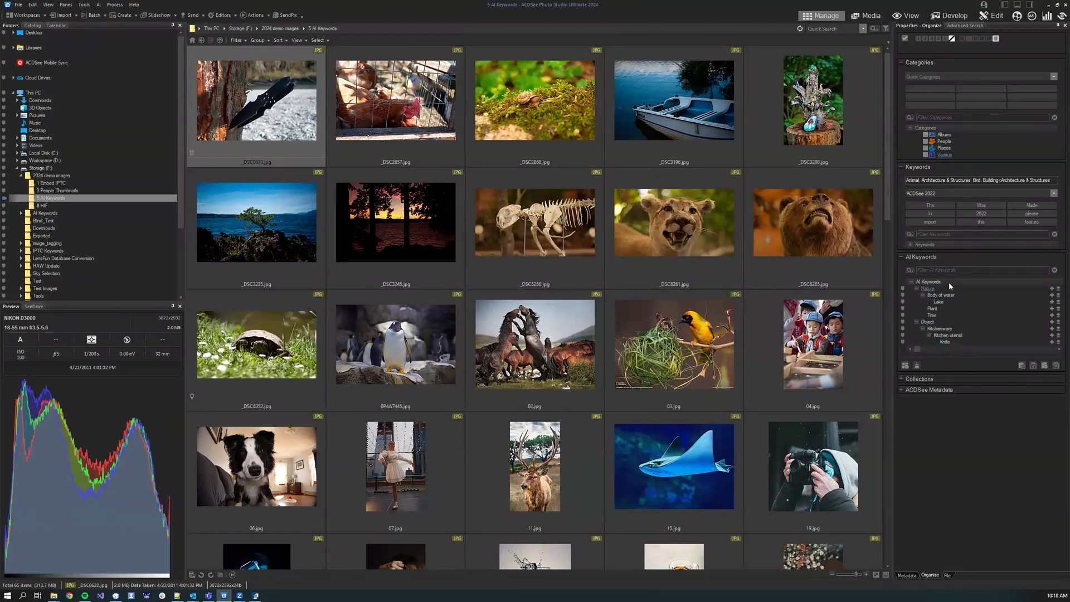
View the AI keywords assigned to the bear, cougar, horses, turtle and photographer images
{"action": "left_click", "coordinate": [805, 235]}
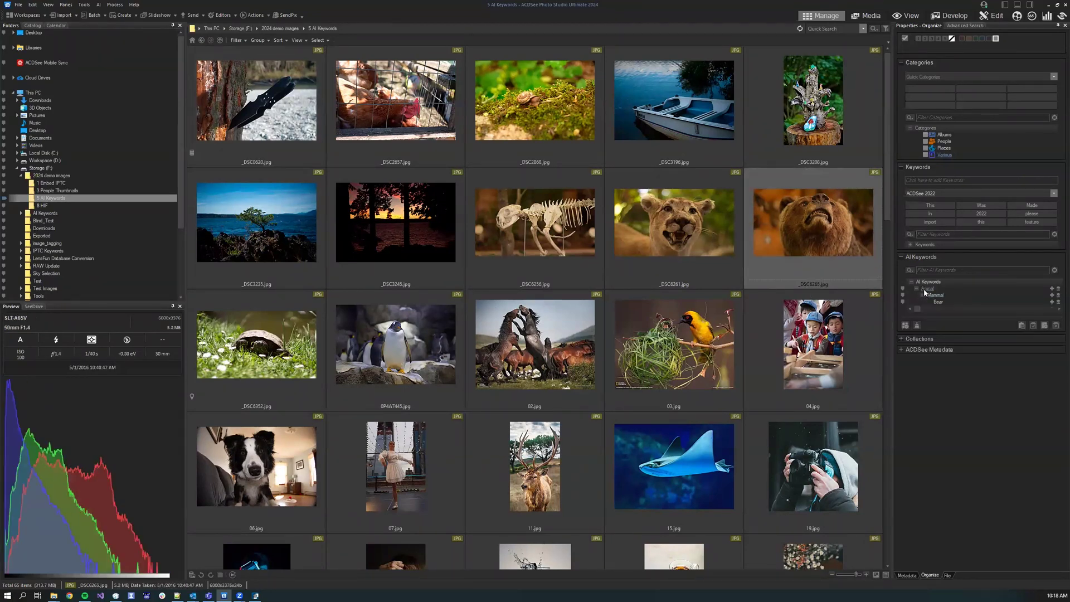
{"action": "left_click", "coordinate": [731, 255]}
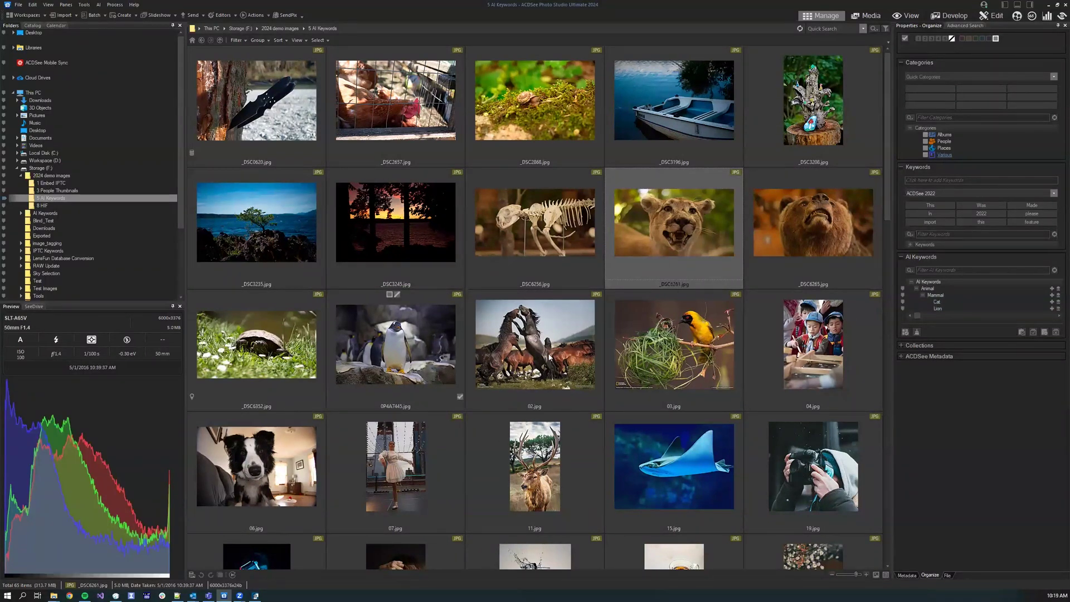
{"action": "left_click", "coordinate": [535, 343]}
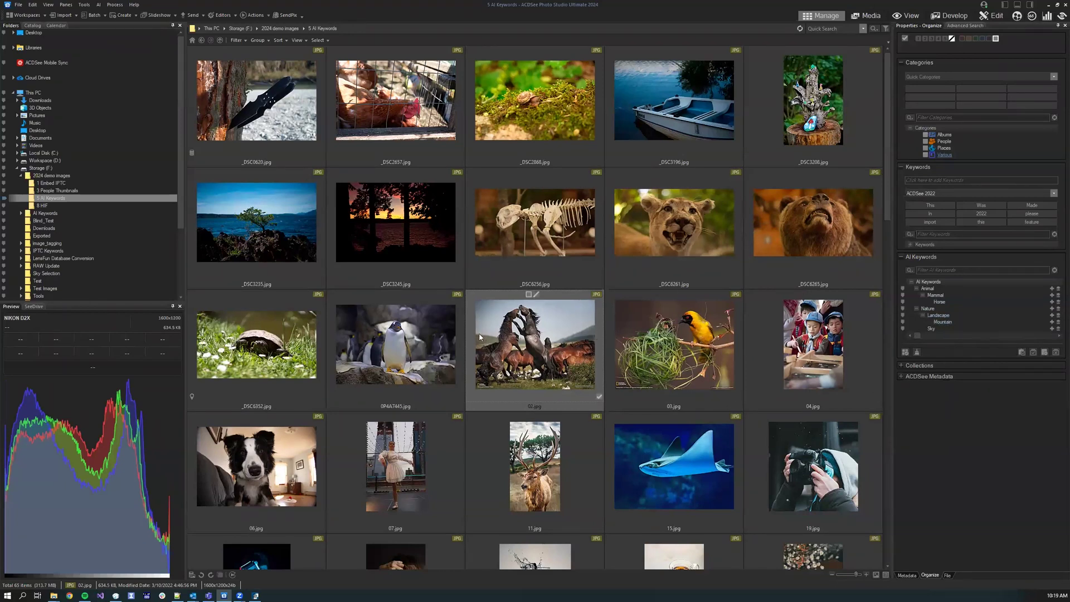
{"action": "left_click", "coordinate": [396, 341]}
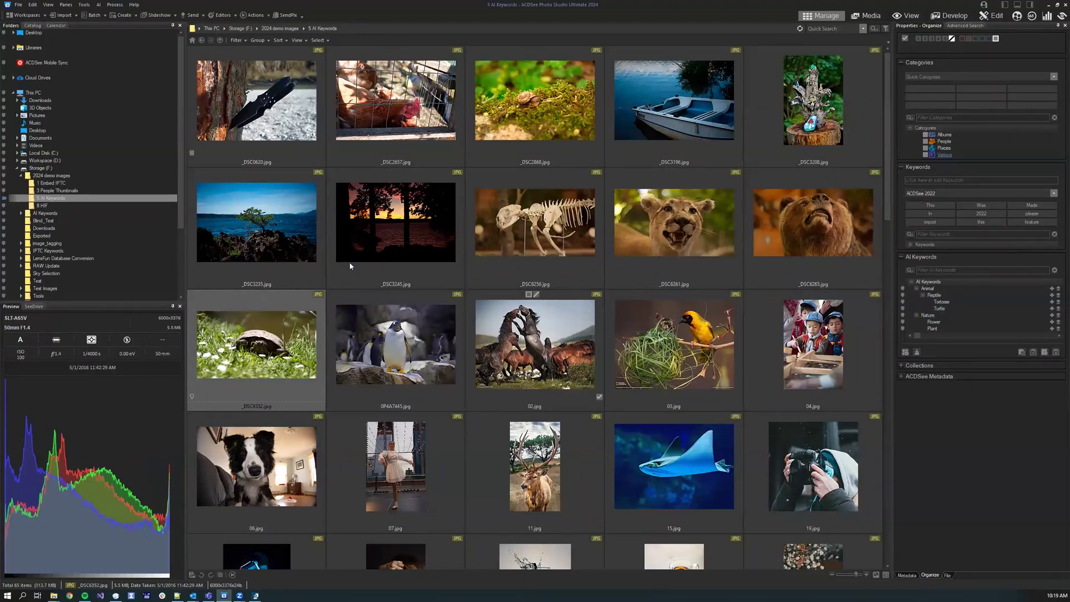
{"action": "left_click", "coordinate": [780, 455]}
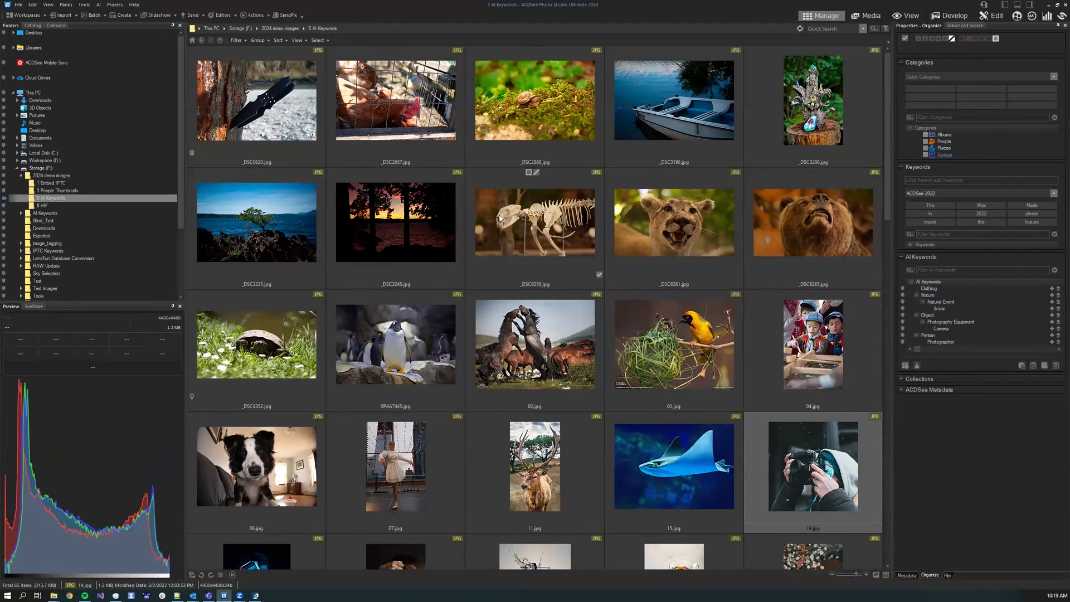
Show the images catalogued under the Bird AI keyword and look through them
{"action": "left_click", "coordinate": [32, 25]}
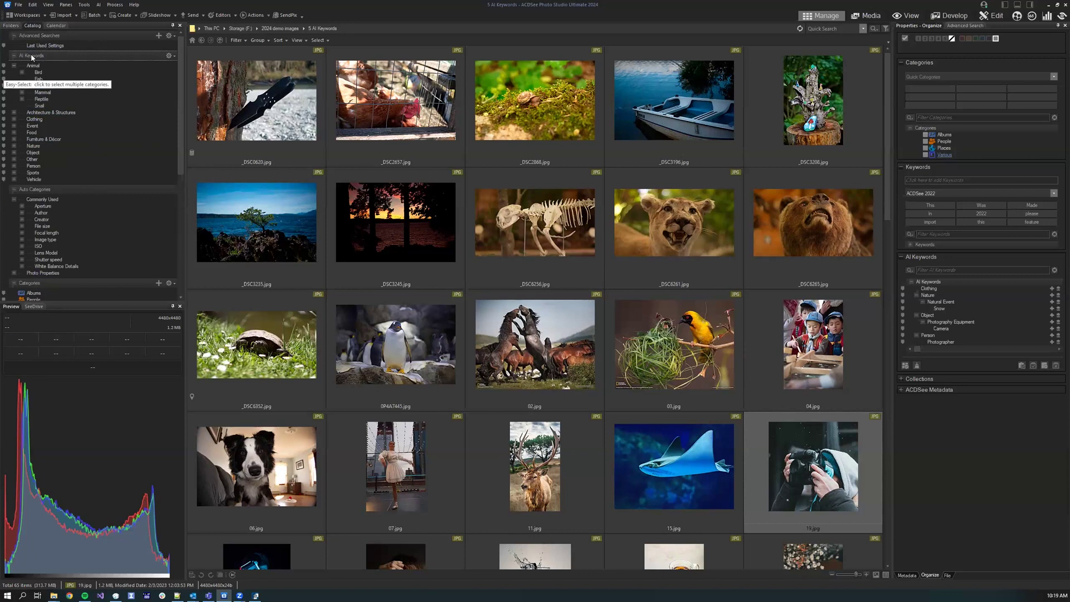
{"action": "left_click", "coordinate": [5, 73]}
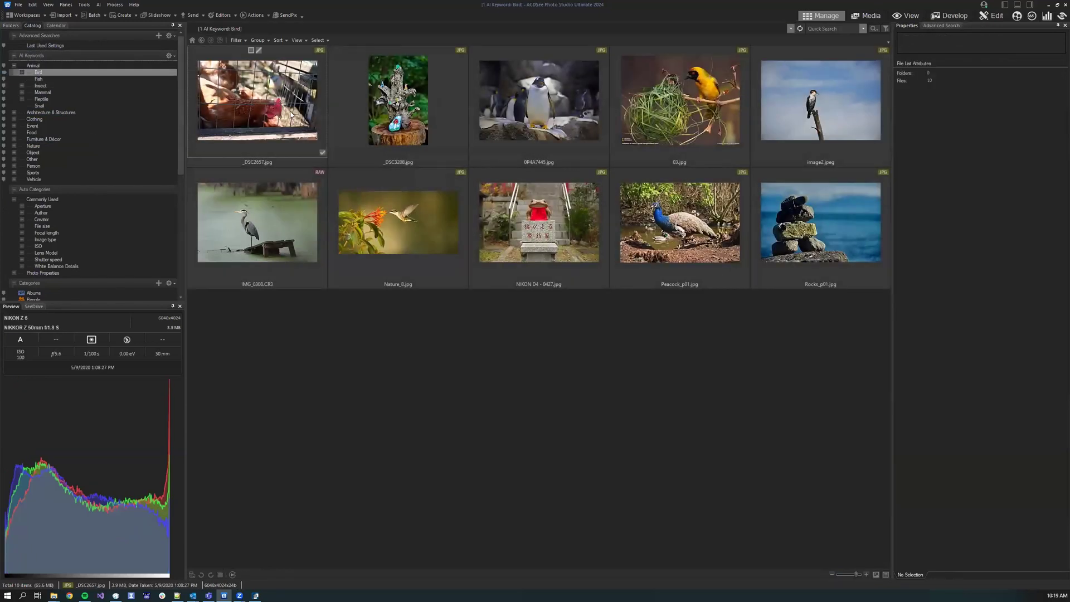
{"action": "left_click", "coordinate": [290, 115]}
{"action": "left_click", "coordinate": [301, 212]}
{"action": "left_click", "coordinate": [433, 212]}
{"action": "left_click", "coordinate": [680, 223]}
{"action": "left_click", "coordinate": [539, 100]}
{"action": "left_click", "coordinate": [822, 101]}
{"action": "left_click", "coordinate": [806, 209]}
{"action": "left_click", "coordinate": [436, 190]}
Remove the Bird AI keyword from the shrine photo NIKON D4 - 0427.jpg and reload the Bird listing
{"action": "left_click", "coordinate": [539, 223]}
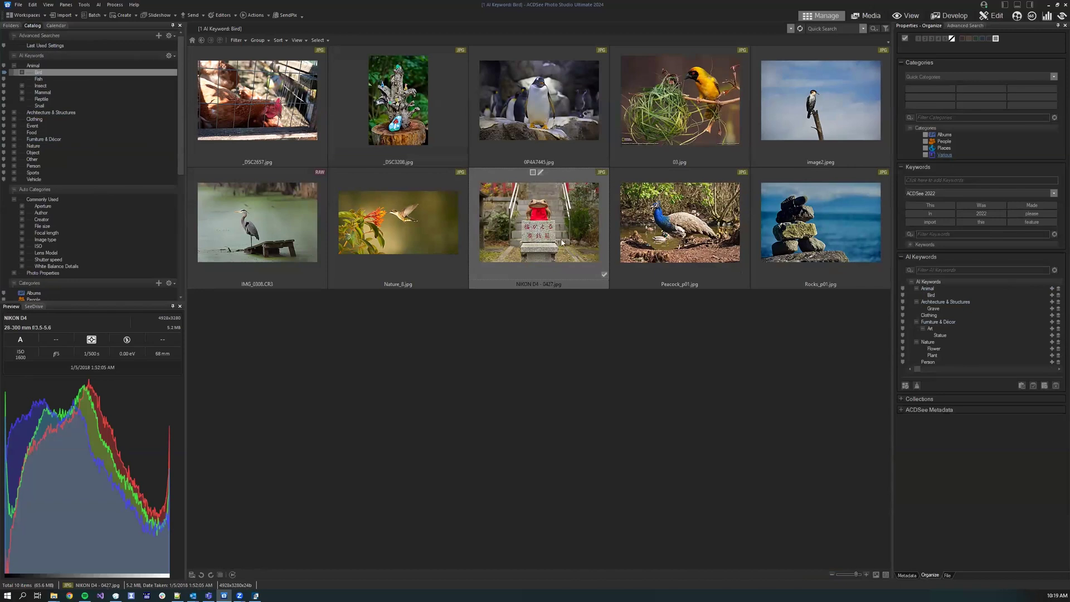
{"action": "left_click", "coordinate": [1059, 295]}
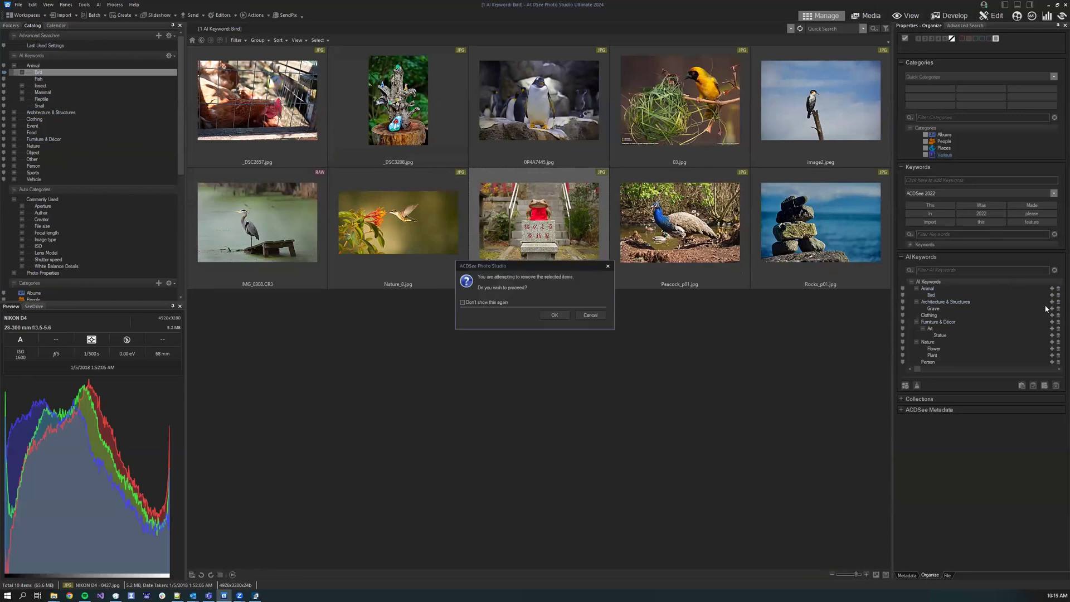
{"action": "left_click", "coordinate": [555, 315]}
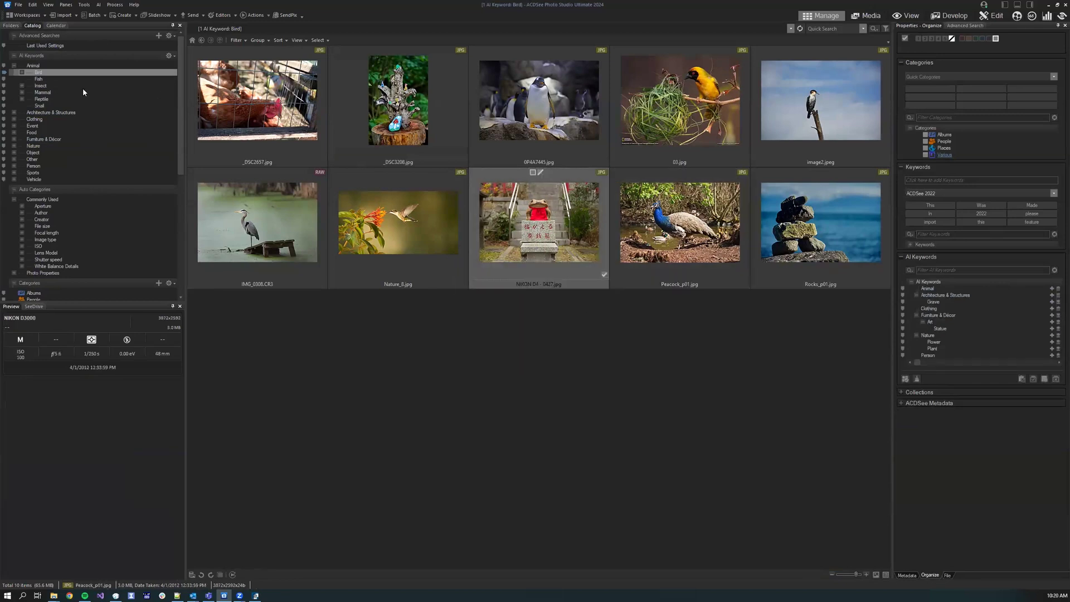
{"action": "left_click", "coordinate": [4, 73]}
{"action": "left_click", "coordinate": [4, 74]}
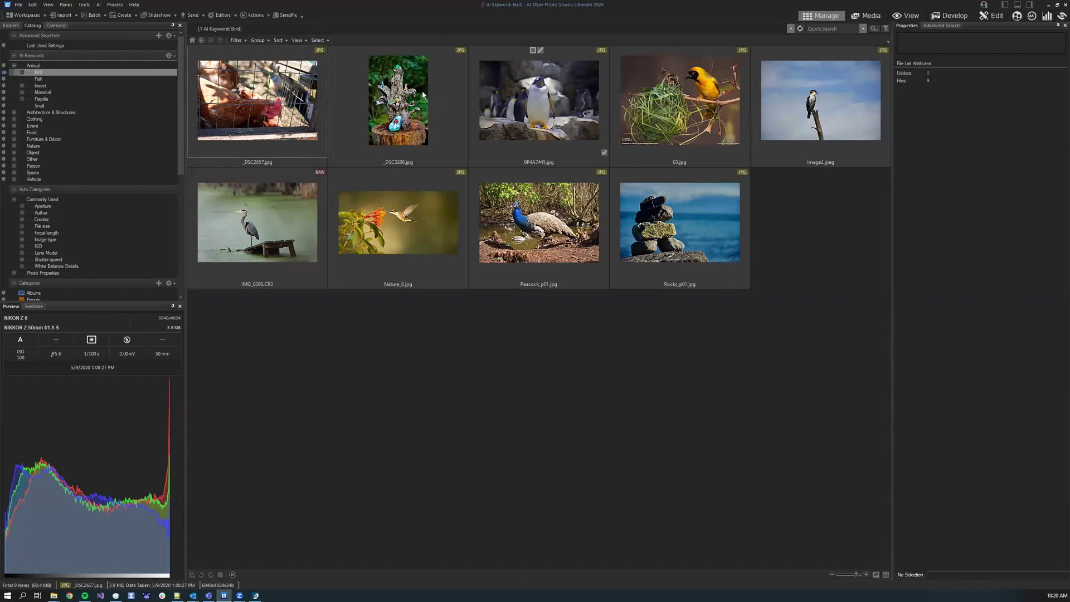
Add the chicken photo's Chicken AI keyword to its regular keywords and check it in the keyword tree
{"action": "left_click", "coordinate": [257, 101]}
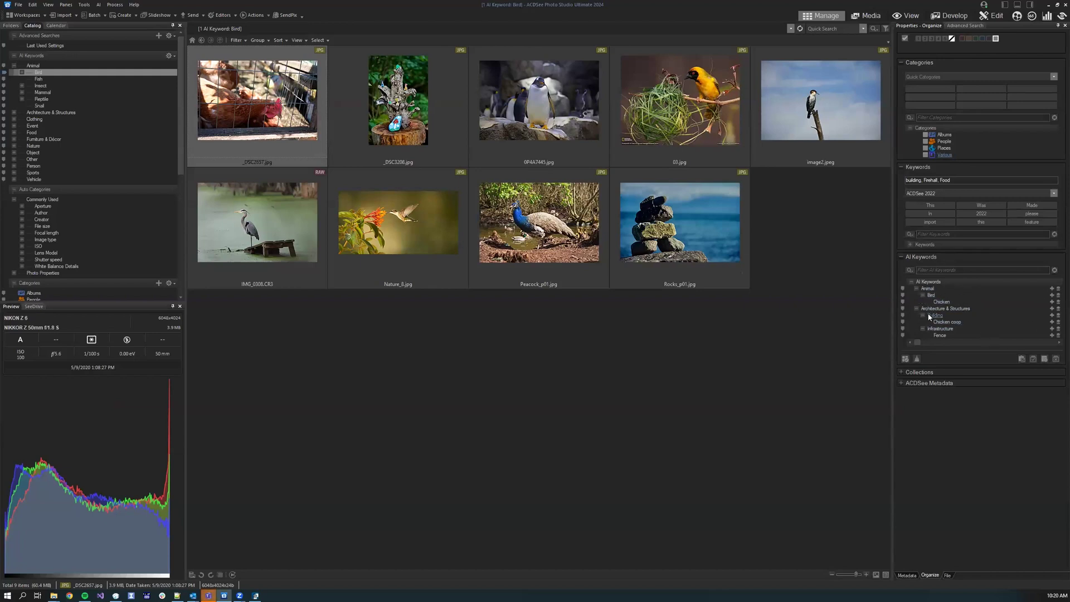
{"action": "left_click", "coordinate": [954, 257]}
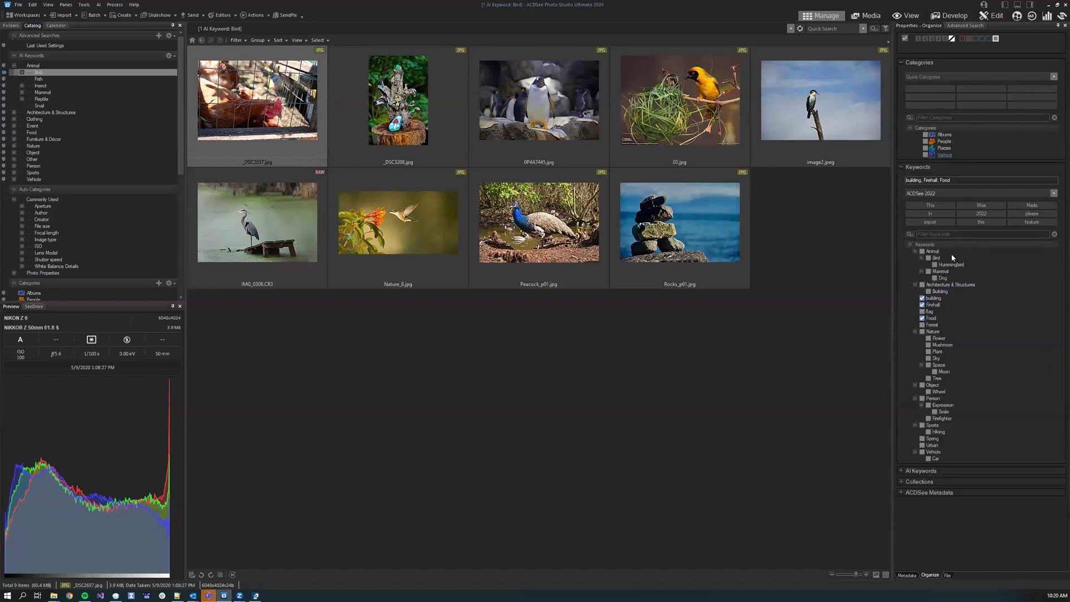
{"action": "left_click", "coordinate": [910, 245]}
{"action": "left_click", "coordinate": [902, 257]}
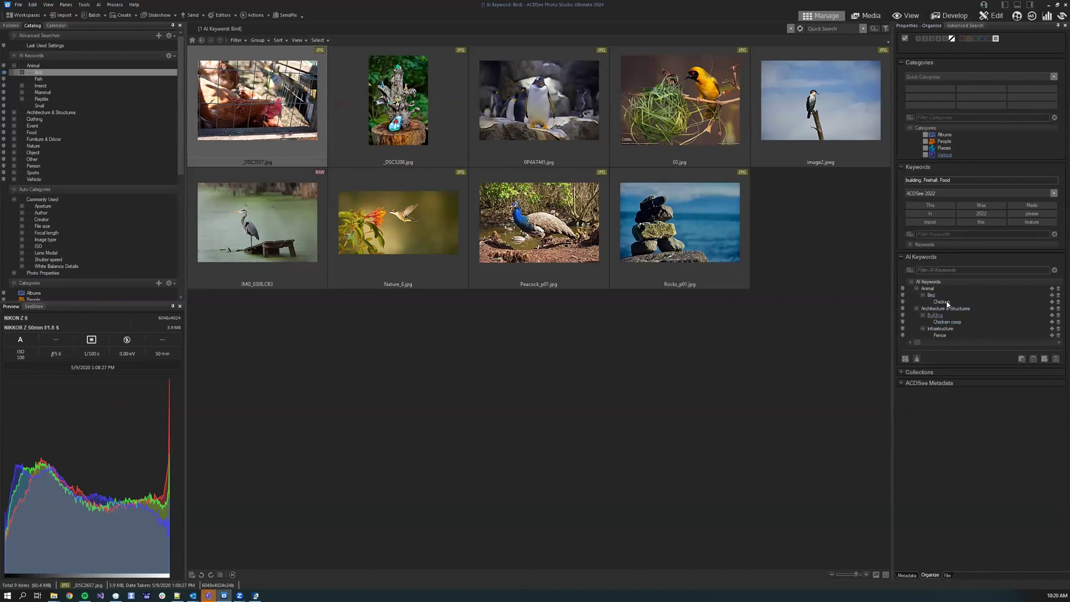
{"action": "left_click", "coordinate": [1052, 302]}
{"action": "left_click", "coordinate": [910, 245]}
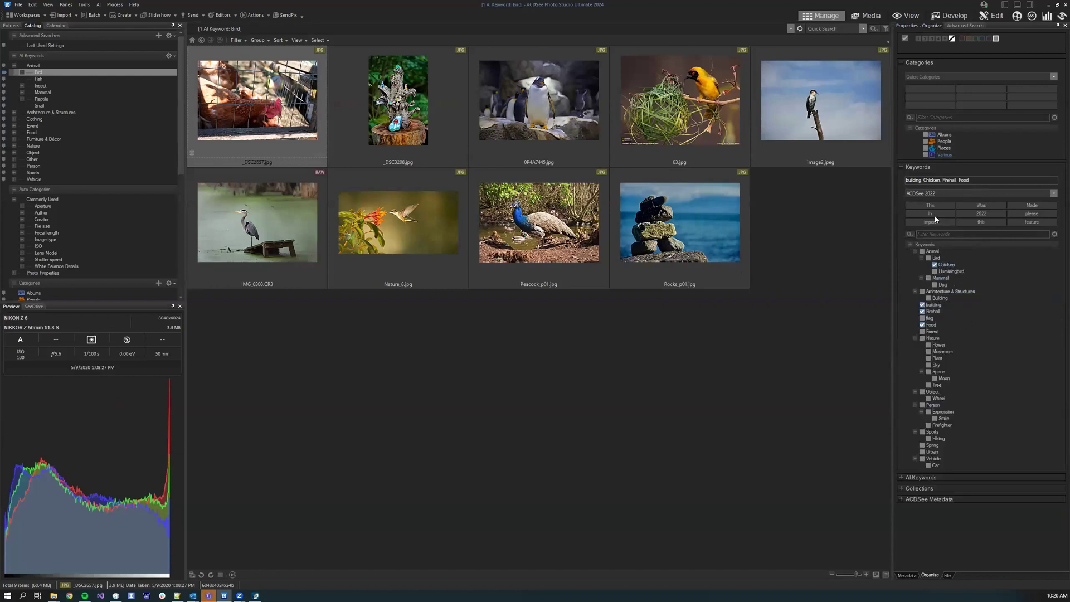
{"action": "left_click", "coordinate": [901, 478]}
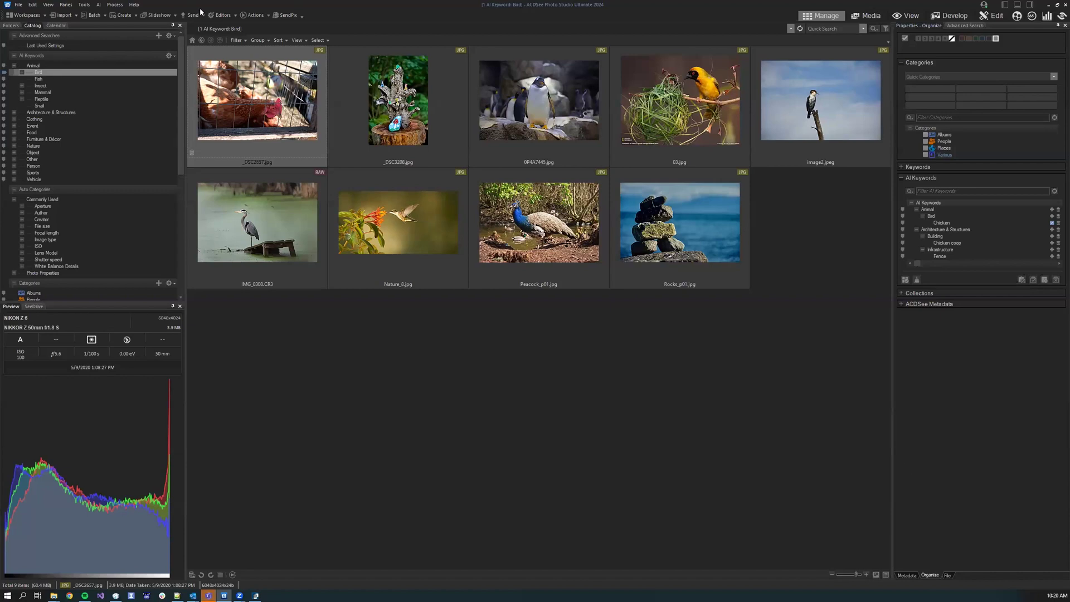
Embed the chicken photo's AI keywords to IPTC, check its IPTC Keywords field, and return to the Organize view
{"action": "right_click", "coordinate": [226, 107]}
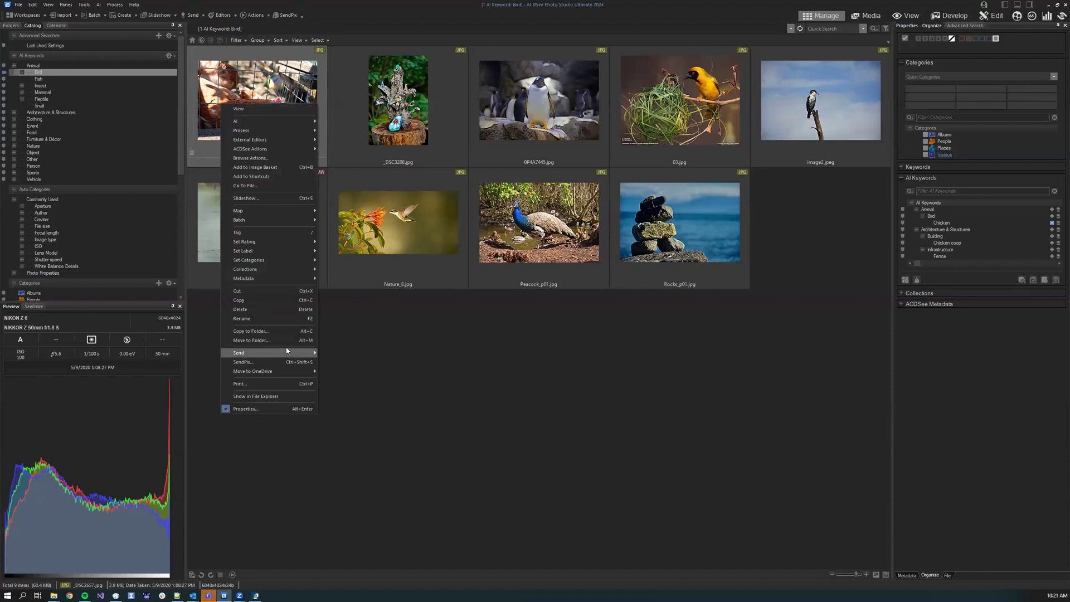
{"action": "mouse_move", "coordinate": [275, 279]}
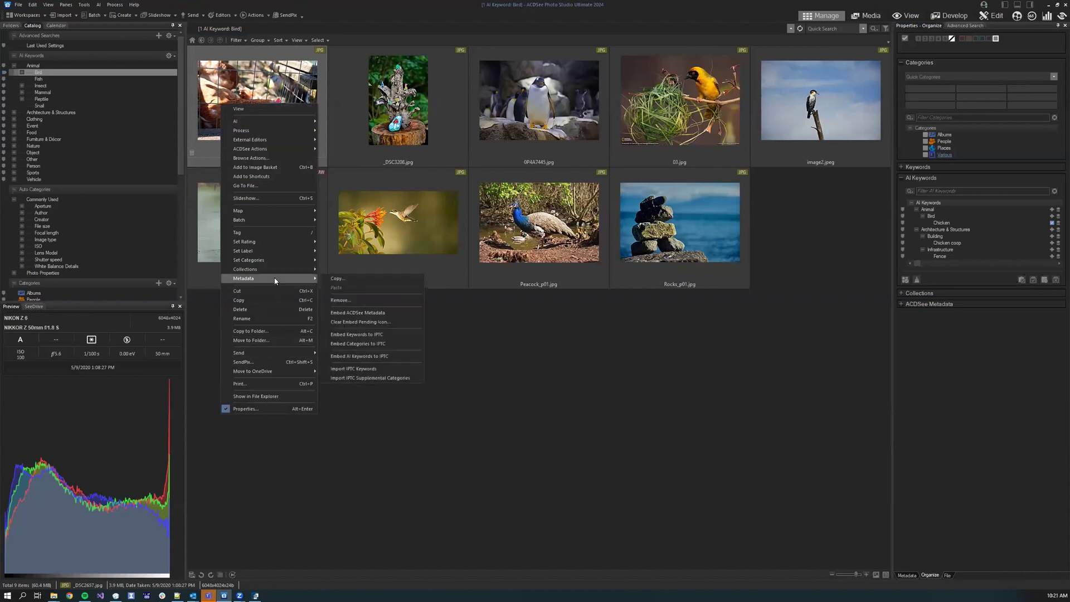
{"action": "left_click", "coordinate": [374, 357]}
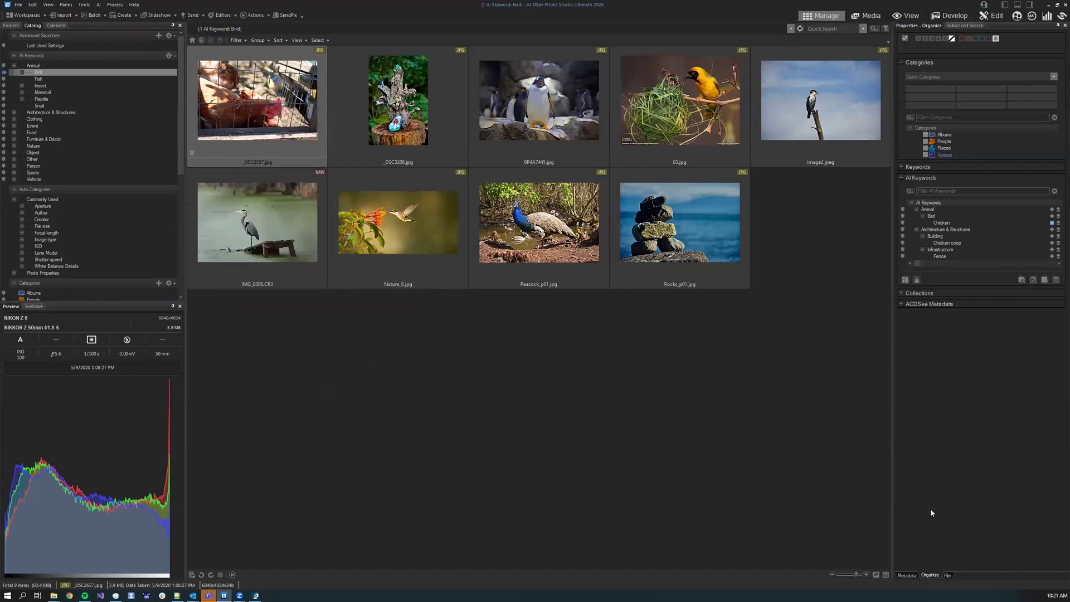
{"action": "left_click", "coordinate": [908, 575]}
{"action": "left_click", "coordinate": [313, 100]}
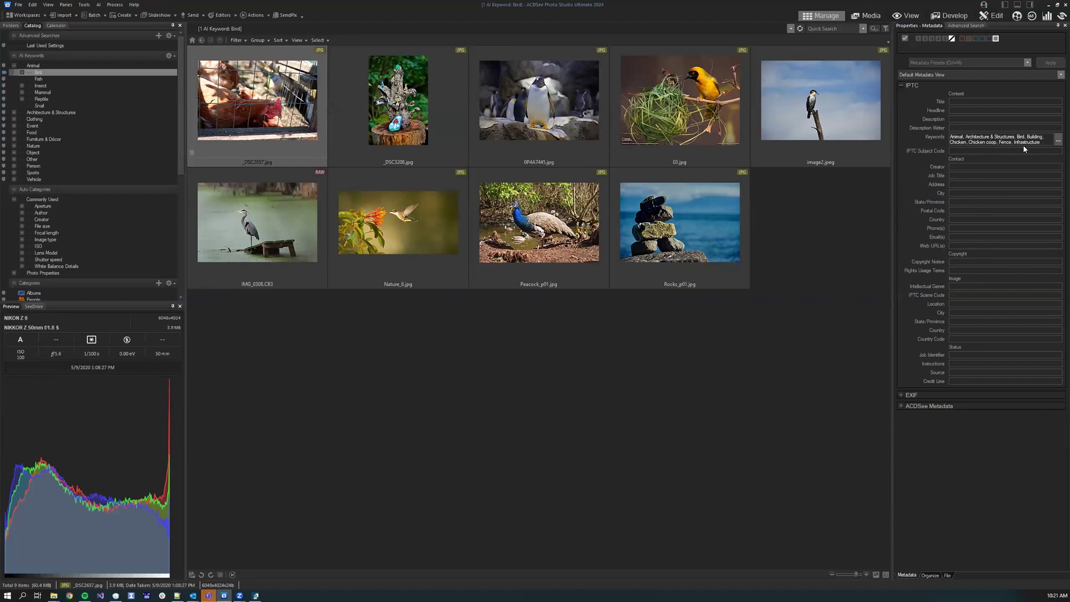
{"action": "left_click", "coordinate": [930, 576]}
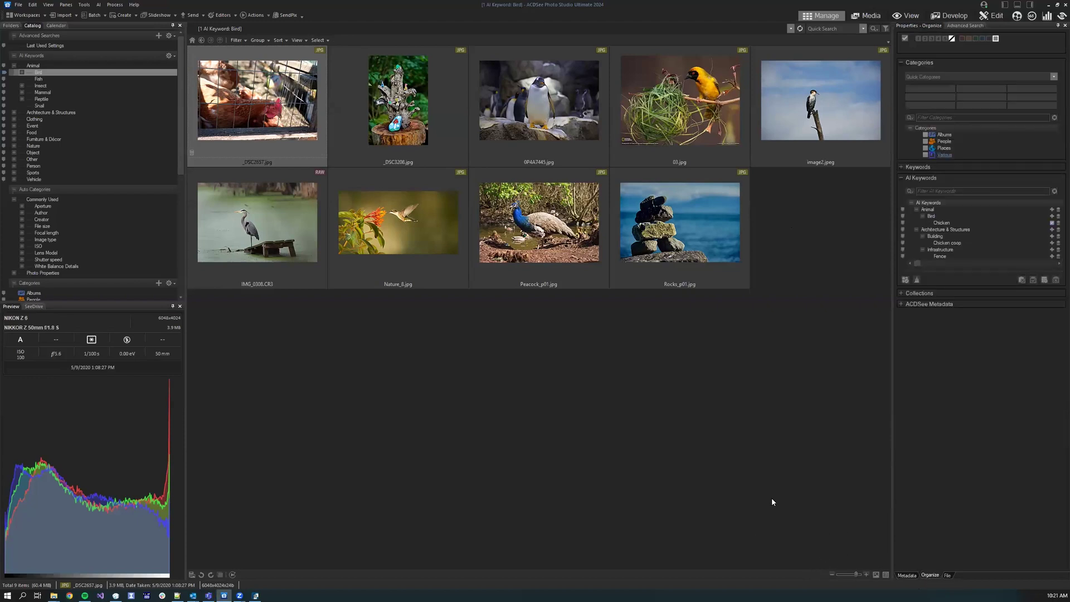
Filter the AI keywords by "Chick", select the first four bird photos, and clear the filter
{"action": "left_click", "coordinate": [942, 191]}
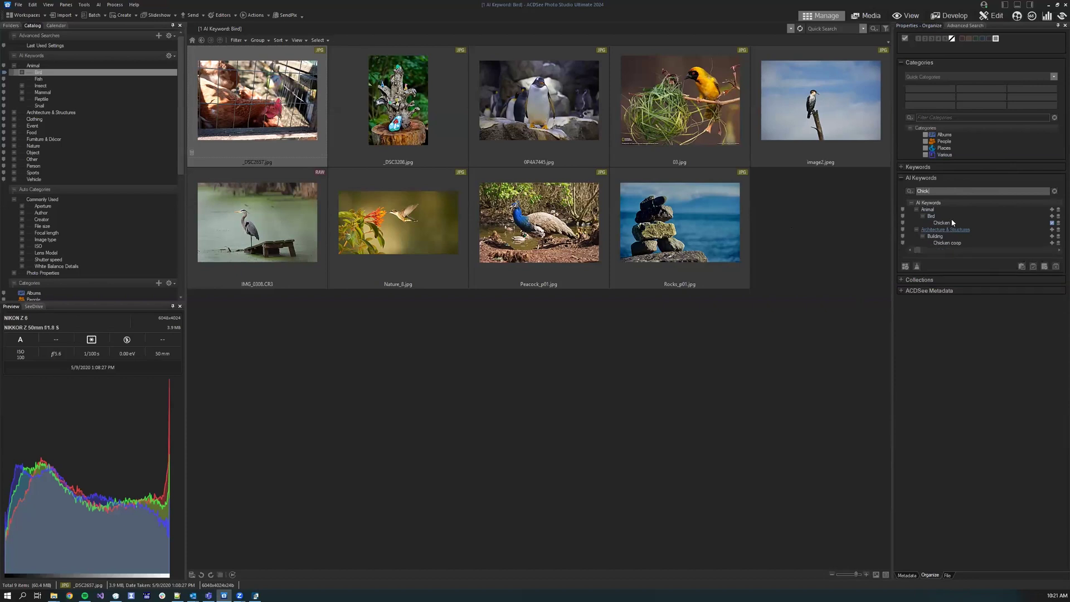
{"action": "left_click", "coordinate": [699, 158], "text": "shift"}
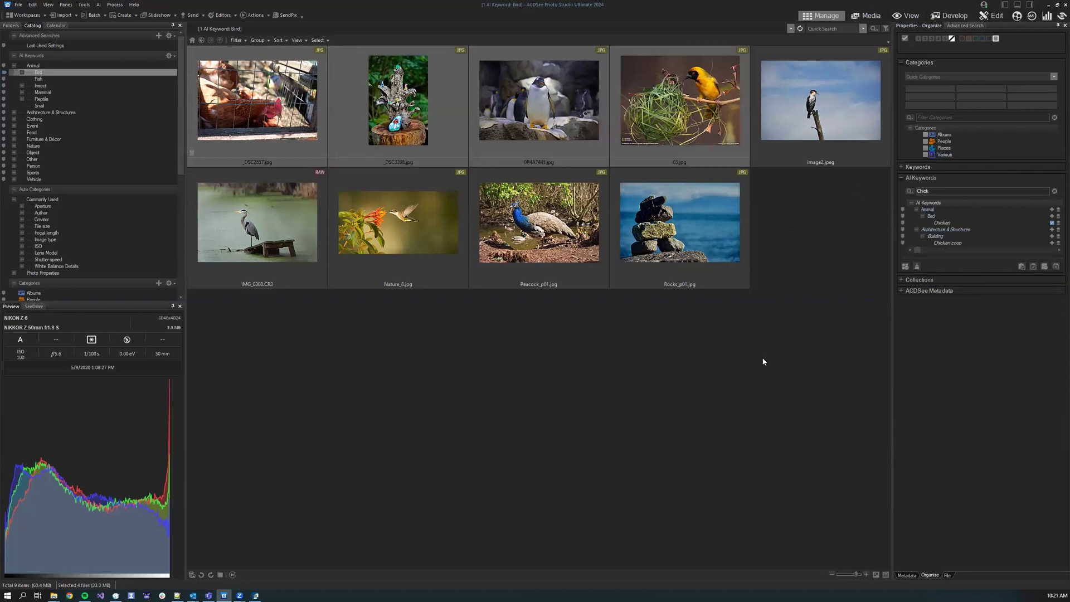
{"action": "left_click", "coordinate": [1055, 191]}
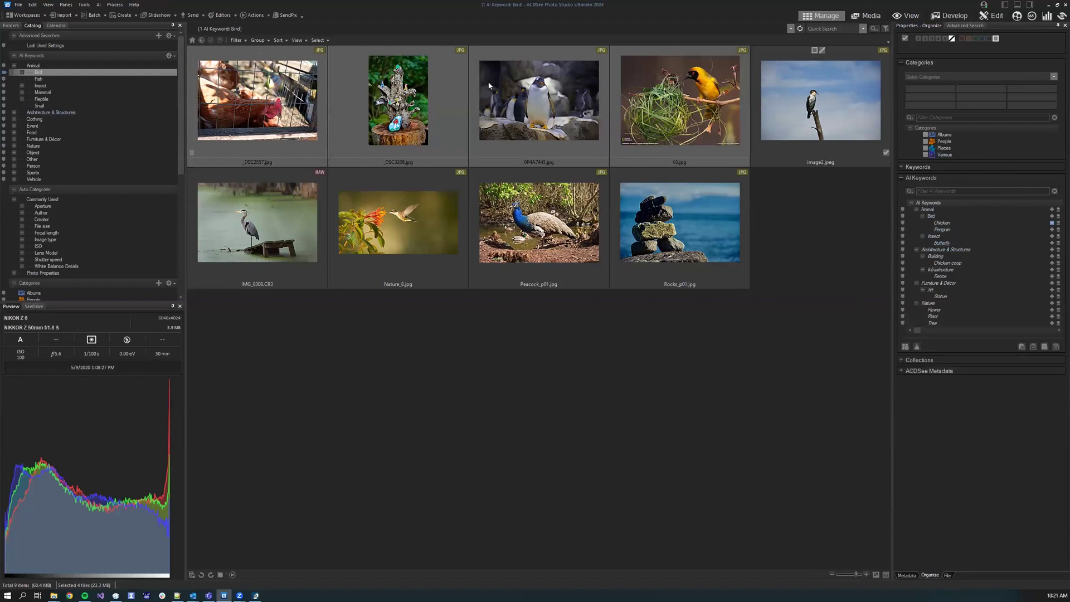
Compare the AI keywords of the tree stump ornament photo and the chicken photo, individually and selected together
{"action": "left_click", "coordinate": [395, 103]}
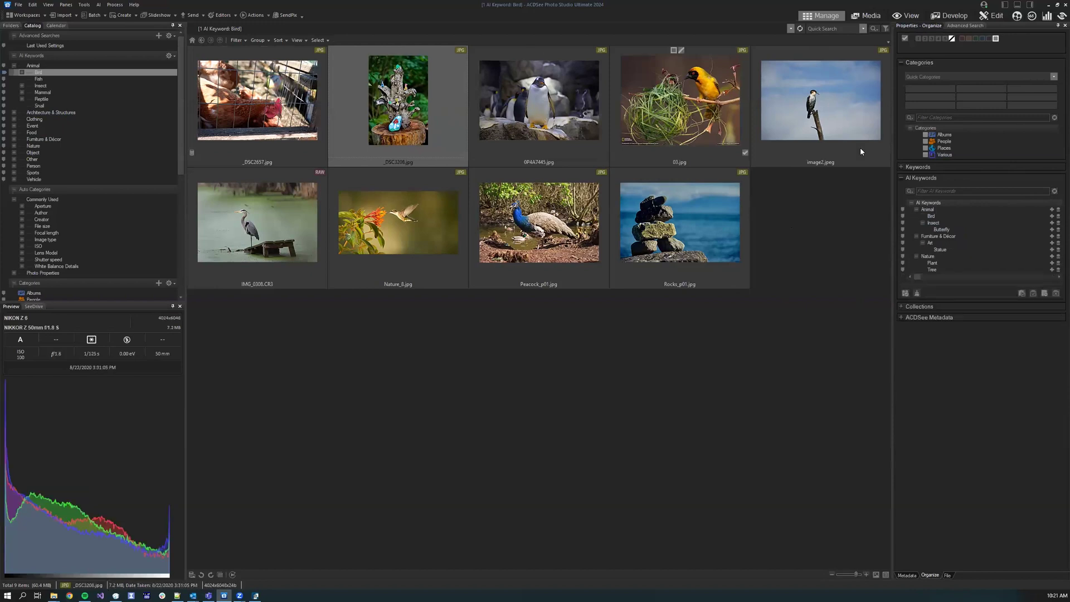
{"action": "key", "text": "Left"}
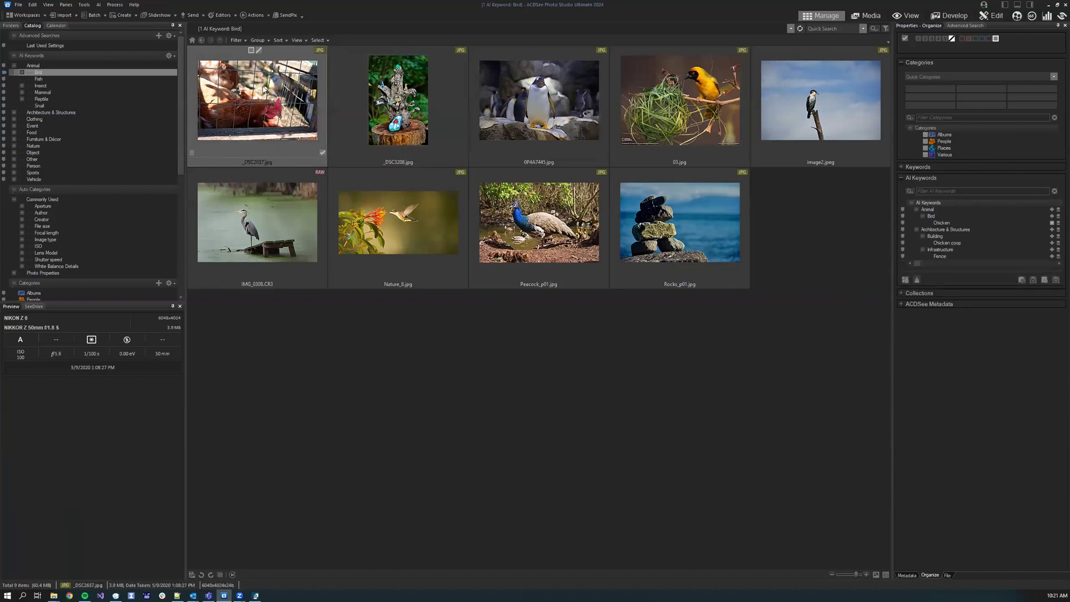
{"action": "left_click", "coordinate": [398, 98], "text": "ctrl"}
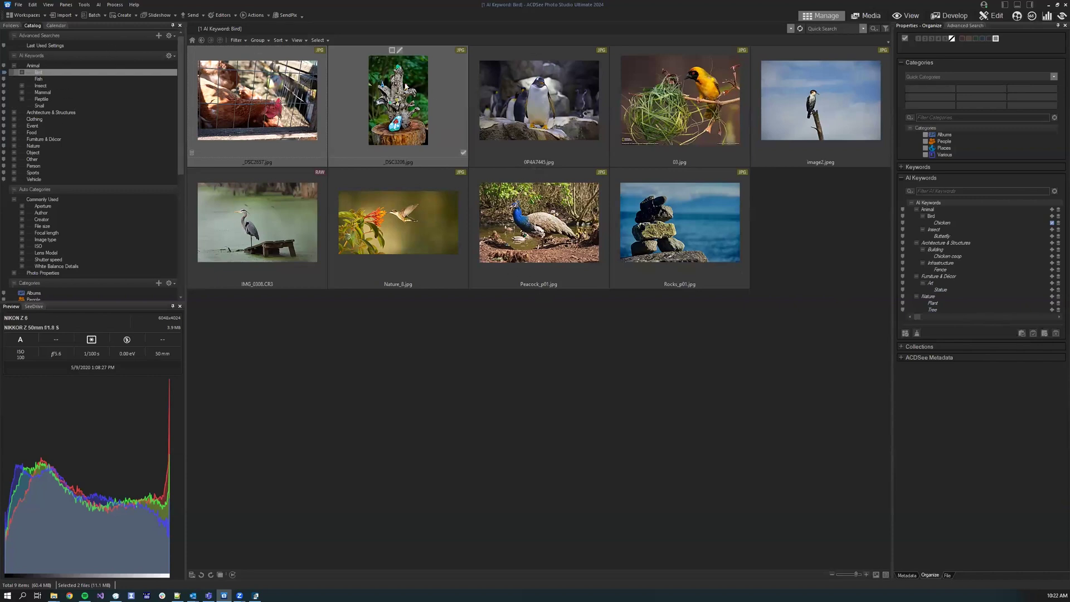
{"action": "left_click", "coordinate": [419, 104]}
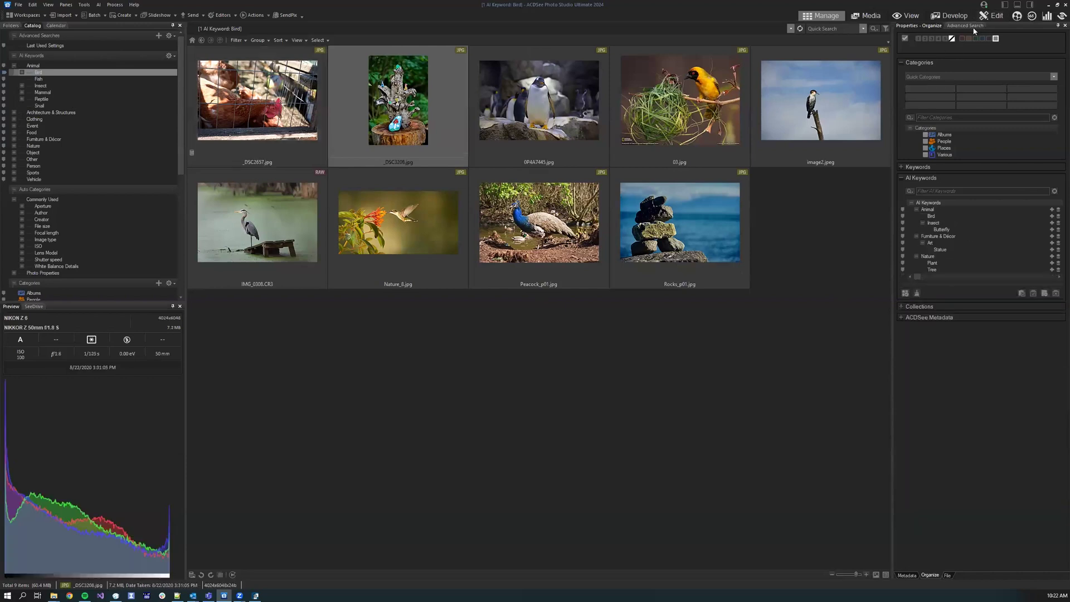
Open the Advanced Search and add AI Keywords as a search criterion
{"action": "left_click", "coordinate": [971, 25]}
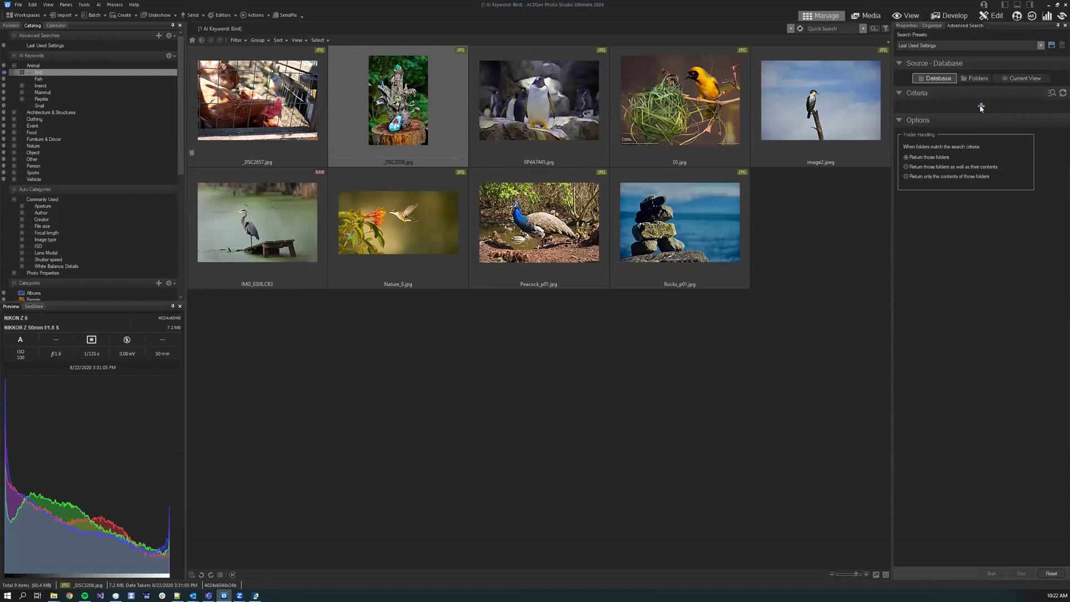
{"action": "left_click", "coordinate": [981, 107]}
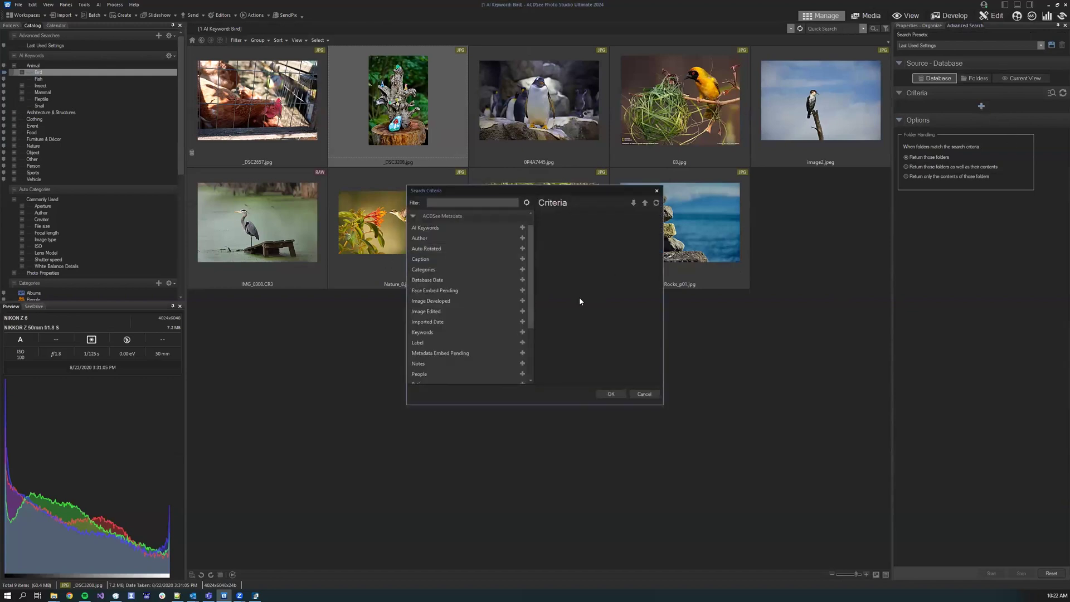
{"action": "left_click", "coordinate": [522, 228]}
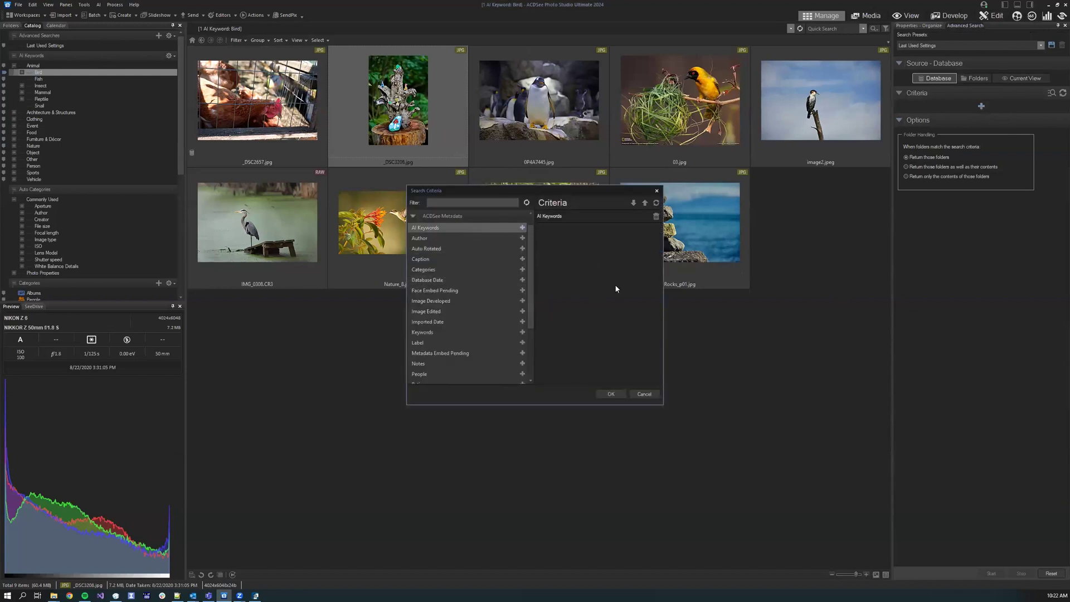
{"action": "left_click", "coordinate": [611, 394]}
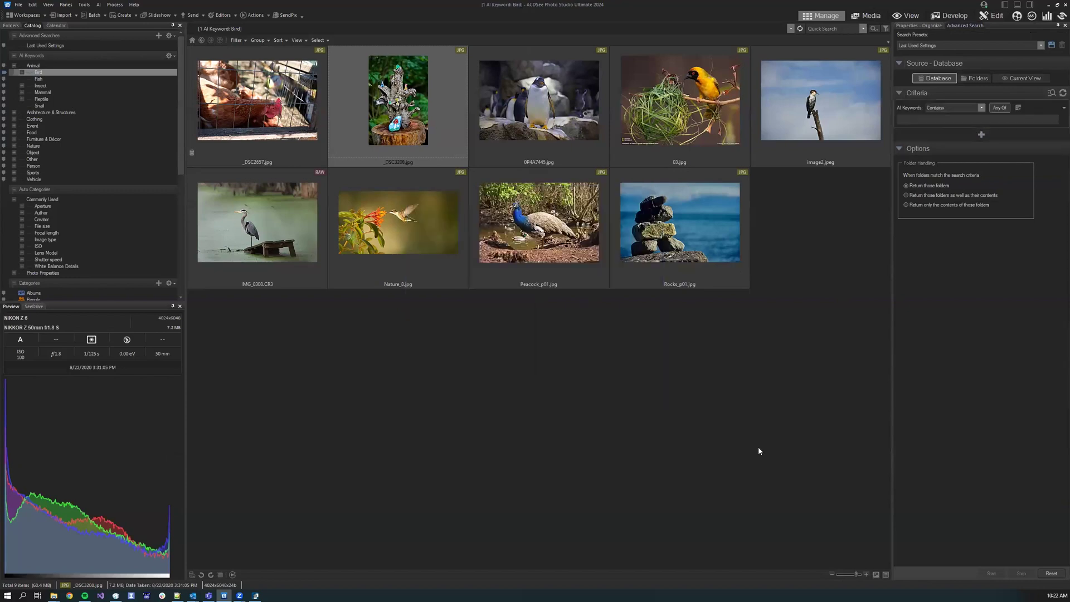
Set the AI Keywords criterion to Fish under Animal and run the database search
{"action": "left_click", "coordinate": [1019, 108]}
{"action": "left_click", "coordinate": [412, 214]}
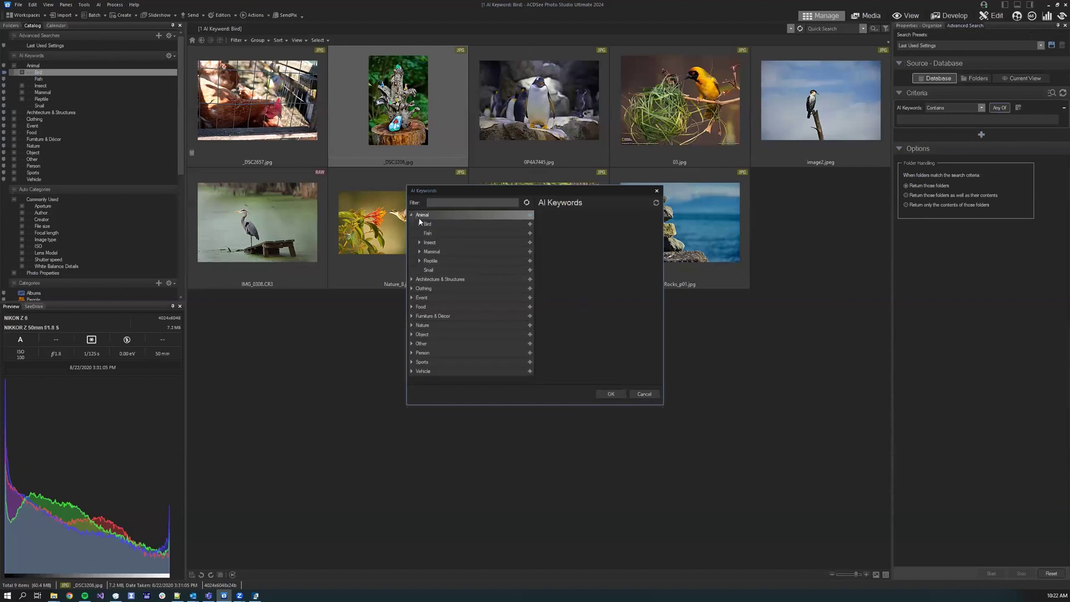
{"action": "left_click", "coordinate": [419, 224]}
{"action": "left_click", "coordinate": [419, 223]}
{"action": "left_click", "coordinate": [530, 234]}
{"action": "left_click", "coordinate": [612, 395]}
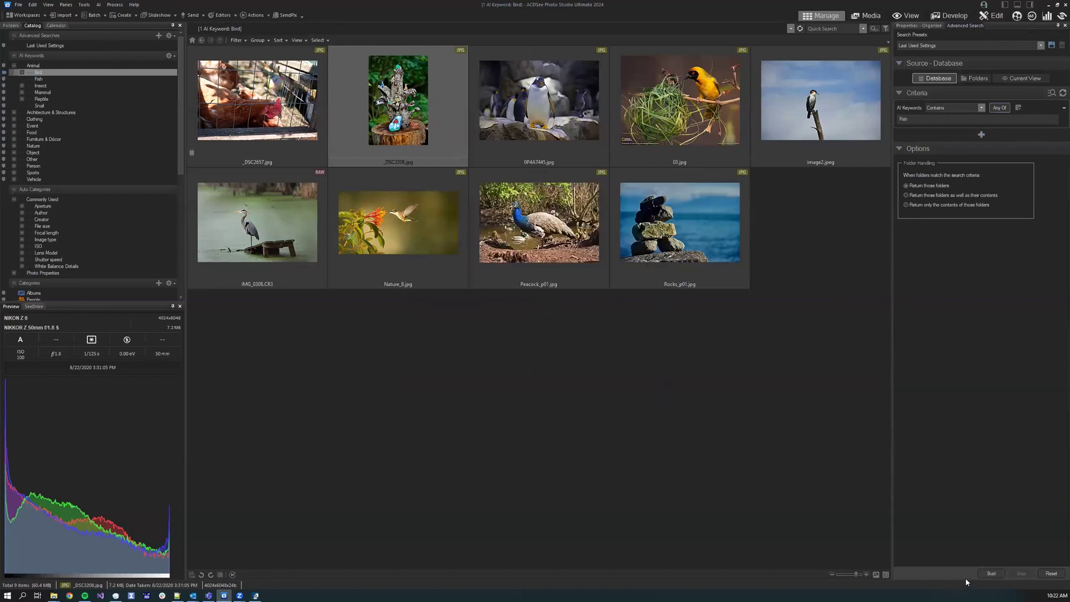
{"action": "left_click", "coordinate": [991, 575]}
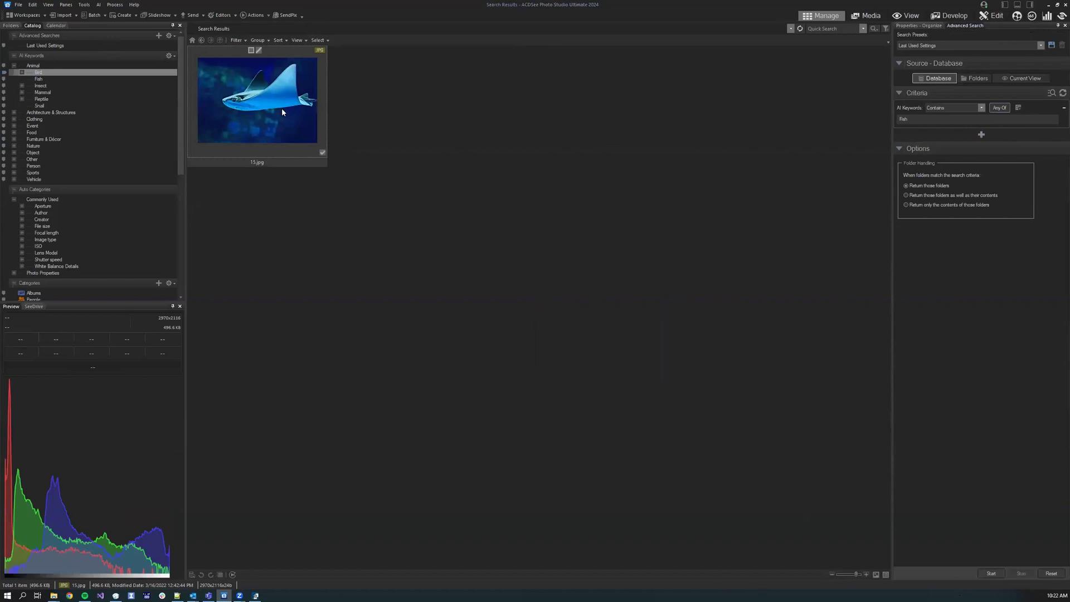
Open the AI Keywords folder on Storage (F:) and select the yellow flower, red flower and heron photos in turn
{"action": "left_click", "coordinate": [12, 26]}
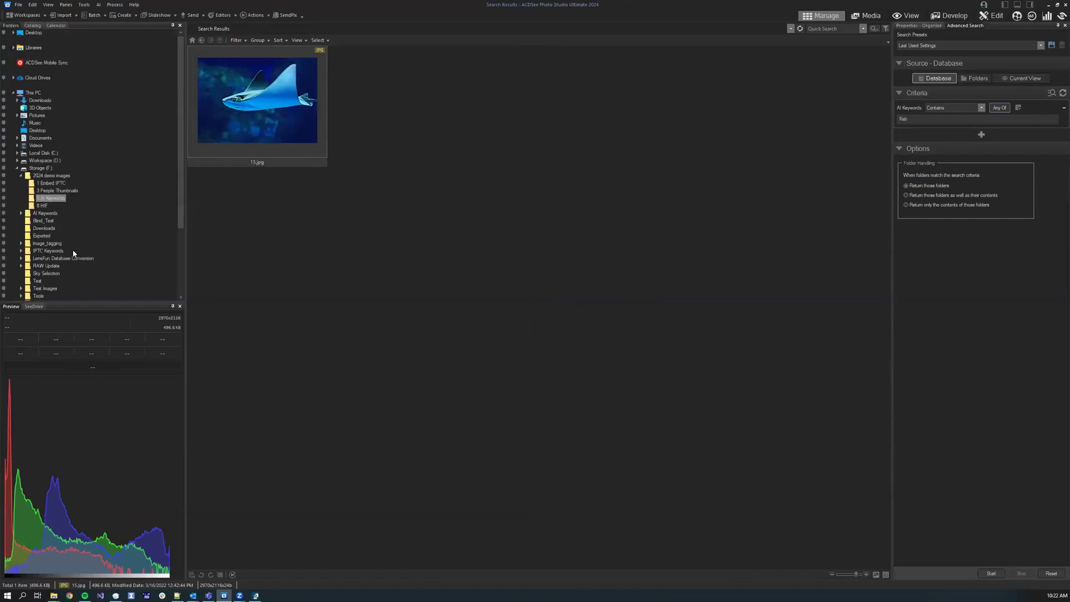
{"action": "left_click", "coordinate": [49, 215]}
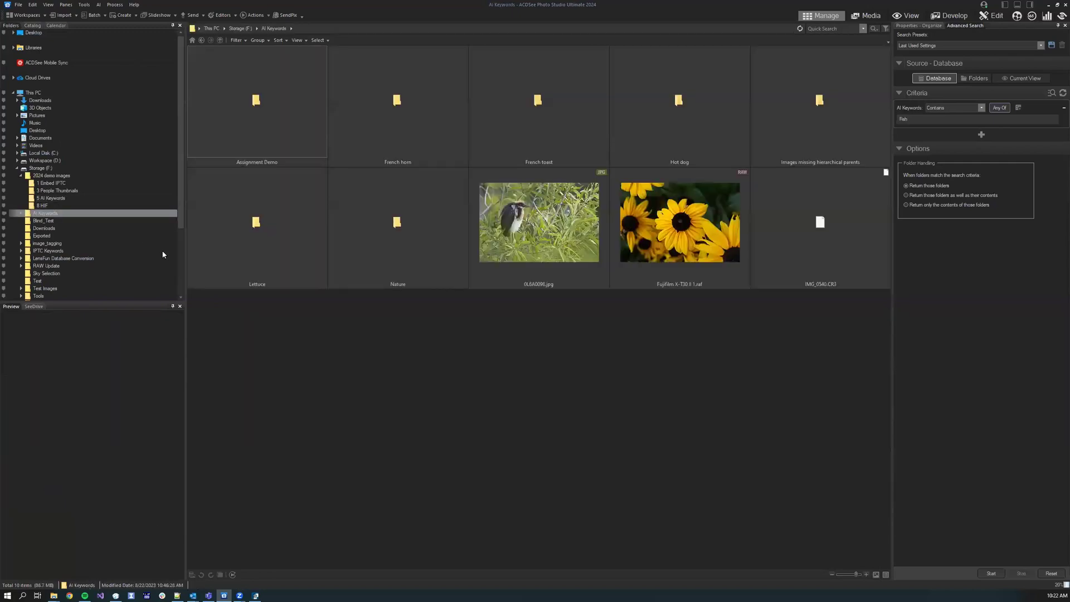
{"action": "left_click", "coordinate": [674, 223]}
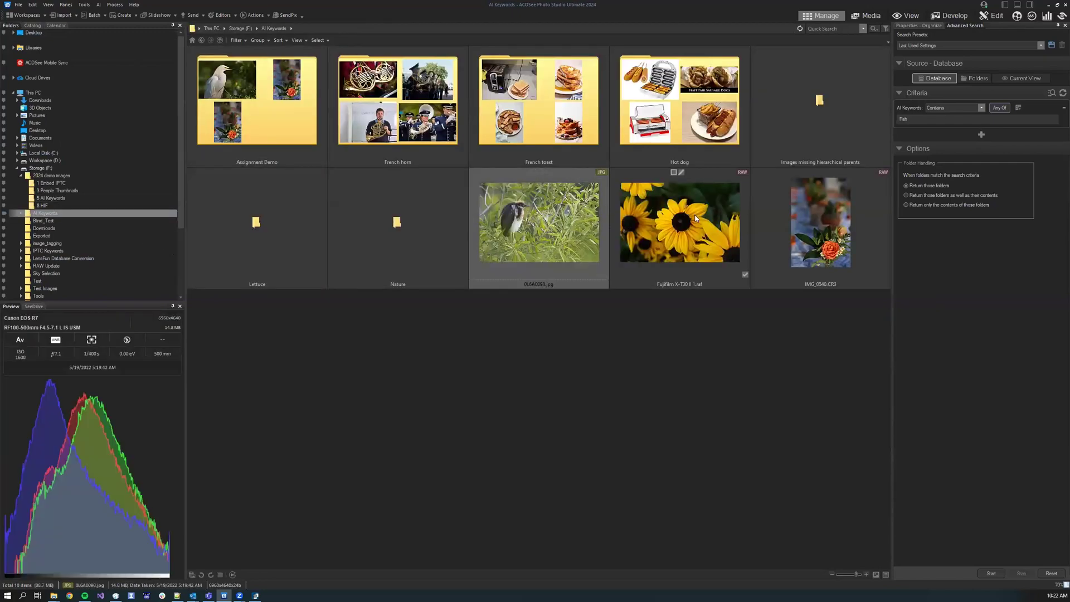
{"action": "left_click", "coordinate": [779, 202]}
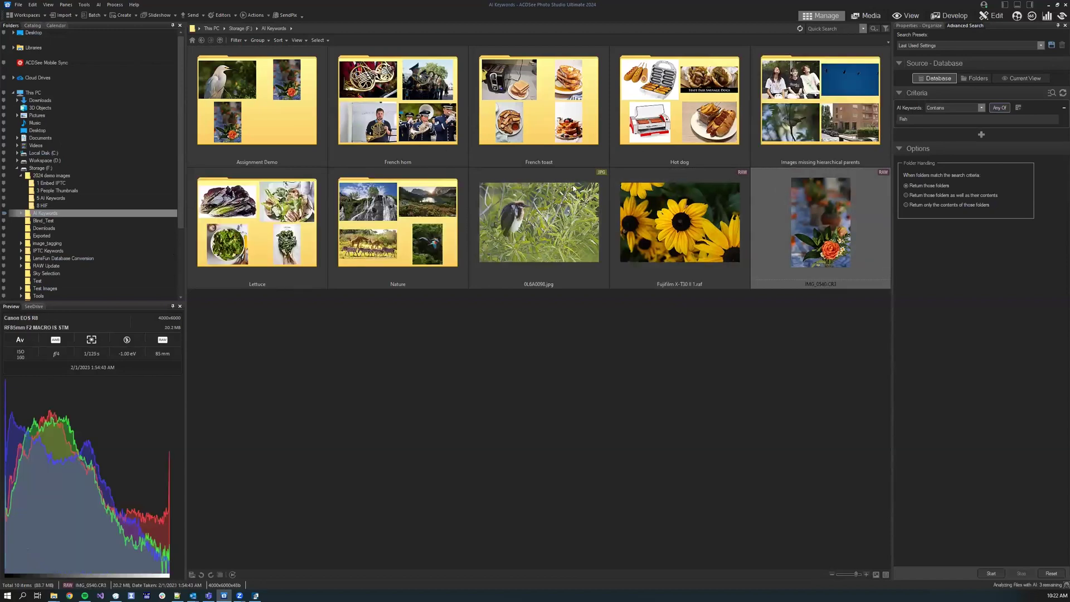
{"action": "left_click", "coordinate": [484, 261]}
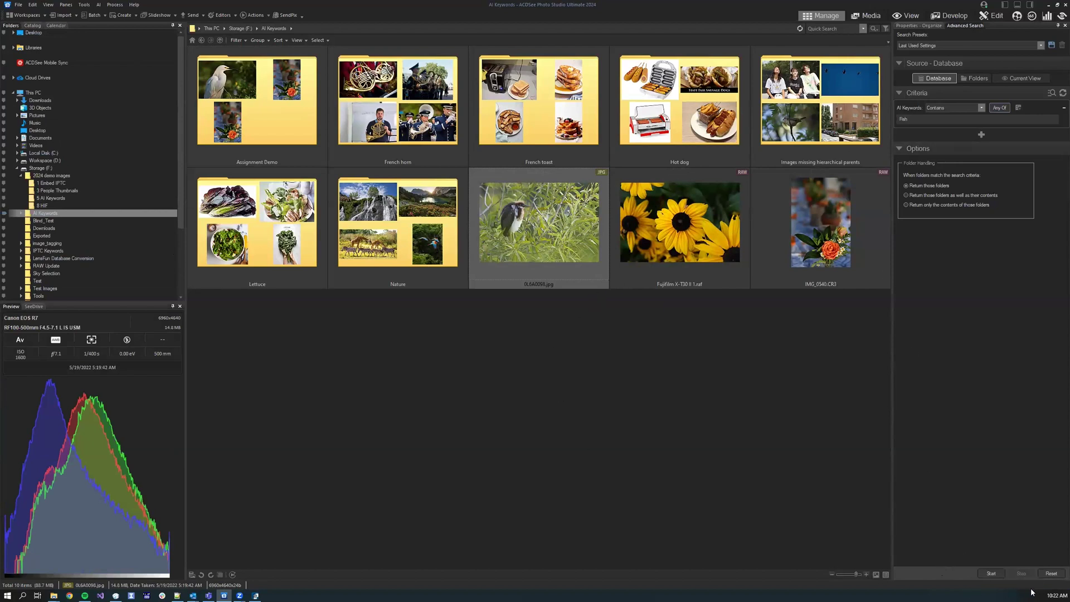
Show the Organize properties and compare the AI keywords of the heron, yellow flower and red flower photos
{"action": "left_click", "coordinate": [931, 25]}
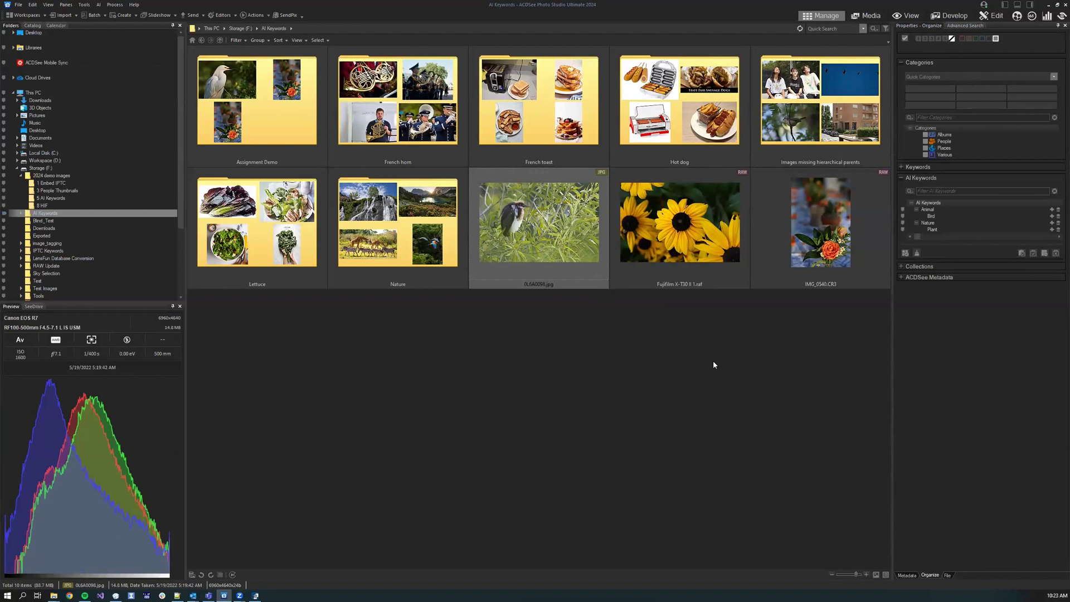
{"action": "left_click", "coordinate": [649, 260]}
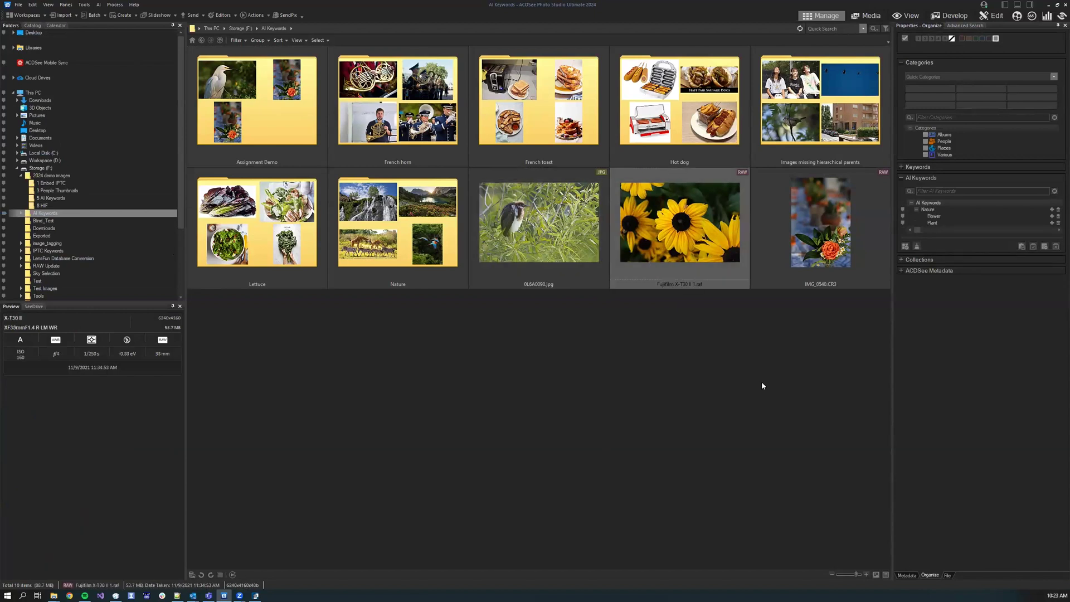
{"action": "left_click", "coordinate": [772, 206]}
{"action": "left_click", "coordinate": [728, 225]}
{"action": "left_click", "coordinate": [539, 223]}
Open the French horn folder and examine the AI keywords of several of its photos one by one
{"action": "double_click", "coordinate": [405, 112]}
{"action": "left_click", "coordinate": [584, 143]}
{"action": "left_click", "coordinate": [663, 123]}
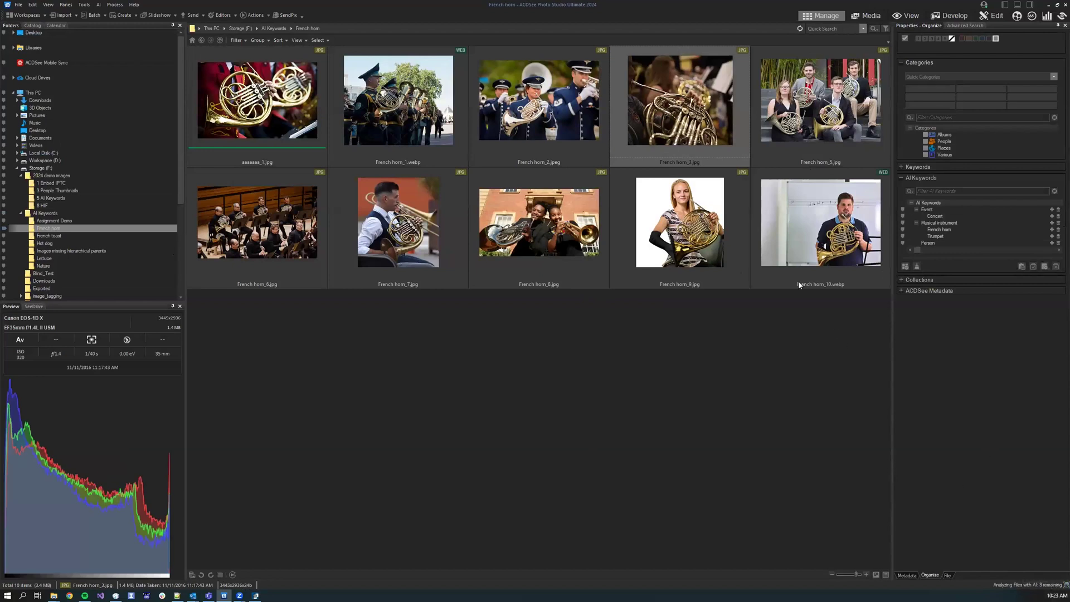
{"action": "key", "text": "Down"}
{"action": "key", "text": "Right"}
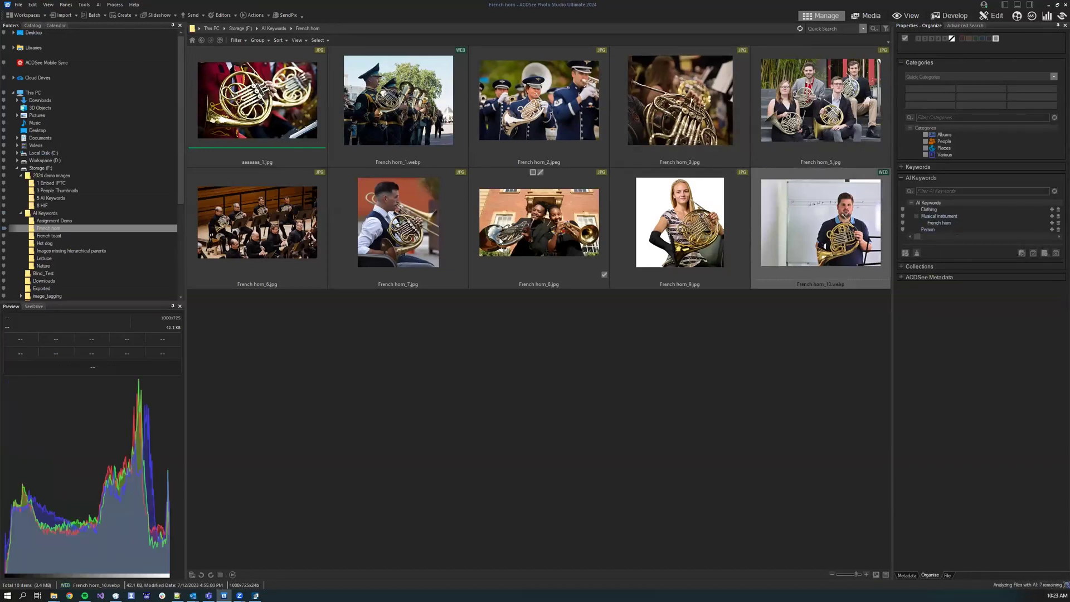
{"action": "left_click", "coordinate": [514, 236]}
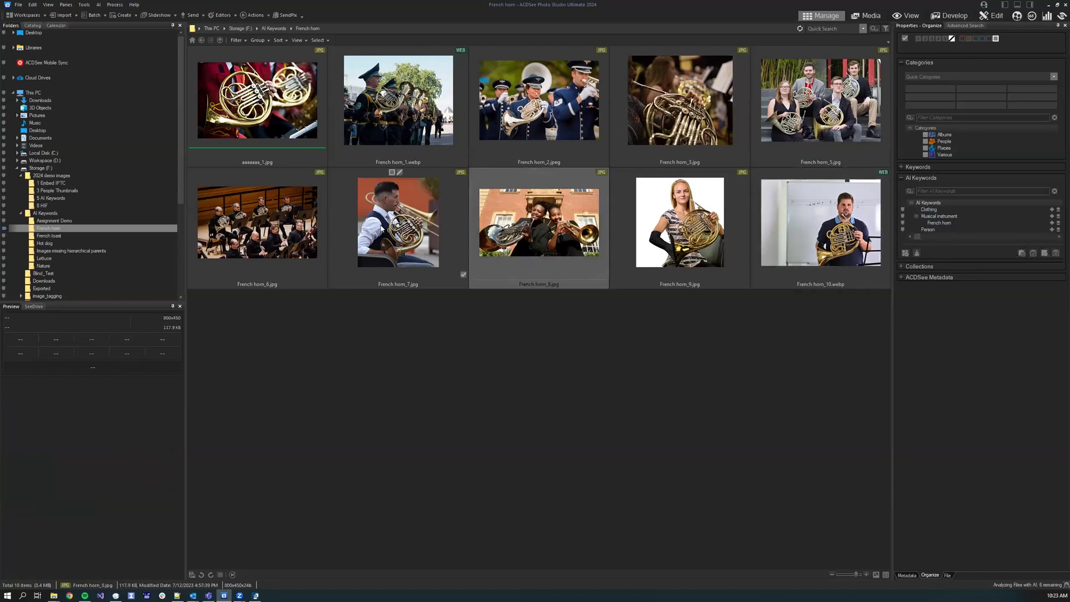
{"action": "left_click", "coordinate": [372, 240]}
{"action": "left_click", "coordinate": [247, 233]}
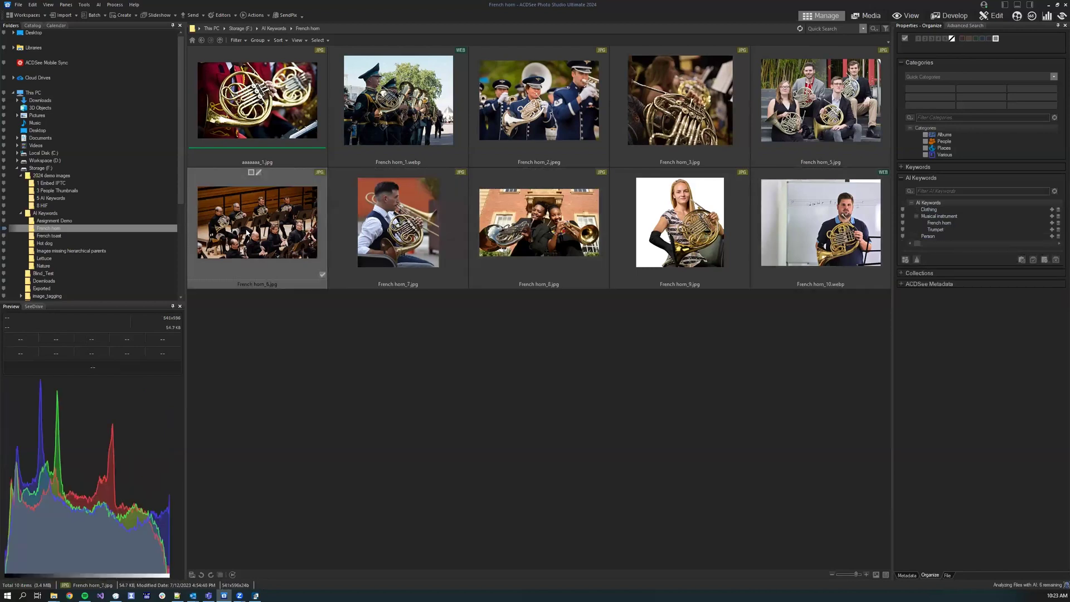
{"action": "left_click", "coordinate": [374, 114]}
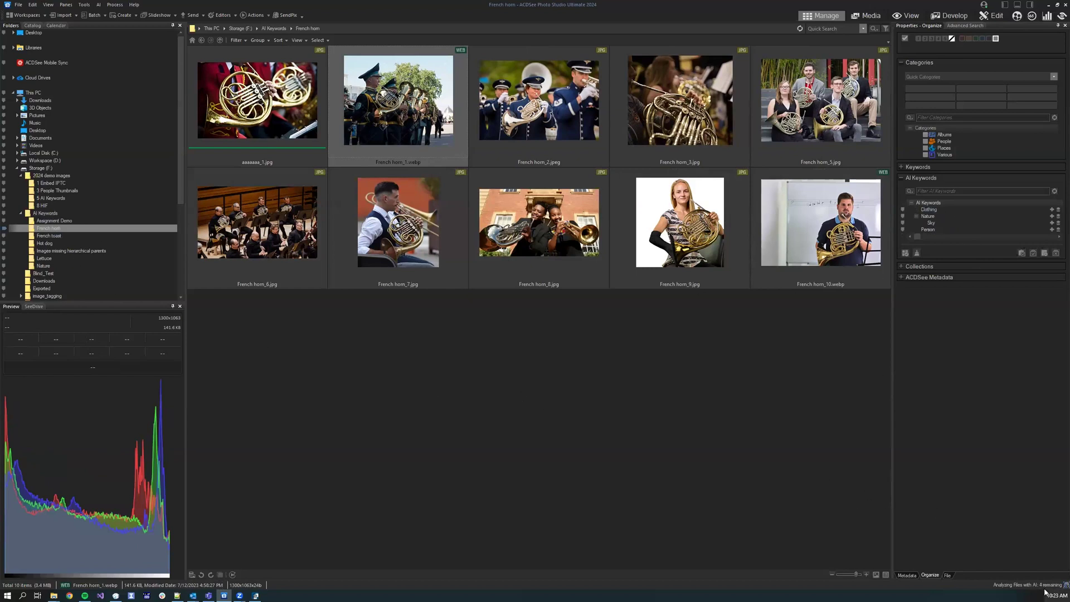
Open the AI Keywords options, have keywords in images detected automatically, and accept the options
{"action": "right_click", "coordinate": [1040, 585]}
{"action": "left_click", "coordinate": [1039, 582]}
{"action": "left_click", "coordinate": [84, 4]}
{"action": "left_click", "coordinate": [124, 248]}
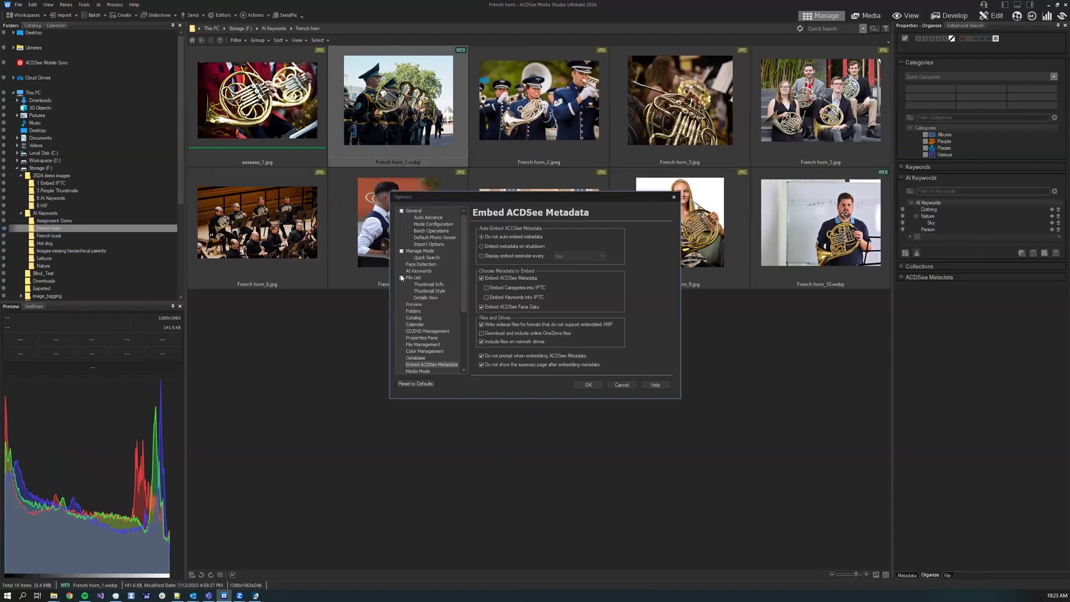
{"action": "left_click", "coordinate": [422, 271]}
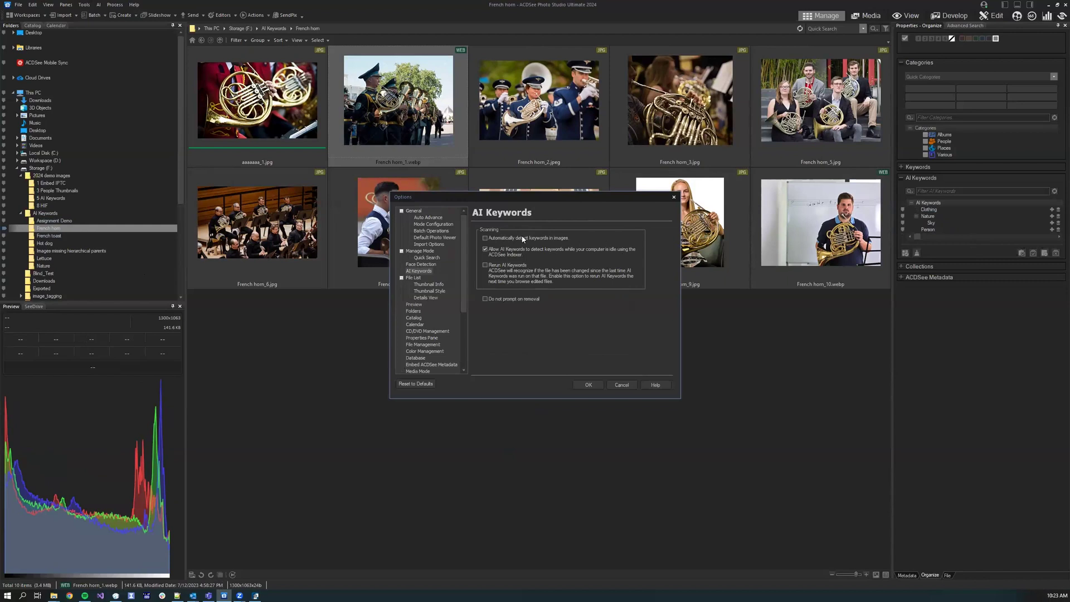
{"action": "left_click", "coordinate": [595, 386]}
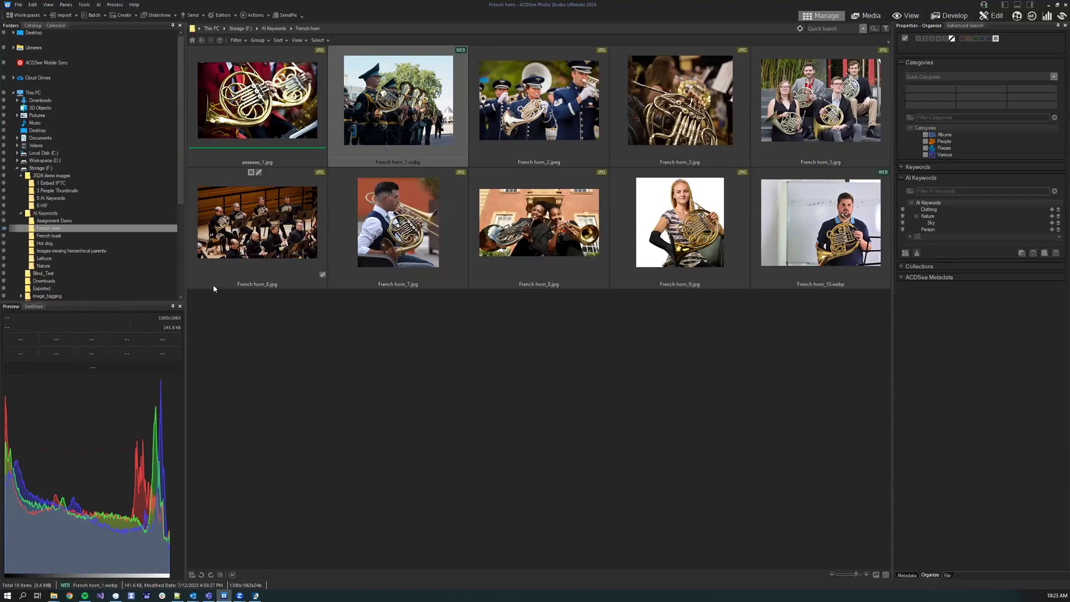
Open the 5 AI Keywords folder and review the ACDSee Indexer options without changing them
{"action": "left_click", "coordinate": [44, 214]}
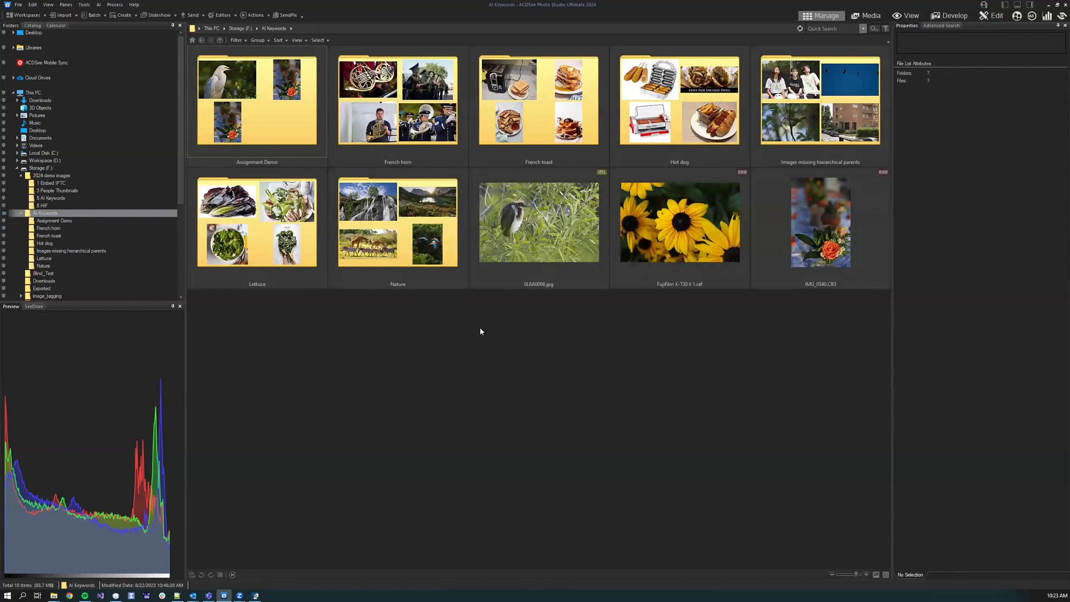
{"action": "left_click", "coordinate": [50, 198]}
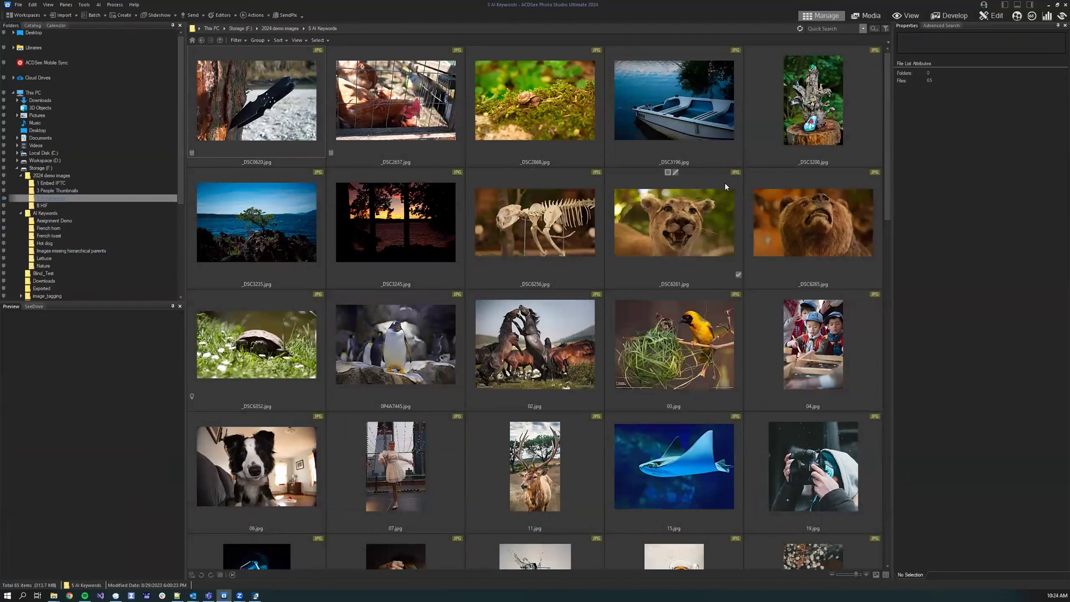
{"action": "left_click", "coordinate": [83, 4]}
{"action": "left_click", "coordinate": [98, 5]}
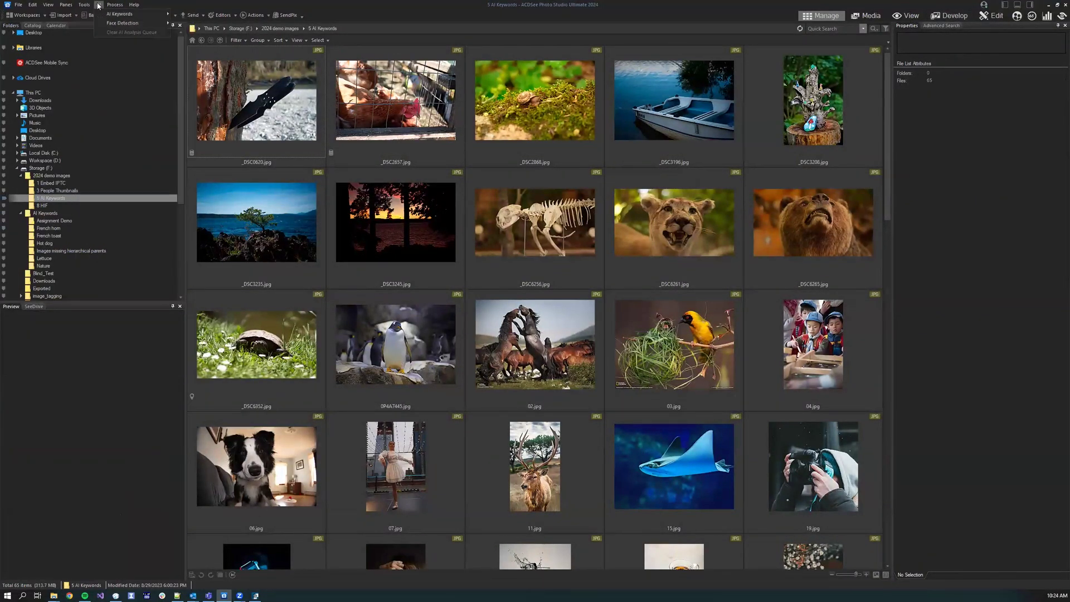
{"action": "left_click", "coordinate": [84, 5]}
{"action": "left_click", "coordinate": [98, 247]}
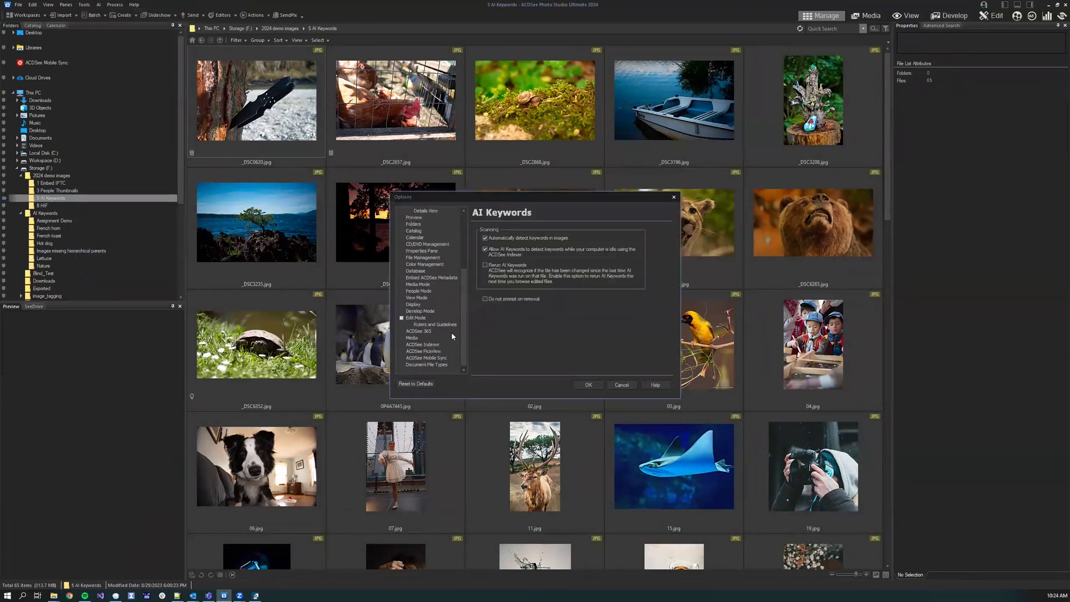
{"action": "left_click", "coordinate": [422, 345]}
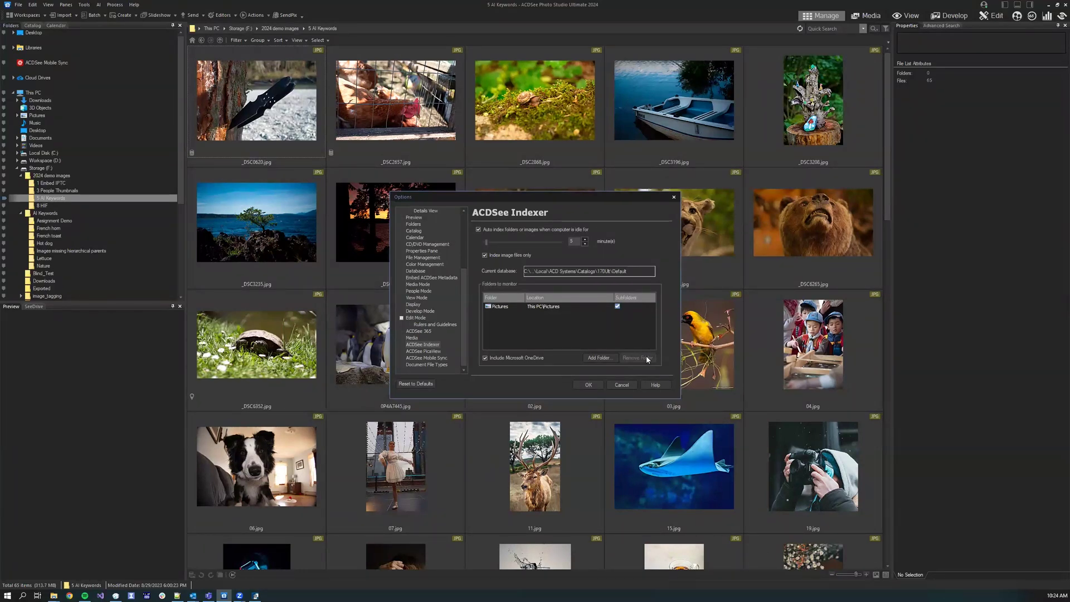
{"action": "left_click", "coordinate": [631, 386]}
Expand the Sports AI keywords in the catalog, list the photos tagged Soccer, and clear that keyword selection
{"action": "left_click", "coordinate": [666, 241]}
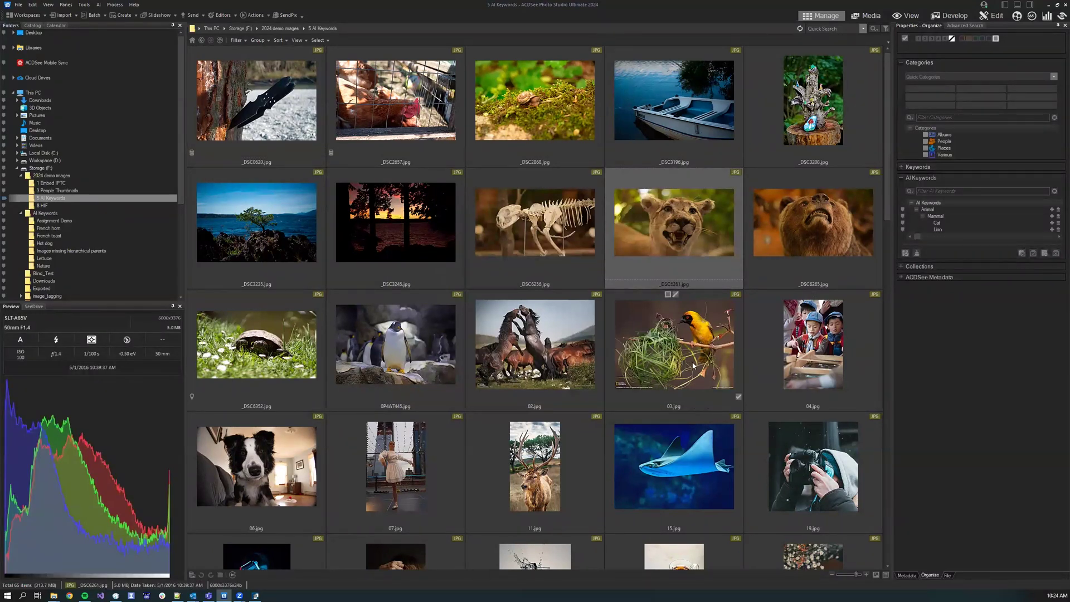
{"action": "left_click", "coordinate": [32, 25]}
{"action": "left_click", "coordinate": [15, 179]}
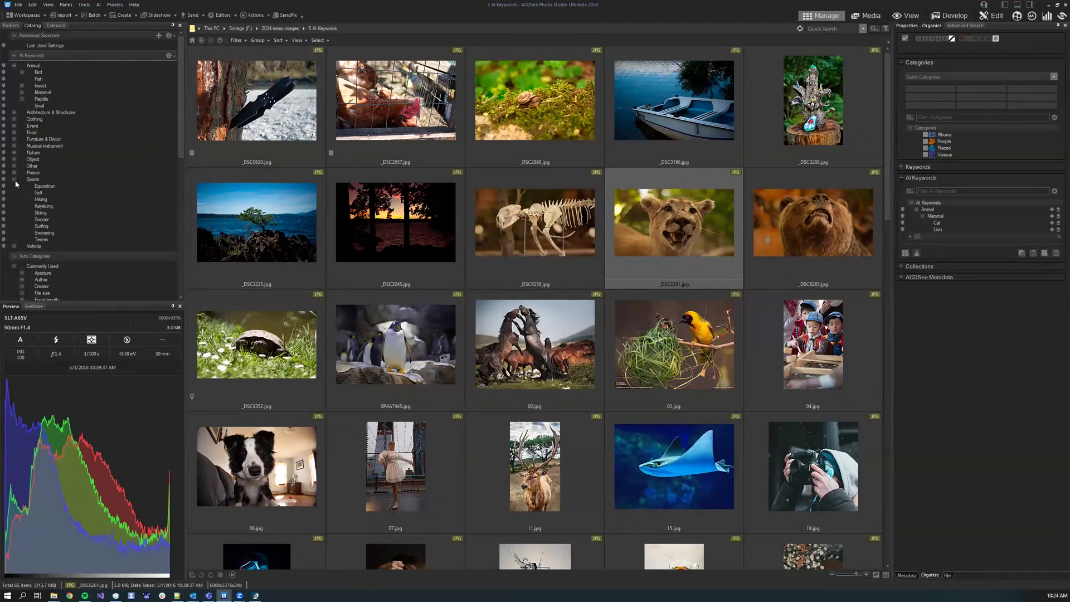
{"action": "left_click", "coordinate": [5, 219]}
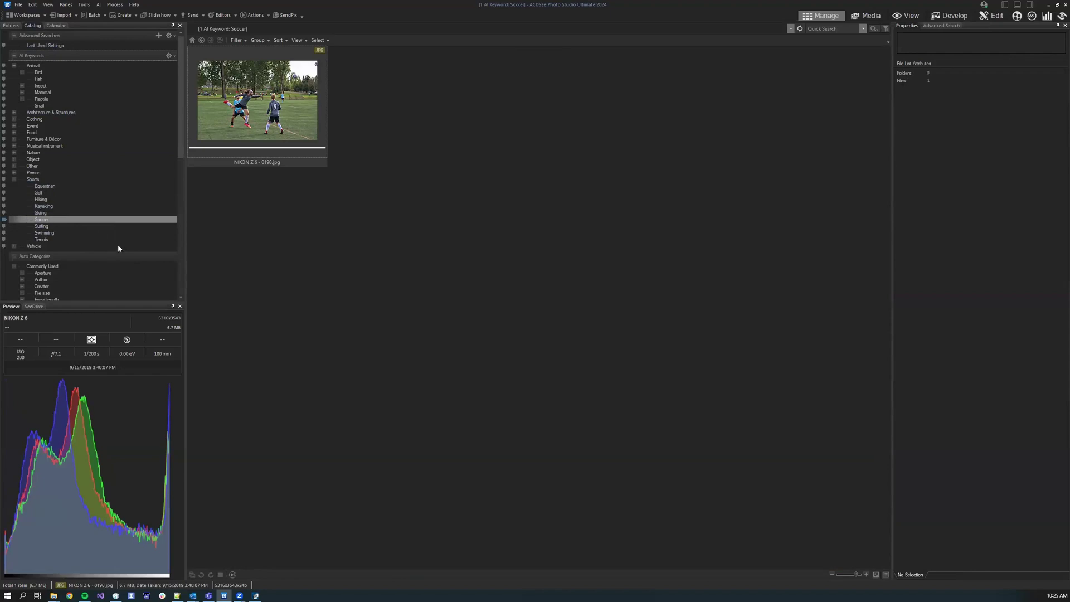
{"action": "key", "text": "F2"}
{"action": "left_click", "coordinate": [4, 221]}
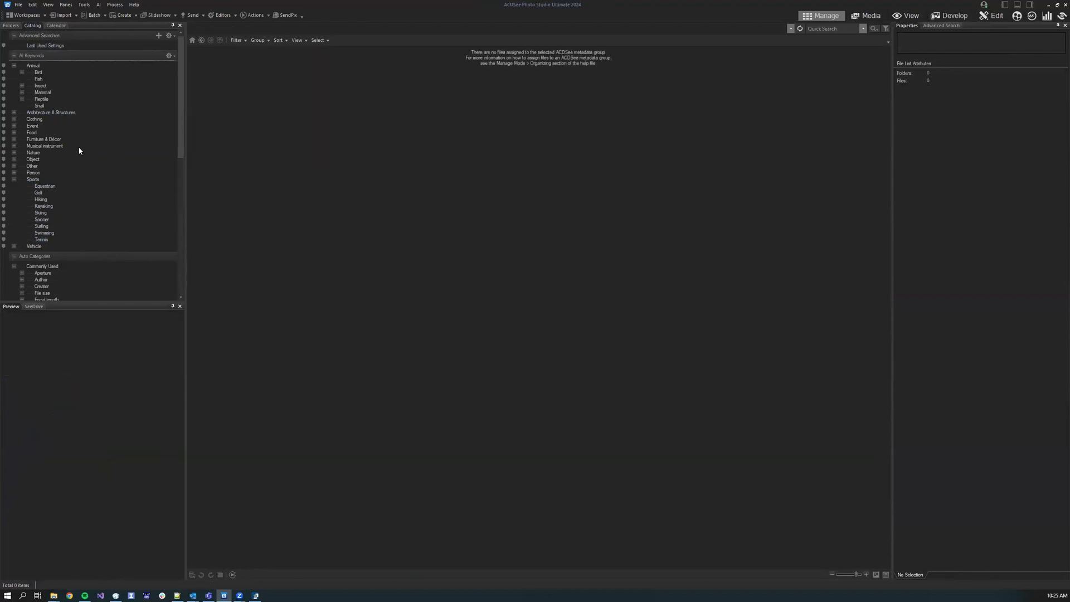
Return to the 5 AI Keywords folder and select the first 15 photos to show their combined AI keywords
{"action": "left_click", "coordinate": [11, 25]}
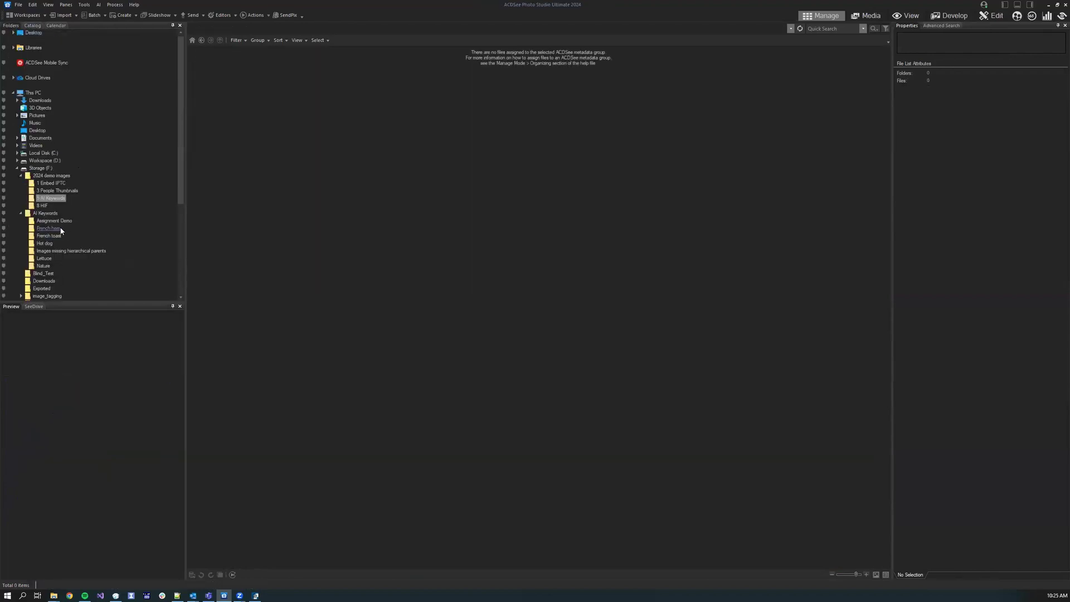
{"action": "left_click", "coordinate": [49, 199]}
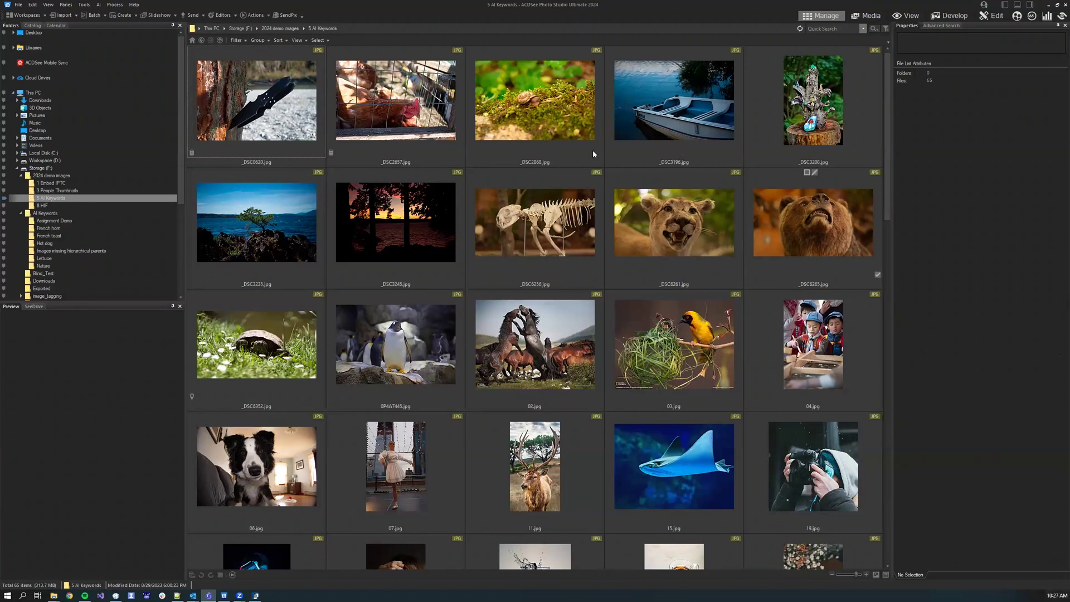
{"action": "scroll", "coordinate": [724, 363], "scroll_direction": "down", "scroll_amount": 1}
{"action": "scroll", "coordinate": [804, 406], "scroll_direction": "up", "scroll_amount": 1}
{"action": "left_click", "coordinate": [820, 359], "text": "shift"}
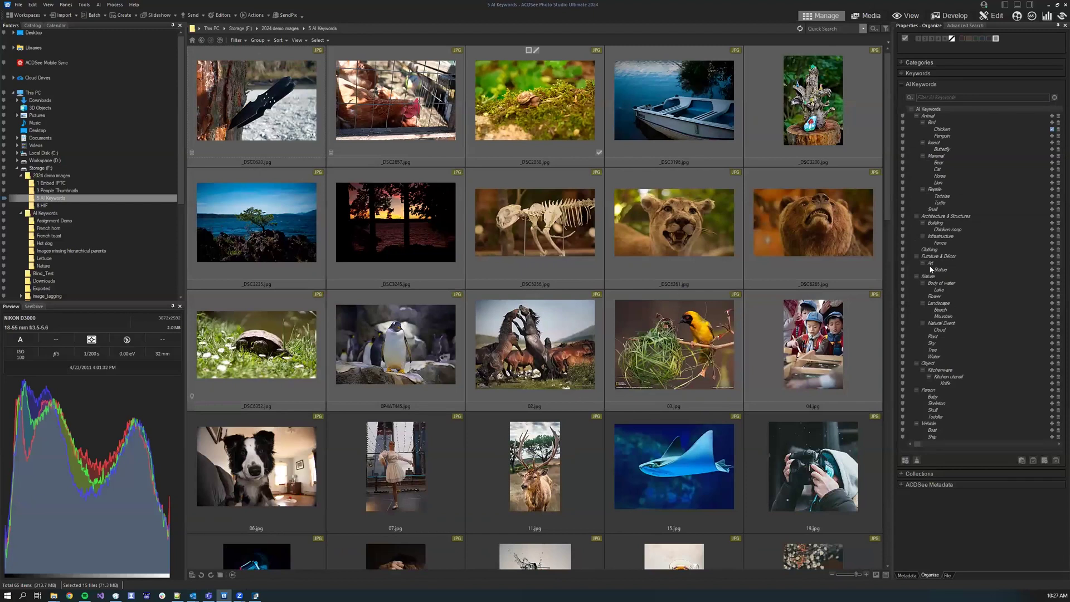
Embed the ACDSee metadata in the 15 selected photos
{"action": "right_click", "coordinate": [254, 121]}
{"action": "left_click", "coordinate": [84, 5]}
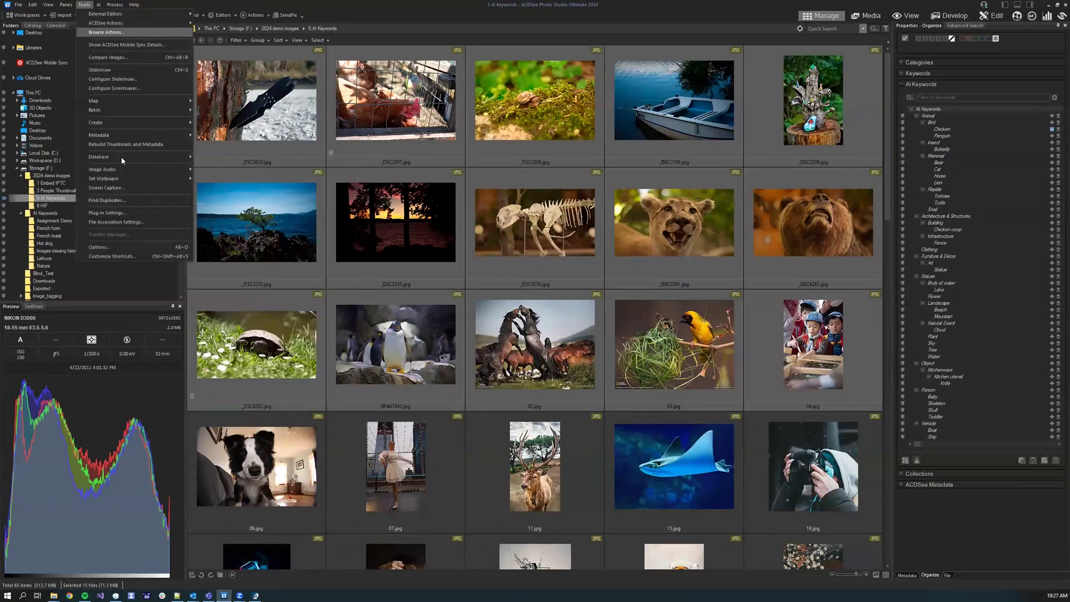
{"action": "mouse_move", "coordinate": [122, 135]}
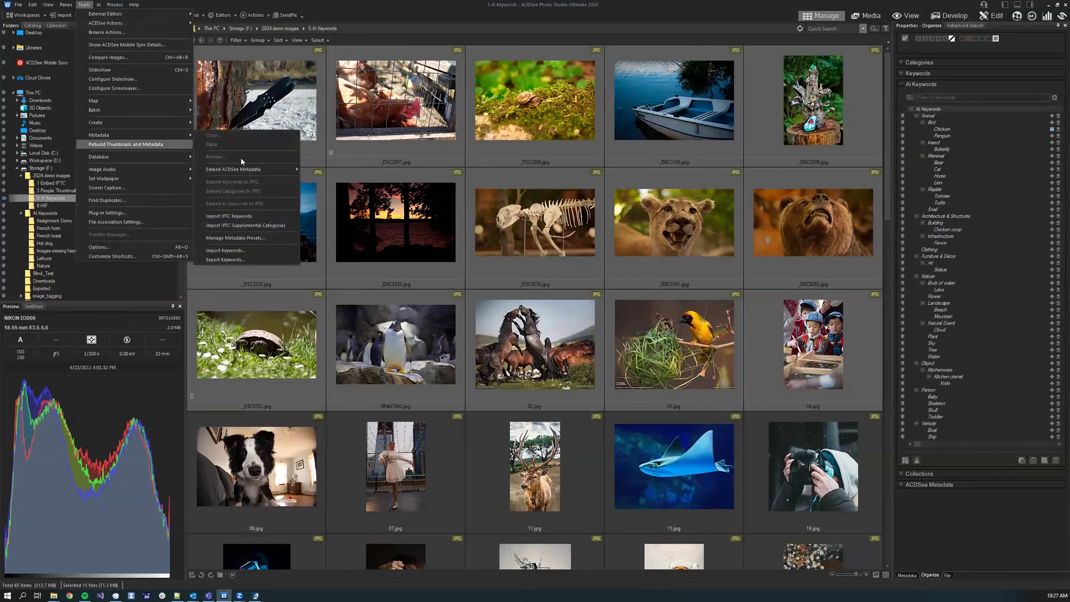
{"action": "mouse_move", "coordinate": [251, 172]}
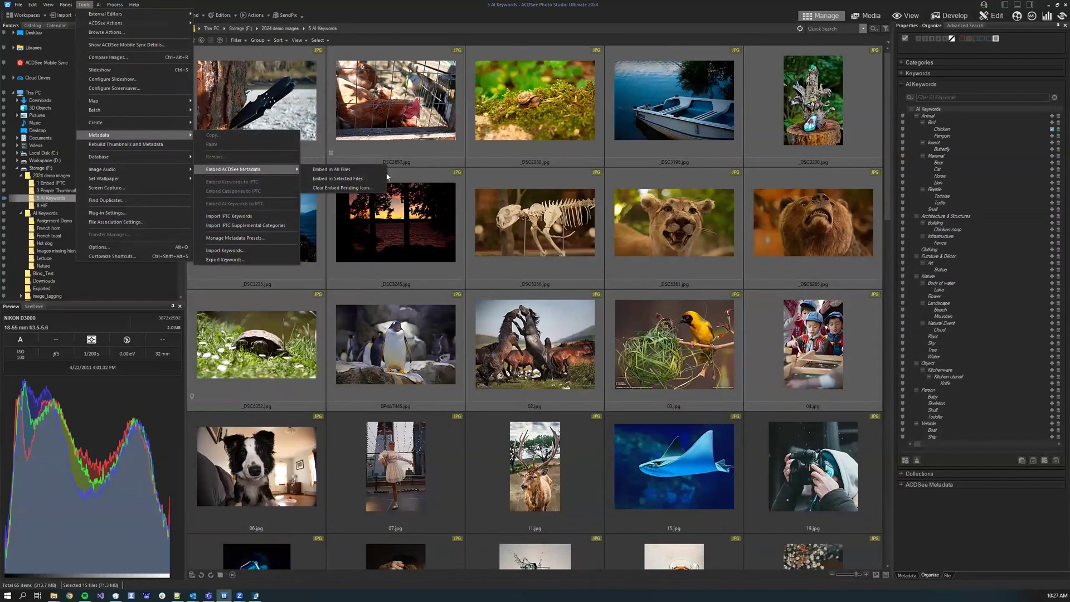
{"action": "left_click", "coordinate": [358, 180]}
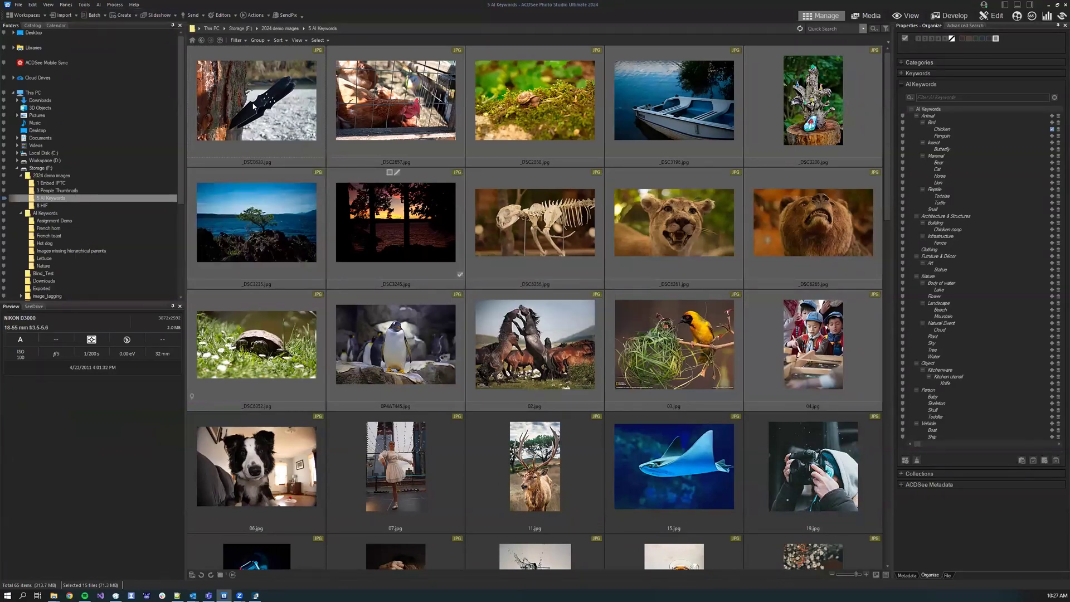
Review the Embed ACDSee Metadata settings in the program options and accept them without changes
{"action": "left_click", "coordinate": [85, 4]}
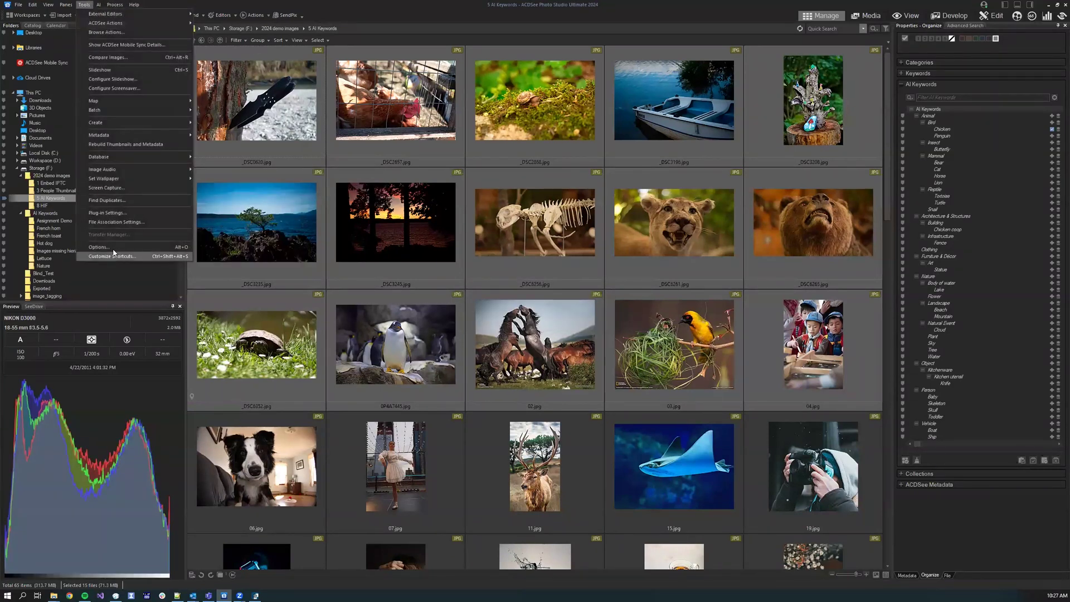
{"action": "left_click", "coordinate": [117, 256]}
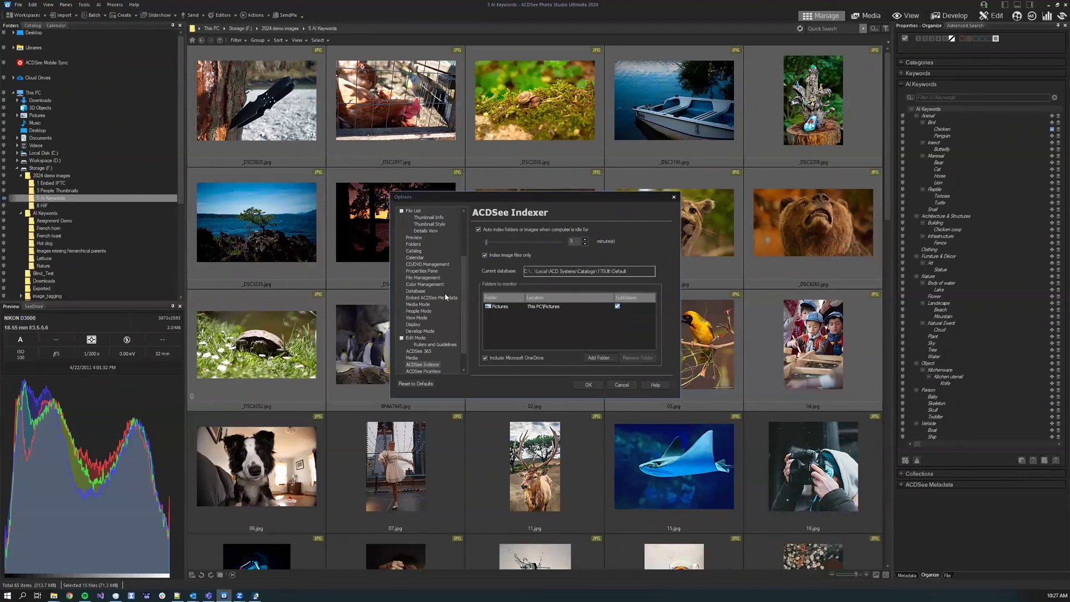
{"action": "scroll", "coordinate": [437, 328], "scroll_direction": "down", "scroll_amount": 1}
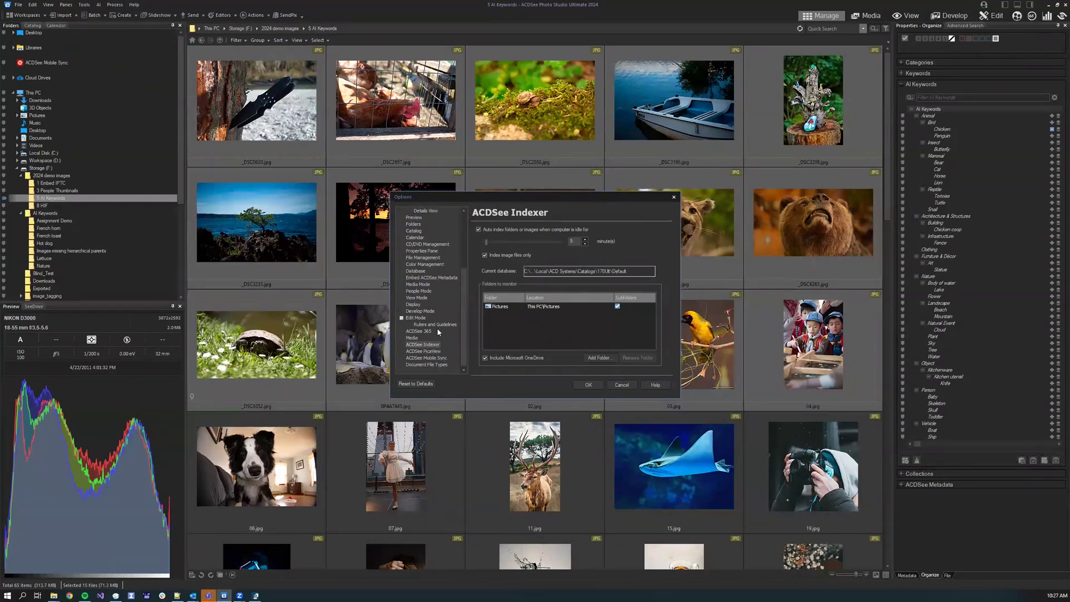
{"action": "scroll", "coordinate": [437, 301], "scroll_direction": "up", "scroll_amount": 1}
{"action": "left_click", "coordinate": [437, 298]}
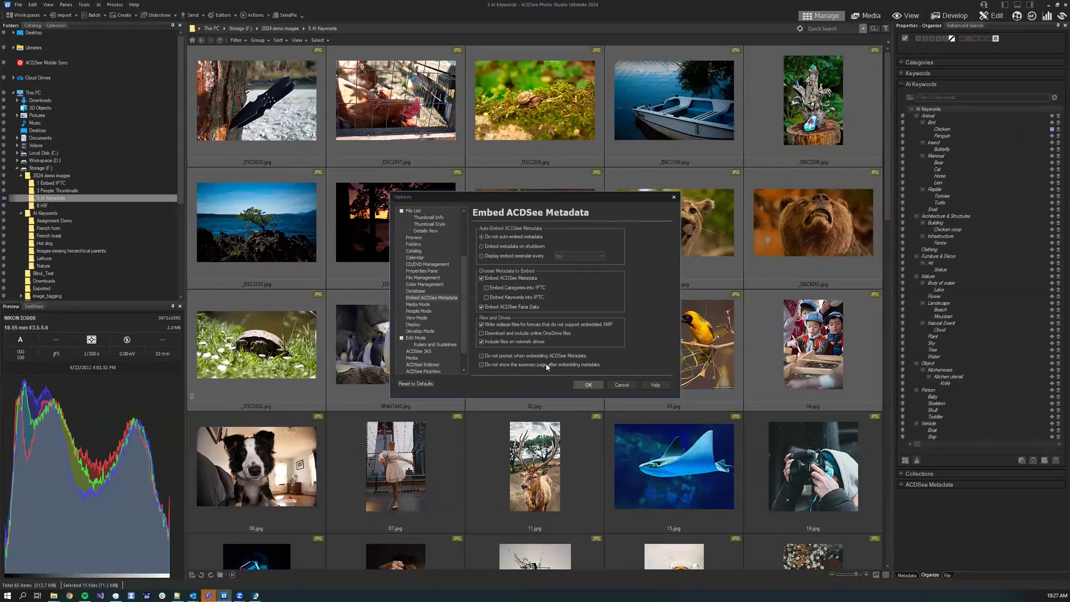
{"action": "left_click", "coordinate": [588, 384]}
Try to embed the ACDSee metadata in the selected photos again and dismiss the message
{"action": "left_click", "coordinate": [84, 5]}
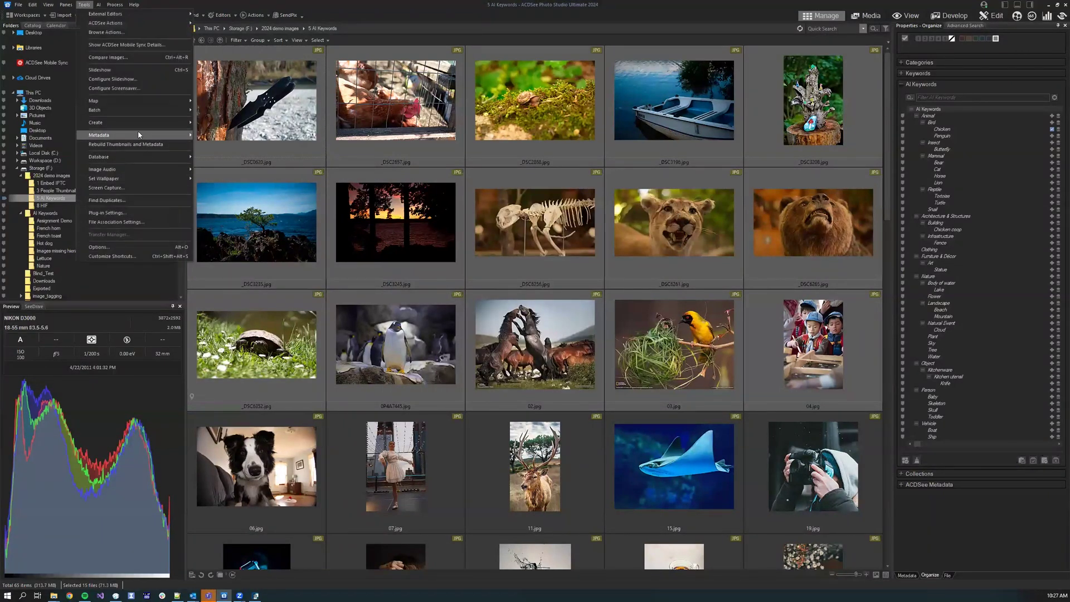
{"action": "mouse_move", "coordinate": [140, 135]}
{"action": "mouse_move", "coordinate": [233, 171]}
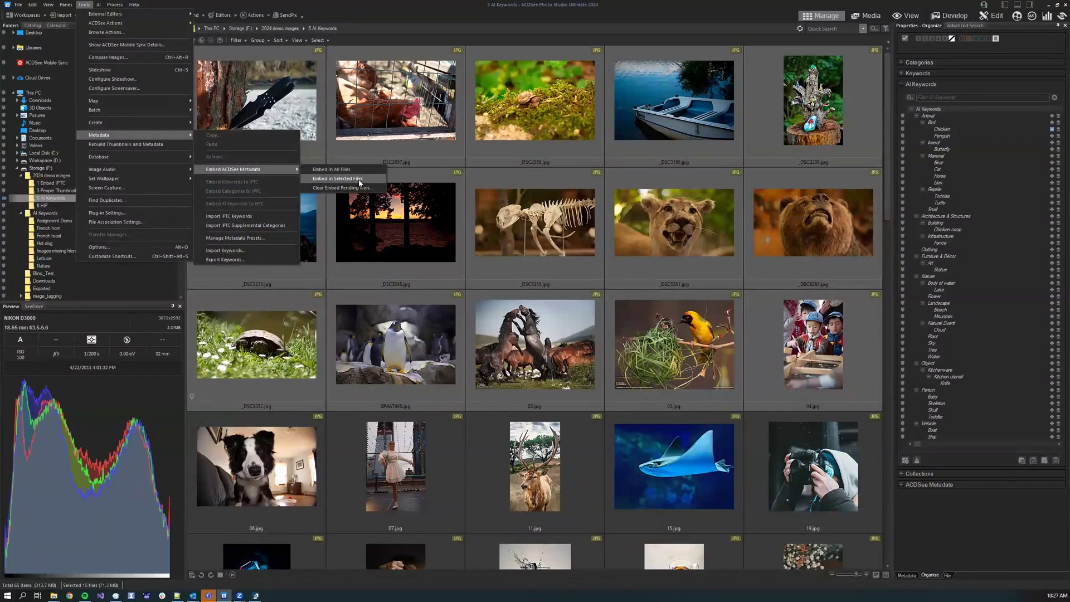
{"action": "left_click", "coordinate": [334, 172]}
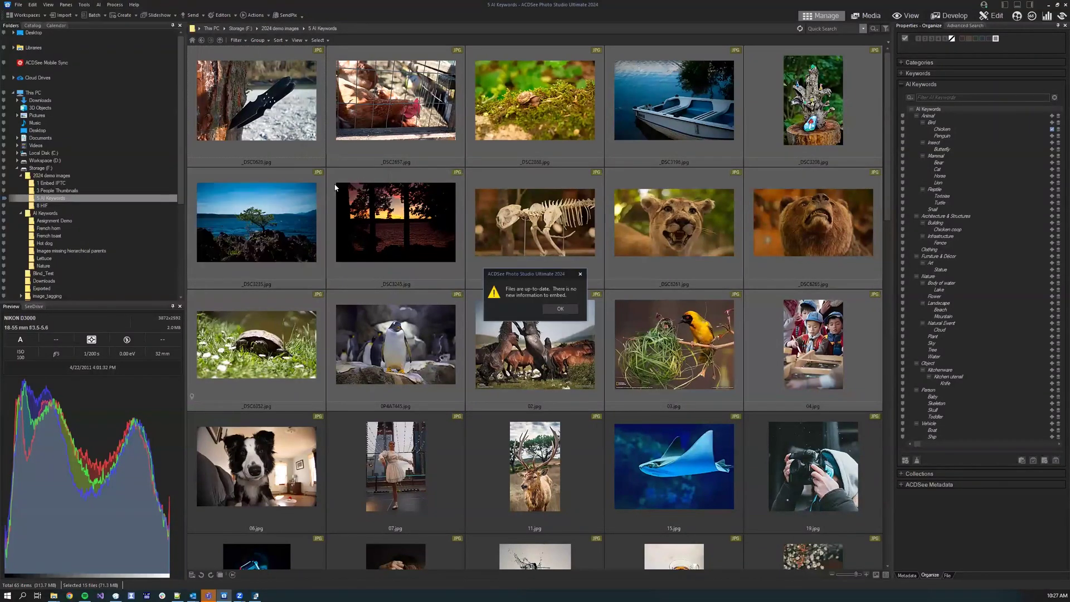
{"action": "left_click", "coordinate": [575, 308]}
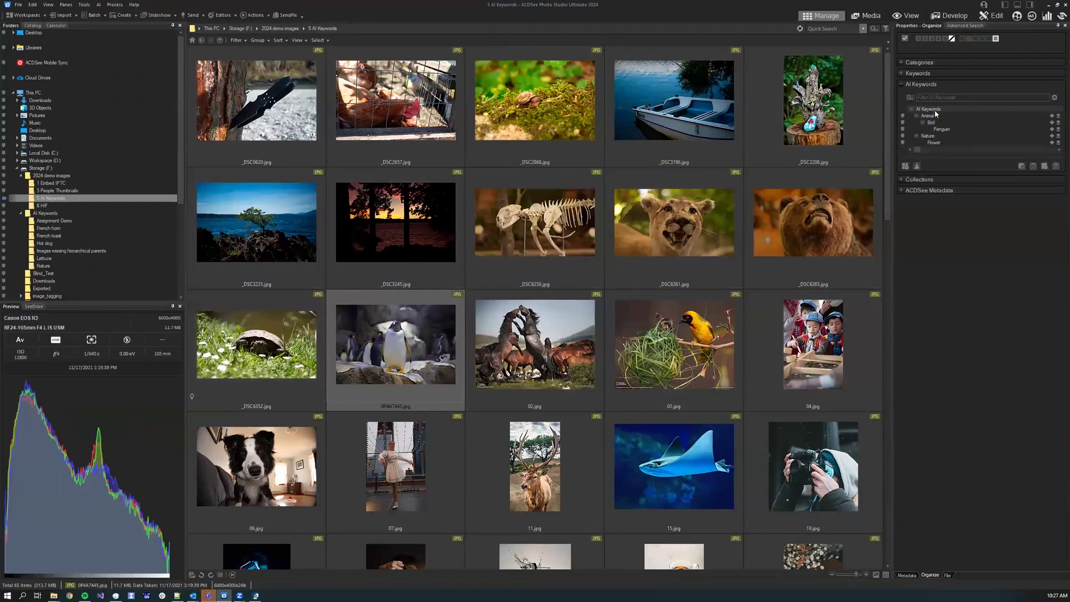
Expand the Keywords list and assign the building keyword to the penguin photo
{"action": "left_click", "coordinate": [918, 73]}
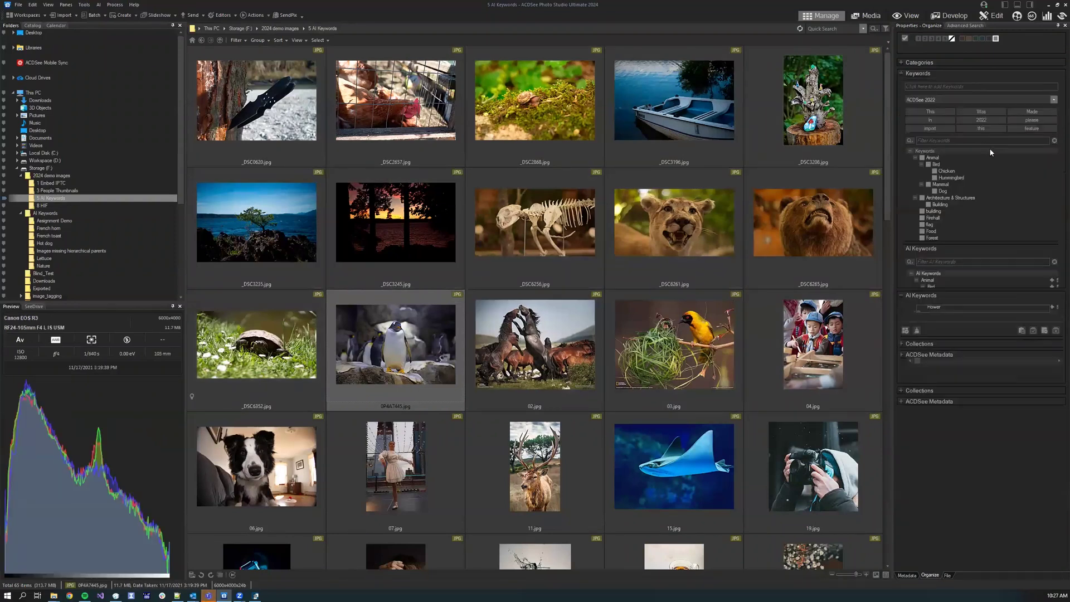
{"action": "right_click", "coordinate": [380, 309]}
Start embedding ACDSee metadata in the penguin photo, review the embedding options including Embed Keywords into IPTC, and cancel both dialogs
{"action": "left_click", "coordinate": [84, 5]}
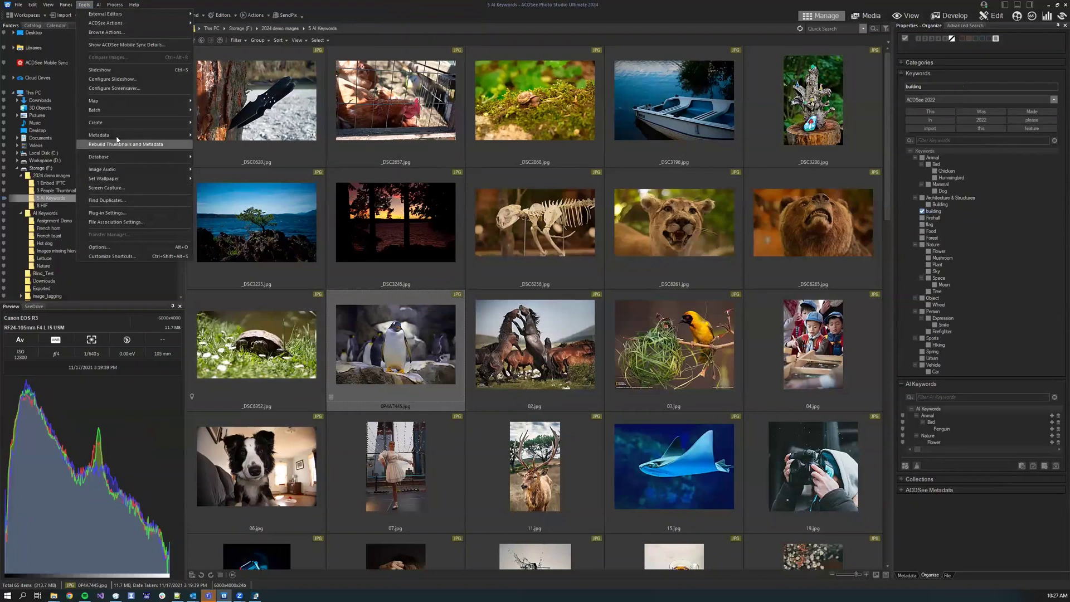
{"action": "mouse_move", "coordinate": [184, 135]}
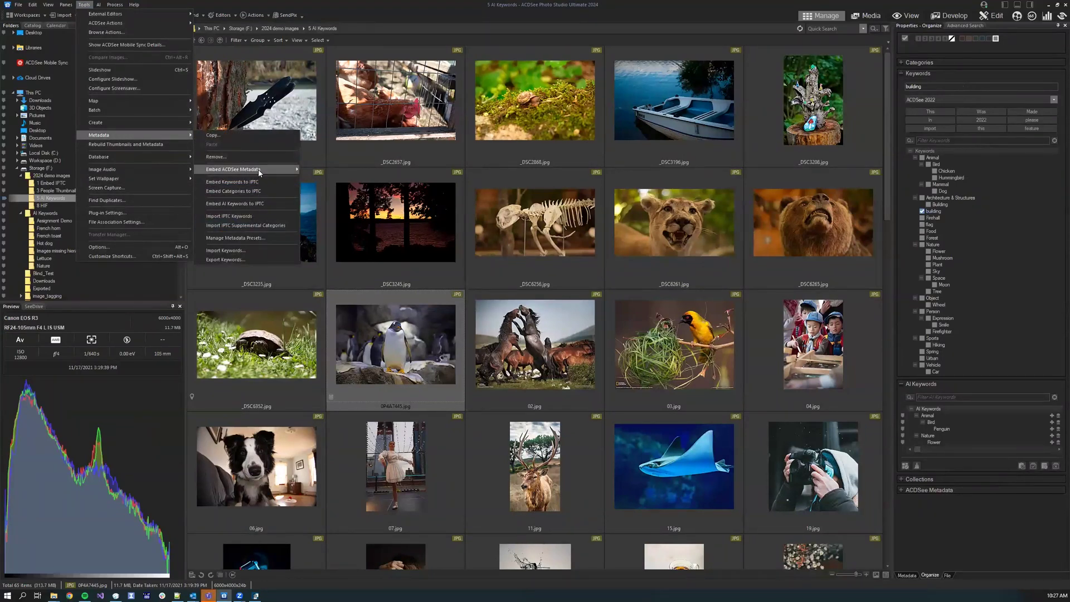
{"action": "mouse_move", "coordinate": [268, 169]}
{"action": "left_click", "coordinate": [356, 178]}
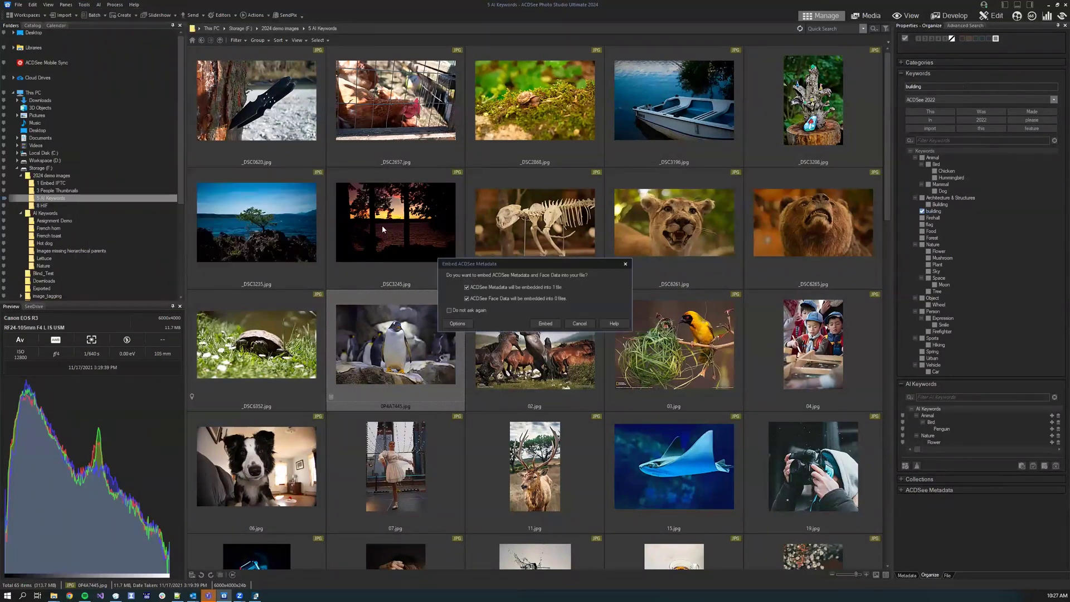
{"action": "left_click", "coordinate": [458, 324]}
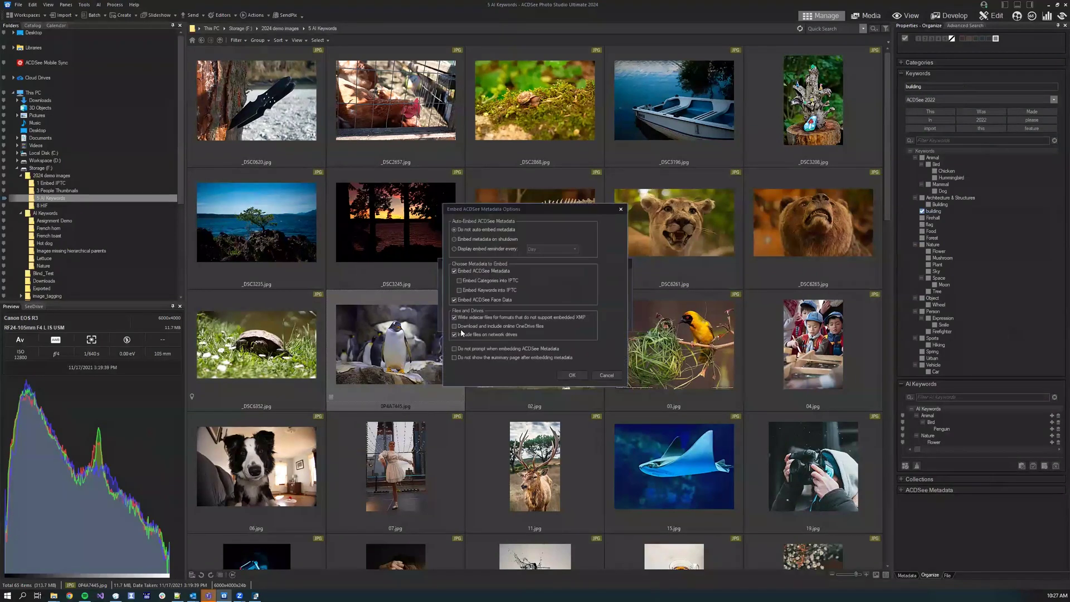
{"action": "left_click", "coordinate": [483, 291]}
{"action": "left_click", "coordinate": [613, 375]}
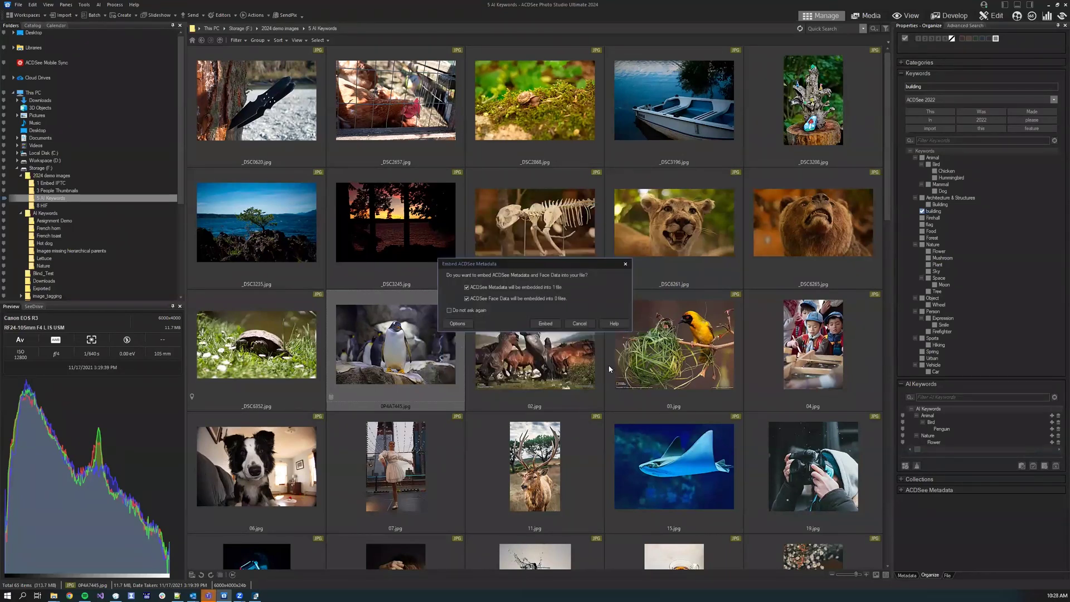
{"action": "left_click", "coordinate": [595, 323]}
Embed the penguin photo's keywords to IPTC
{"action": "right_click", "coordinate": [419, 355]}
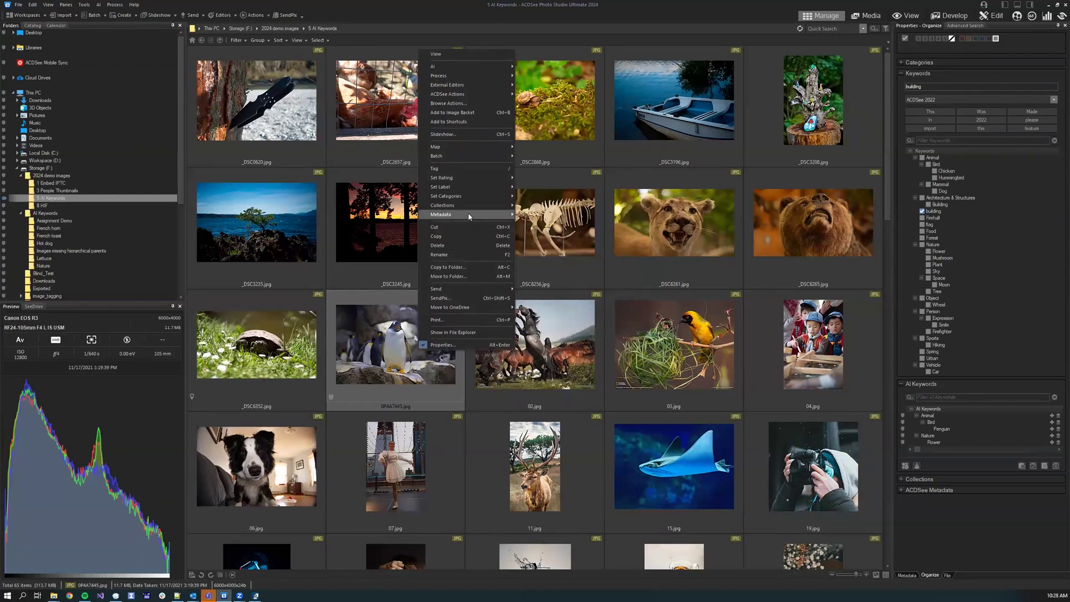
{"action": "mouse_move", "coordinate": [470, 216]}
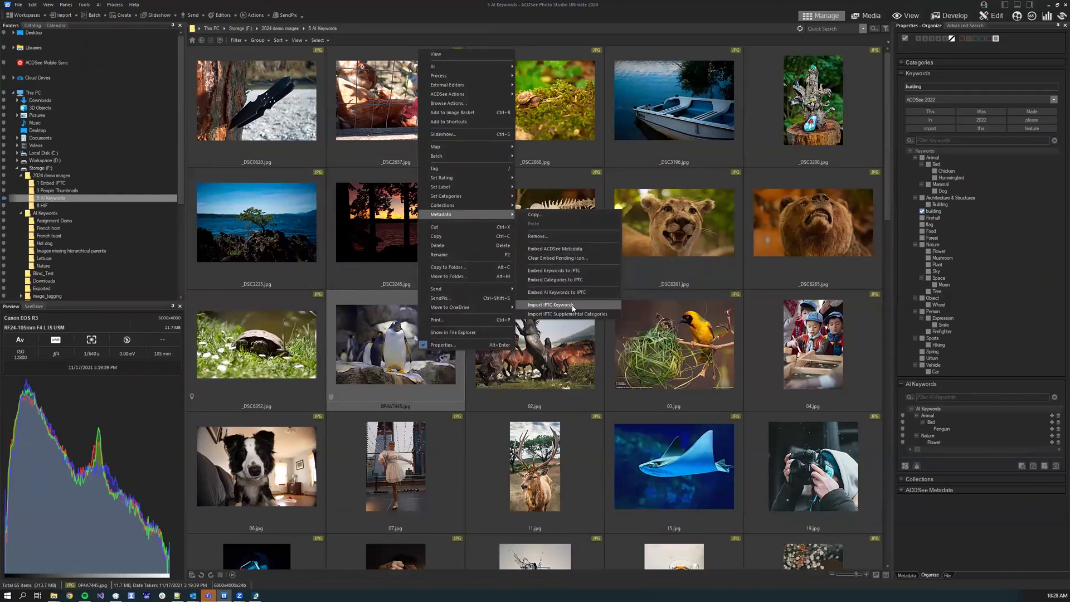
{"action": "left_click", "coordinate": [556, 271]}
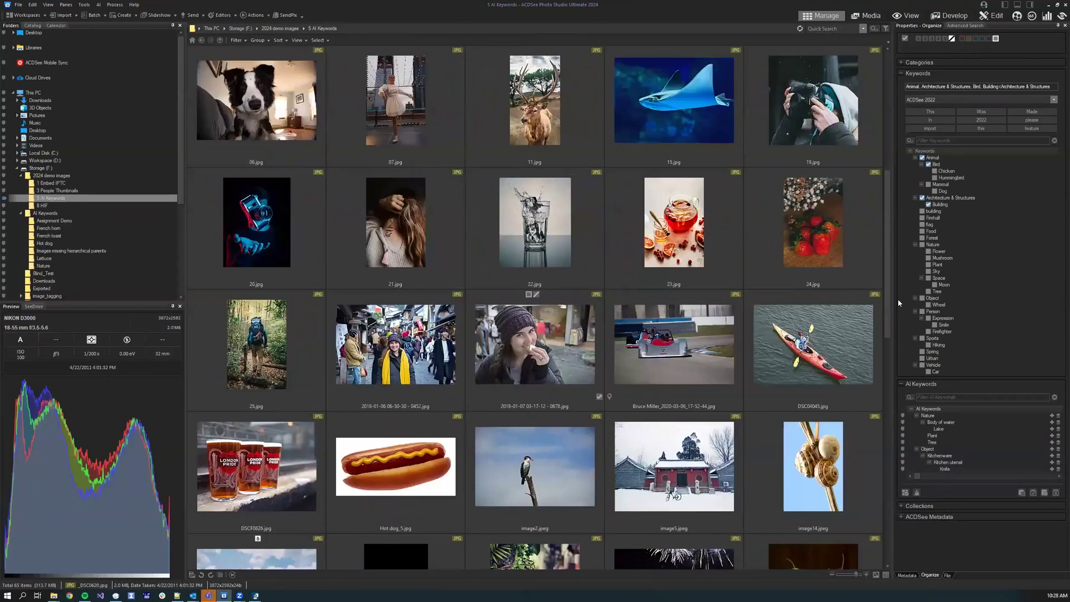
Select all photos in the folder, review the metadata commands including Clear Embed Pending Icon, and clear the selection
{"action": "scroll", "coordinate": [821, 515], "scroll_direction": "down", "scroll_amount": 10}
{"action": "key", "text": "ctrl+a"}
{"action": "right_click", "coordinate": [820, 372]}
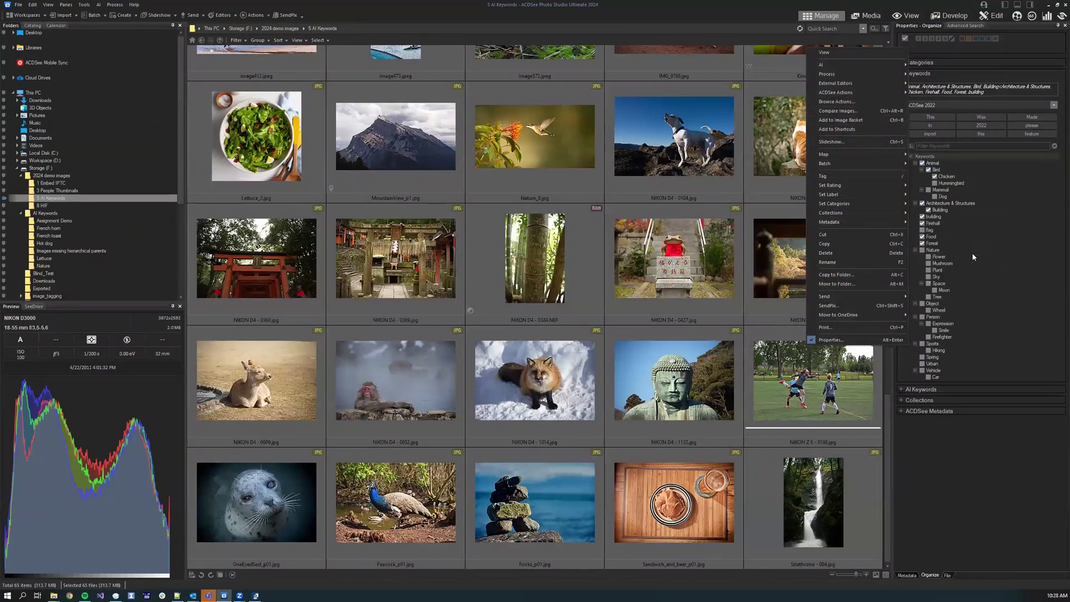
{"action": "mouse_move", "coordinate": [879, 219]}
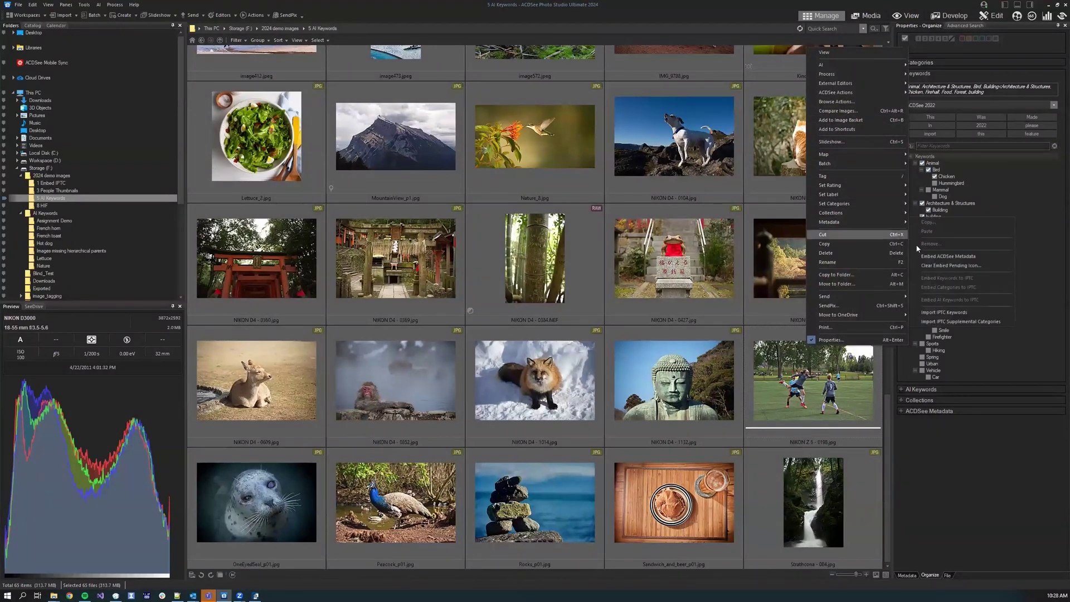
{"action": "left_click", "coordinate": [949, 267]}
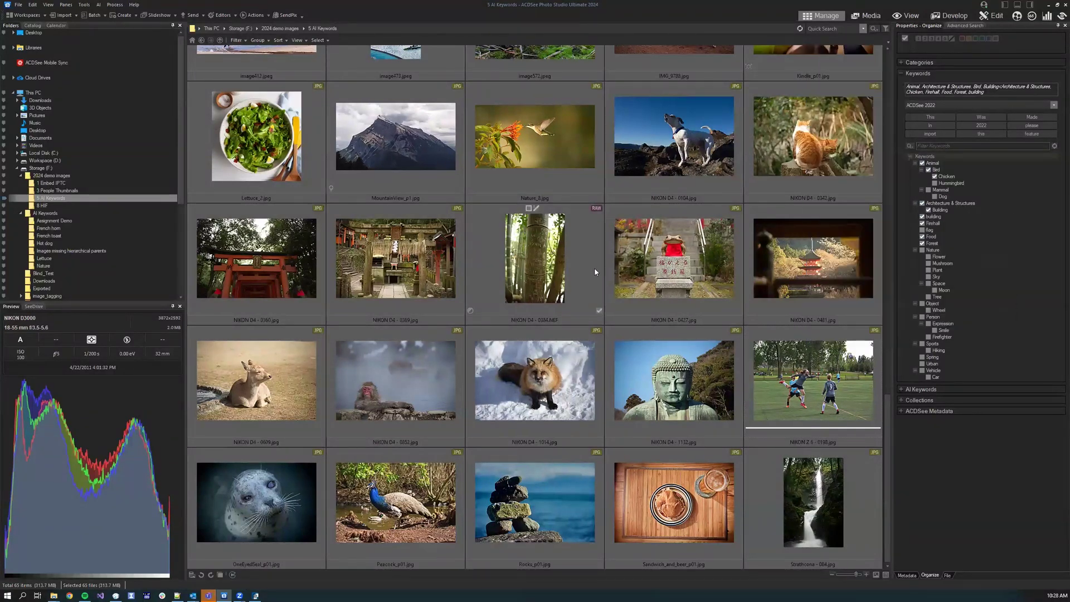
{"action": "left_click", "coordinate": [594, 267]}
{"action": "scroll", "coordinate": [480, 323], "scroll_direction": "up", "scroll_amount": 15}
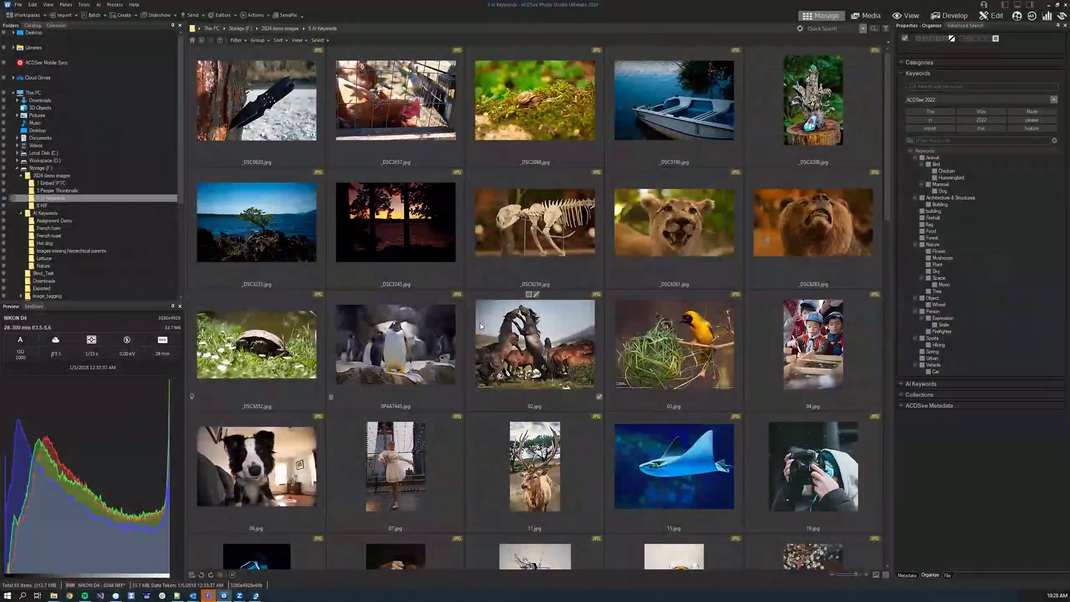
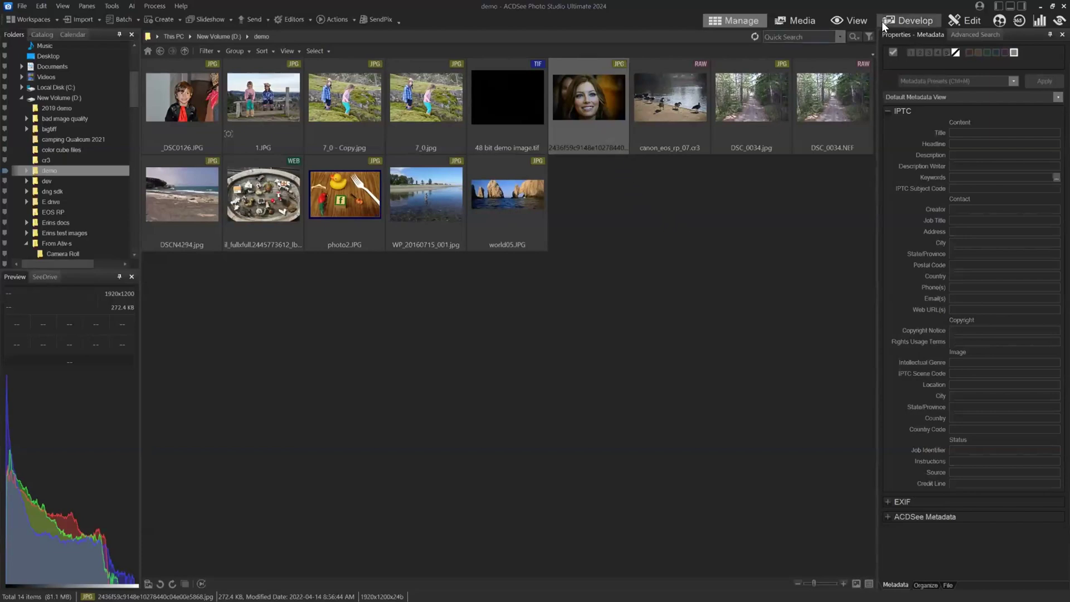
Start Face Edit on the smiling woman's portrait in Edit mode and nudge Forehead to -1
{"action": "left_click", "coordinate": [963, 22]}
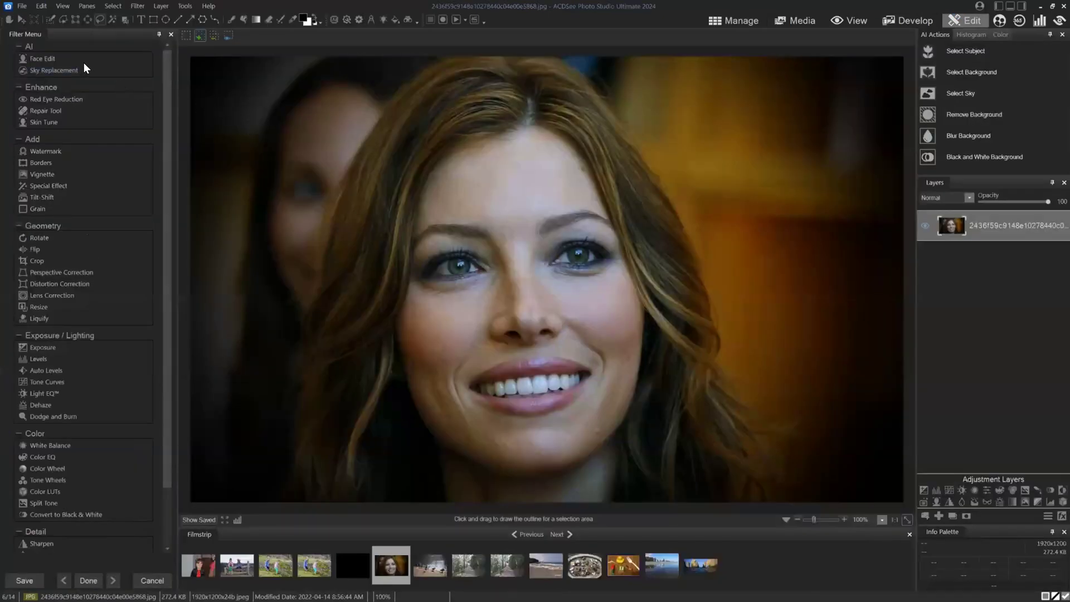
{"action": "left_click", "coordinate": [43, 58]}
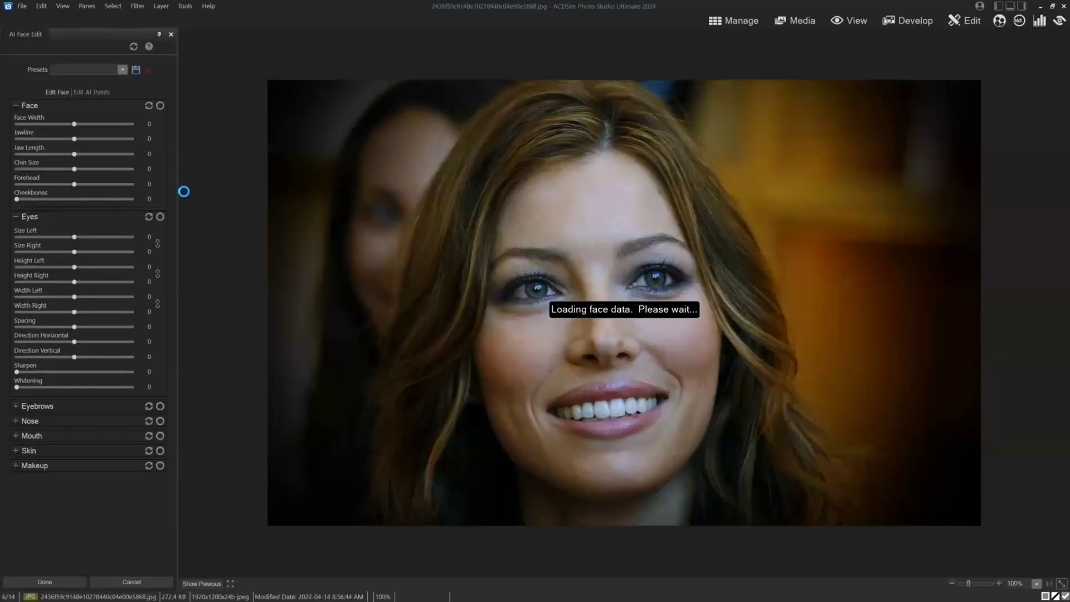
{"action": "scroll", "coordinate": [112, 184], "scroll_direction": "down", "scroll_amount": 1}
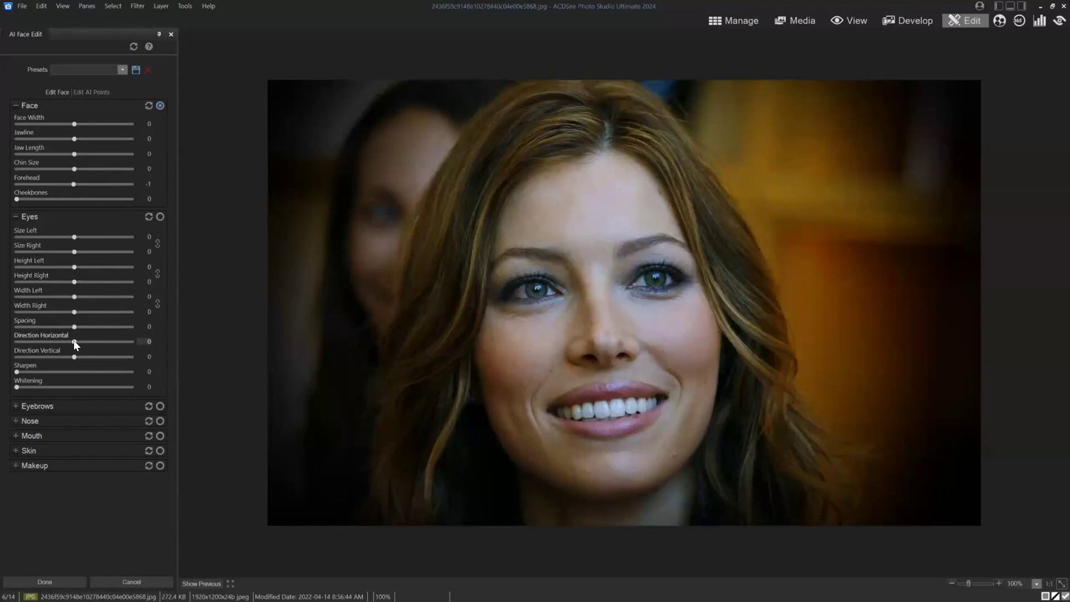
Try shifting the eyes to Direction Horizontal -58 and Direction Vertical -55, and reset both to 0
{"action": "mouse_move", "coordinate": [72, 340]}
{"action": "left_mouse_down"}
{"action": "mouse_move", "coordinate": [103, 340]}
{"action": "mouse_move", "coordinate": [40, 344]}
{"action": "mouse_move", "coordinate": [75, 347]}
{"action": "mouse_move", "coordinate": [57, 343]}
{"action": "left_mouse_up"}
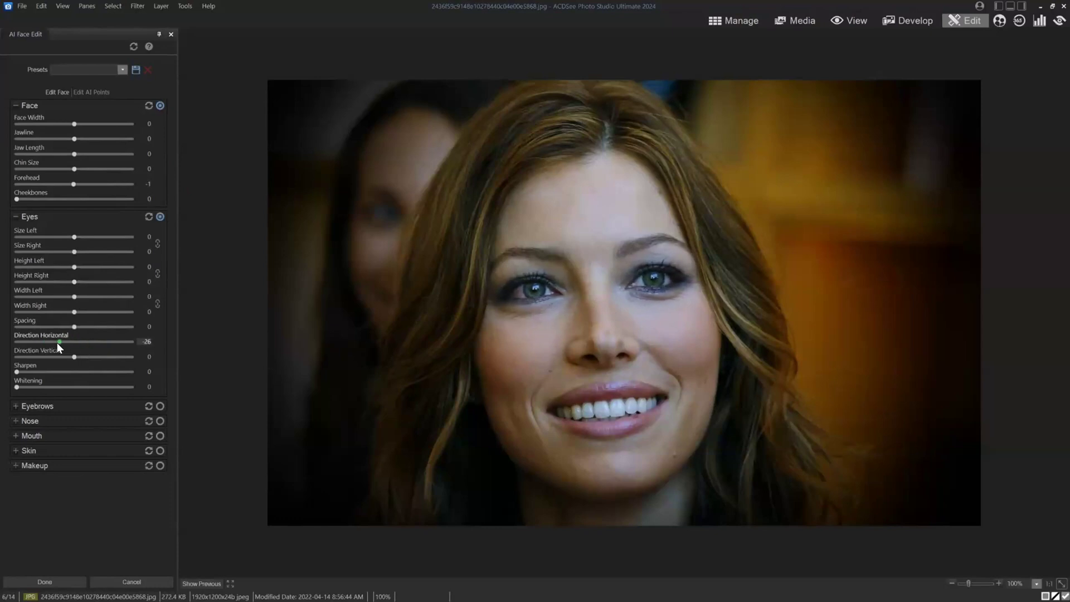
{"action": "double_click", "coordinate": [74, 340]}
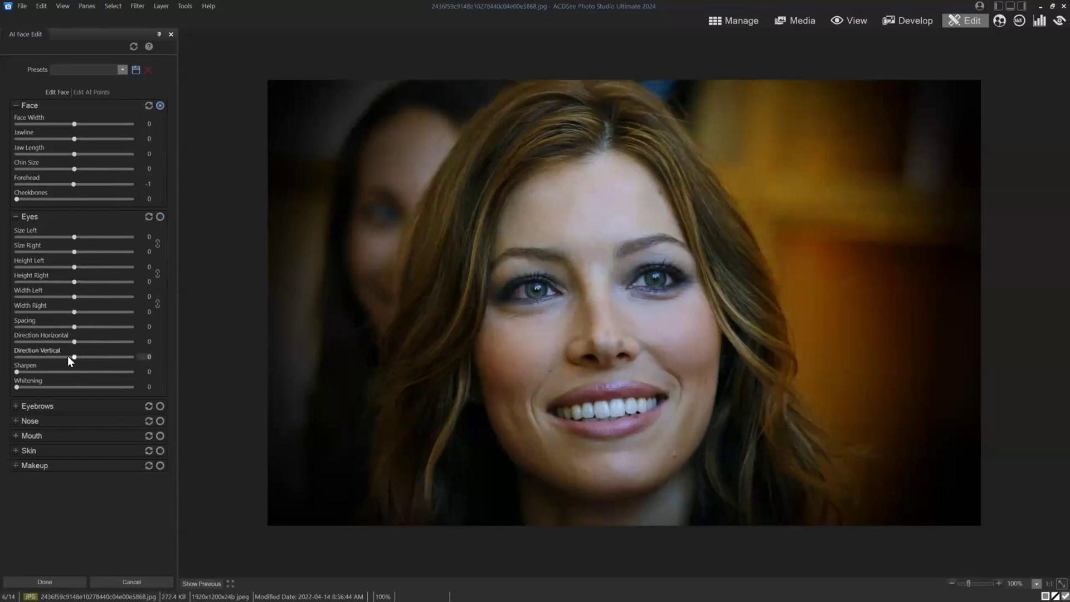
{"action": "mouse_move", "coordinate": [49, 357]}
{"action": "left_mouse_down"}
{"action": "mouse_move", "coordinate": [29, 353]}
{"action": "mouse_move", "coordinate": [76, 351]}
{"action": "mouse_move", "coordinate": [42, 354]}
{"action": "mouse_move", "coordinate": [54, 340]}
{"action": "mouse_move", "coordinate": [39, 341]}
{"action": "left_mouse_up"}
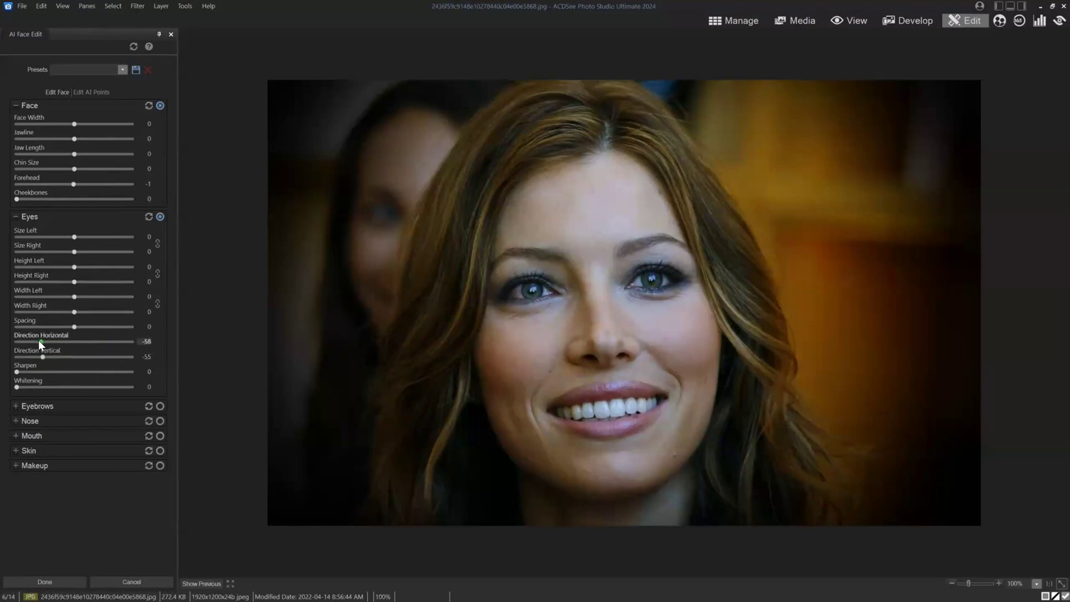
{"action": "double_click", "coordinate": [54, 341]}
{"action": "double_click", "coordinate": [72, 353]}
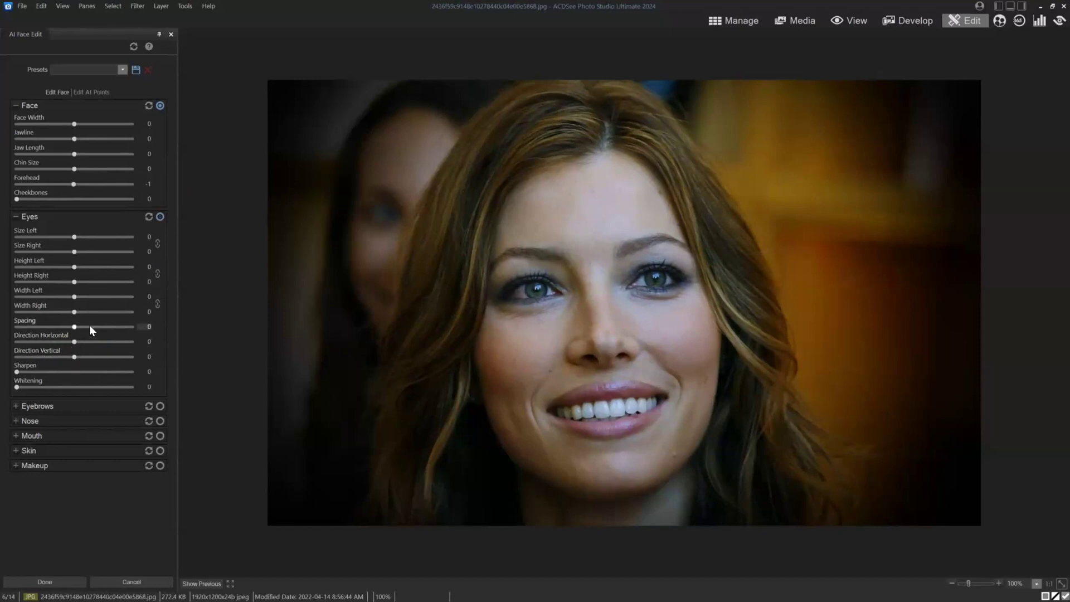
Nudge the eyes' Direction Horizontal to 1 and set Smooth Wrinkles Left and Right to 77 for the skin
{"action": "scroll", "coordinate": [120, 332], "scroll_direction": "up", "scroll_amount": 1}
{"action": "left_click", "coordinate": [33, 452]}
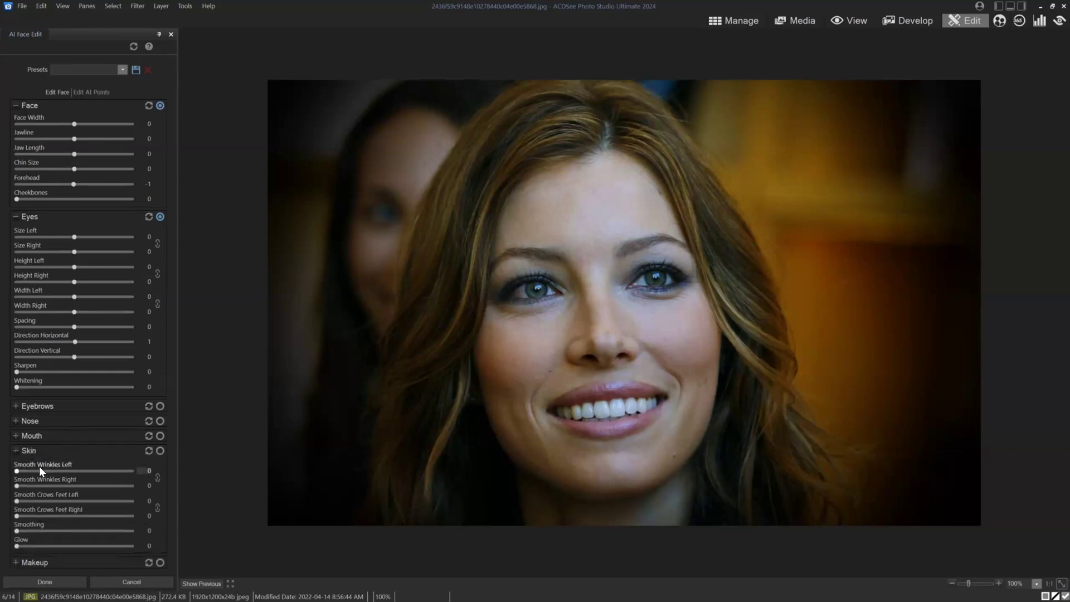
{"action": "left_click_drag", "start_coordinate": [65, 466], "coordinate": [92, 465]}
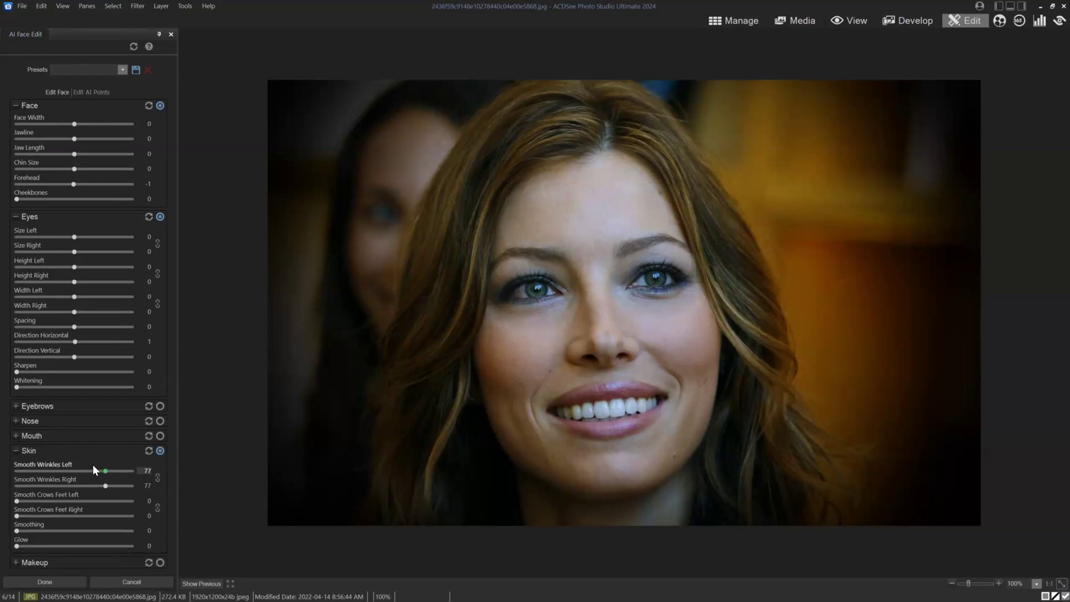
Reset Smooth Wrinkles to 0 and try skin Smoothing at 98 with Glow at 39
{"action": "double_click", "coordinate": [64, 464]}
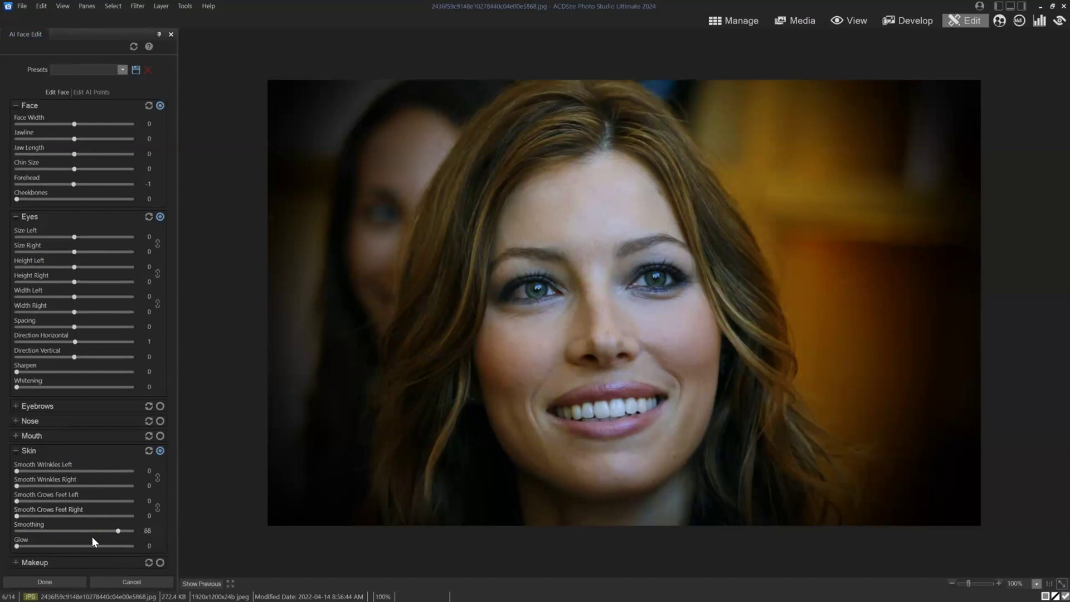
{"action": "mouse_move", "coordinate": [31, 544]}
{"action": "left_mouse_down"}
{"action": "mouse_move", "coordinate": [68, 546]}
{"action": "mouse_move", "coordinate": [36, 538]}
{"action": "left_mouse_up"}
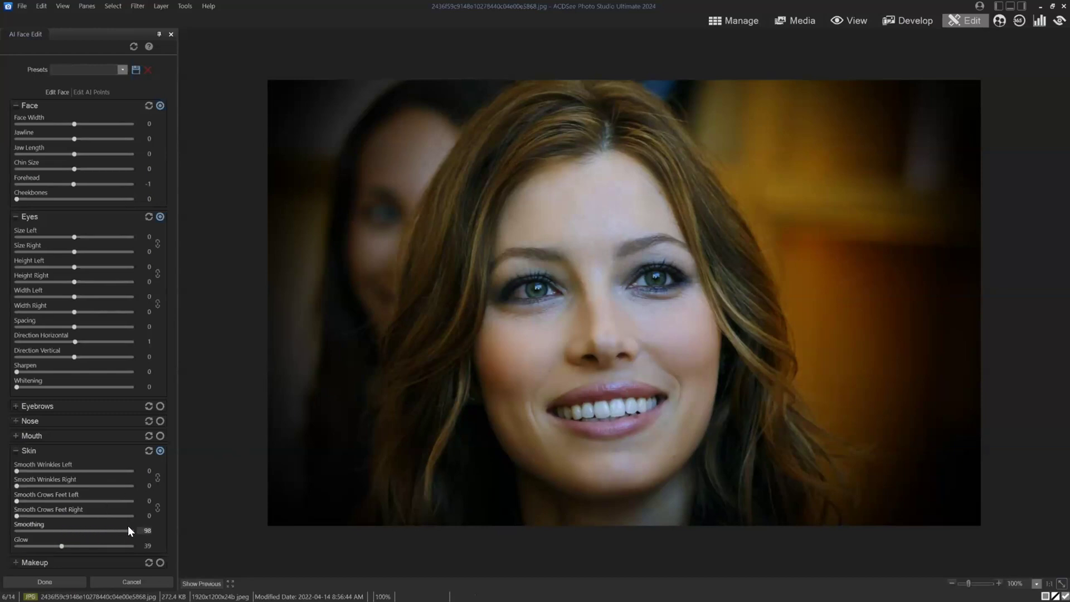
{"action": "left_click_drag", "start_coordinate": [103, 526], "coordinate": [112, 526]}
Try a nose Height of -7 and cancel the Face Edit adjustments
{"action": "left_click", "coordinate": [71, 423]}
{"action": "mouse_move", "coordinate": [74, 441]}
{"action": "left_mouse_down"}
{"action": "mouse_move", "coordinate": [49, 439]}
{"action": "mouse_move", "coordinate": [98, 440]}
{"action": "mouse_move", "coordinate": [49, 441]}
{"action": "mouse_move", "coordinate": [94, 442]}
{"action": "mouse_move", "coordinate": [58, 441]}
{"action": "mouse_move", "coordinate": [89, 442]}
{"action": "mouse_move", "coordinate": [74, 442]}
{"action": "left_mouse_up"}
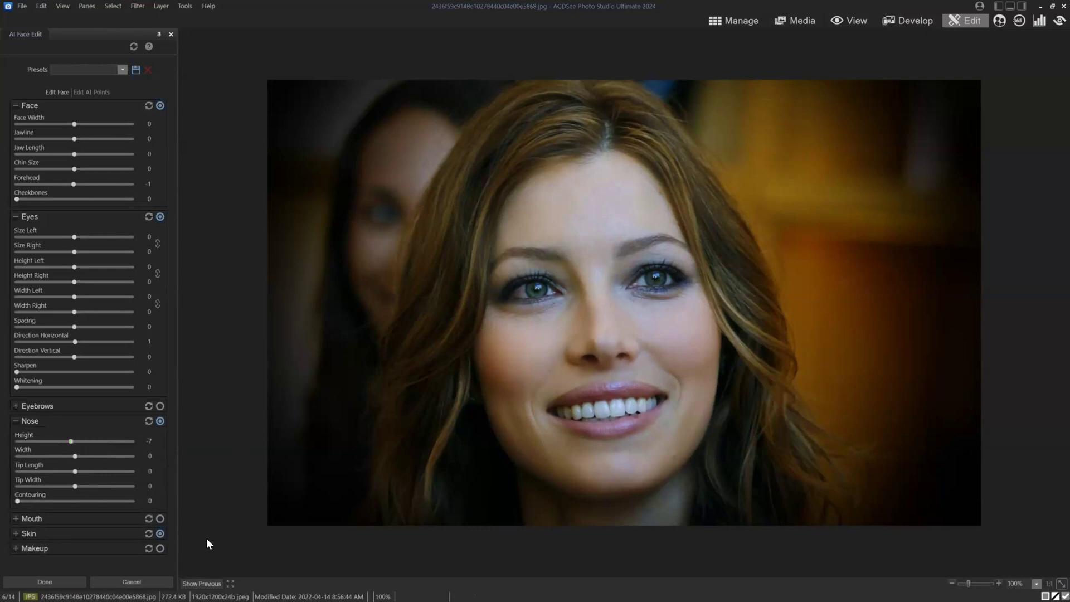
{"action": "left_click", "coordinate": [126, 577]}
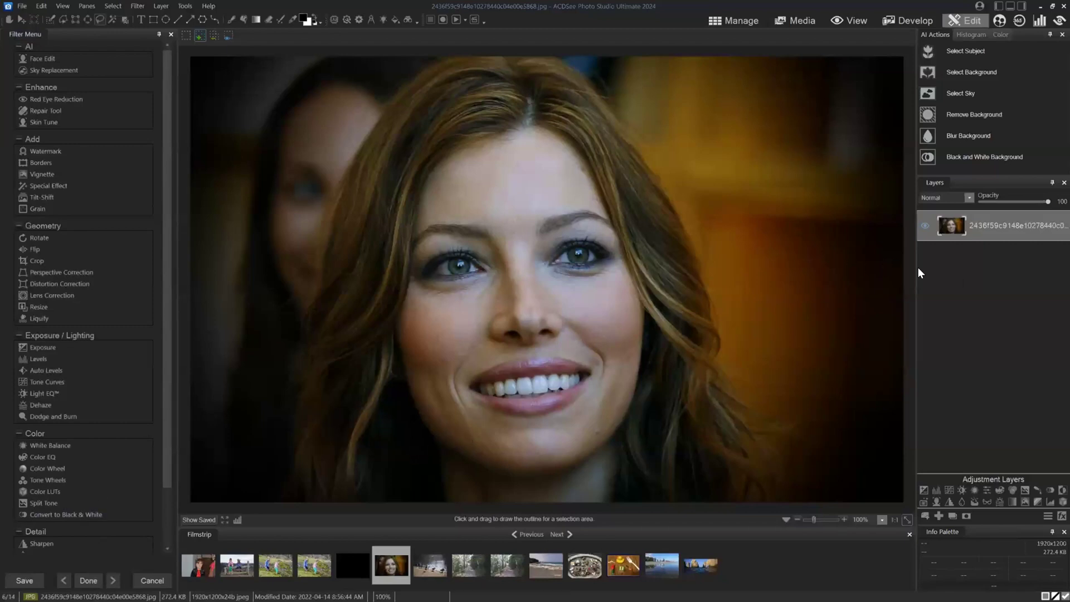
Open 7_0 - Copy.jpg, select the background behind the two children with AI, and inspect the selection mask
{"action": "left_click", "coordinate": [289, 560]}
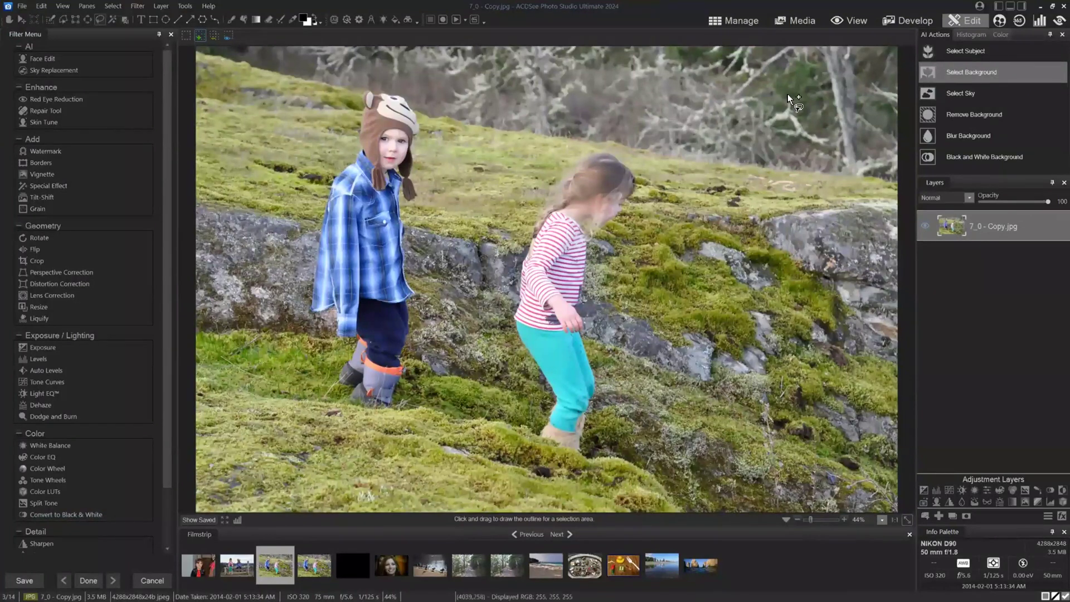
{"action": "left_click", "coordinate": [1028, 66]}
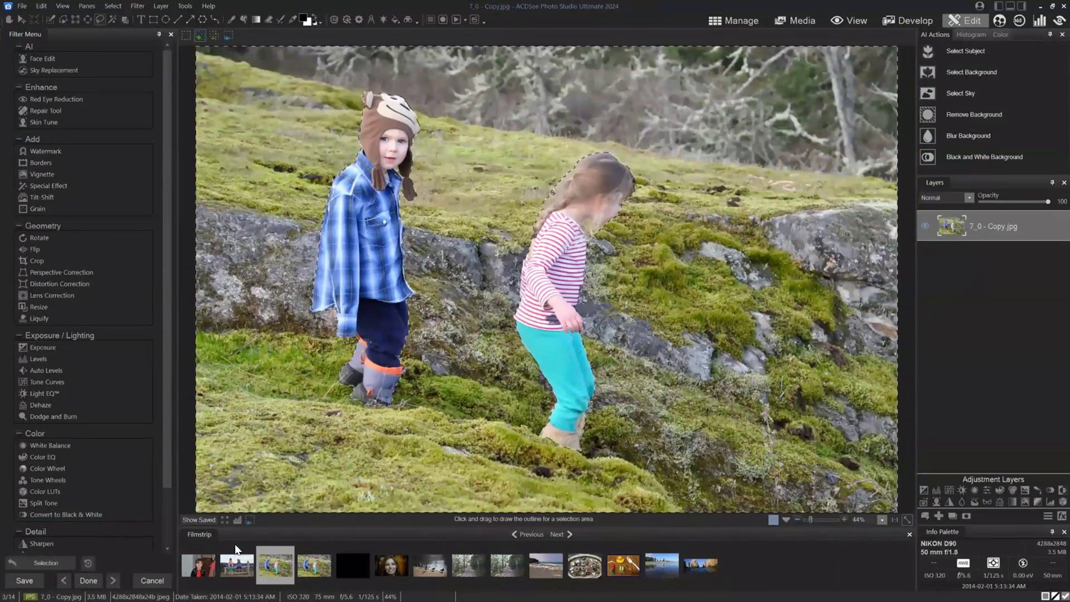
{"action": "left_click", "coordinate": [250, 519]}
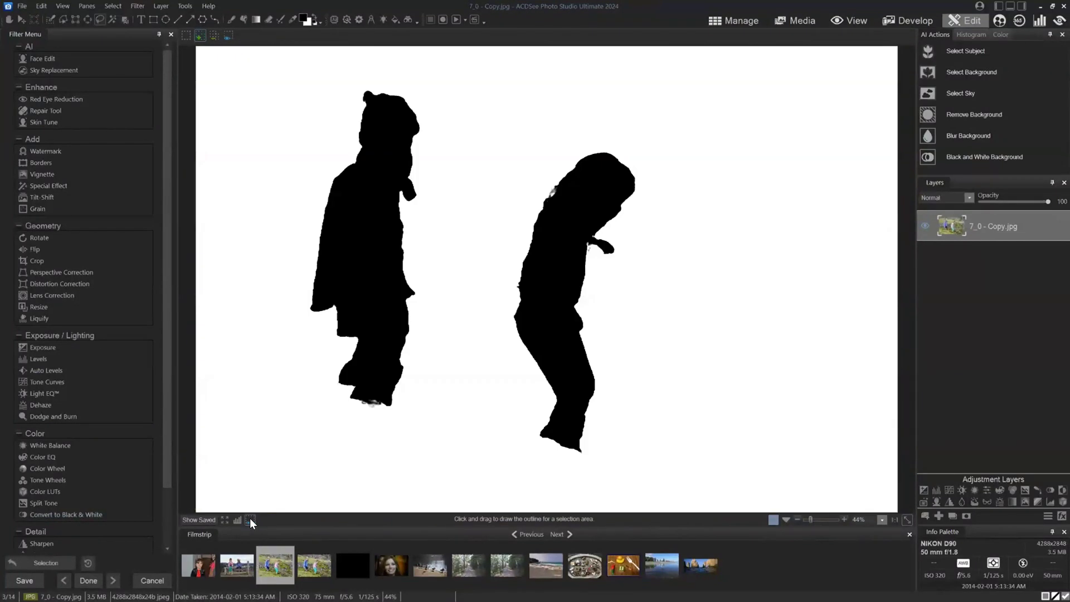
{"action": "left_click", "coordinate": [250, 519]}
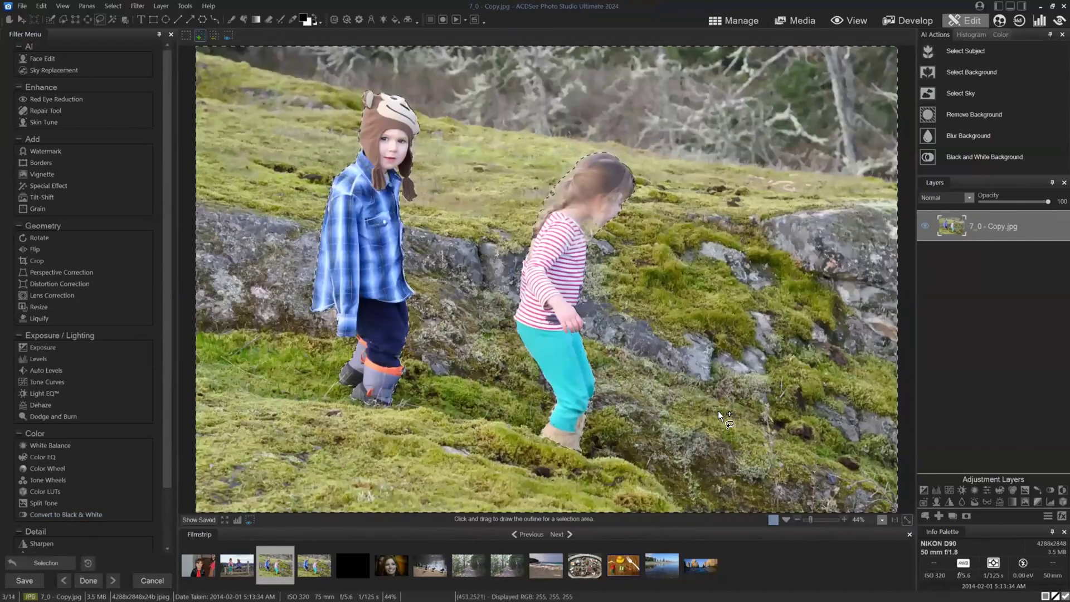
Try darkening the selected background with an Exposure adjustment layer at -1.58 eV, and undo back to the unselected photo
{"action": "left_click", "coordinate": [923, 491]}
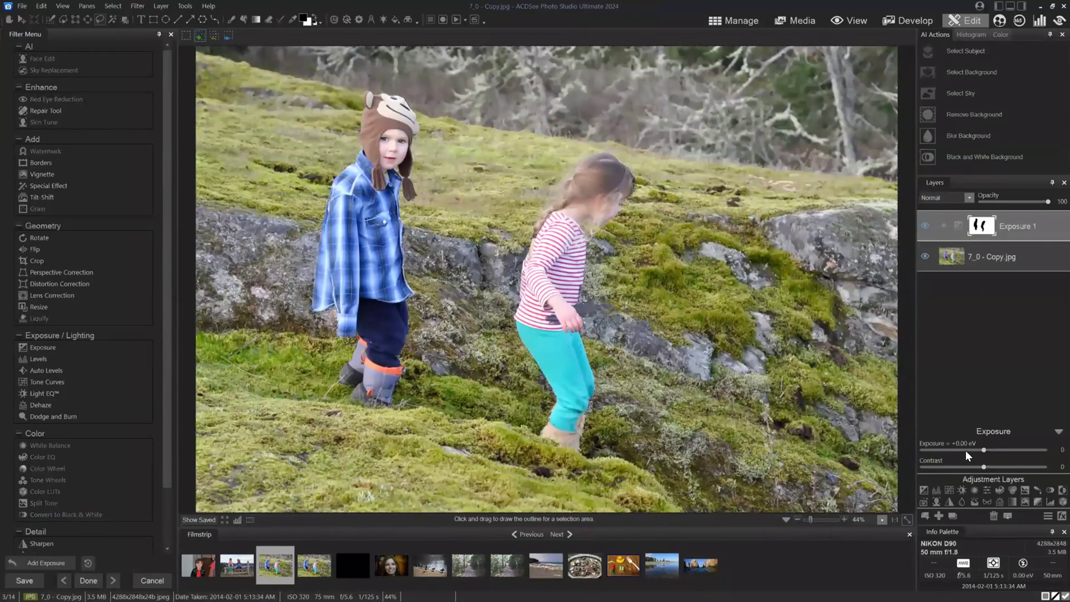
{"action": "left_click_drag", "start_coordinate": [984, 449], "coordinate": [933, 450]}
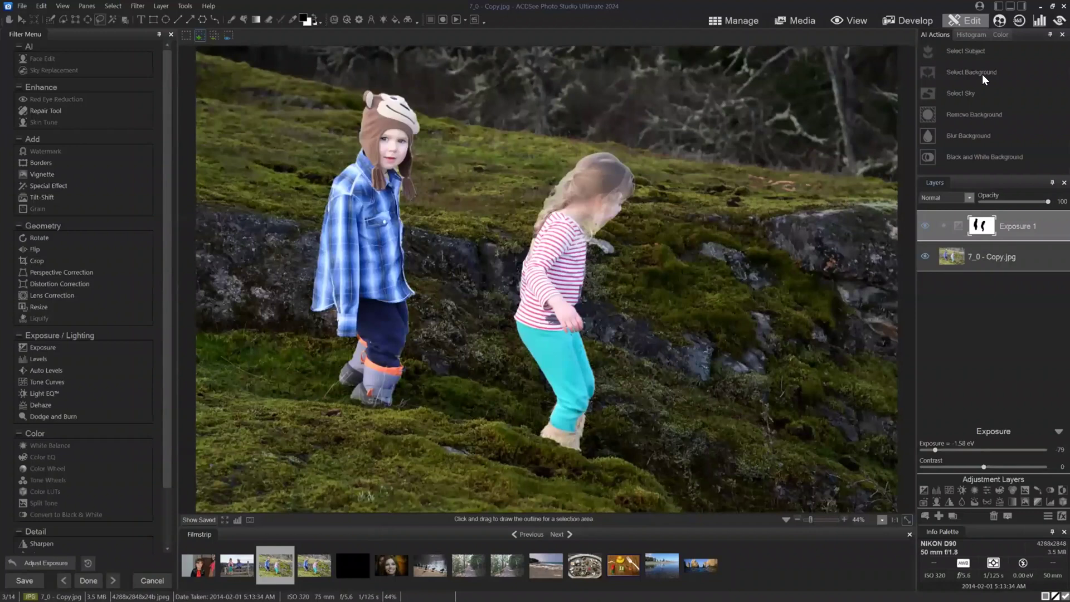
{"action": "left_click", "coordinate": [38, 560]}
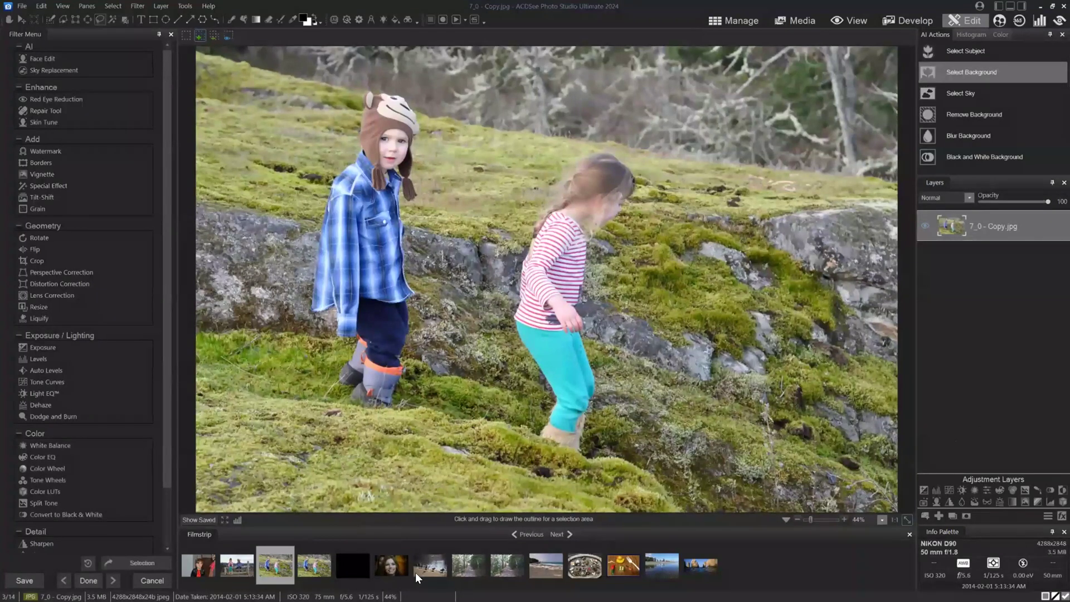
Run the AI Select Subject action on the photo of figurines in a wooden tray, inspect its mask, and undo the selection
{"action": "left_click", "coordinate": [585, 563]}
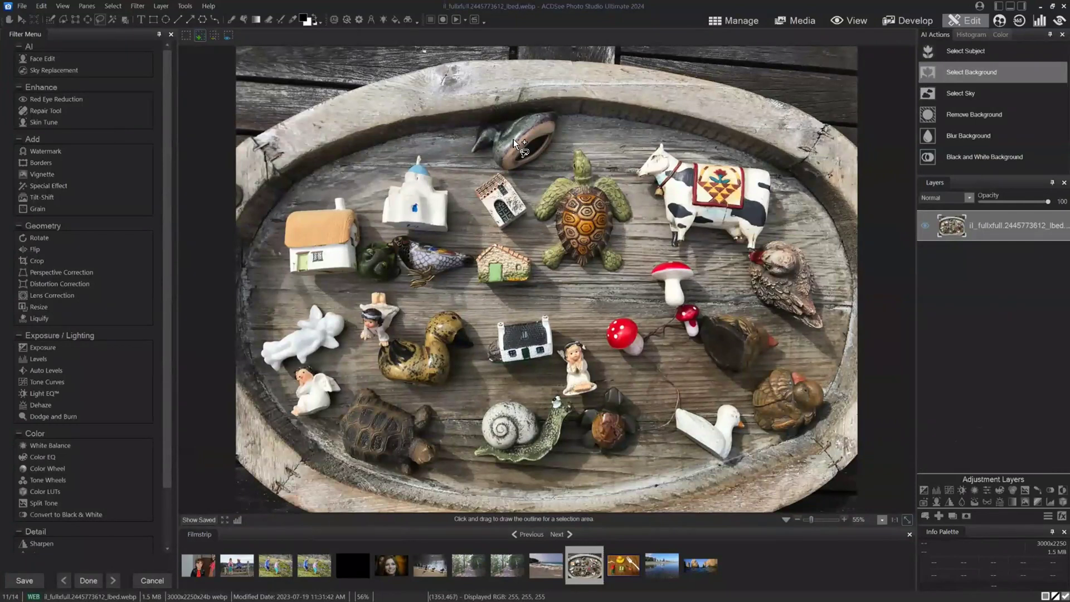
{"action": "left_click", "coordinate": [974, 50]}
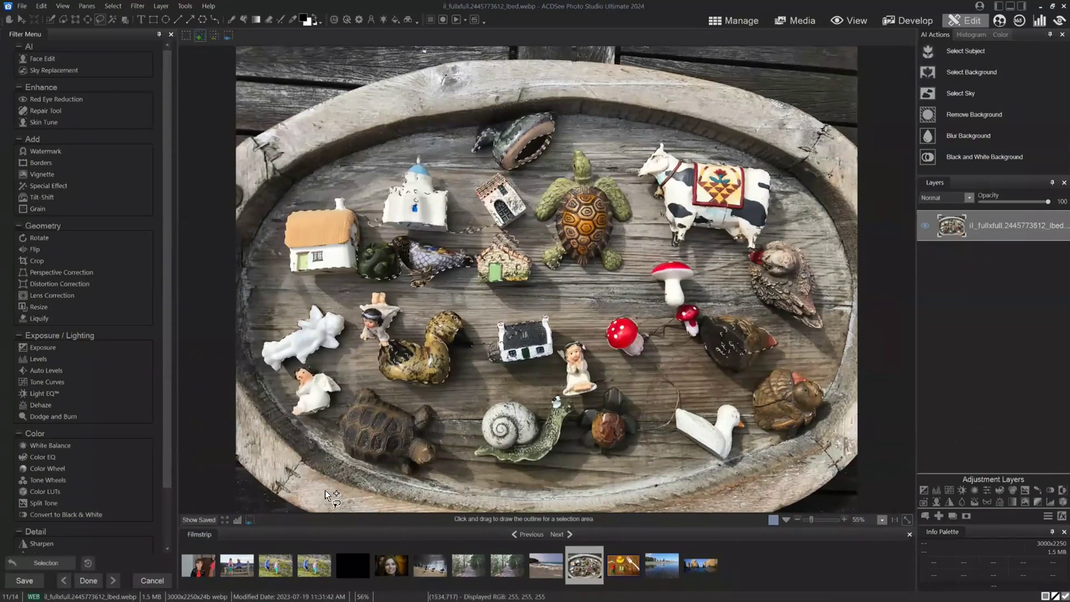
{"action": "left_click", "coordinate": [249, 520]}
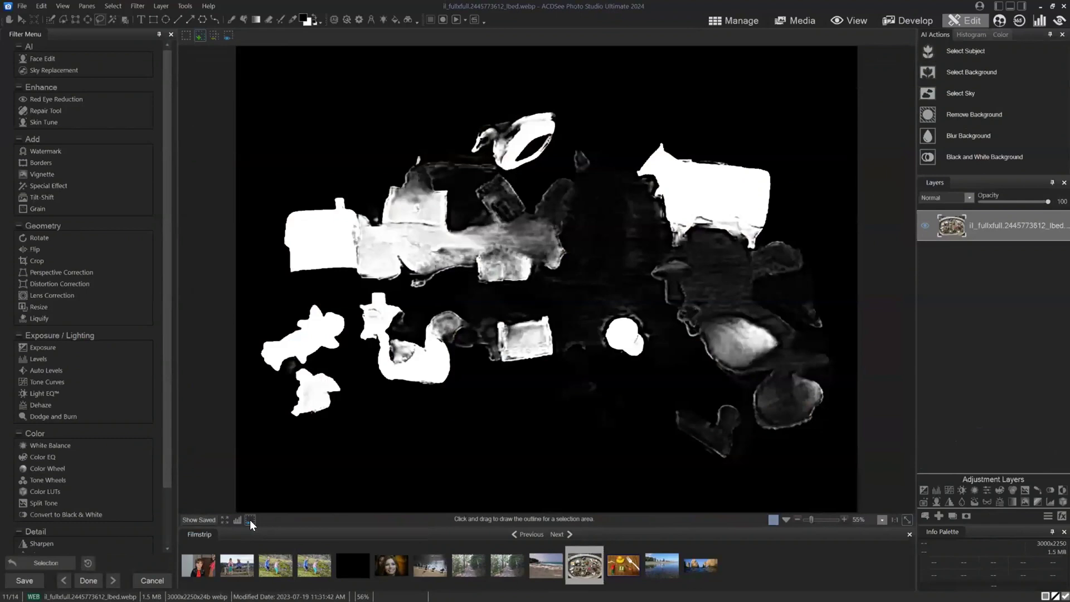
{"action": "left_click", "coordinate": [250, 519]}
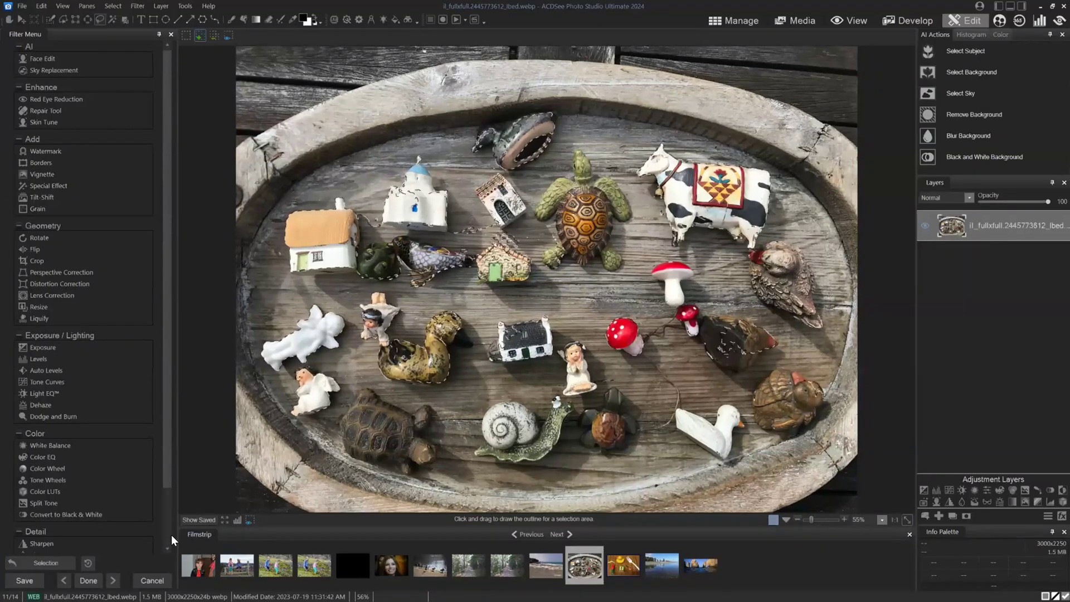
{"action": "left_click", "coordinate": [49, 563]}
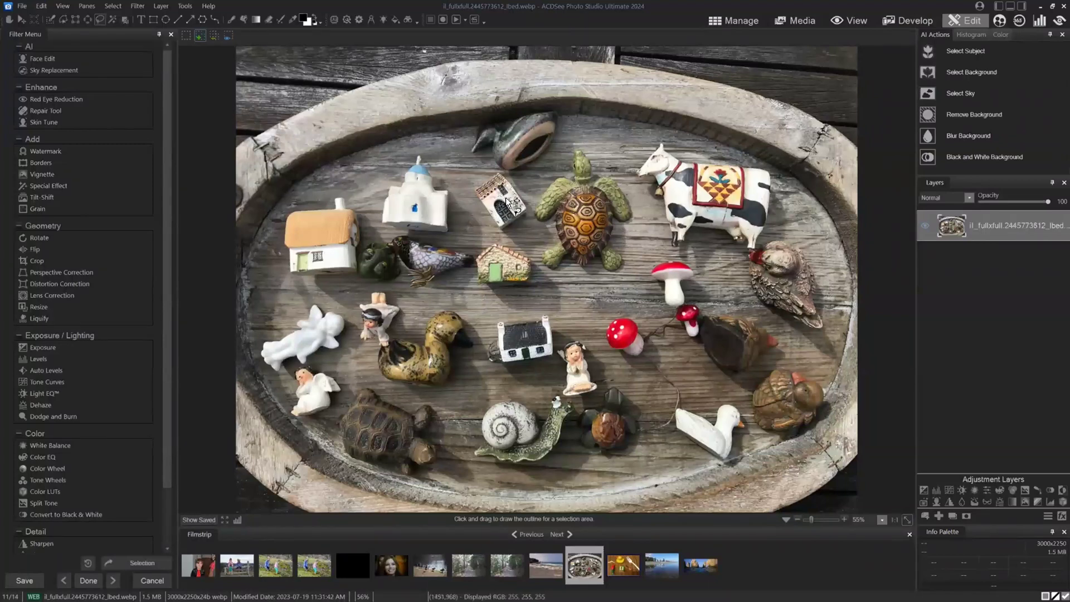
Select the cow figurine with the AI object selection tool and add the blue-domed church to the selection
{"action": "left_click", "coordinate": [126, 19]}
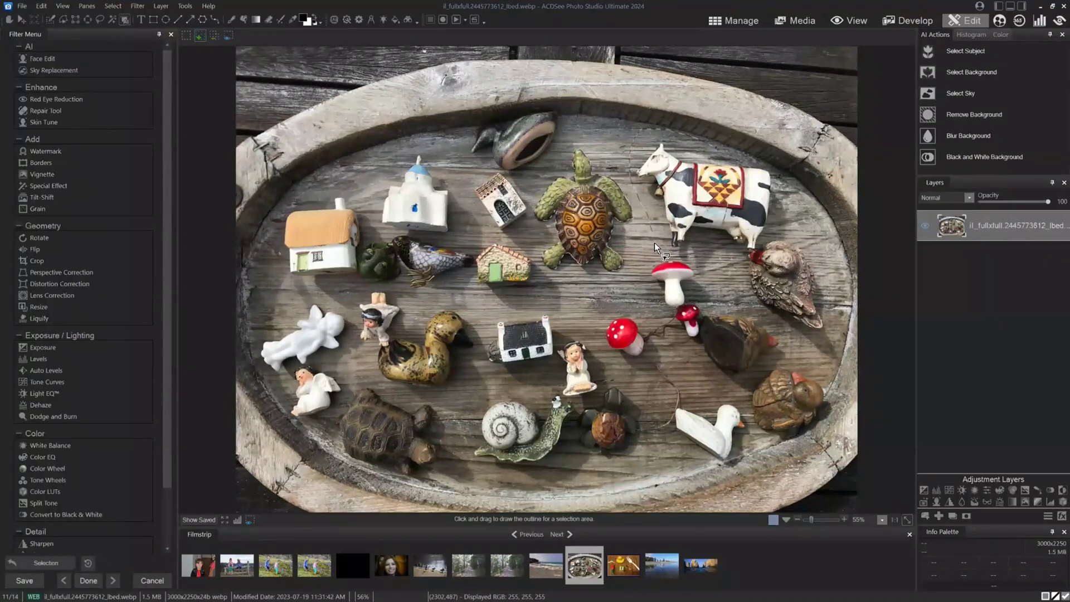
{"action": "left_click", "coordinate": [754, 149]}
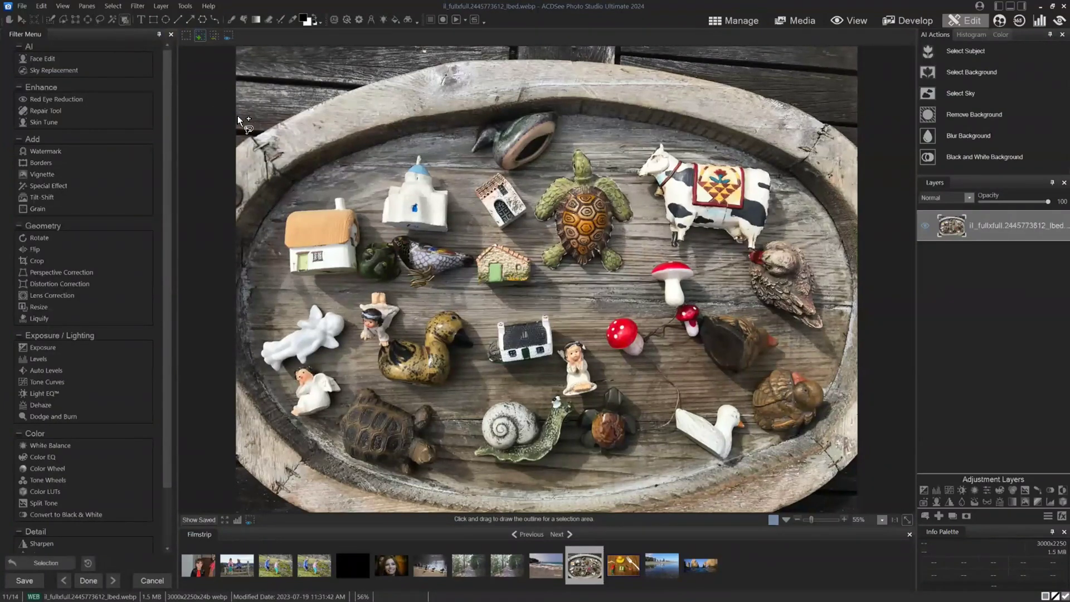
{"action": "left_click", "coordinate": [200, 36]}
{"action": "mouse_move", "coordinate": [423, 163]}
{"action": "left_mouse_down"}
{"action": "mouse_move", "coordinate": [407, 146]}
{"action": "mouse_move", "coordinate": [376, 174]}
{"action": "mouse_move", "coordinate": [360, 216]}
{"action": "mouse_move", "coordinate": [411, 245]}
{"action": "mouse_move", "coordinate": [450, 245]}
{"action": "mouse_move", "coordinate": [465, 206]}
{"action": "mouse_move", "coordinate": [446, 154]}
{"action": "left_mouse_up"}
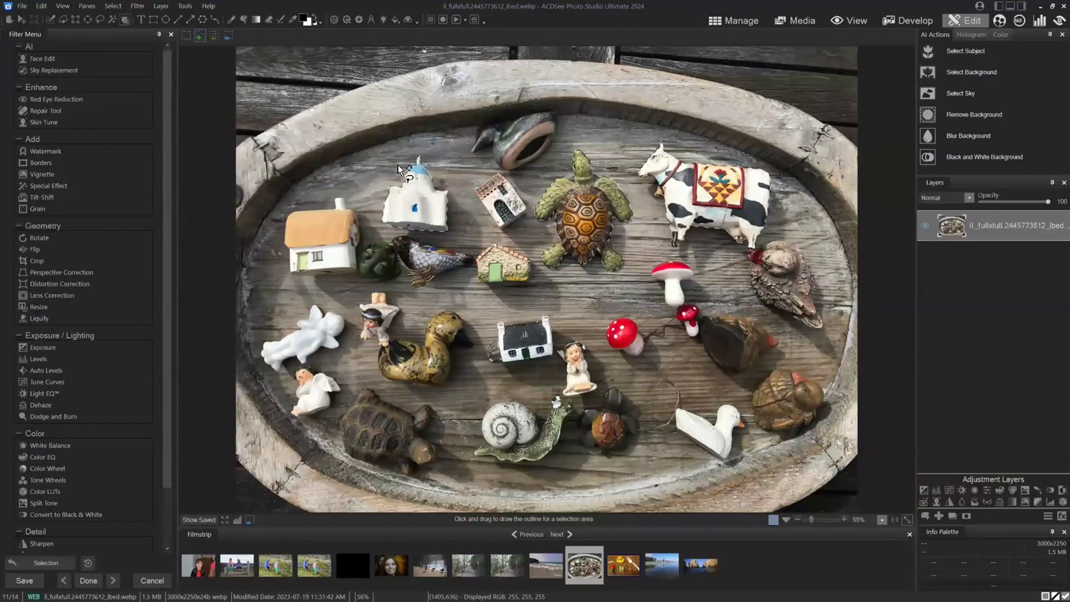
Try a fresh object selection among the figurines, inspect its mask, and undo all selections on the photo
{"action": "left_click", "coordinate": [185, 36]}
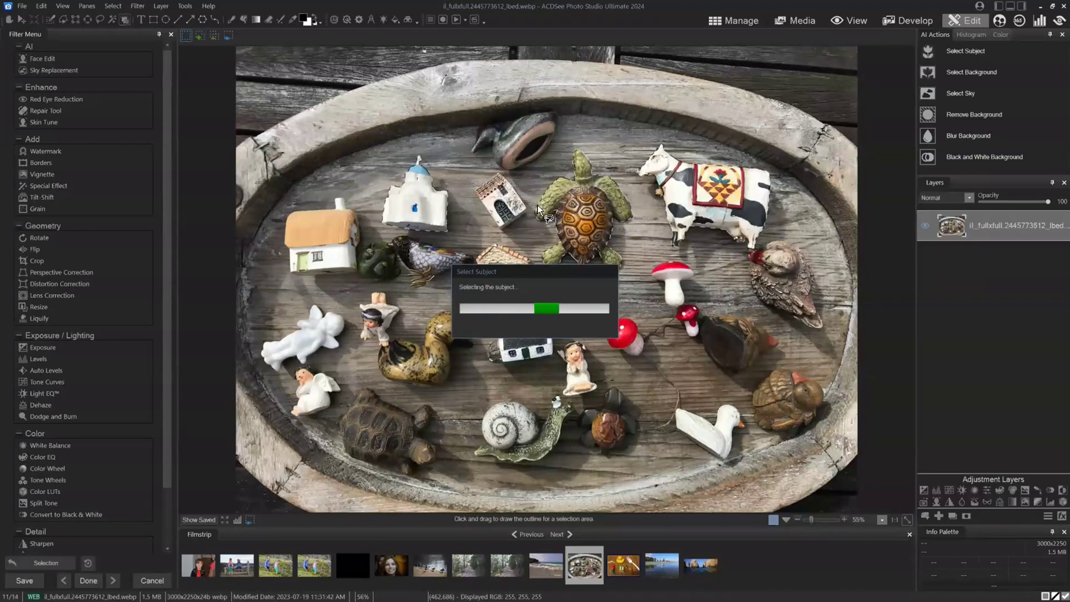
{"action": "left_click", "coordinate": [249, 520]}
{"action": "left_click", "coordinate": [249, 520]}
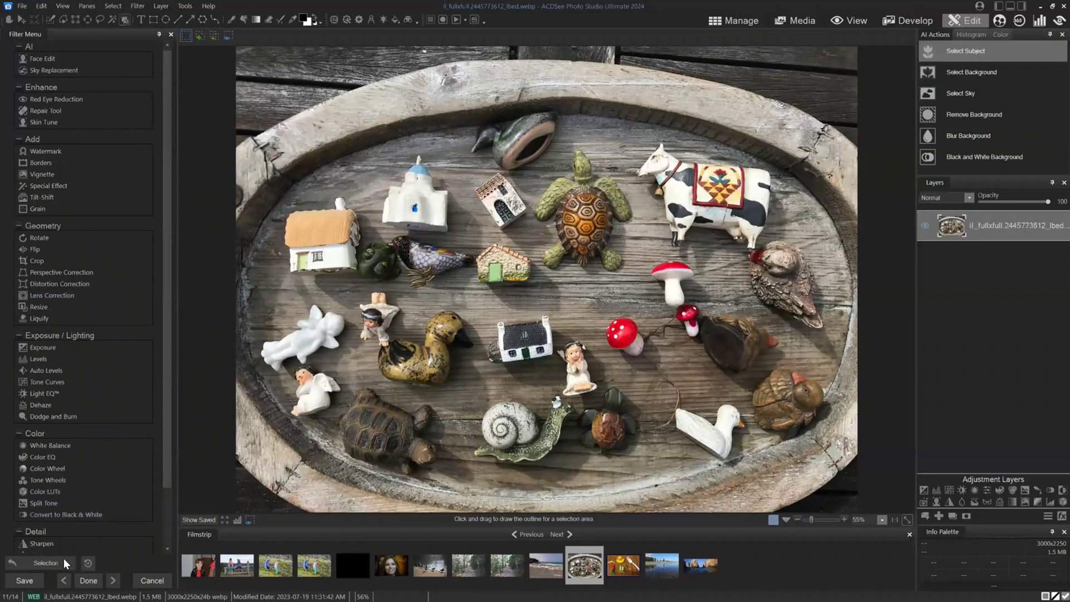
{"action": "left_click", "coordinate": [89, 561]}
{"action": "left_click", "coordinate": [107, 547]}
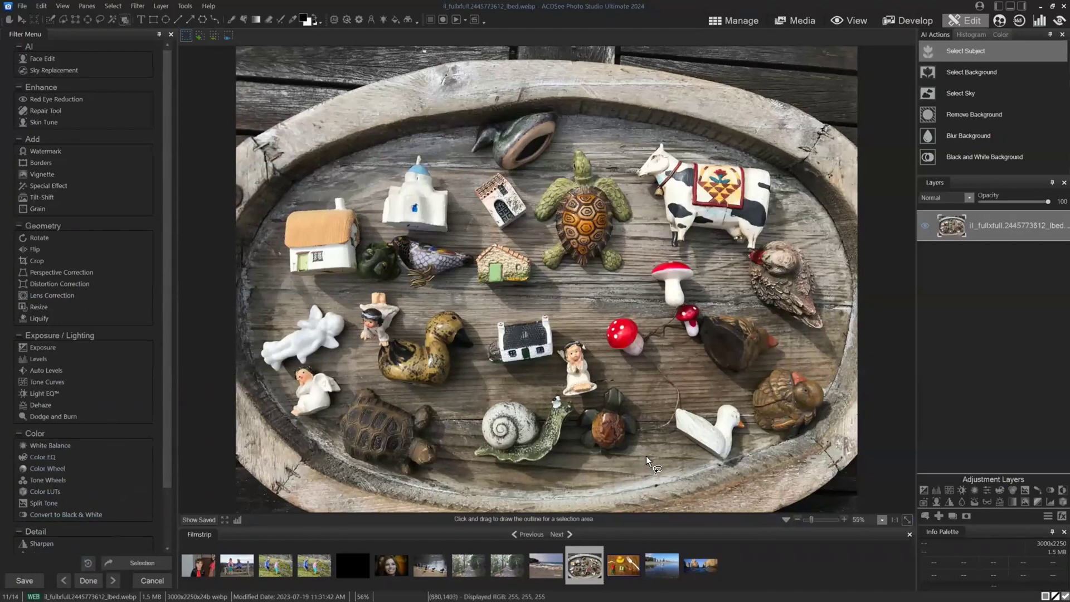
Open world05.JPG in Sky Replacement and try the purple and the white-clouded skies from the Dramatic category
{"action": "left_click", "coordinate": [696, 564]}
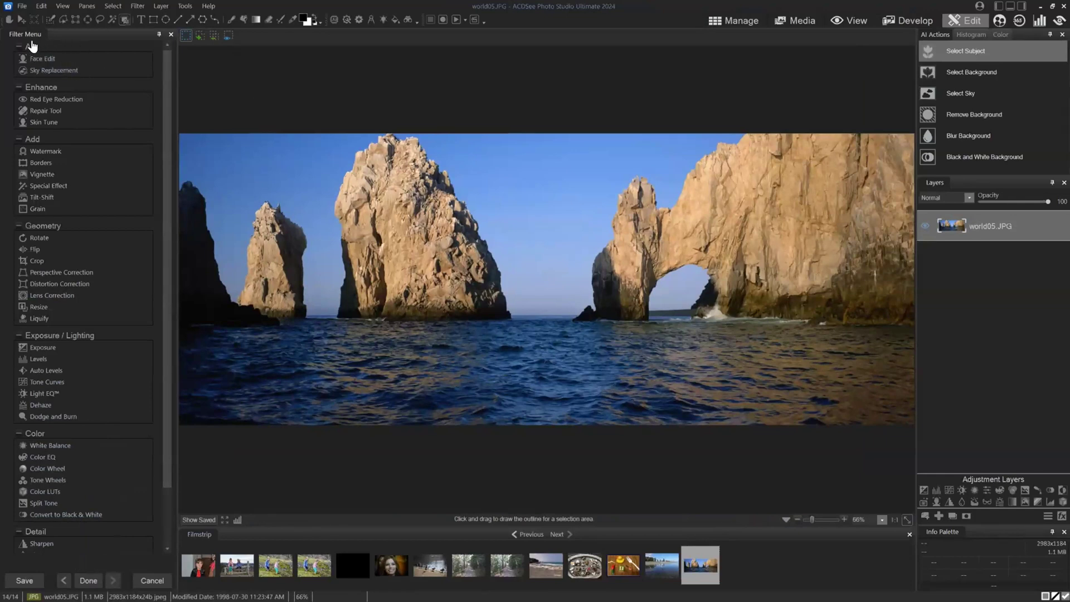
{"action": "left_click", "coordinate": [42, 72]}
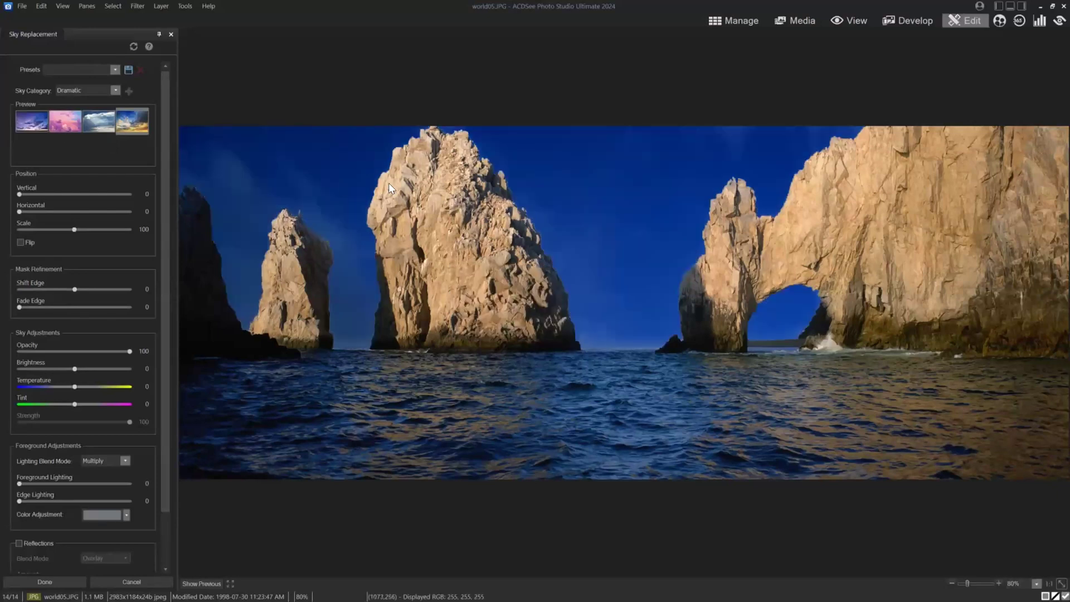
{"action": "left_click", "coordinate": [37, 119]}
{"action": "left_click", "coordinate": [93, 122]}
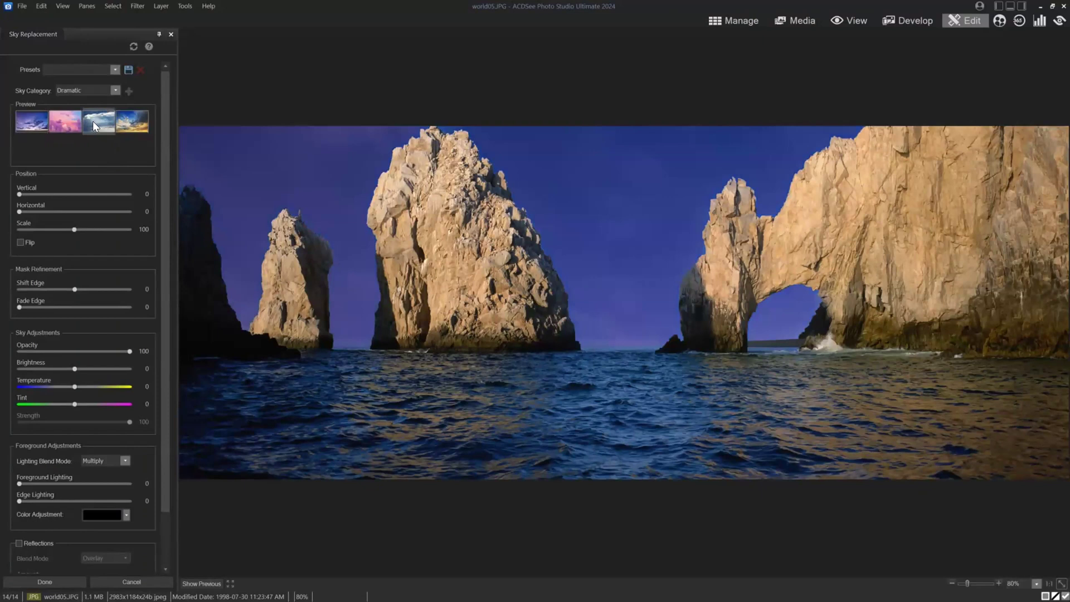
Switch the sky category to Blue Sky and try its third and fourth cloudy skies
{"action": "left_click", "coordinate": [112, 87]}
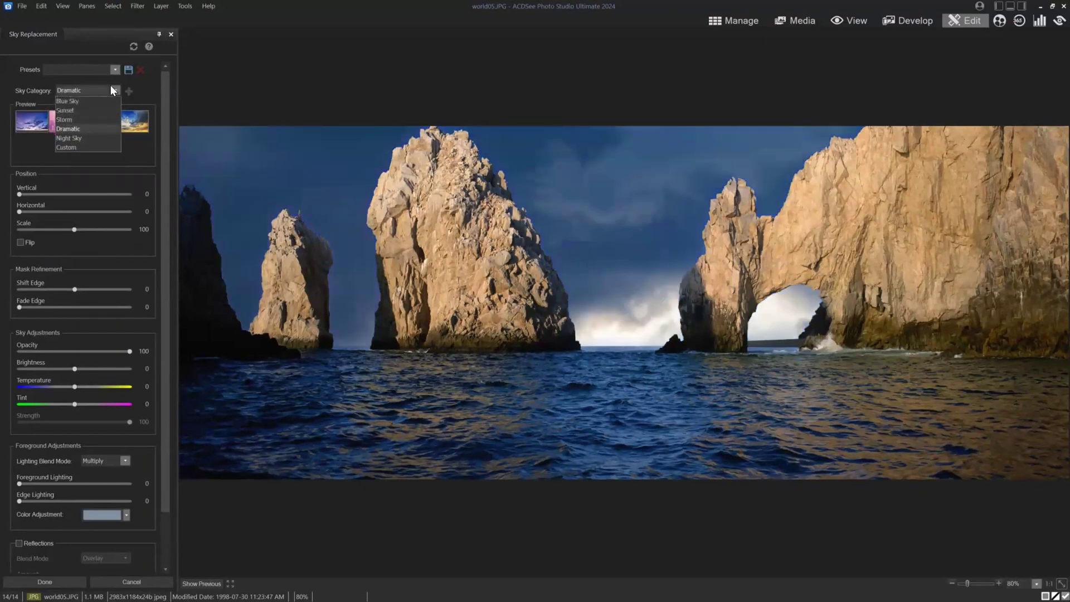
{"action": "left_click", "coordinate": [76, 102]}
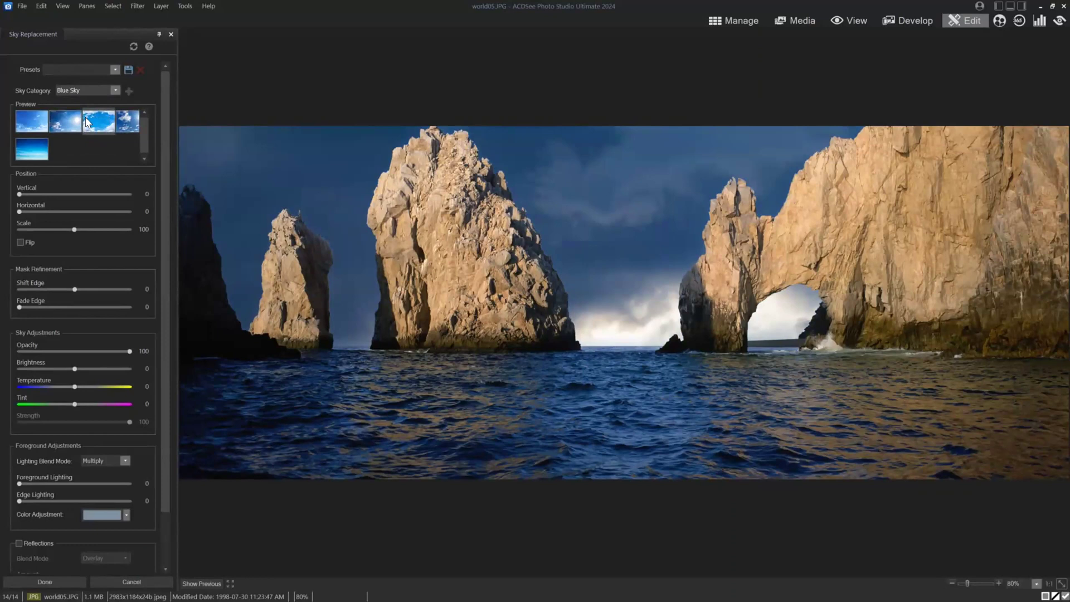
{"action": "left_click", "coordinate": [111, 122]}
{"action": "left_click", "coordinate": [129, 118]}
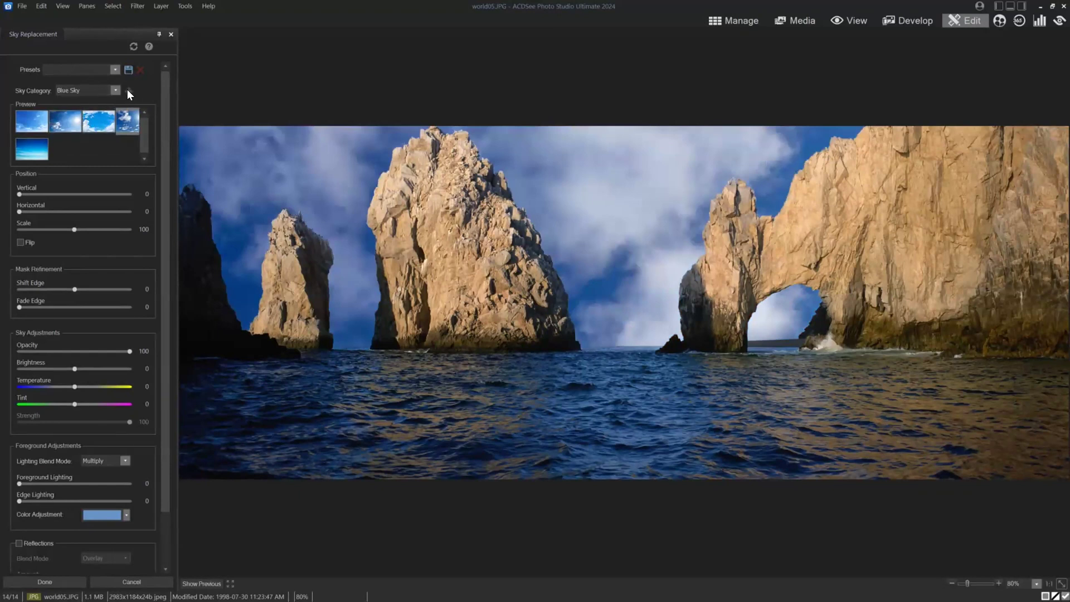
Check the Custom category's file picker for adding a sky image without choosing one, and return to the Dramatic category
{"action": "left_click", "coordinate": [112, 92]}
{"action": "left_click", "coordinate": [85, 145]}
{"action": "left_click", "coordinate": [128, 92]}
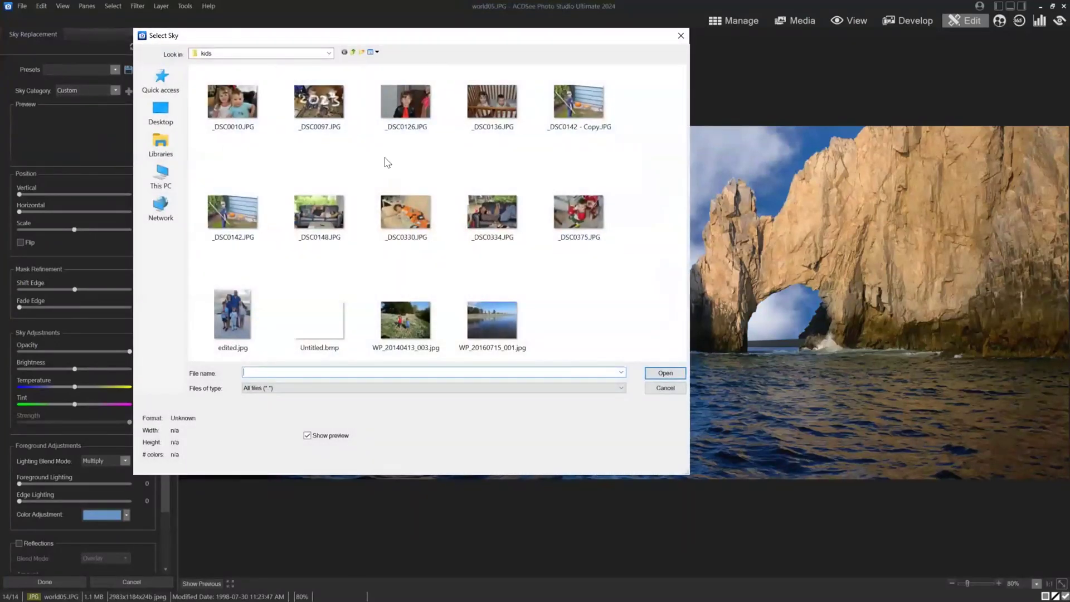
{"action": "left_click", "coordinate": [680, 36]}
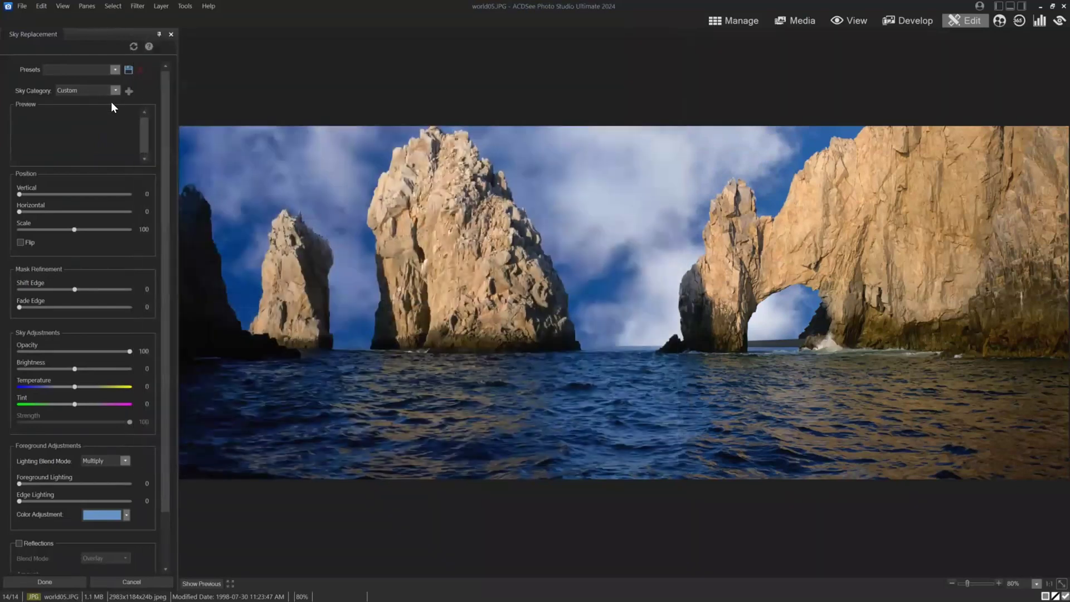
{"action": "left_click", "coordinate": [115, 91]}
{"action": "left_click", "coordinate": [84, 128]}
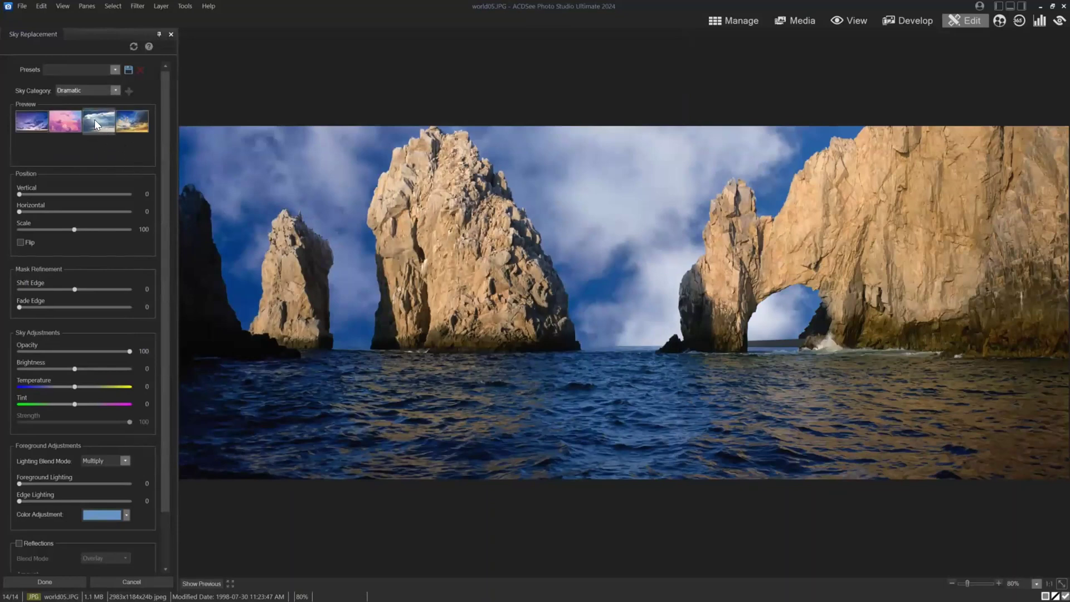
Try the sky at Vertical 6, Horizontal 3 and Scale 77 with Brightness 17 and Temperature -7, and cancel the replacement
{"action": "left_click_drag", "start_coordinate": [20, 191], "coordinate": [58, 225]}
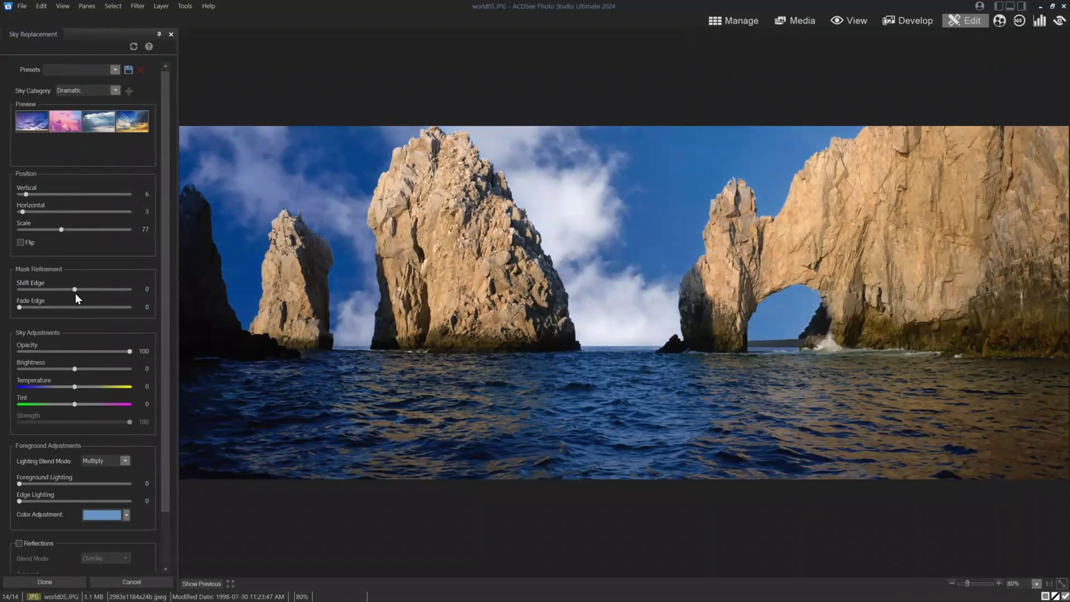
{"action": "left_click_drag", "start_coordinate": [85, 350], "coordinate": [139, 346]}
{"action": "mouse_move", "coordinate": [65, 367]}
{"action": "left_mouse_down"}
{"action": "mouse_move", "coordinate": [85, 367]}
{"action": "mouse_move", "coordinate": [72, 366]}
{"action": "mouse_move", "coordinate": [83, 368]}
{"action": "mouse_move", "coordinate": [64, 386]}
{"action": "mouse_move", "coordinate": [92, 384]}
{"action": "mouse_move", "coordinate": [71, 385]}
{"action": "left_mouse_up"}
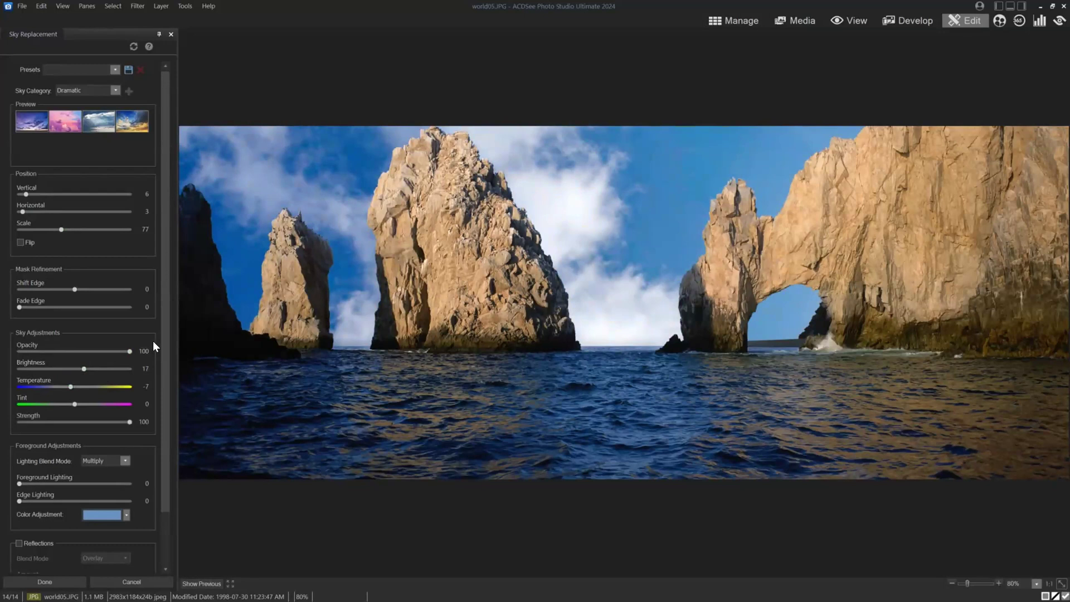
{"action": "left_click_drag", "start_coordinate": [166, 333], "coordinate": [165, 385]}
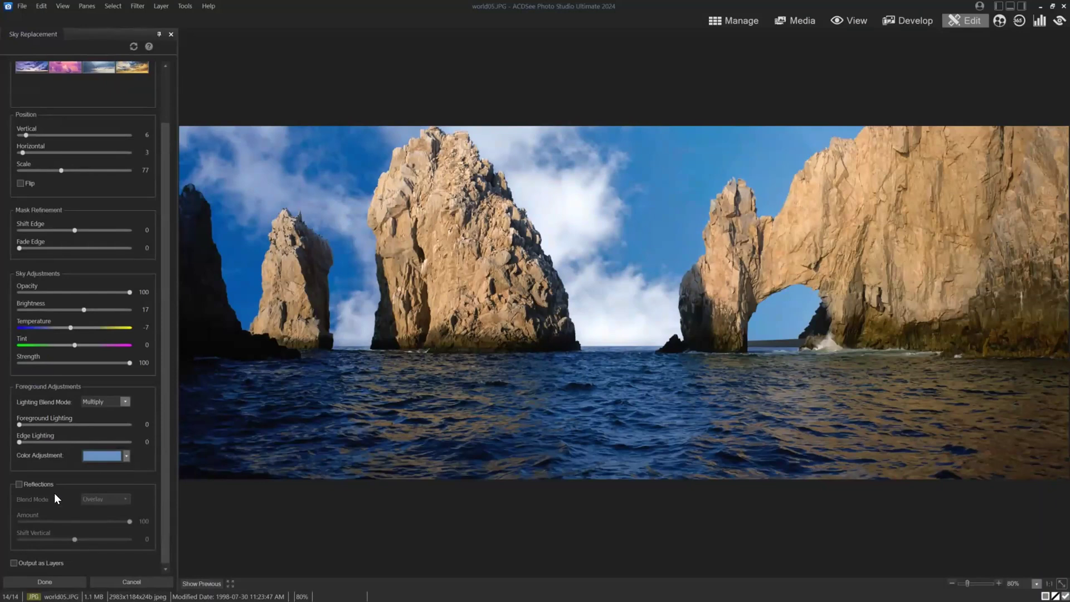
{"action": "left_click", "coordinate": [136, 580]}
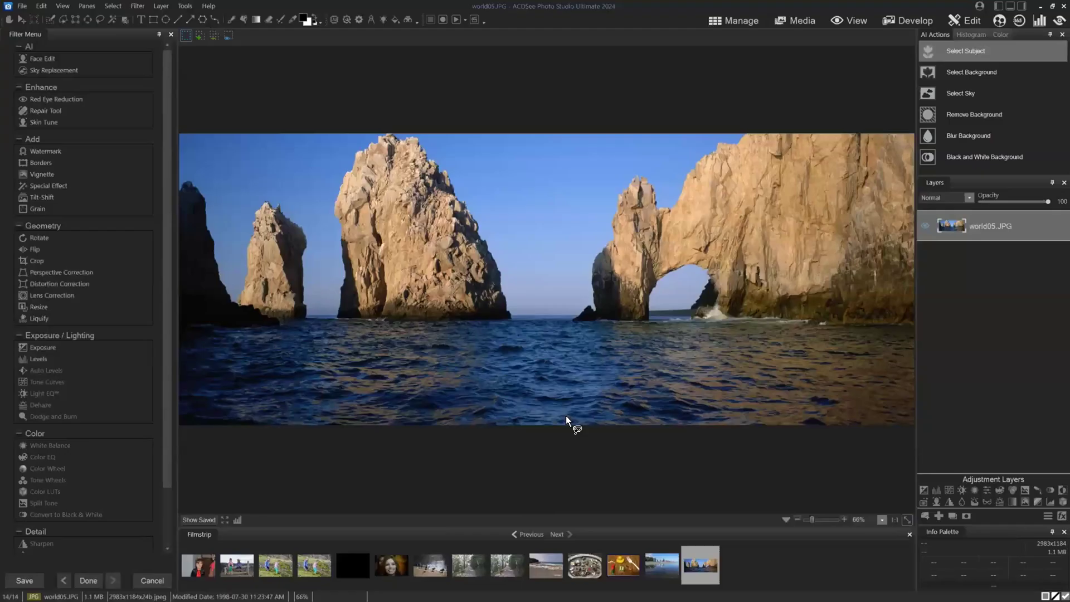
Open WP_20160715_001.jpg in Sky Replacement and try the fourth Dramatic sky at Vertical 35
{"action": "left_click", "coordinate": [655, 567]}
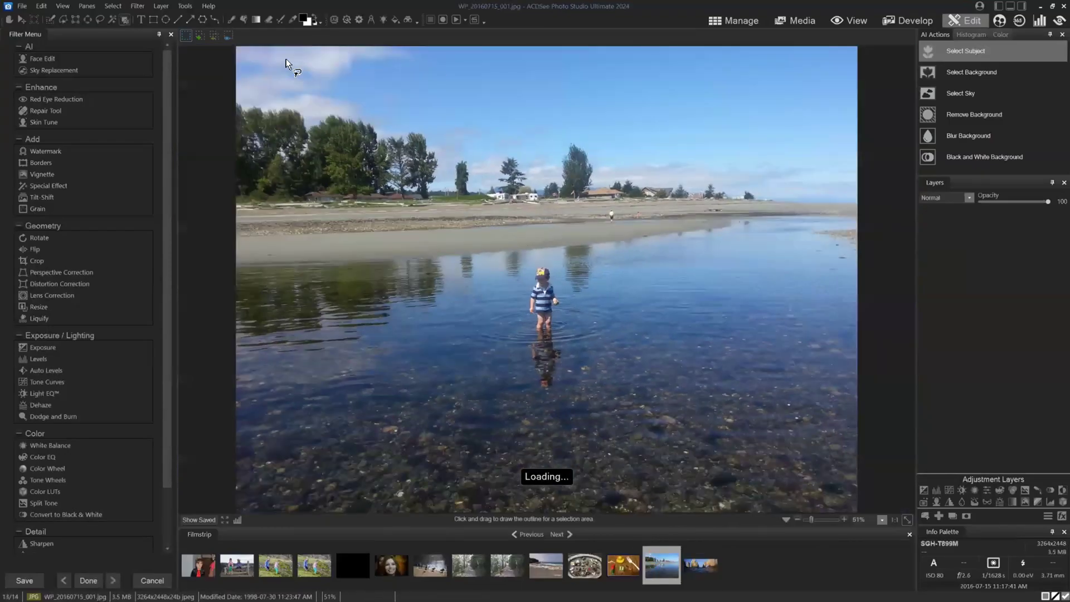
{"action": "left_click", "coordinate": [54, 72]}
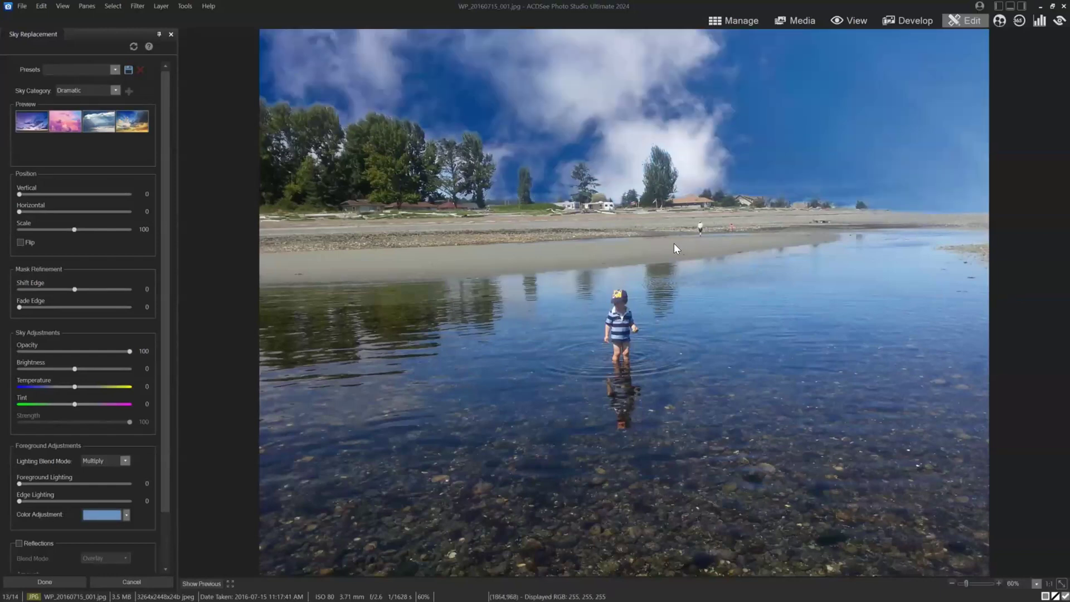
{"action": "left_click", "coordinate": [127, 125]}
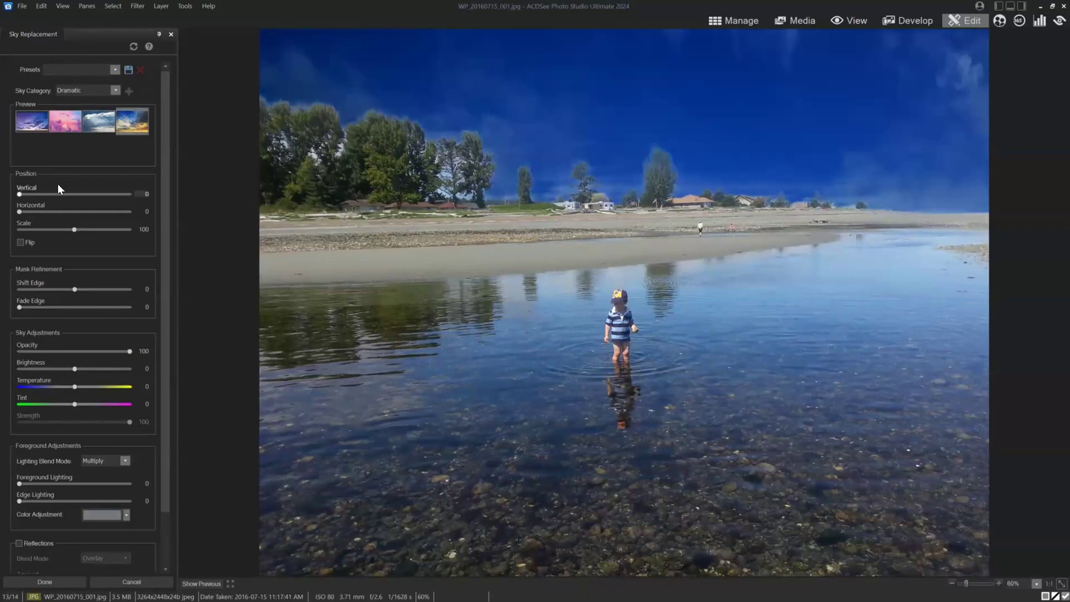
{"action": "mouse_move", "coordinate": [41, 191]}
{"action": "left_mouse_down"}
{"action": "mouse_move", "coordinate": [80, 192]}
{"action": "mouse_move", "coordinate": [56, 189]}
{"action": "left_mouse_up"}
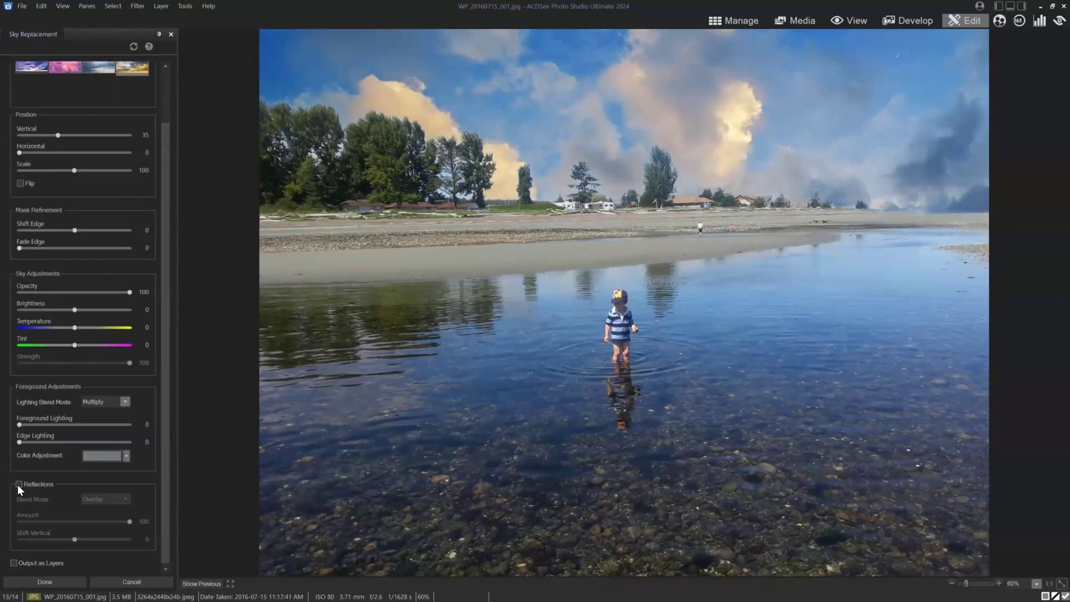
Enable sky reflections with Amount 86 and Shift Vertical 23, and apply the replacement output as layers
{"action": "left_click", "coordinate": [19, 484]}
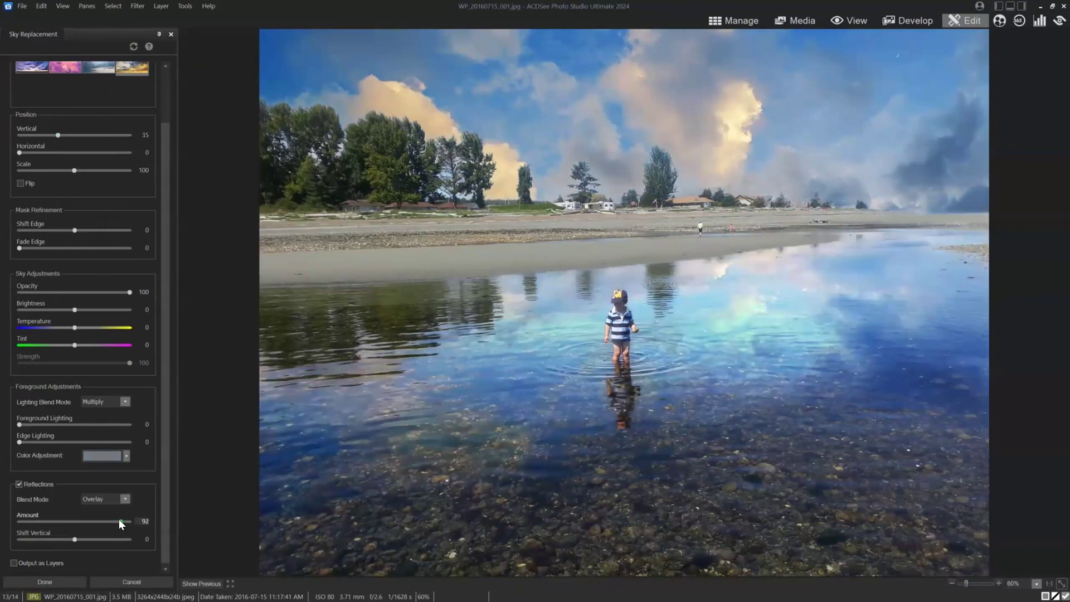
{"action": "left_click_drag", "start_coordinate": [115, 523], "coordinate": [130, 522]}
{"action": "mouse_move", "coordinate": [71, 539]}
{"action": "left_mouse_down"}
{"action": "mouse_move", "coordinate": [95, 534]}
{"action": "mouse_move", "coordinate": [85, 534]}
{"action": "left_mouse_up"}
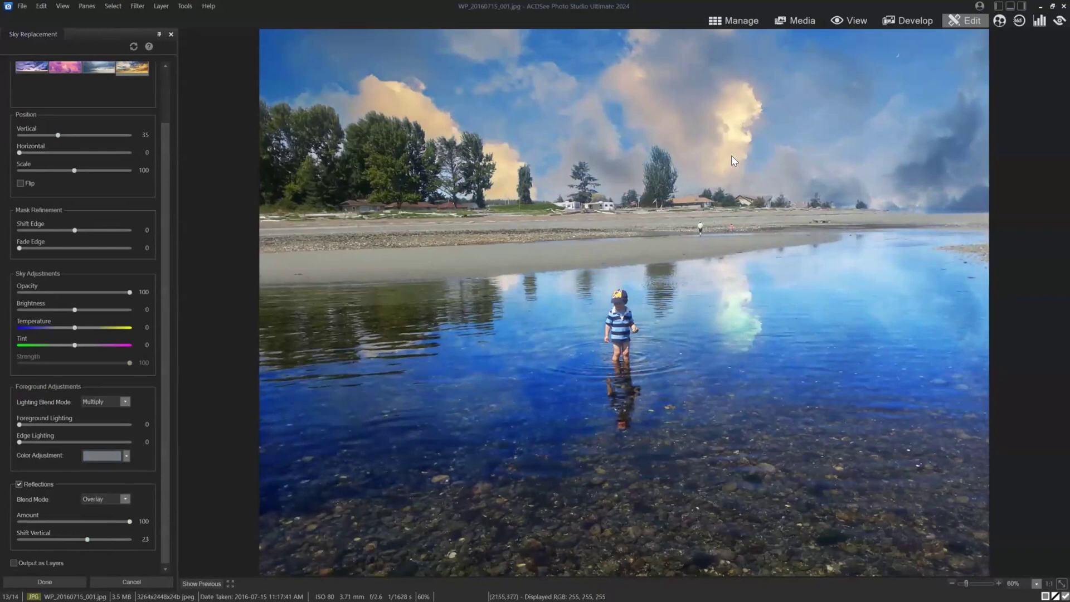
{"action": "mouse_move", "coordinate": [130, 522]}
{"action": "left_mouse_down"}
{"action": "mouse_move", "coordinate": [74, 521]}
{"action": "mouse_move", "coordinate": [112, 523]}
{"action": "left_mouse_up"}
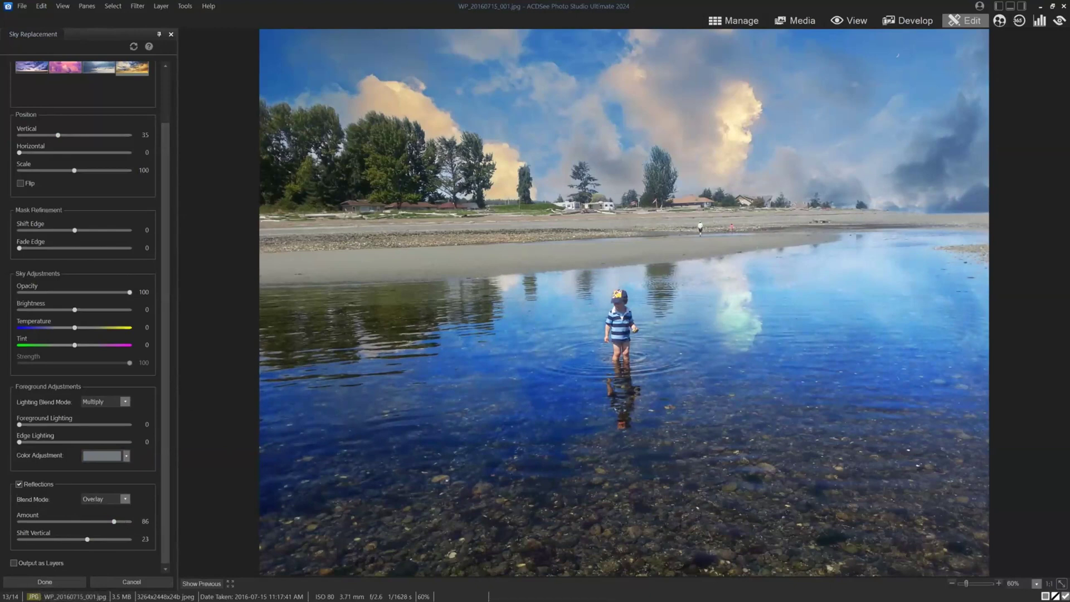
{"action": "left_click", "coordinate": [13, 563]}
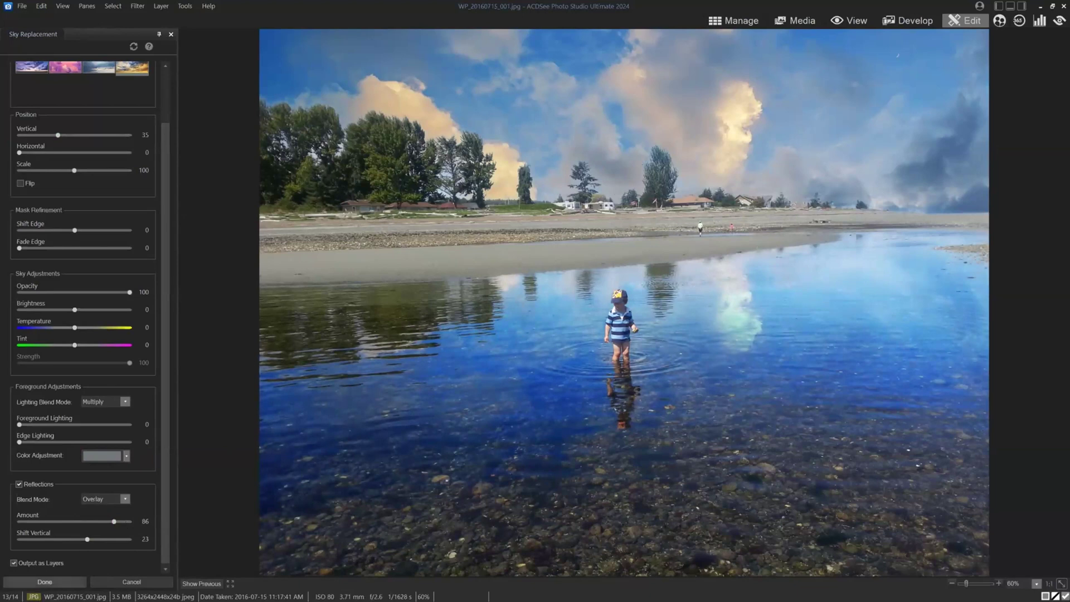
{"action": "left_click", "coordinate": [66, 581]}
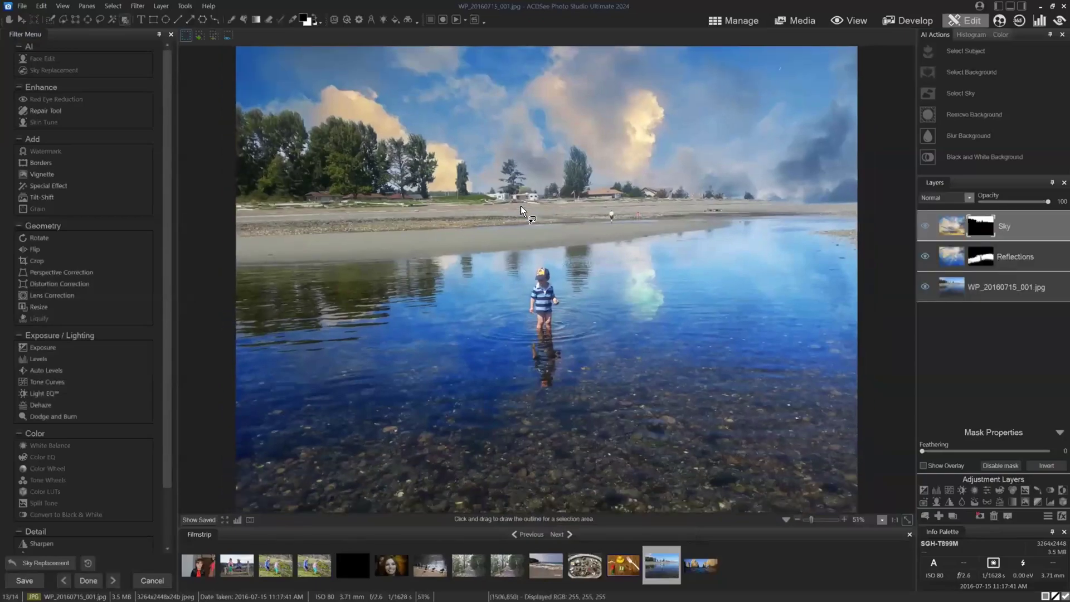
Clip a Curves adjustment layer to the Sky layer, pull its curve slightly down, and undo all edits to the beach photo
{"action": "left_click", "coordinate": [989, 280]}
{"action": "left_click", "coordinate": [1027, 255]}
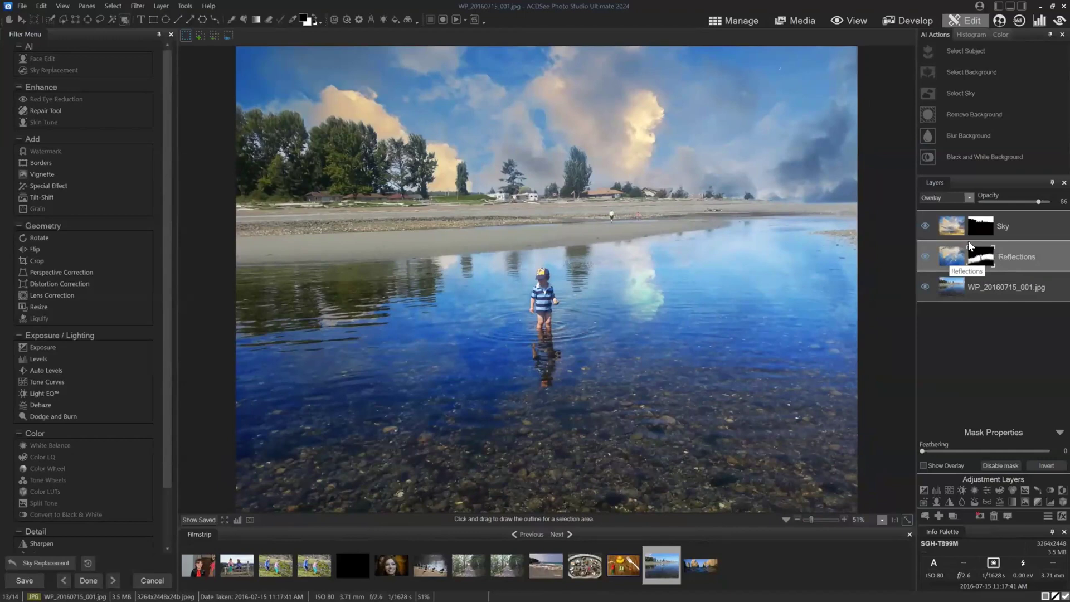
{"action": "left_click", "coordinate": [999, 236]}
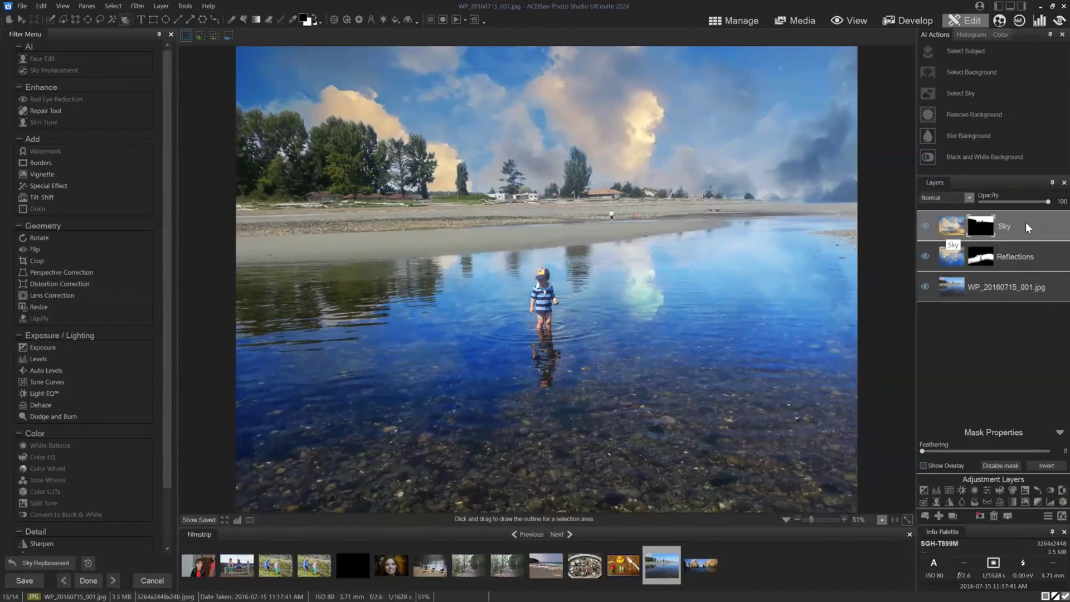
{"action": "left_click", "coordinate": [951, 487]}
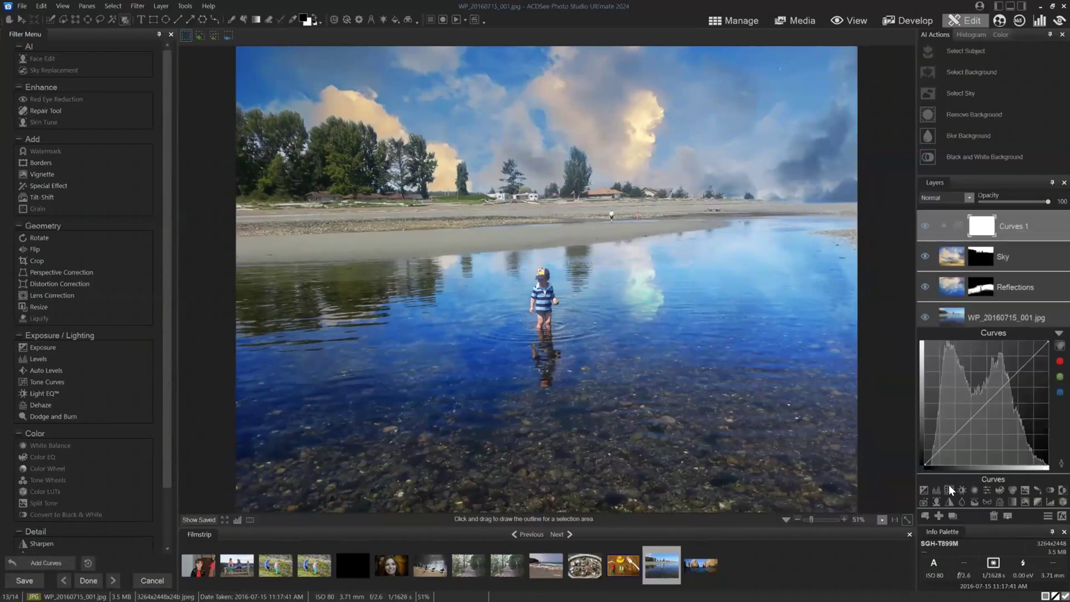
{"action": "left_click", "coordinate": [940, 223]}
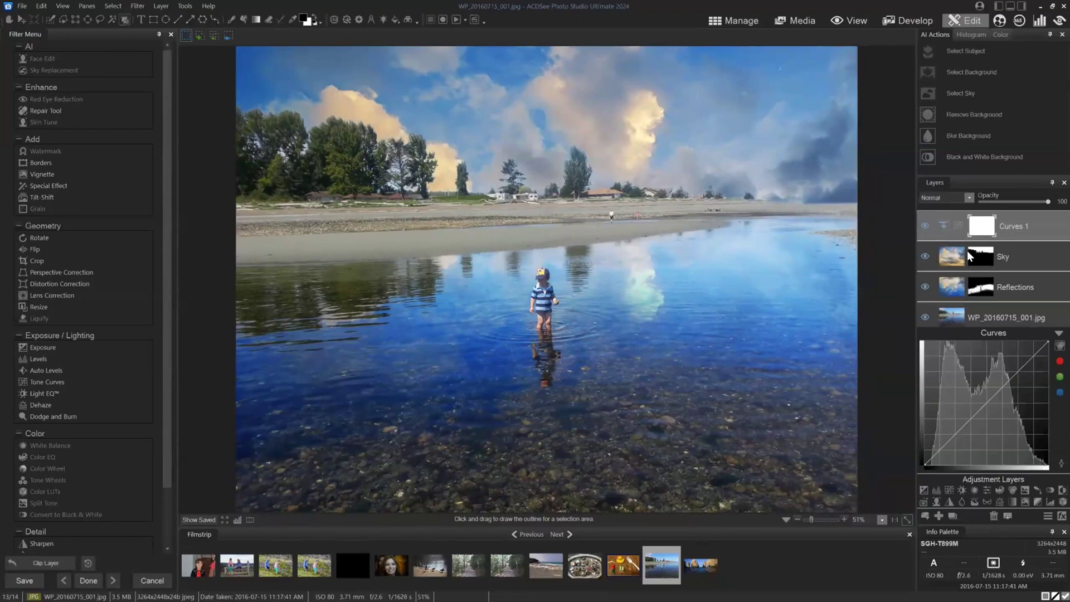
{"action": "mouse_move", "coordinate": [973, 415]}
{"action": "left_mouse_down"}
{"action": "mouse_move", "coordinate": [981, 430]}
{"action": "mouse_move", "coordinate": [967, 415]}
{"action": "mouse_move", "coordinate": [982, 419]}
{"action": "left_mouse_up"}
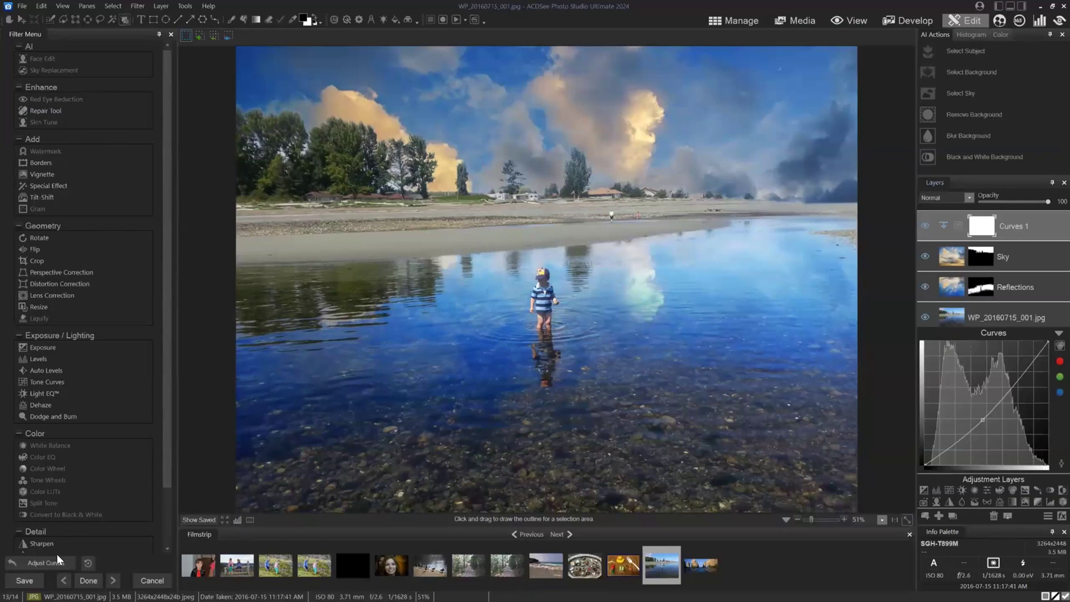
{"action": "left_click", "coordinate": [88, 563]}
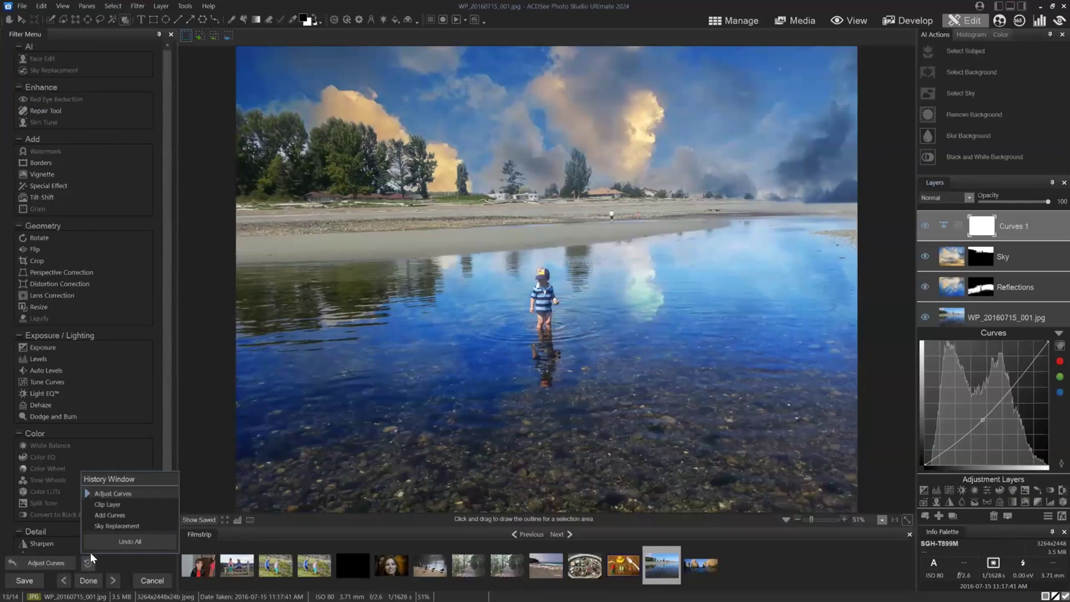
{"action": "left_click", "coordinate": [99, 541]}
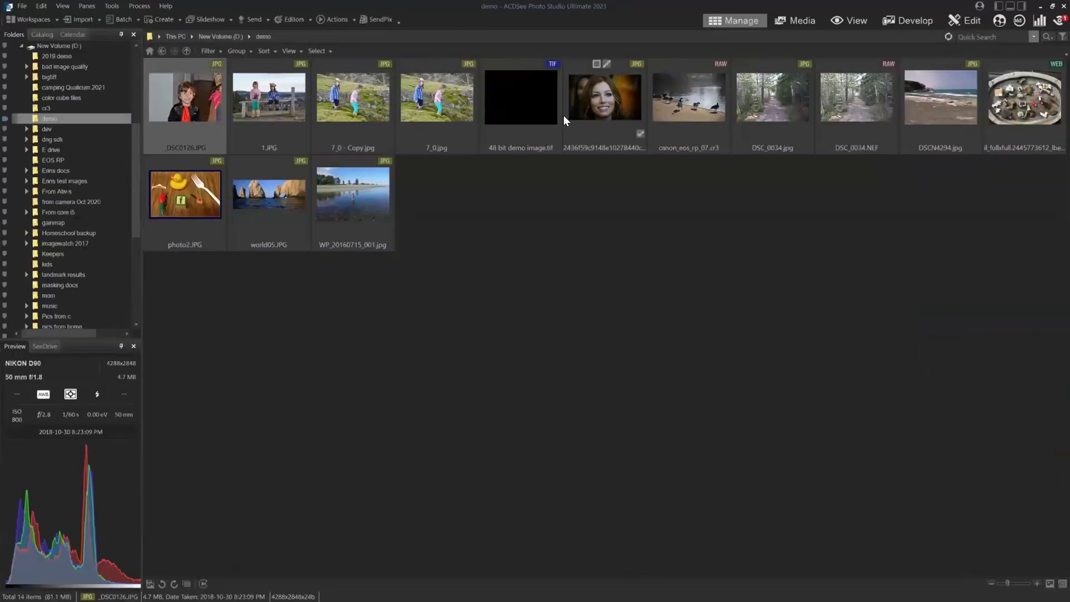
Switch to ACDSee Photo Studio Ultimate 2023, open the woman's portrait in Edit mode, and try a brush stroke on her cheek at Opacity 100, undoing it
{"action": "left_click", "coordinate": [966, 21]}
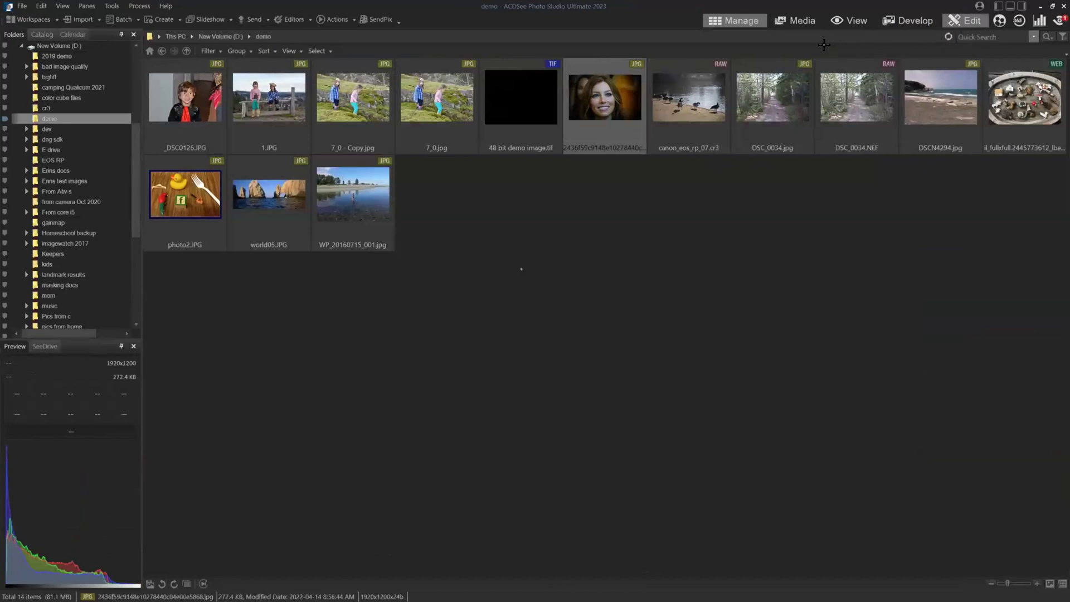
{"action": "scroll", "coordinate": [402, 351], "scroll_direction": "down", "scroll_amount": 4}
{"action": "scroll", "coordinate": [397, 343], "scroll_direction": "down", "scroll_amount": 10}
{"action": "scroll", "coordinate": [393, 332], "scroll_direction": "up", "scroll_amount": 1}
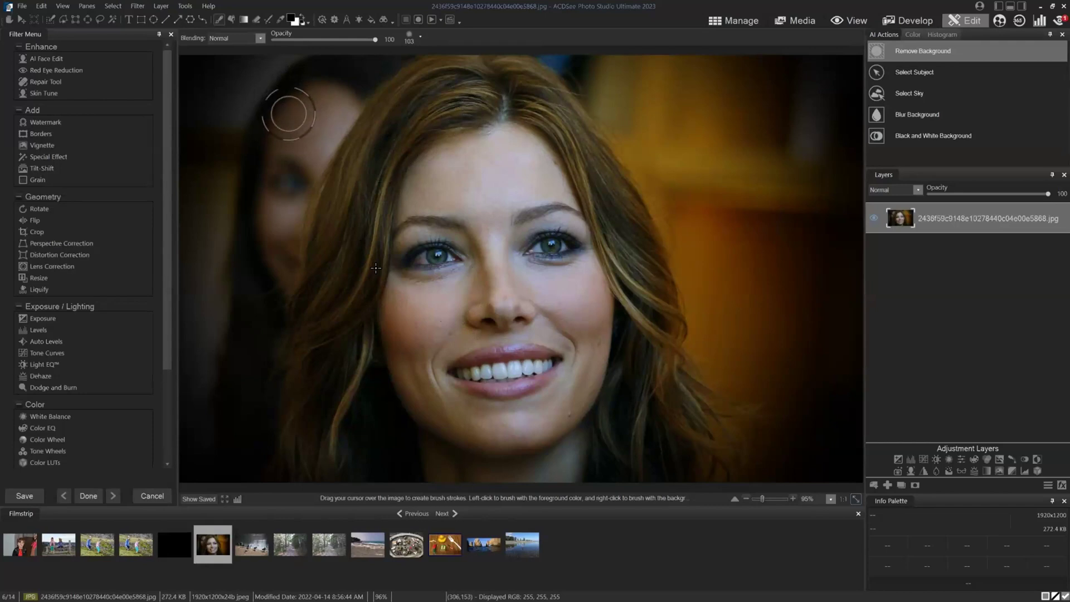
{"action": "mouse_move", "coordinate": [405, 361]}
{"action": "left_mouse_down"}
{"action": "mouse_move", "coordinate": [407, 329]}
{"action": "mouse_move", "coordinate": [411, 370]}
{"action": "mouse_move", "coordinate": [421, 307]}
{"action": "left_mouse_up"}
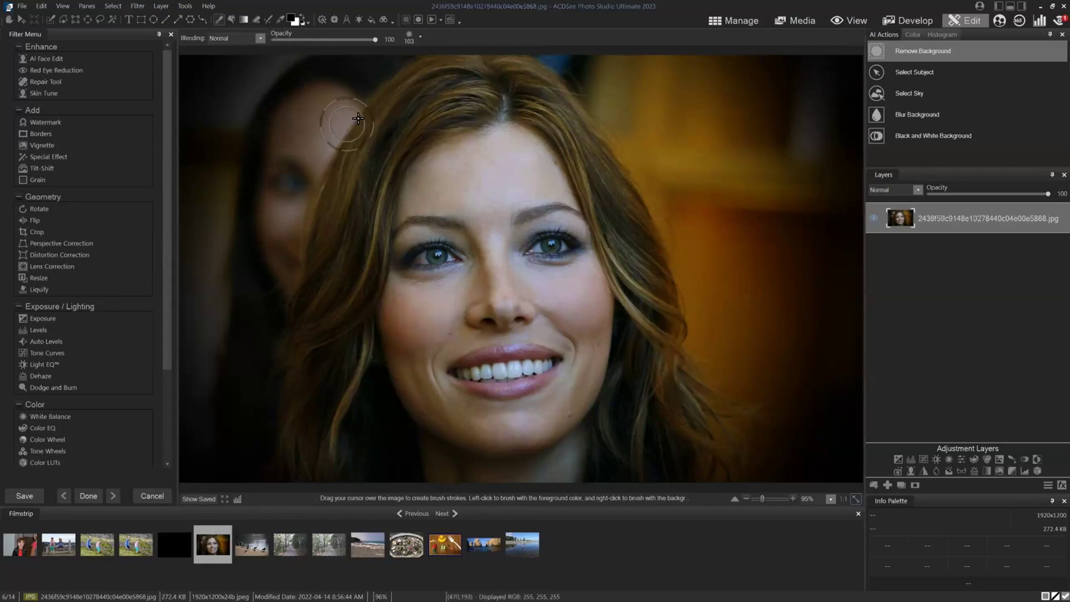
{"action": "mouse_move", "coordinate": [404, 334]}
{"action": "left_mouse_down"}
{"action": "mouse_move", "coordinate": [397, 325]}
{"action": "mouse_move", "coordinate": [441, 406]}
{"action": "left_mouse_up"}
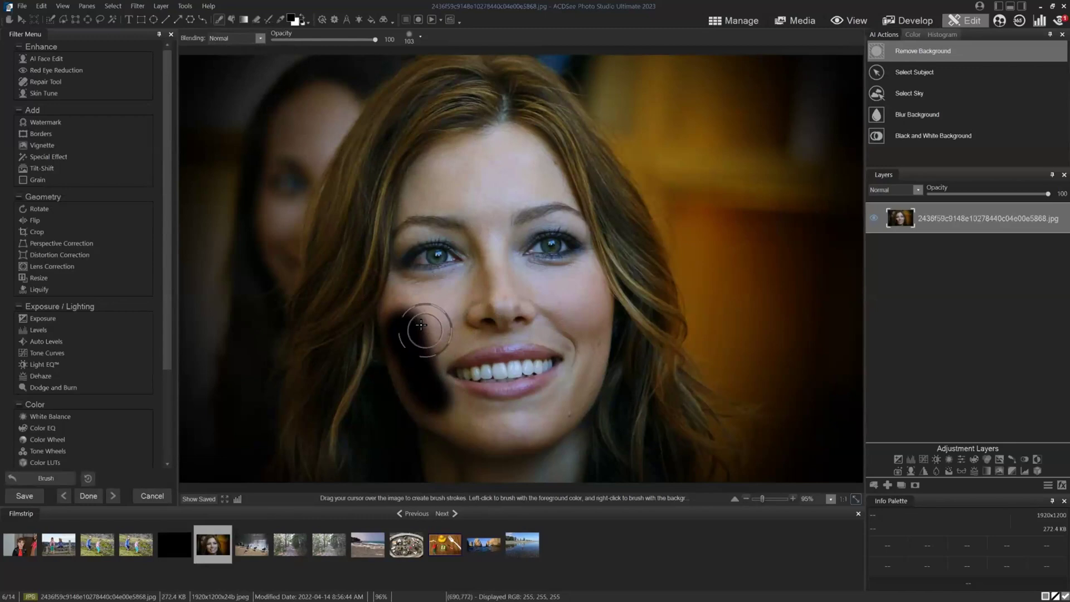
{"action": "key", "text": "ctrl+z"}
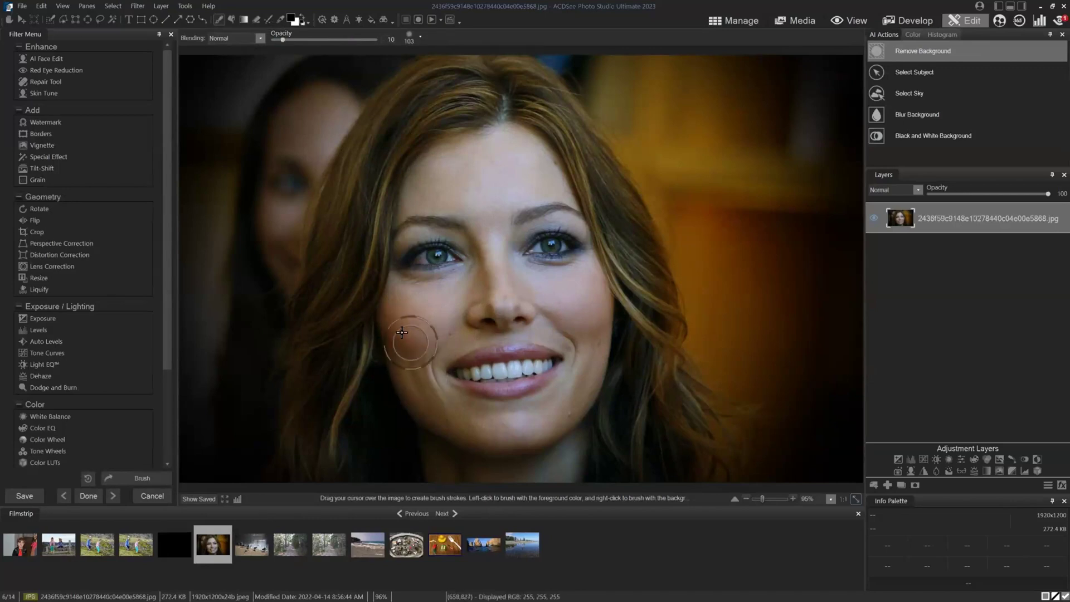
Paint overlapping brush strokes on the cheek at Opacity 10 and undo all edits
{"action": "mouse_move", "coordinate": [402, 334]}
{"action": "left_mouse_down"}
{"action": "mouse_move", "coordinate": [423, 407]}
{"action": "mouse_move", "coordinate": [432, 413]}
{"action": "mouse_move", "coordinate": [429, 388]}
{"action": "mouse_move", "coordinate": [432, 404]}
{"action": "mouse_move", "coordinate": [455, 415]}
{"action": "mouse_move", "coordinate": [393, 333]}
{"action": "mouse_move", "coordinate": [414, 361]}
{"action": "mouse_move", "coordinate": [438, 365]}
{"action": "mouse_move", "coordinate": [411, 349]}
{"action": "left_mouse_up"}
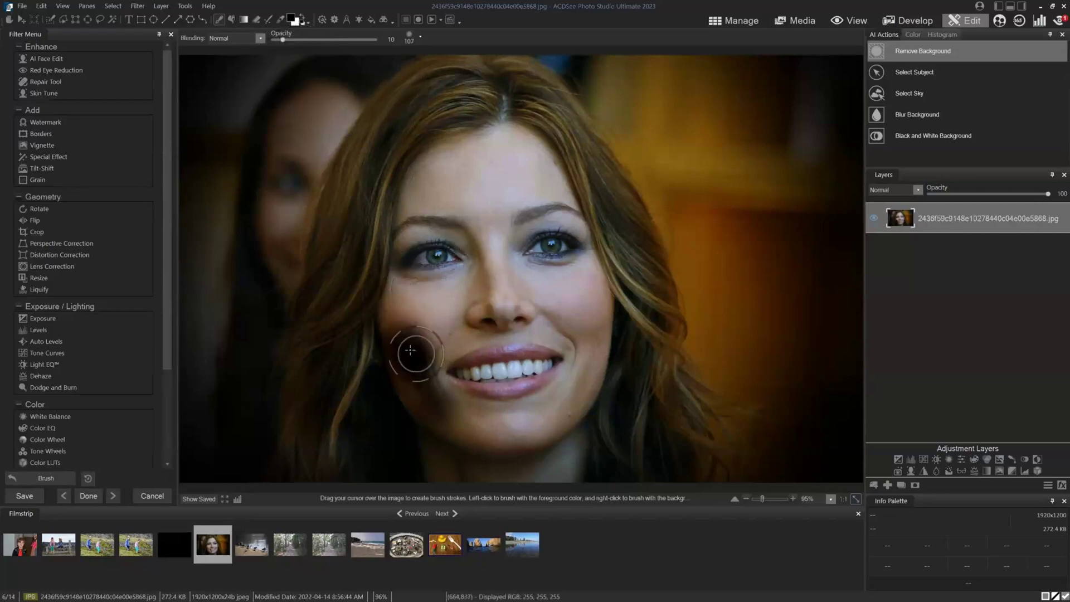
{"action": "left_click", "coordinate": [90, 477]}
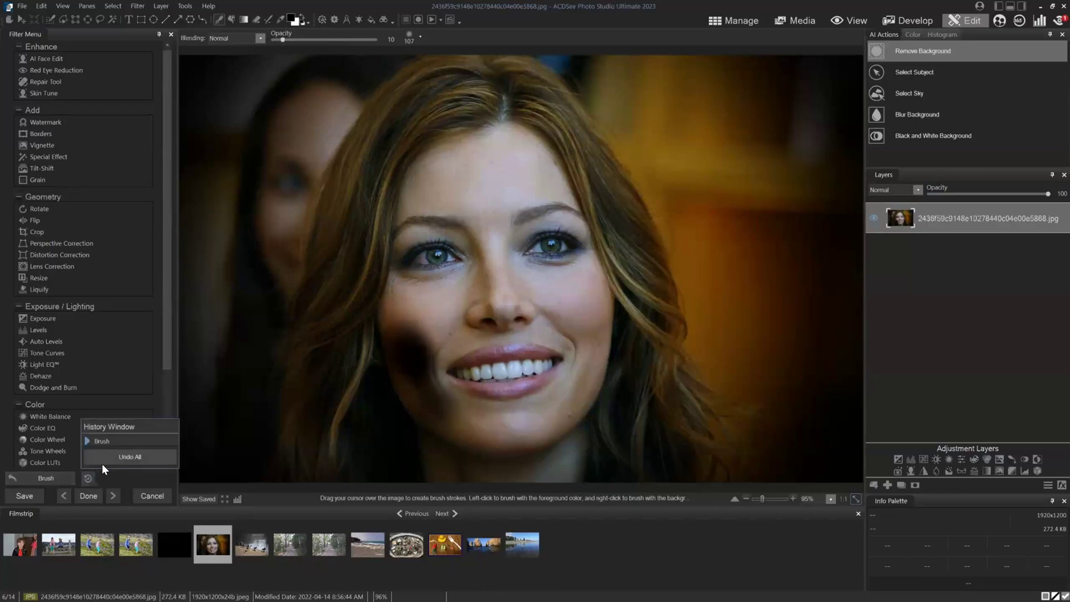
{"action": "left_click", "coordinate": [102, 463]}
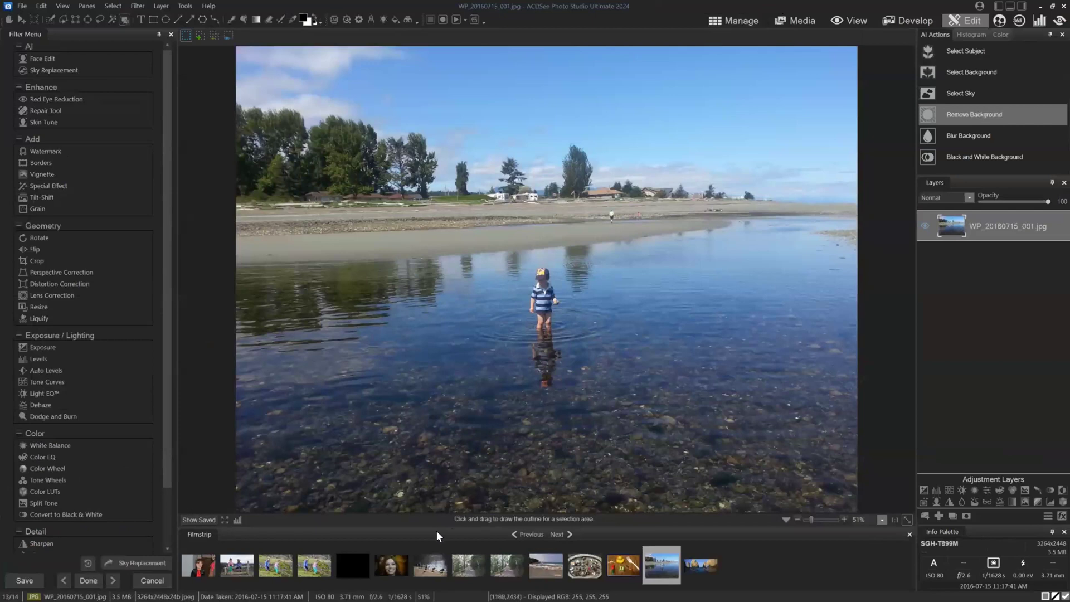
Switch to ACDSee Photo Studio Ultimate 2024, open the same portrait, and set the Brush to Size 83, Feathering 21 and Flow 11
{"action": "left_click", "coordinate": [387, 564]}
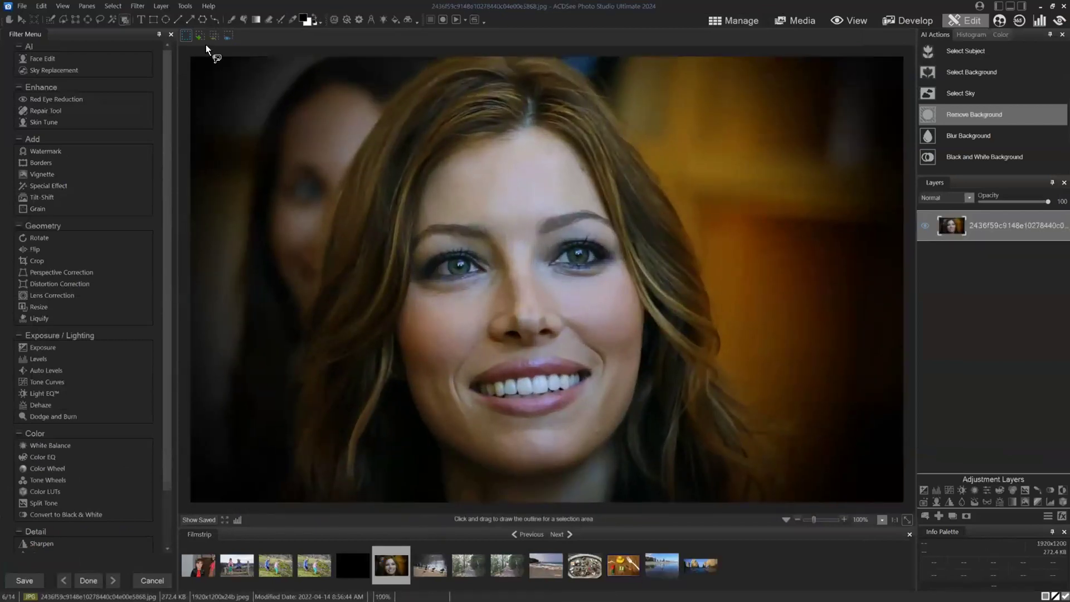
{"action": "left_click", "coordinate": [229, 21]}
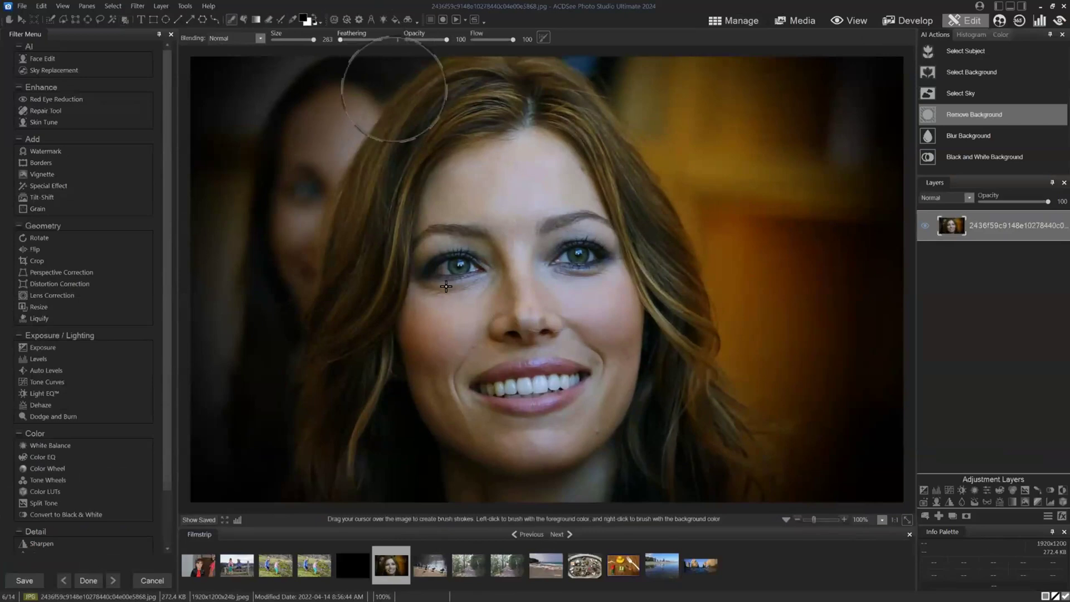
{"action": "scroll", "coordinate": [450, 321], "scroll_direction": "down", "scroll_amount": 10}
{"action": "scroll", "coordinate": [443, 315], "scroll_direction": "up", "scroll_amount": 5}
{"action": "scroll", "coordinate": [442, 313], "scroll_direction": "down", "scroll_amount": 3}
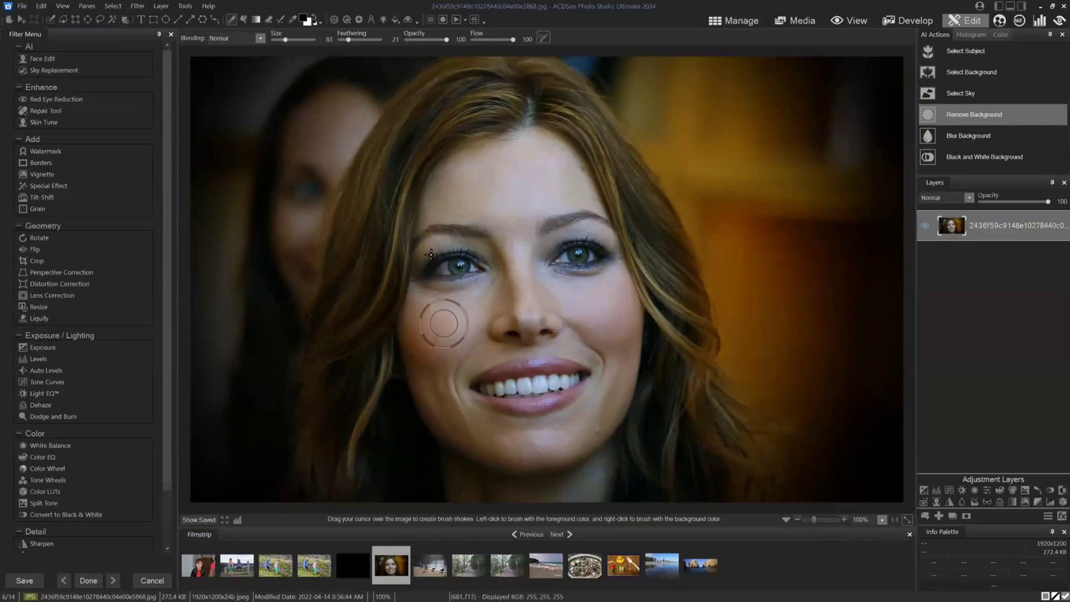
{"action": "left_click", "coordinate": [478, 39]}
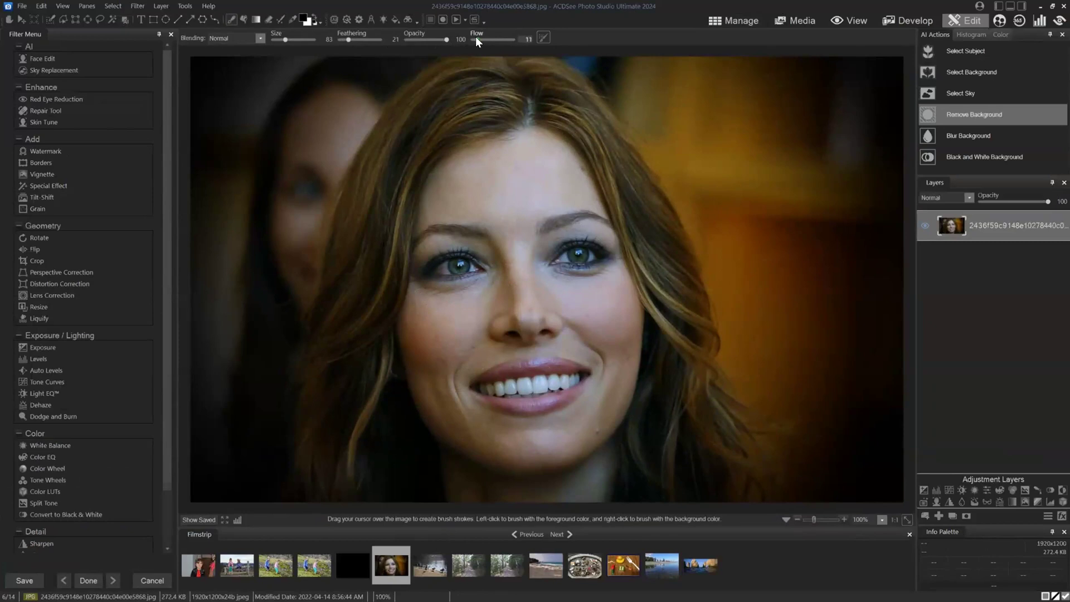
Build up a black brush stroke on the cheek at Opacity 100 and undo it
{"action": "mouse_move", "coordinate": [422, 350]}
{"action": "left_mouse_down"}
{"action": "mouse_move", "coordinate": [432, 383]}
{"action": "mouse_move", "coordinate": [412, 323]}
{"action": "mouse_move", "coordinate": [432, 384]}
{"action": "mouse_move", "coordinate": [419, 335]}
{"action": "mouse_move", "coordinate": [447, 357]}
{"action": "left_mouse_up"}
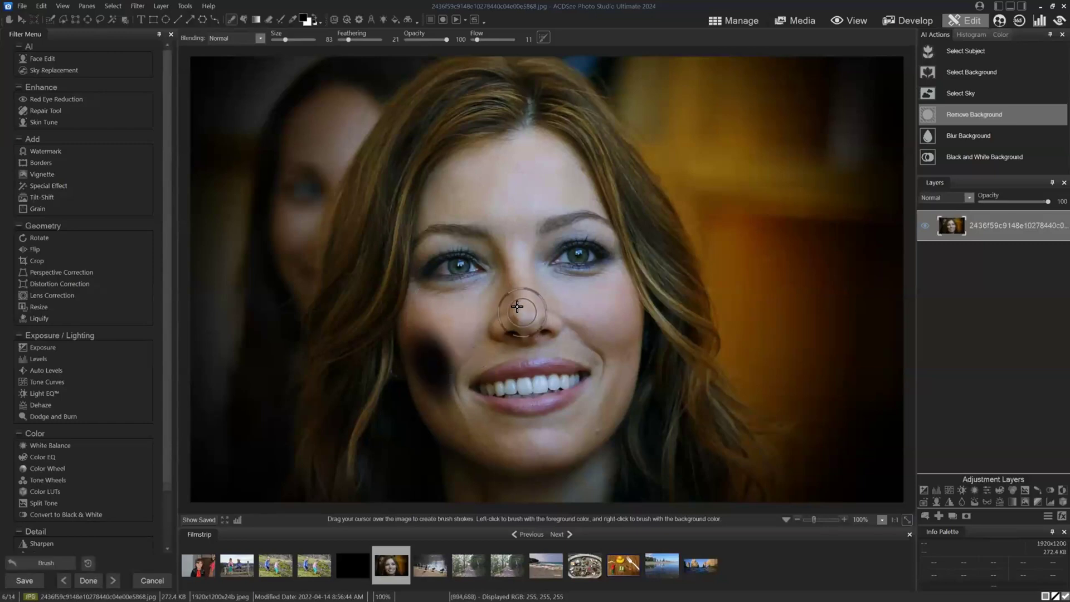
{"action": "key", "text": "ctrl+z"}
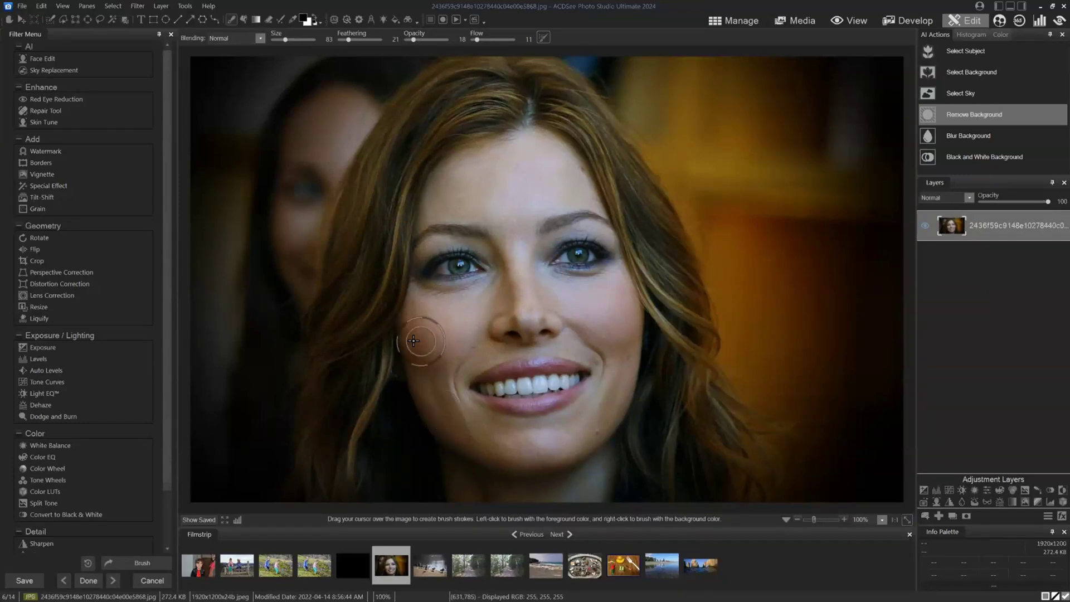
Brush lightly over the cheek and jaw at Opacity 18, compare repeatedly with the saved image, and undo the stroke
{"action": "left_click_drag", "start_coordinate": [437, 407], "coordinate": [444, 423]}
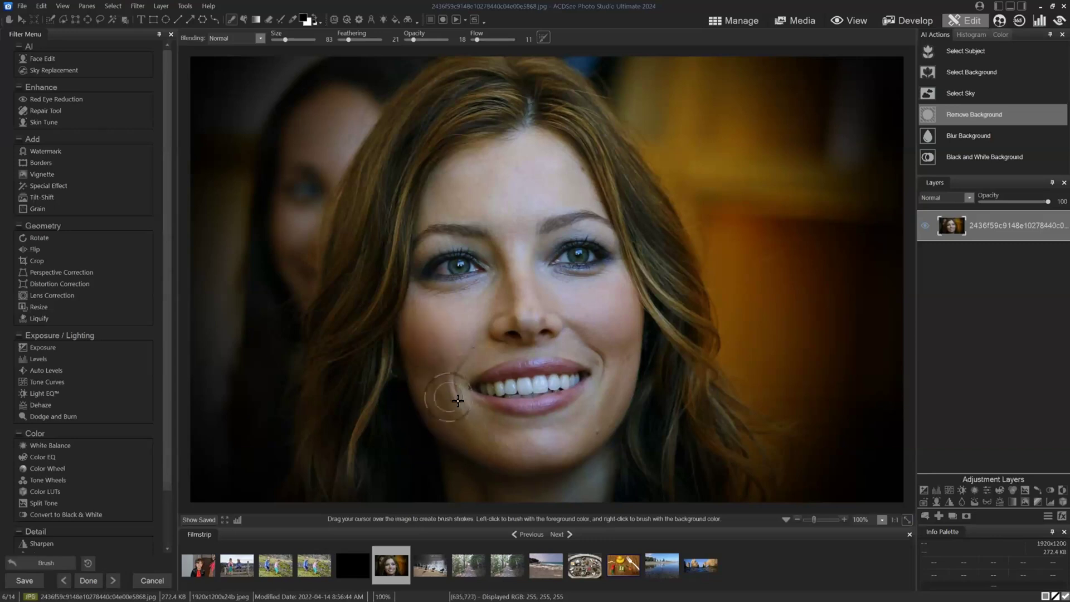
{"action": "left_click", "coordinate": [206, 518]}
{"action": "left_click", "coordinate": [206, 518]}
{"action": "left_click", "coordinate": [206, 518]}
{"action": "left_click", "coordinate": [206, 519]}
{"action": "left_click", "coordinate": [206, 519]}
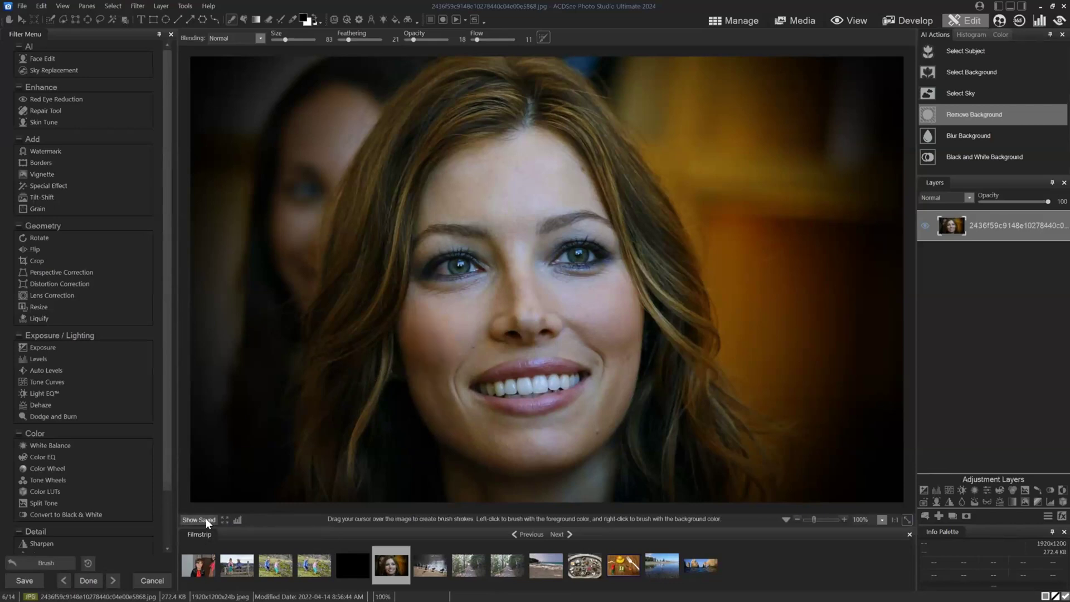
{"action": "left_click", "coordinate": [206, 518]}
{"action": "left_click", "coordinate": [58, 563]}
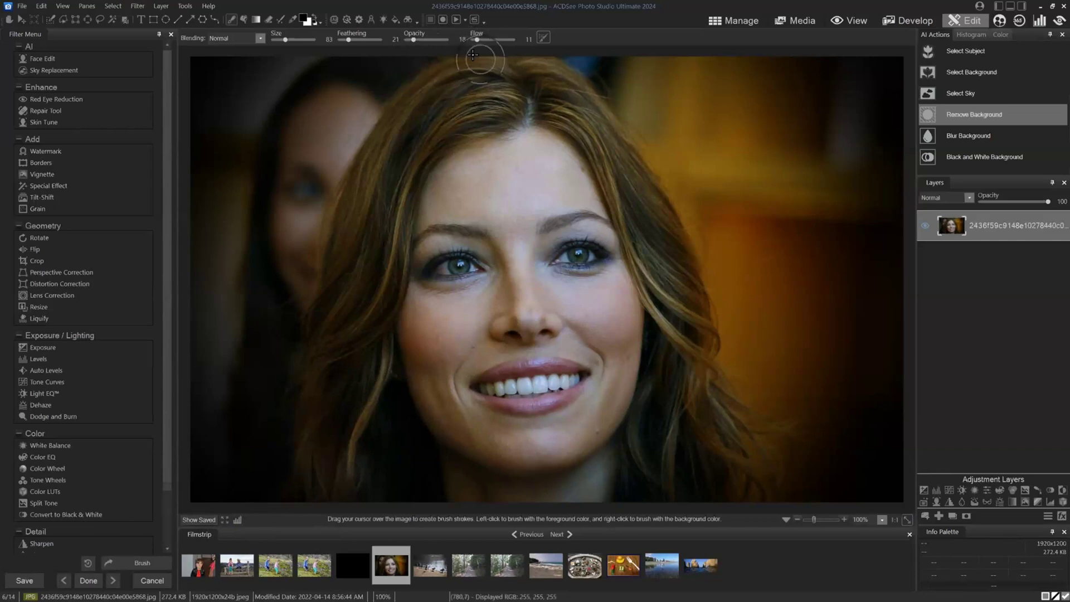
Set the brush tip's Roundness to 35 and its Angle to 105 in the brush settings
{"action": "left_click", "coordinate": [544, 34]}
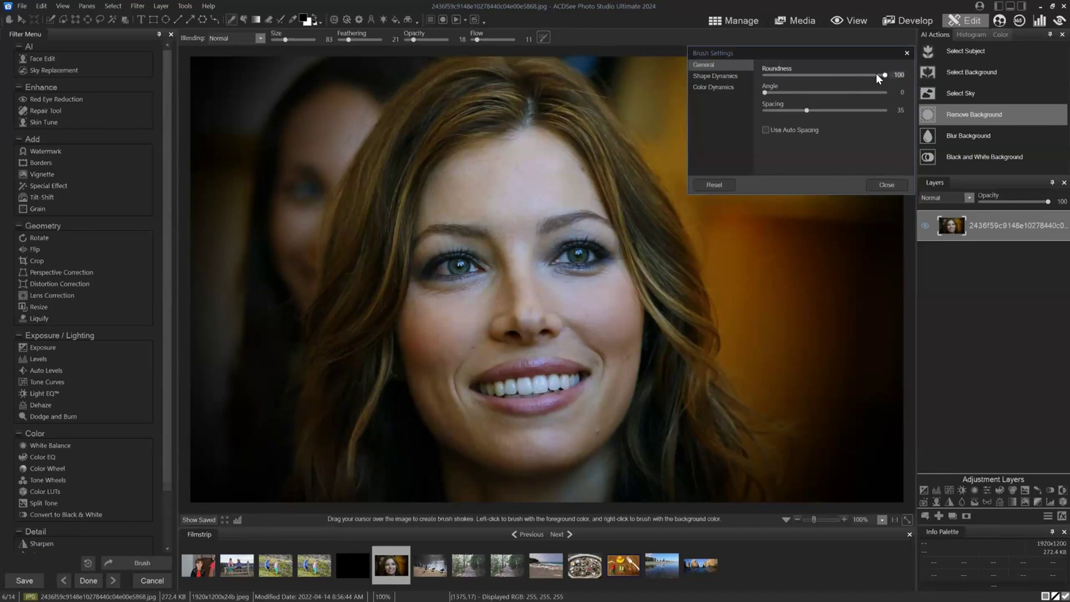
{"action": "mouse_move", "coordinate": [874, 74]}
{"action": "left_mouse_down"}
{"action": "mouse_move", "coordinate": [794, 75]}
{"action": "mouse_move", "coordinate": [823, 74]}
{"action": "mouse_move", "coordinate": [767, 86]}
{"action": "mouse_move", "coordinate": [835, 92]}
{"action": "left_mouse_up"}
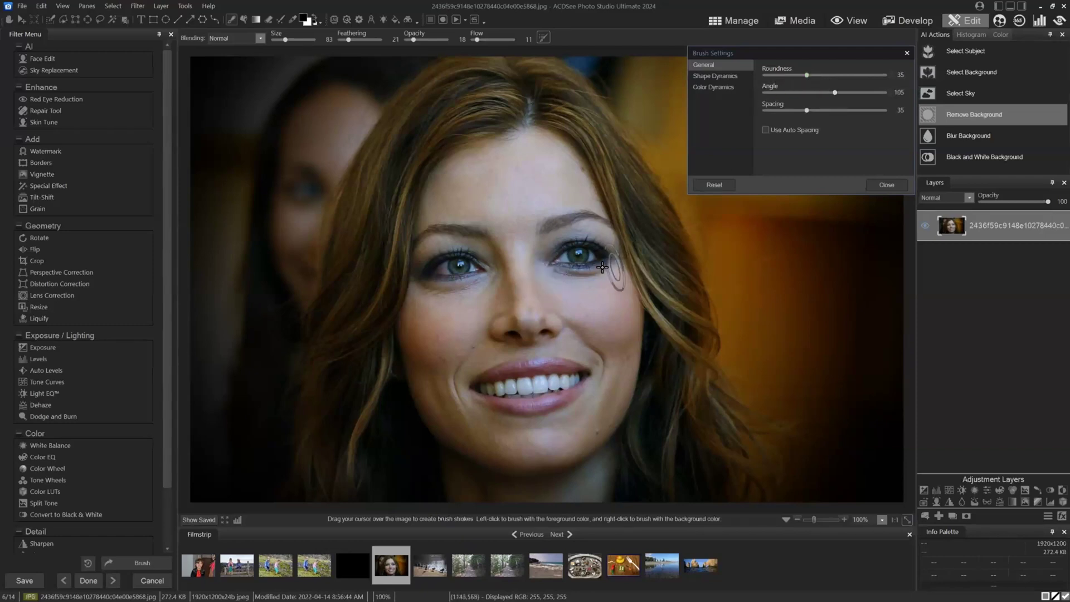
Set the brush tip's Angle to 80, test the oval tip on the portrait and undo the test strokes
{"action": "left_click", "coordinate": [562, 292]}
{"action": "left_click_drag", "start_coordinate": [834, 92], "coordinate": [812, 91]}
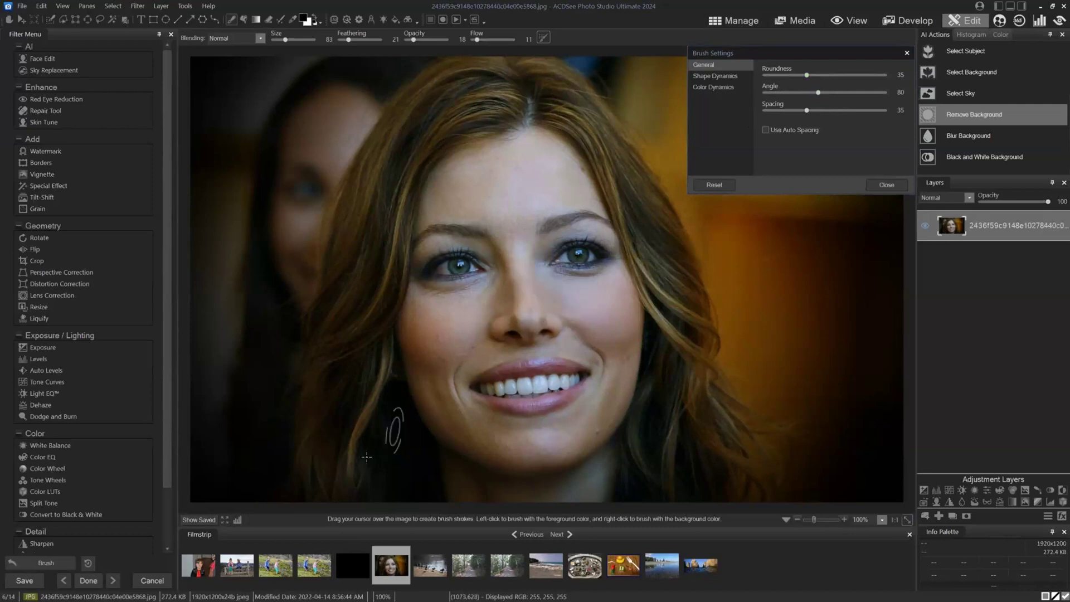
{"action": "left_click", "coordinate": [58, 566]}
{"action": "left_click", "coordinate": [58, 566]}
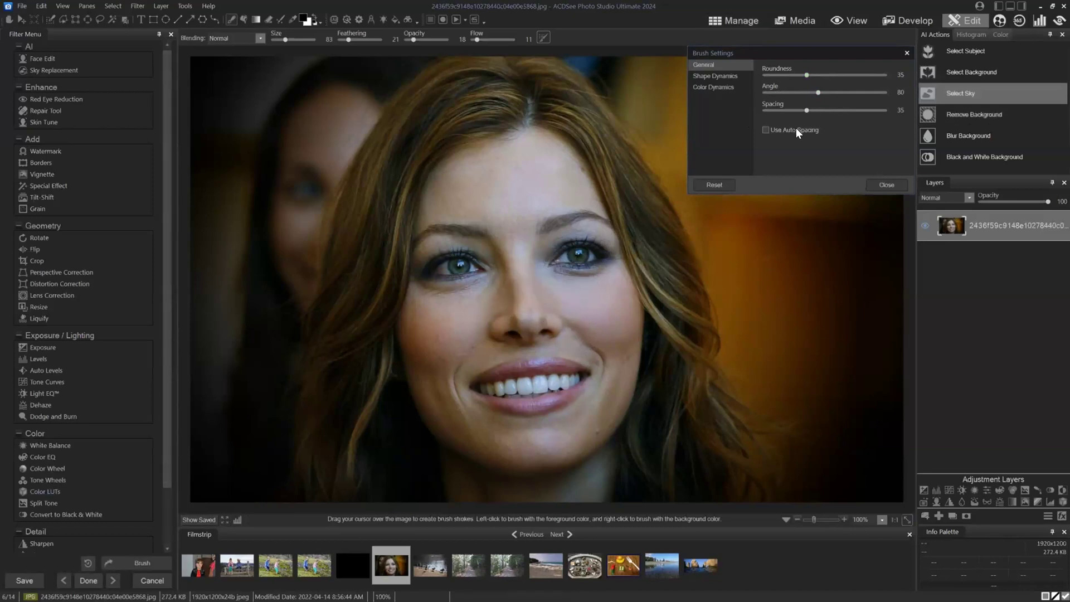
Set the brush Spacing to 80, toggle auto spacing, and set Size Jitter to 48
{"action": "mouse_move", "coordinate": [836, 110]}
{"action": "left_mouse_down"}
{"action": "mouse_move", "coordinate": [808, 110]}
{"action": "mouse_move", "coordinate": [862, 109]}
{"action": "left_mouse_up"}
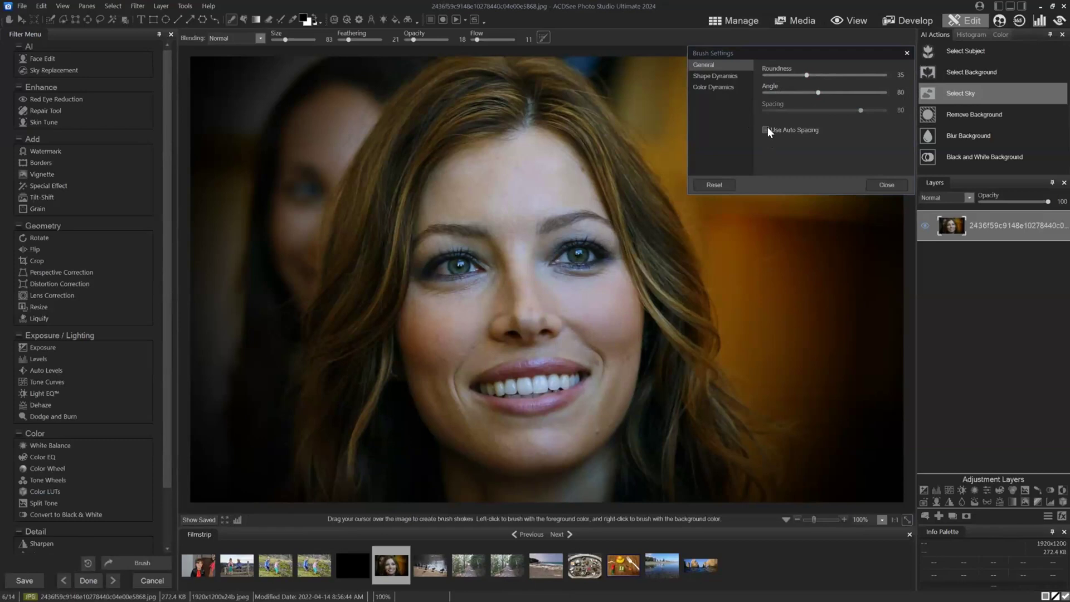
{"action": "left_click_drag", "start_coordinate": [859, 110], "coordinate": [866, 110]}
{"action": "left_click", "coordinate": [727, 76]}
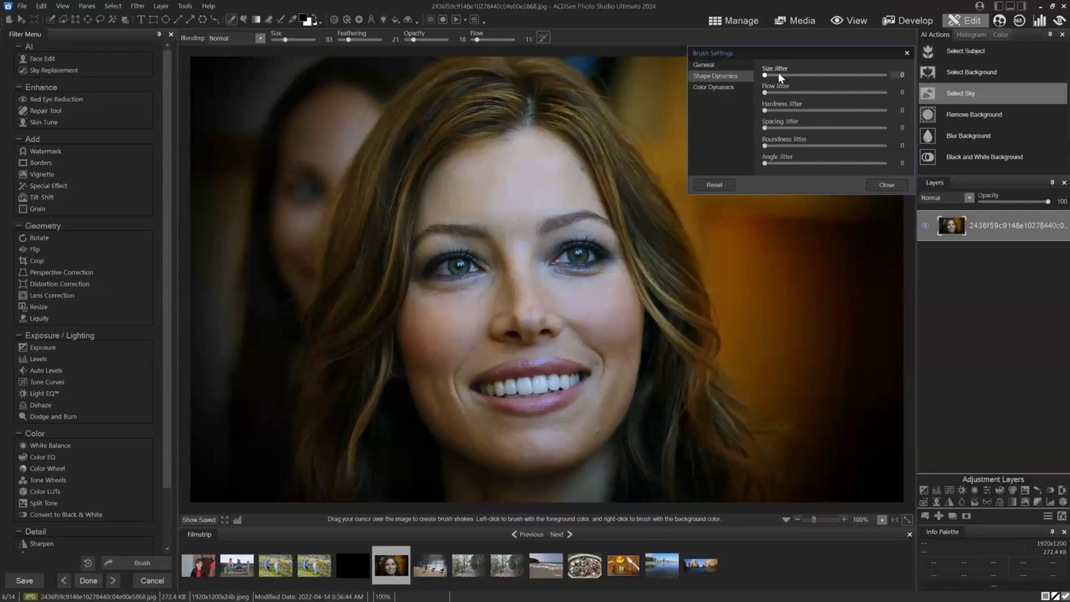
{"action": "left_click_drag", "start_coordinate": [781, 72], "coordinate": [821, 71]}
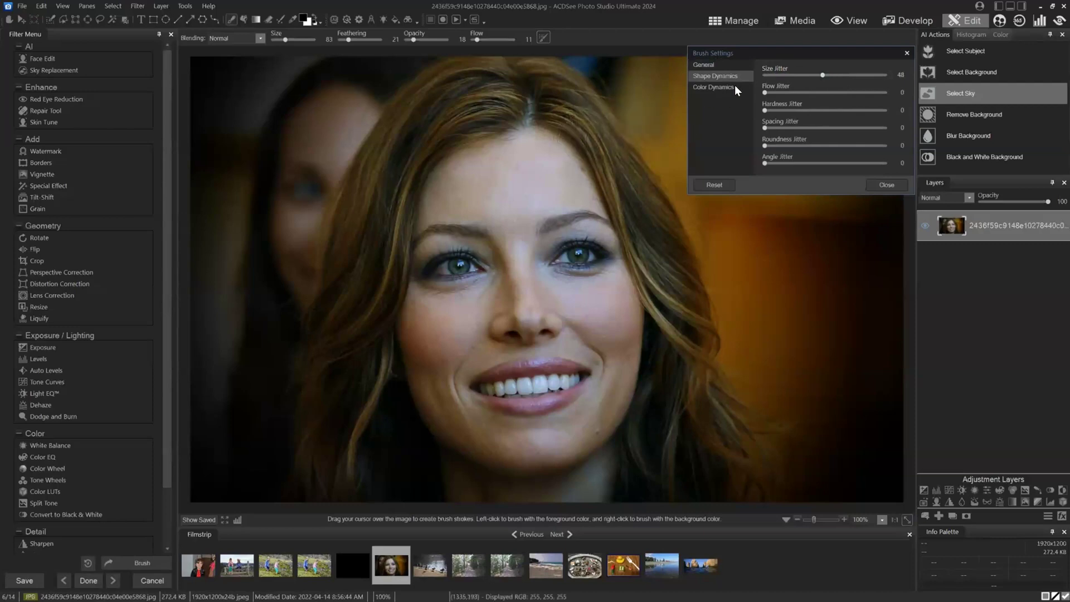
Reset the brush settings, turn off auto spacing and set Spacing to 82
{"action": "left_click", "coordinate": [727, 182]}
{"action": "left_click", "coordinate": [721, 64]}
{"action": "left_click", "coordinate": [768, 129]}
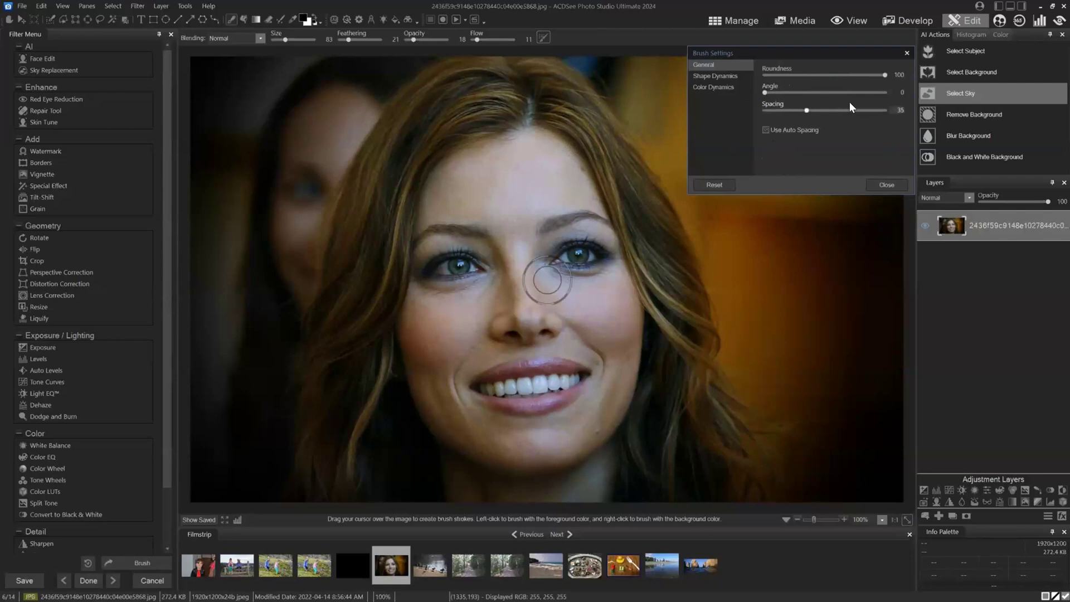
Set Feathering to 0, Opacity to 100 and Flow to 100, and paint a black stroke across the hairline
{"action": "left_click", "coordinate": [727, 76]}
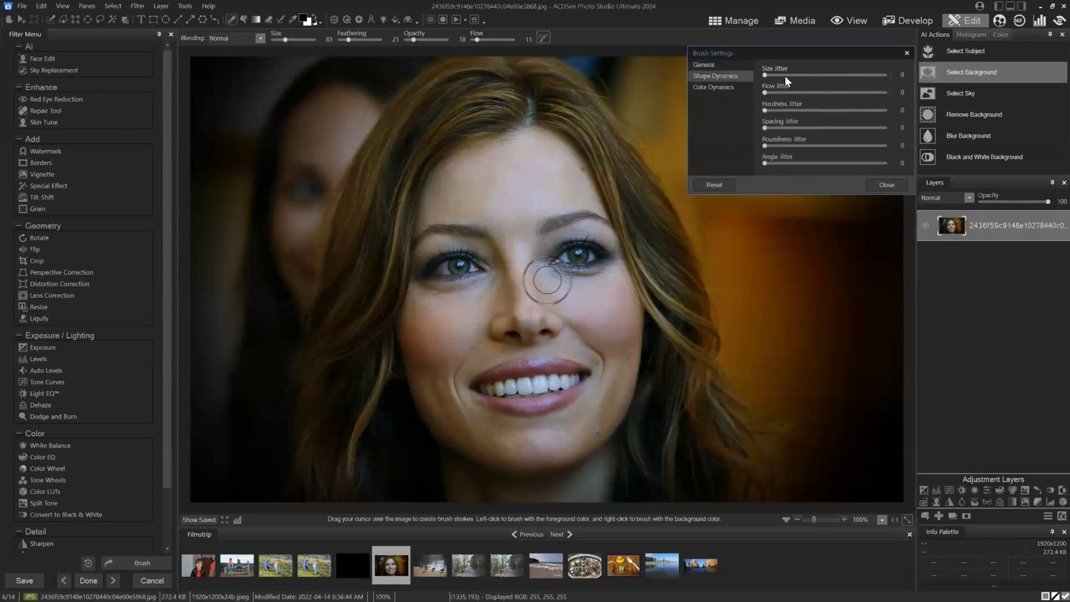
{"action": "left_click_drag", "start_coordinate": [580, 128], "coordinate": [487, 159]}
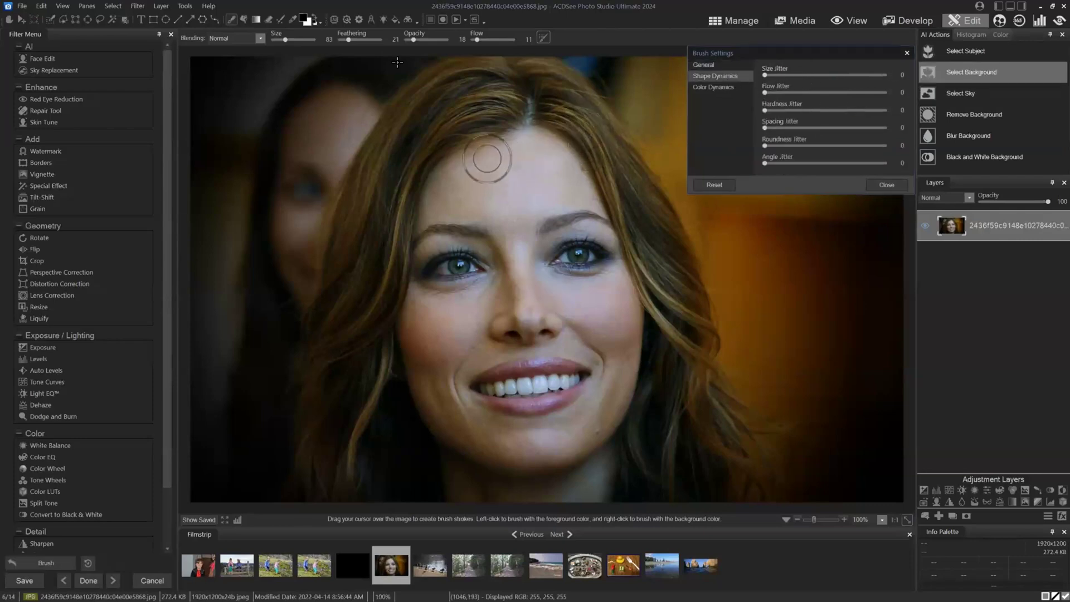
{"action": "left_click_drag", "start_coordinate": [349, 39], "coordinate": [338, 40]}
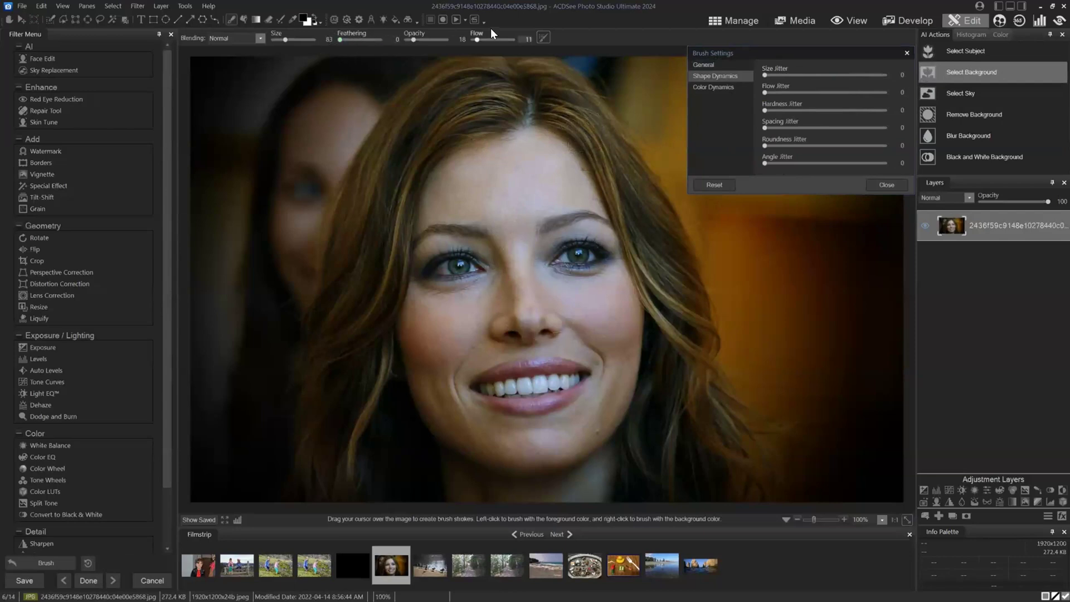
{"action": "mouse_move", "coordinate": [596, 128]}
{"action": "left_mouse_down"}
{"action": "mouse_move", "coordinate": [388, 161]}
{"action": "mouse_move", "coordinate": [351, 173]}
{"action": "mouse_move", "coordinate": [287, 235]}
{"action": "left_mouse_up"}
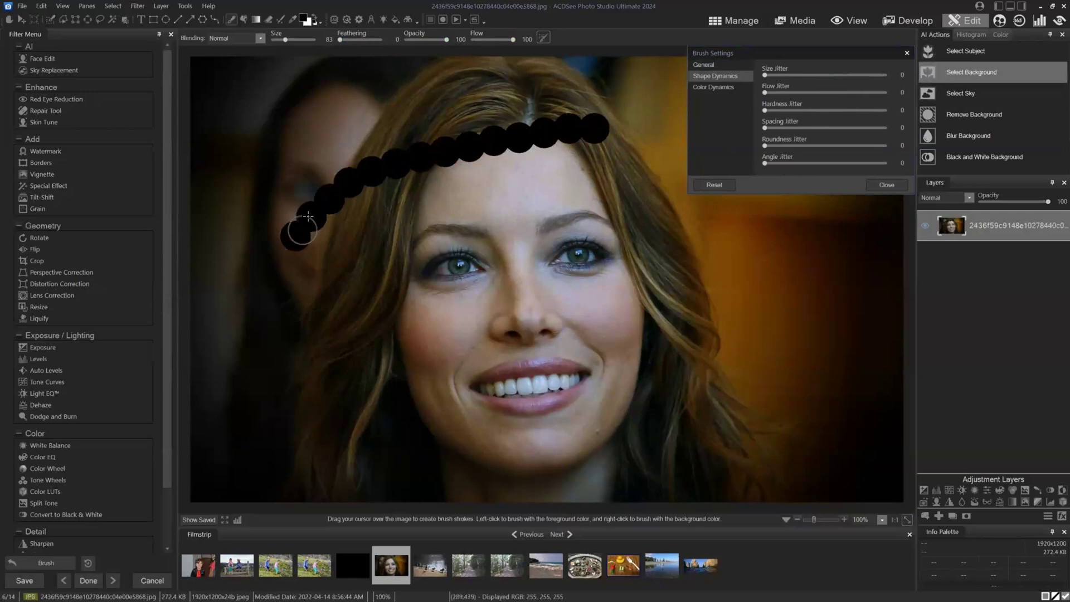
Increase the brush Size to 87, set Size Jitter to 73, and paint a second stroke across the forehead
{"action": "scroll", "coordinate": [446, 142], "scroll_direction": "up", "scroll_amount": 2}
{"action": "mouse_move", "coordinate": [765, 75]}
{"action": "left_mouse_down"}
{"action": "mouse_move", "coordinate": [882, 74]}
{"action": "mouse_move", "coordinate": [851, 68]}
{"action": "left_mouse_up"}
{"action": "mouse_move", "coordinate": [591, 166]}
{"action": "left_mouse_down"}
{"action": "mouse_move", "coordinate": [352, 232]}
{"action": "mouse_move", "coordinate": [304, 280]}
{"action": "left_mouse_up"}
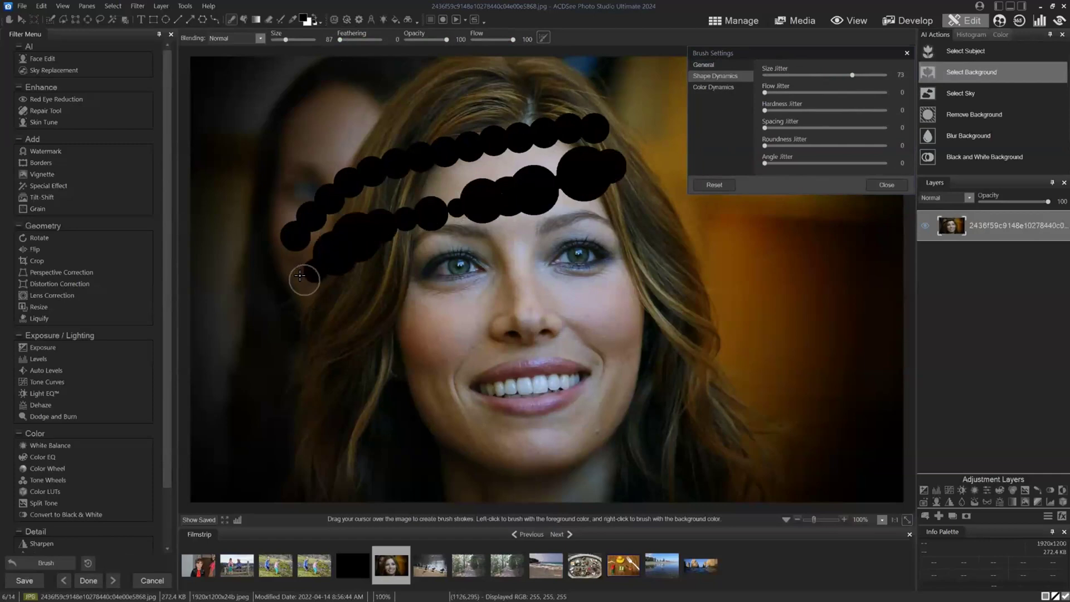
Set Size Jitter back to 0 and paint a third stroke across the eyes
{"action": "left_click_drag", "start_coordinate": [831, 75], "coordinate": [744, 88]}
{"action": "scroll", "coordinate": [797, 119], "scroll_direction": "up", "scroll_amount": 5}
{"action": "mouse_move", "coordinate": [647, 218]}
{"action": "left_mouse_down"}
{"action": "mouse_move", "coordinate": [537, 245]}
{"action": "mouse_move", "coordinate": [318, 341]}
{"action": "left_mouse_up"}
Set Roundness Jitter to 84, paint a stroke across the nose and cheek, and undo all the brush strokes
{"action": "scroll", "coordinate": [797, 129], "scroll_direction": "down", "scroll_amount": 2}
{"action": "mouse_move", "coordinate": [672, 272]}
{"action": "left_mouse_down"}
{"action": "mouse_move", "coordinate": [583, 290]}
{"action": "mouse_move", "coordinate": [485, 358]}
{"action": "mouse_move", "coordinate": [343, 436]}
{"action": "left_mouse_up"}
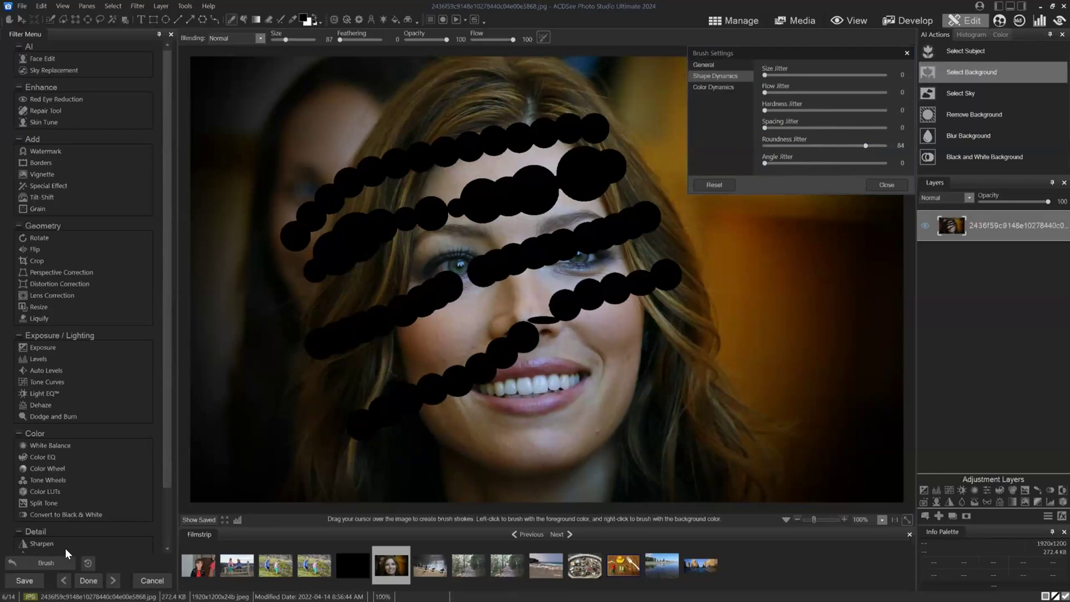
{"action": "left_click", "coordinate": [87, 564]}
{"action": "left_click", "coordinate": [128, 539]}
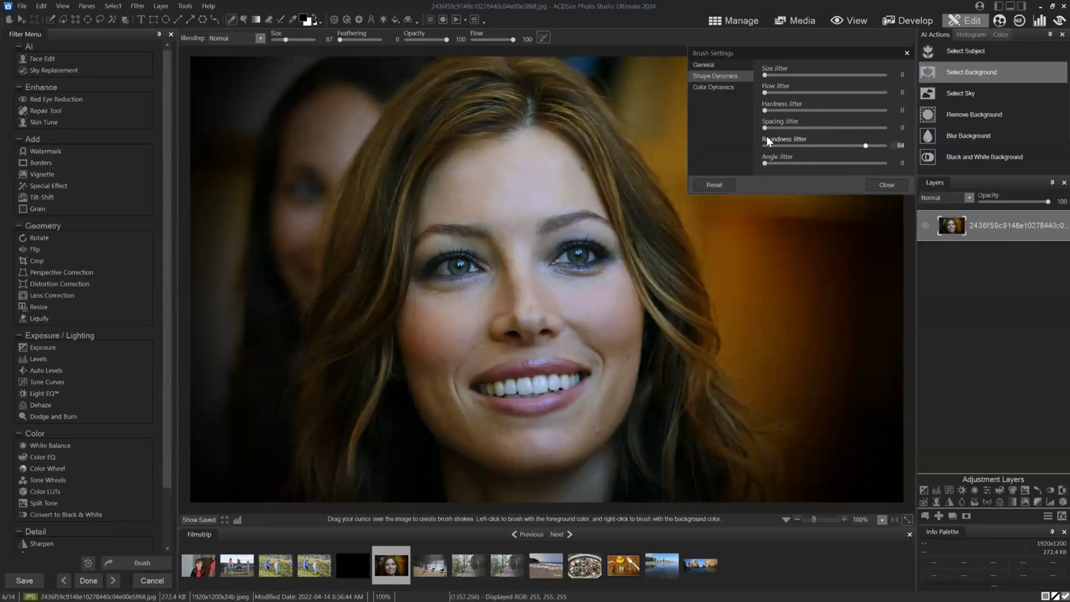
{"action": "left_click", "coordinate": [720, 89]}
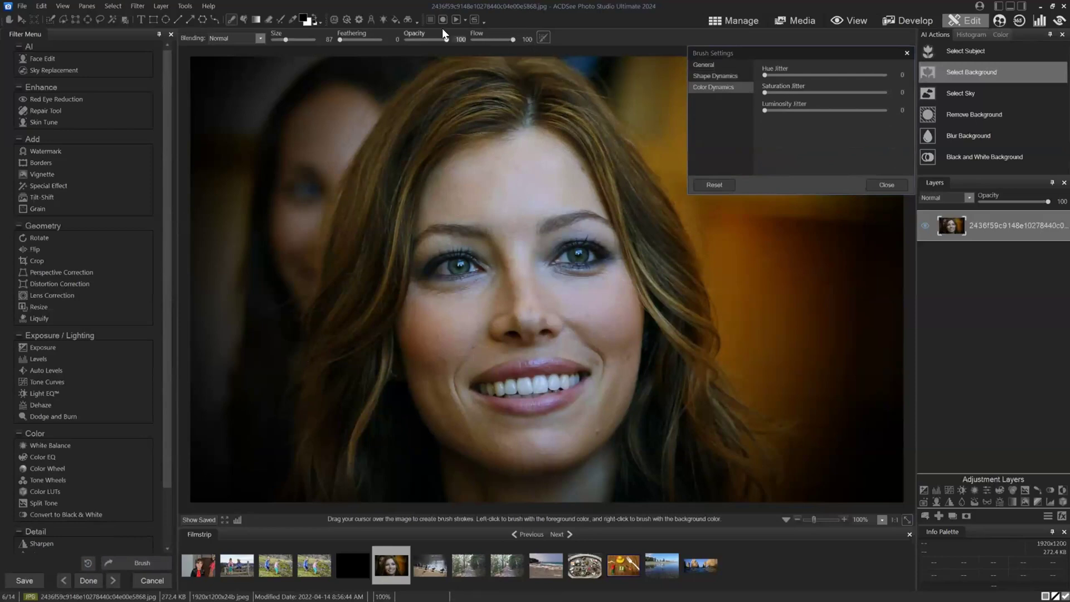
{"action": "left_click", "coordinate": [294, 19]}
{"action": "left_click", "coordinate": [303, 19]}
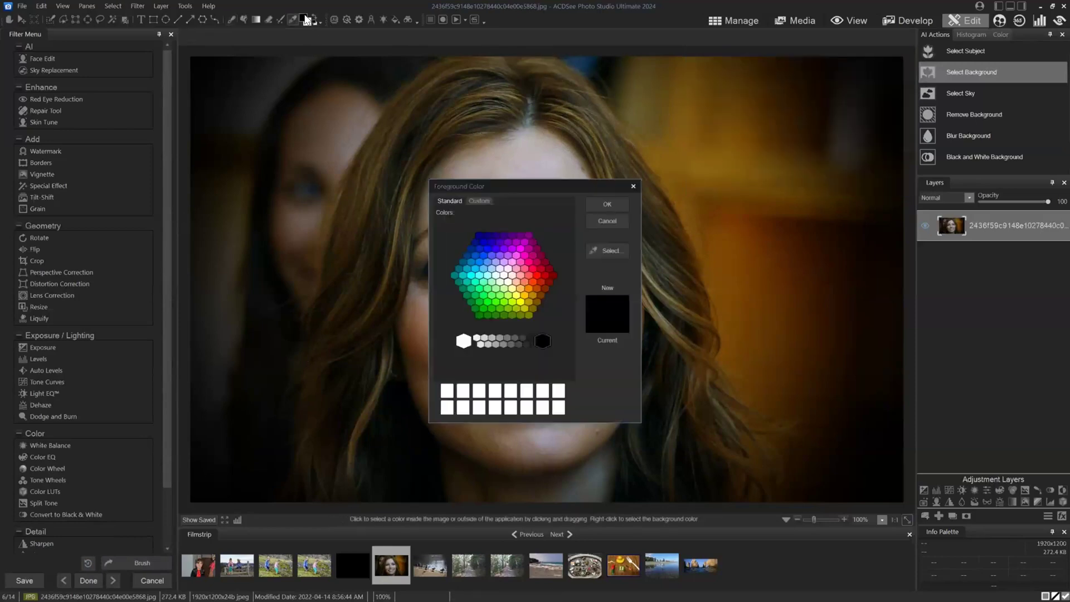
{"action": "left_click", "coordinate": [533, 272]}
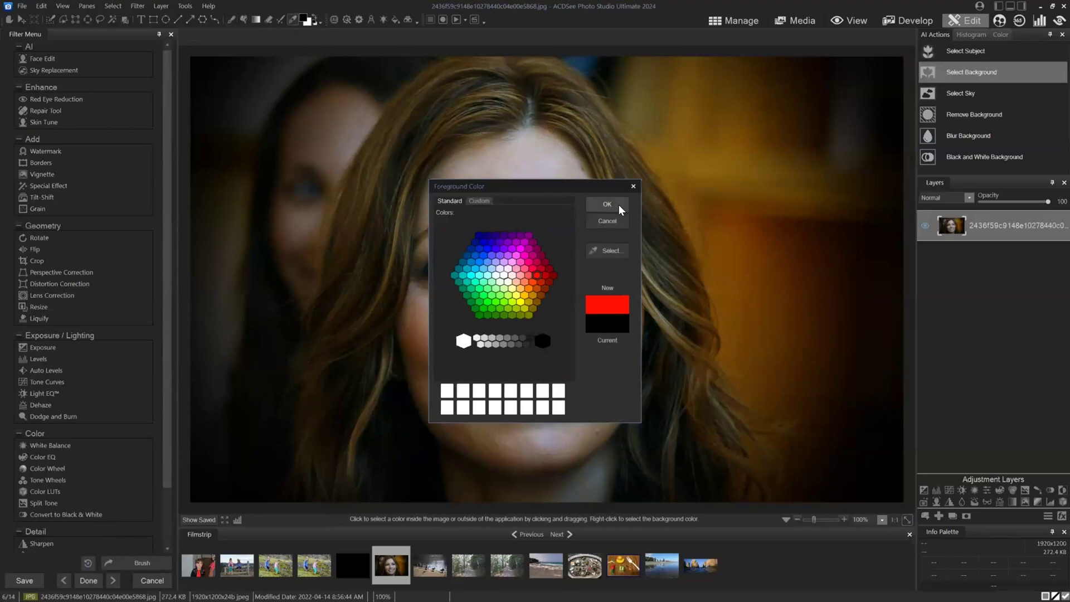
{"action": "left_click", "coordinate": [633, 186]}
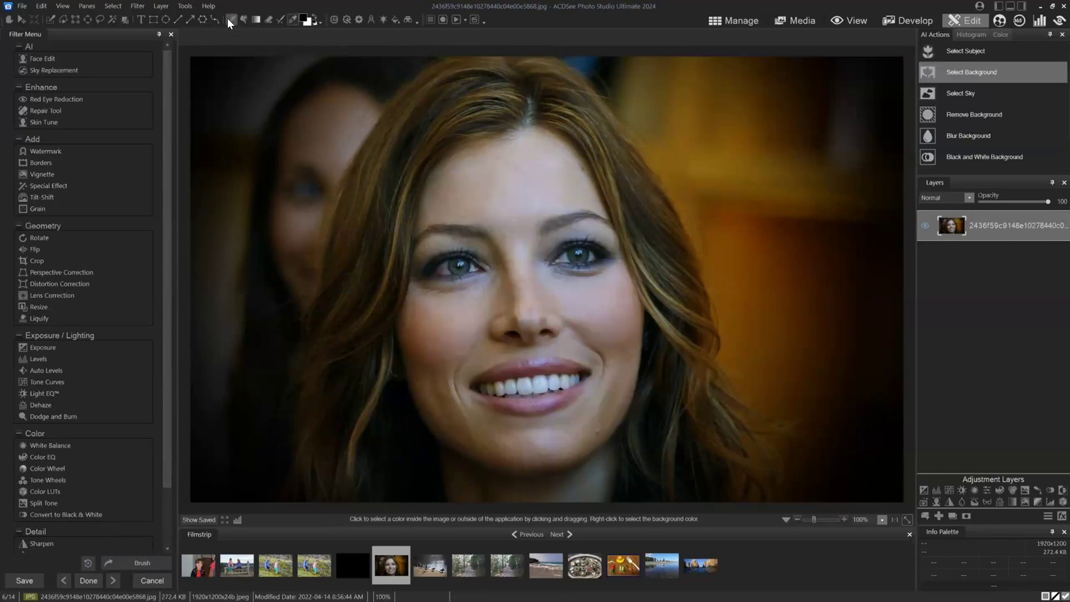
Reselect the Brush tool and set the foreground color to red
{"action": "left_click", "coordinate": [229, 19]}
{"action": "left_click", "coordinate": [302, 22]}
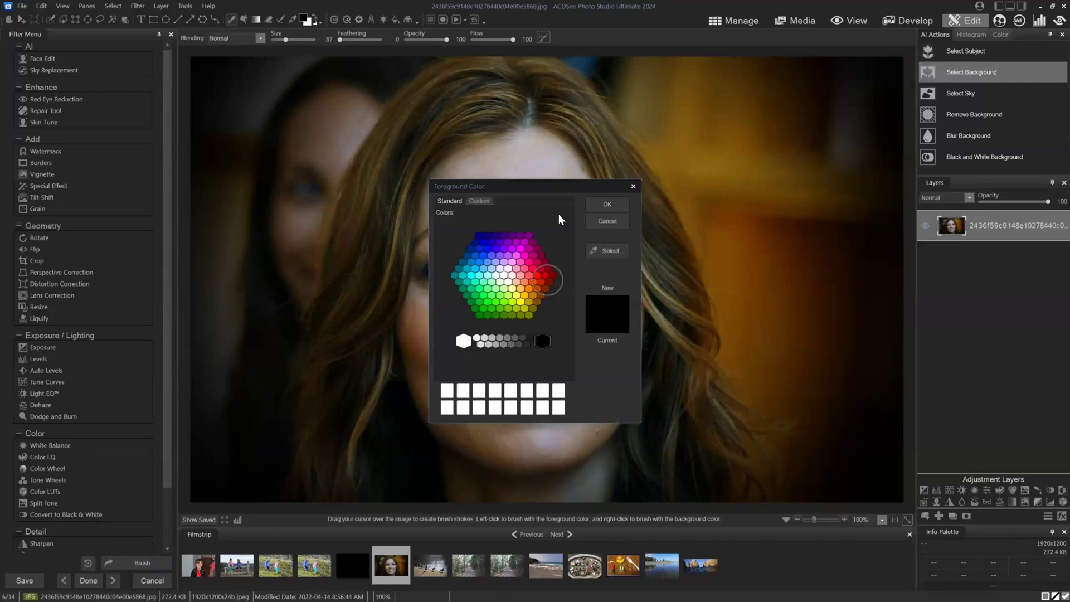
{"action": "left_click", "coordinate": [537, 271]}
{"action": "left_click", "coordinate": [605, 203]}
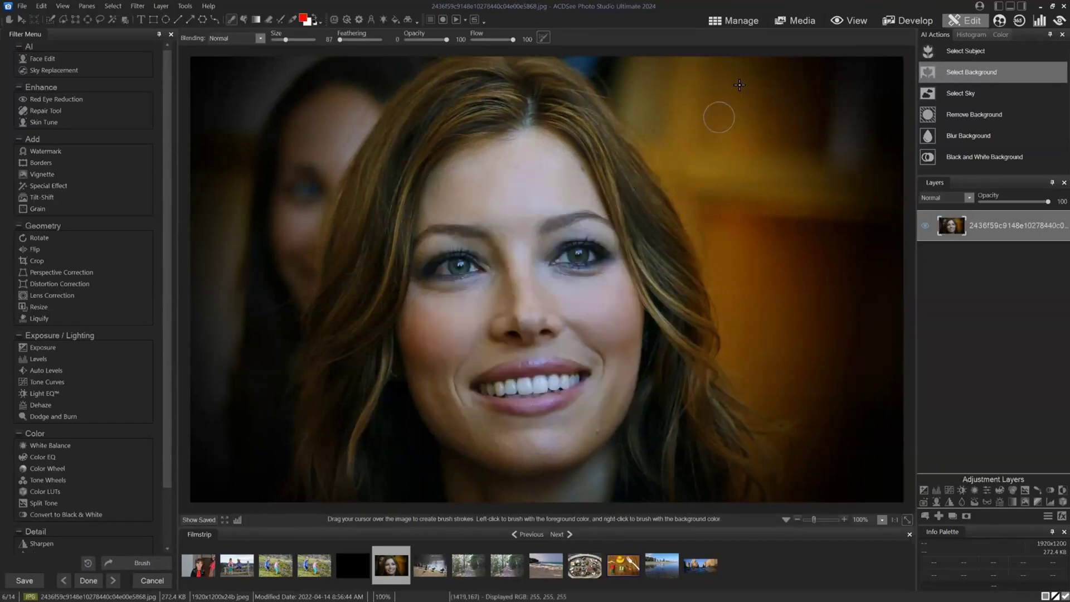
Set the brush's Hue Jitter to 76 and paint a multicolored stroke across the forehead
{"action": "left_click", "coordinate": [545, 37]}
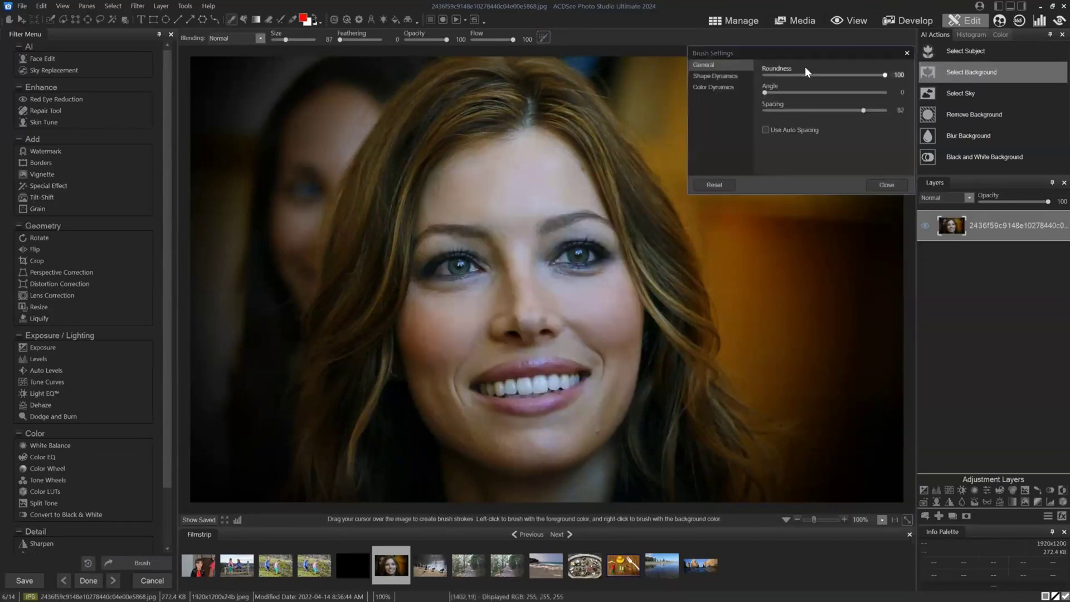
{"action": "left_click", "coordinate": [714, 88]}
{"action": "left_click_drag", "start_coordinate": [765, 75], "coordinate": [856, 68]}
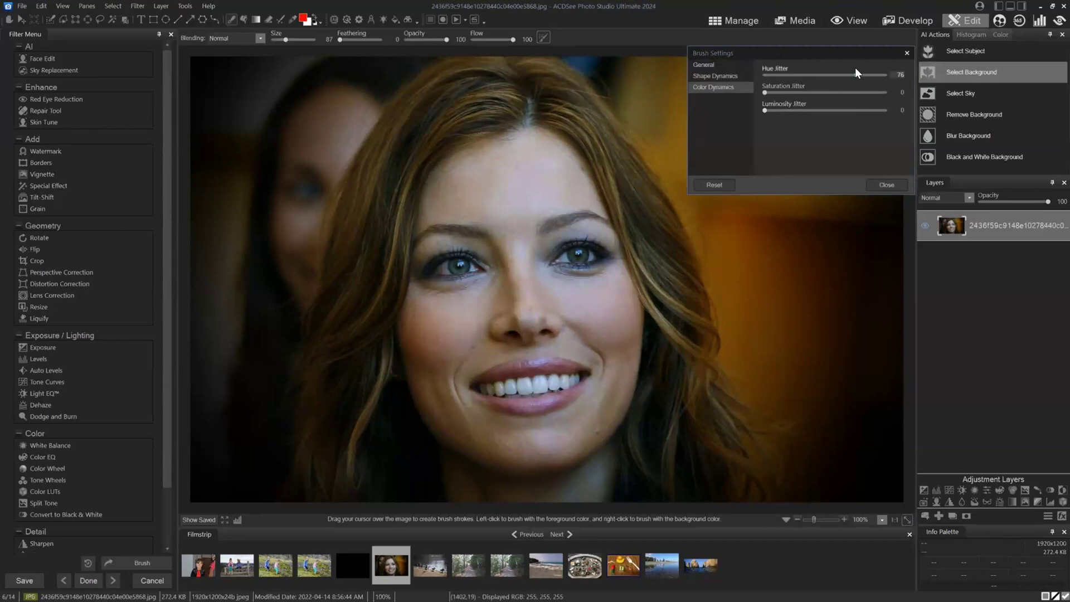
{"action": "mouse_move", "coordinate": [595, 146]}
{"action": "left_mouse_down"}
{"action": "mouse_move", "coordinate": [495, 154]}
{"action": "mouse_move", "coordinate": [243, 256]}
{"action": "left_mouse_up"}
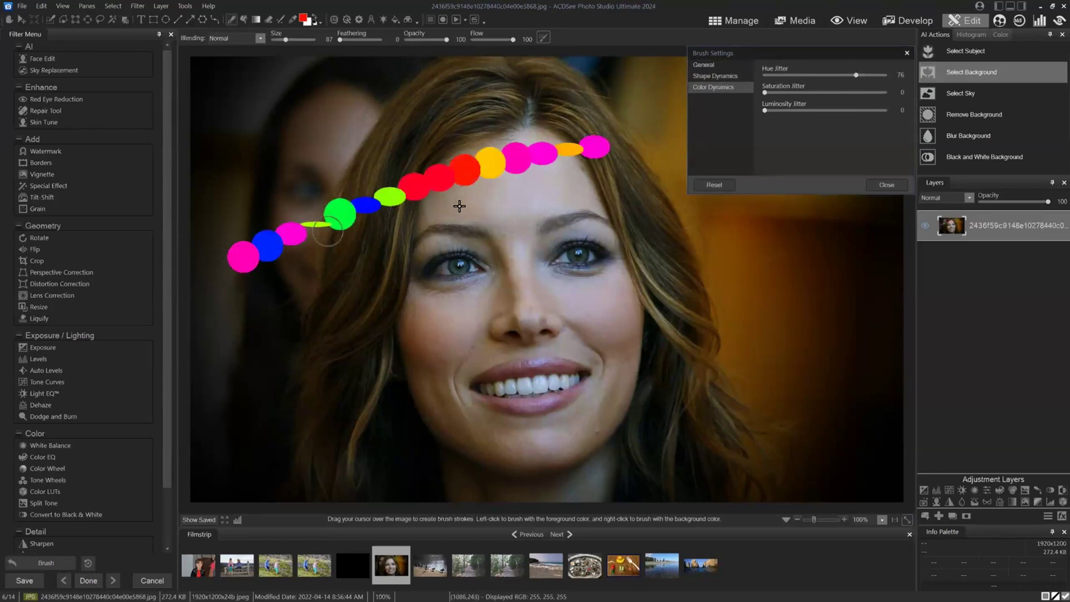
Paint one stroke above the eyes with Saturation Jitter 46, and another across the eyes with Luminosity Jitter 81
{"action": "left_click", "coordinate": [819, 92]}
{"action": "mouse_move", "coordinate": [590, 207]}
{"action": "left_mouse_down"}
{"action": "mouse_move", "coordinate": [396, 244]}
{"action": "mouse_move", "coordinate": [288, 302]}
{"action": "left_mouse_up"}
{"action": "left_click", "coordinate": [862, 110]}
{"action": "mouse_move", "coordinate": [620, 256]}
{"action": "left_mouse_down"}
{"action": "mouse_move", "coordinate": [433, 291]}
{"action": "mouse_move", "coordinate": [369, 332]}
{"action": "left_mouse_up"}
Set Feathering to 44, turn on auto spacing, and paint soft multicolored strokes over the hair and lower face
{"action": "left_click", "coordinate": [356, 39]}
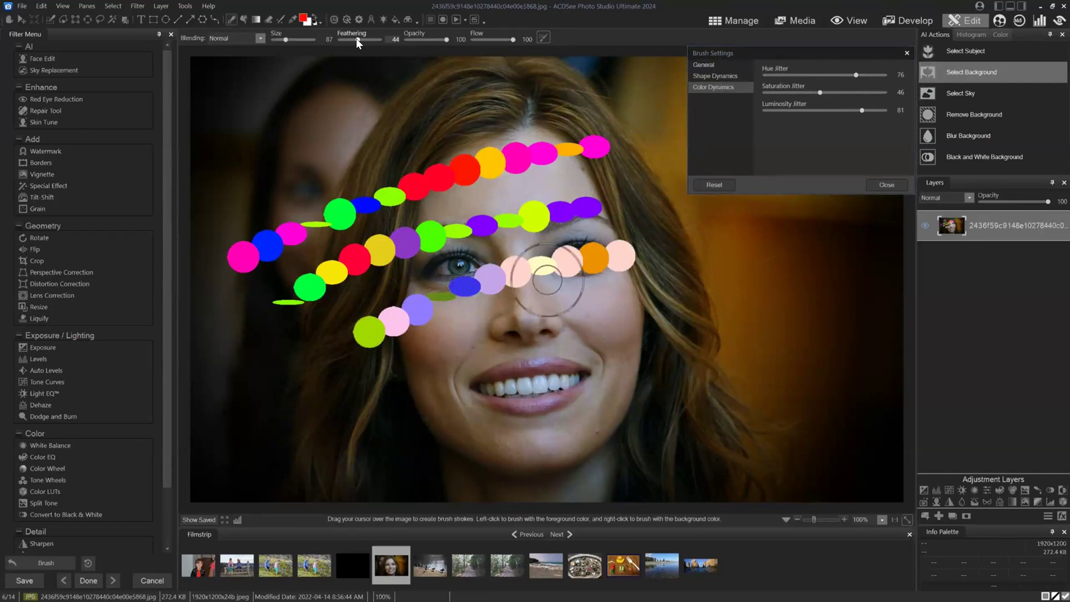
{"action": "left_click", "coordinate": [705, 65]}
{"action": "left_click", "coordinate": [781, 129]}
{"action": "mouse_move", "coordinate": [580, 100]}
{"action": "left_mouse_down"}
{"action": "mouse_move", "coordinate": [530, 100]}
{"action": "mouse_move", "coordinate": [315, 152]}
{"action": "mouse_move", "coordinate": [186, 282]}
{"action": "mouse_move", "coordinate": [411, 430]}
{"action": "mouse_move", "coordinate": [650, 370]}
{"action": "mouse_move", "coordinate": [491, 132]}
{"action": "left_mouse_up"}
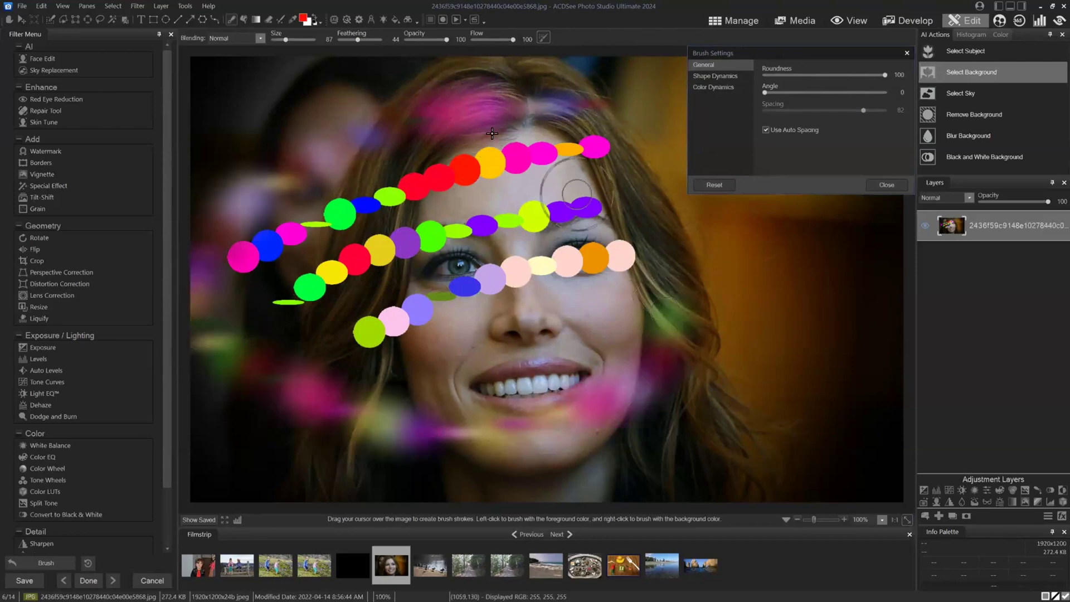
Paint another soft multicolored stroke around the face and over the hair, and undo all the brush strokes
{"action": "left_click", "coordinate": [719, 76]}
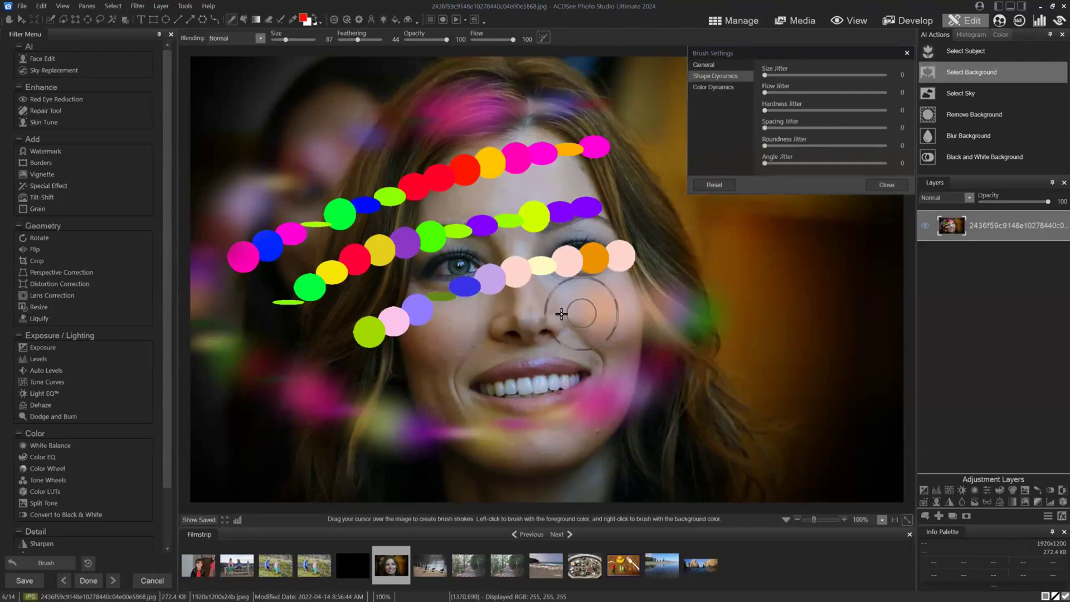
{"action": "mouse_move", "coordinate": [567, 307]}
{"action": "left_mouse_down"}
{"action": "mouse_move", "coordinate": [788, 272]}
{"action": "mouse_move", "coordinate": [714, 240]}
{"action": "mouse_move", "coordinate": [606, 92]}
{"action": "mouse_move", "coordinate": [485, 90]}
{"action": "mouse_move", "coordinate": [306, 112]}
{"action": "mouse_move", "coordinate": [273, 134]}
{"action": "left_mouse_up"}
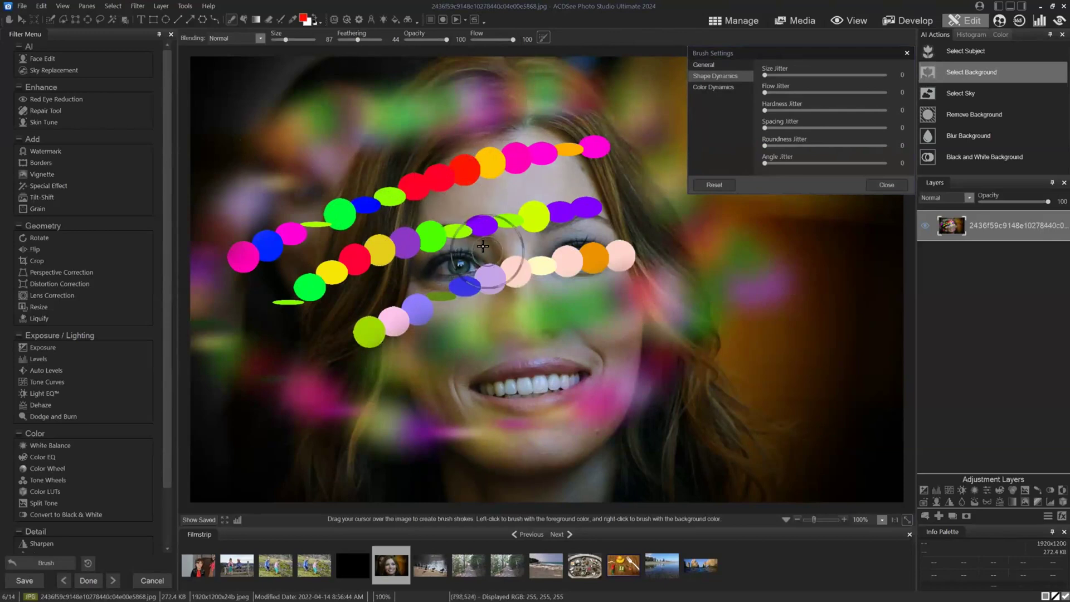
{"action": "left_click", "coordinate": [76, 559]}
{"action": "left_click", "coordinate": [112, 482]}
Increase the brush Size to 91, set its blending mode to Multiply, and paint a stroke from the forehead to the cheek
{"action": "scroll", "coordinate": [575, 173], "scroll_direction": "up", "scroll_amount": 4}
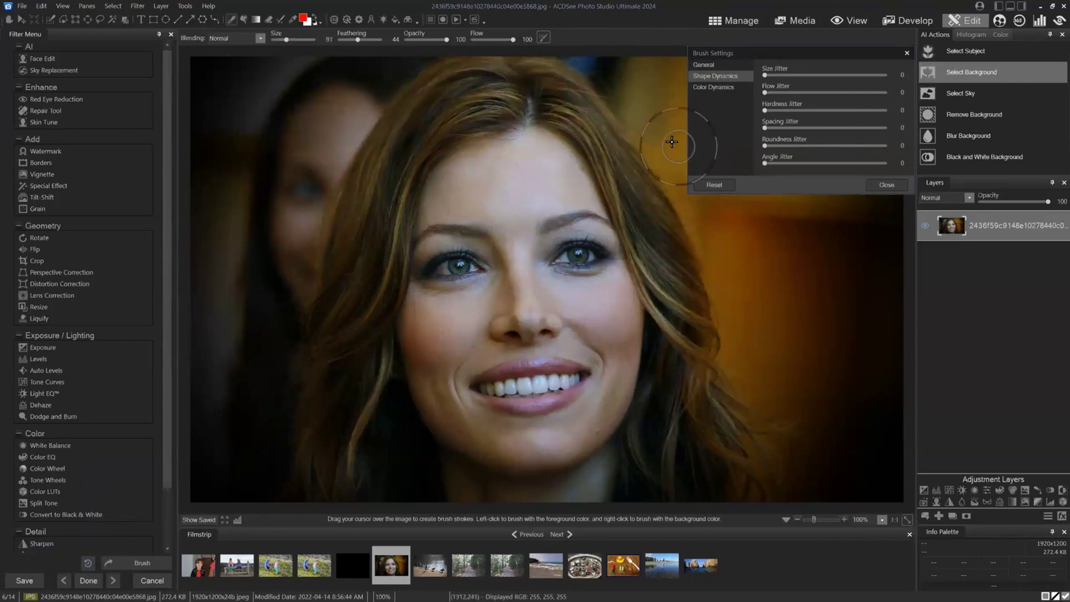
{"action": "left_click", "coordinate": [256, 38]}
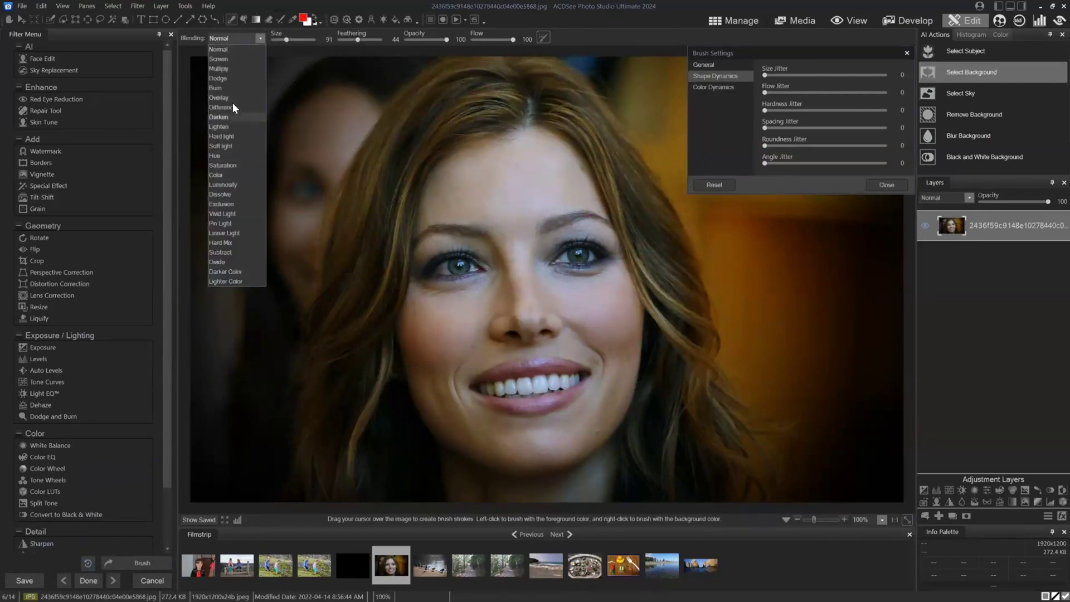
{"action": "left_click", "coordinate": [226, 68]}
{"action": "mouse_move", "coordinate": [509, 195]}
{"action": "left_mouse_down"}
{"action": "mouse_move", "coordinate": [582, 287]}
{"action": "mouse_move", "coordinate": [656, 321]}
{"action": "left_mouse_up"}
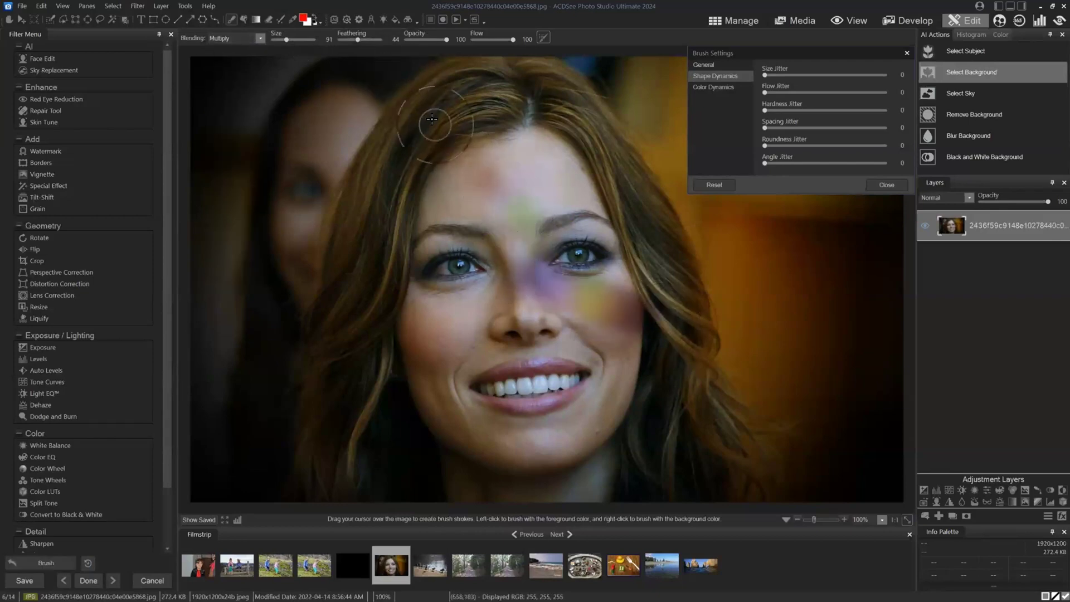
Set Feathering to 25 and paint a winding Multiply stroke from the forehead across the eyes to the mouth
{"action": "left_click", "coordinate": [349, 39]}
{"action": "left_click", "coordinate": [349, 39]}
{"action": "mouse_move", "coordinate": [563, 117]}
{"action": "left_mouse_down"}
{"action": "mouse_move", "coordinate": [556, 171]}
{"action": "mouse_move", "coordinate": [638, 280]}
{"action": "mouse_move", "coordinate": [489, 258]}
{"action": "mouse_move", "coordinate": [429, 317]}
{"action": "mouse_move", "coordinate": [523, 349]}
{"action": "mouse_move", "coordinate": [462, 388]}
{"action": "left_mouse_up"}
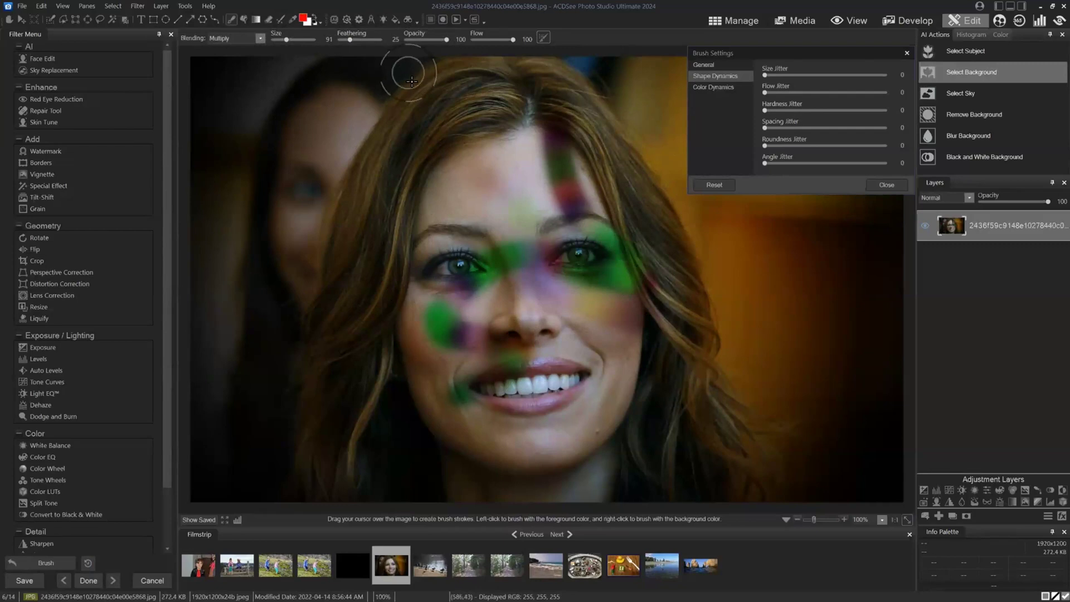
Close the brush settings and return to Manage mode, discarding the changes to the portrait
{"action": "left_click", "coordinate": [887, 186]}
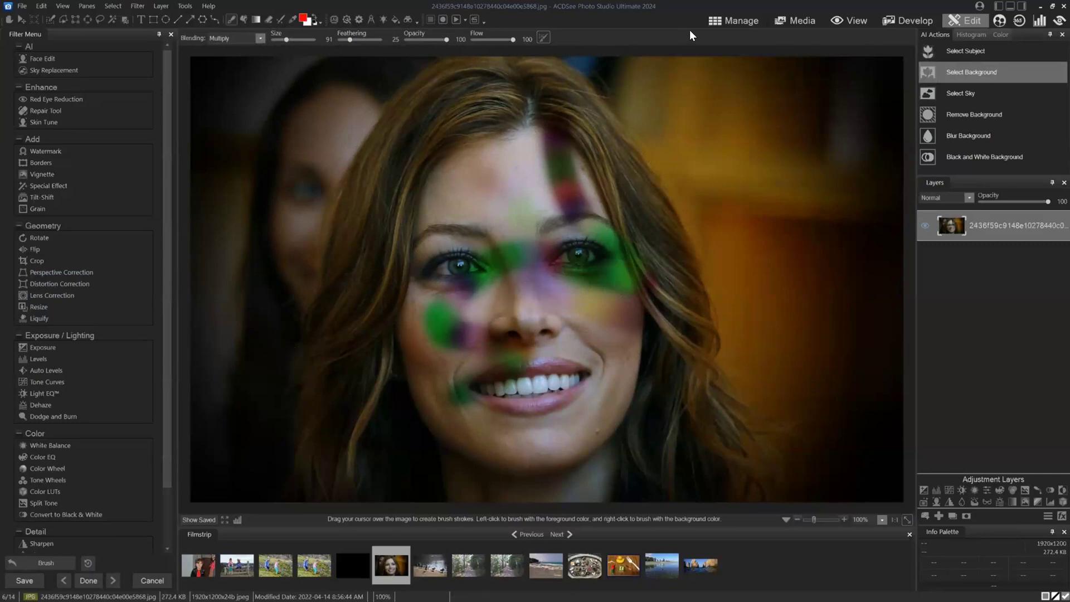
{"action": "left_click", "coordinate": [728, 21]}
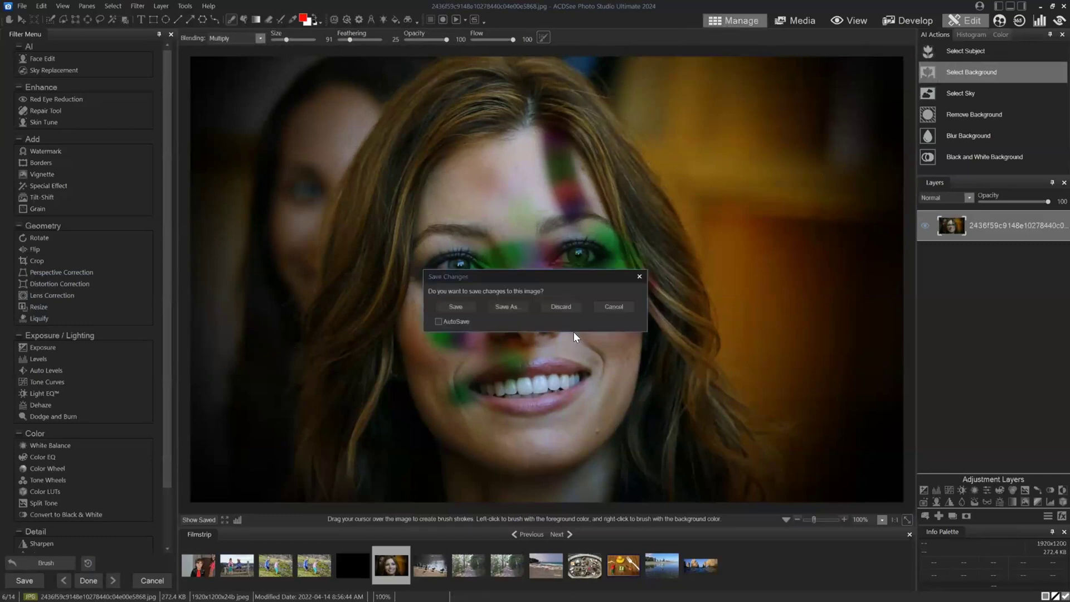
{"action": "left_click", "coordinate": [561, 307]}
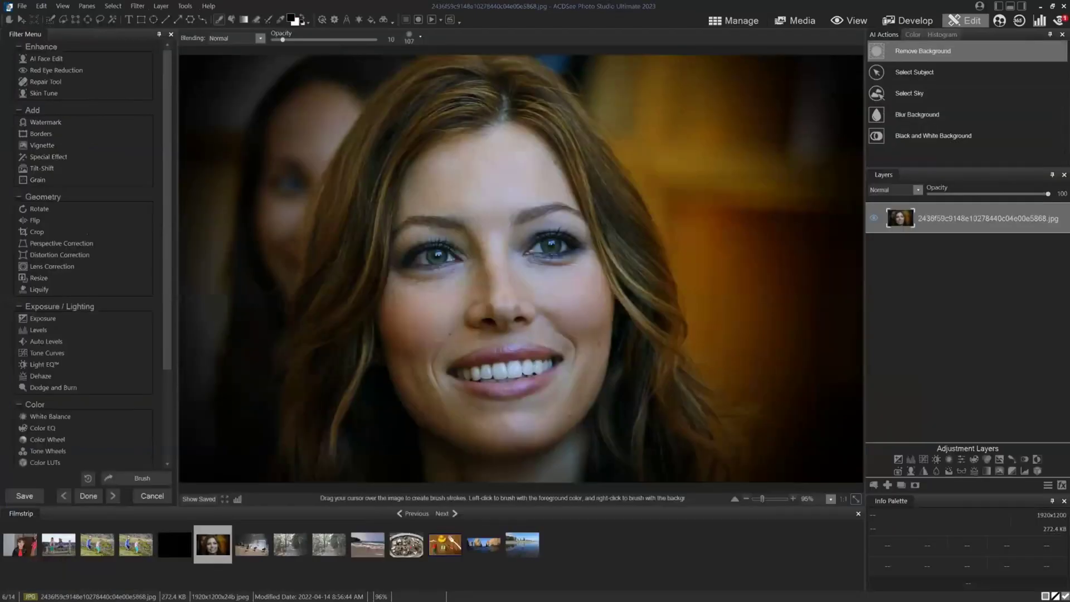
In ACDSee Photo Studio Ultimate 2023, return to Manage mode and open _DSC0126.JPG in Develop mode
{"action": "left_click", "coordinate": [735, 21]}
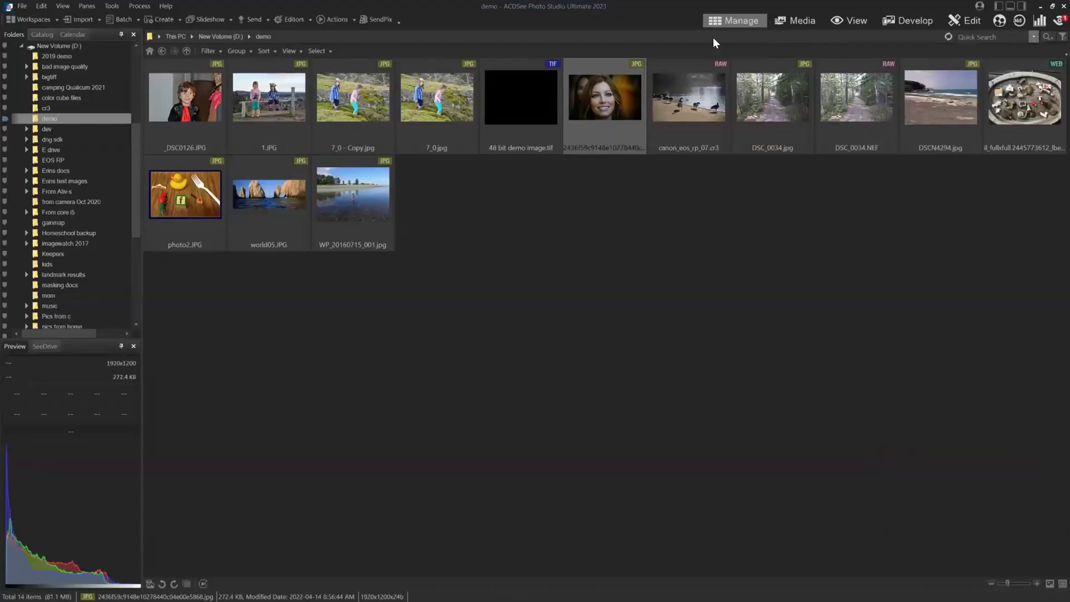
{"action": "left_click", "coordinate": [196, 93]}
{"action": "left_click", "coordinate": [919, 21]}
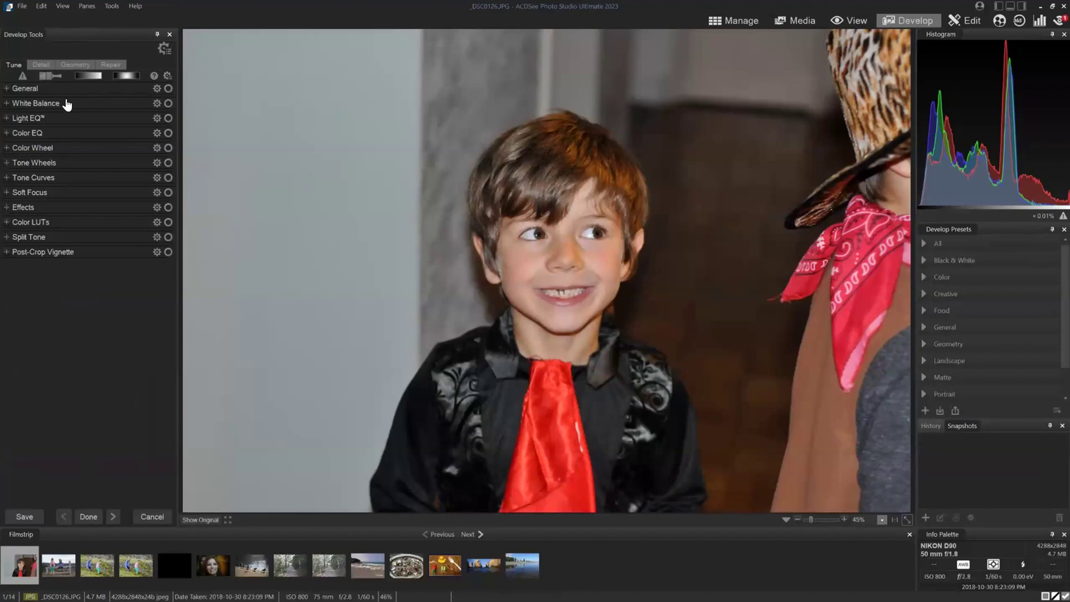
Nudge the Exposure slightly in the General adjustment group and collapse the group
{"action": "left_click", "coordinate": [25, 89]}
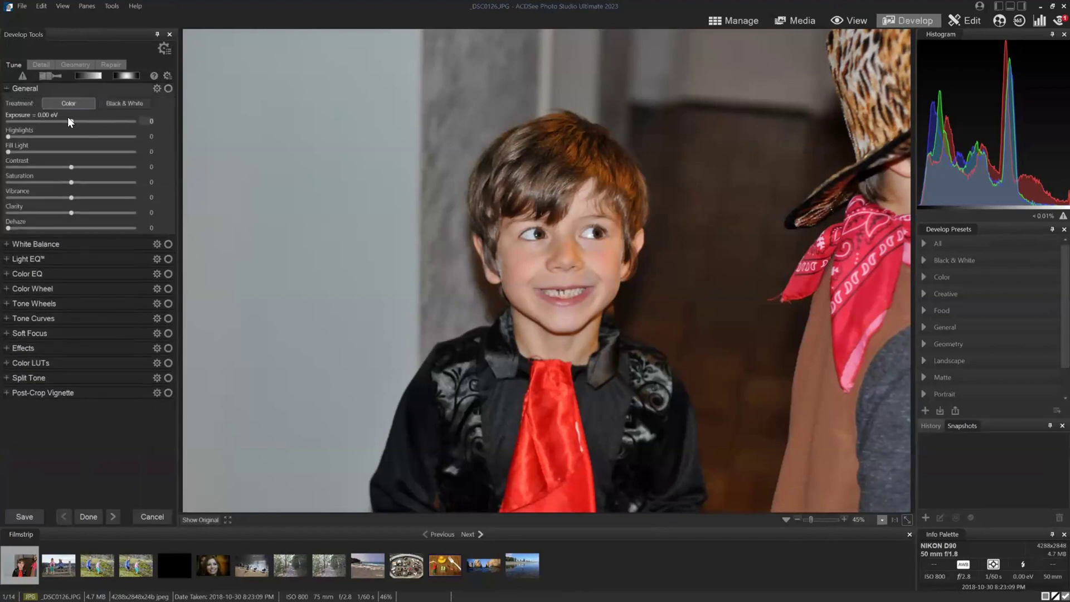
{"action": "mouse_move", "coordinate": [68, 116]}
{"action": "left_mouse_down"}
{"action": "mouse_move", "coordinate": [26, 116]}
{"action": "mouse_move", "coordinate": [67, 118]}
{"action": "left_mouse_up"}
{"action": "left_click", "coordinate": [16, 91]}
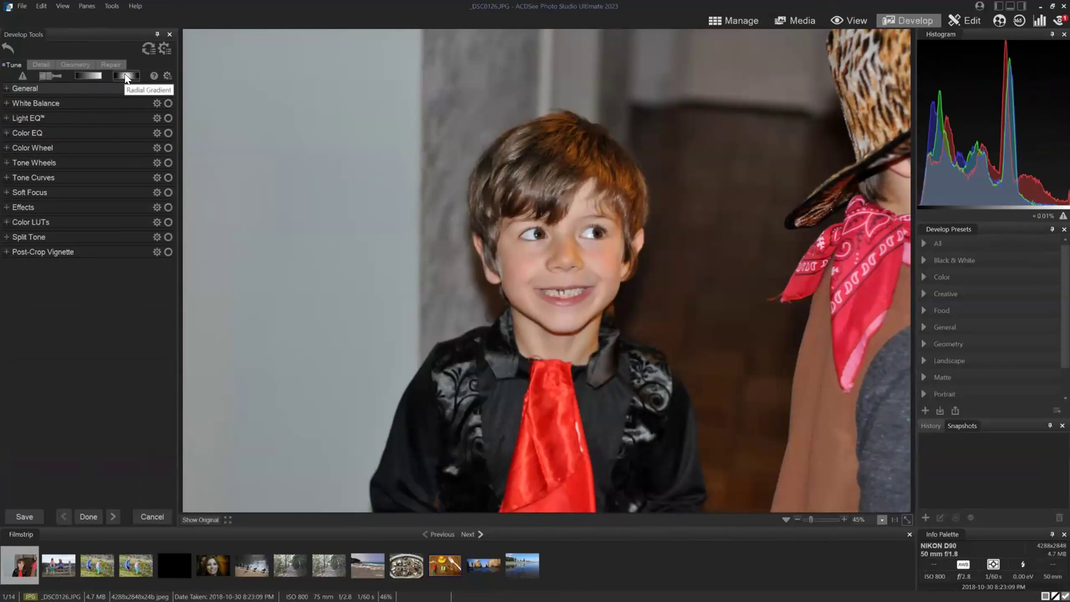
Paint a Develop Brush with Nib Width 13 over the boy's face and hair, and set its Exposure to +0.62 eV
{"action": "left_click", "coordinate": [50, 75]}
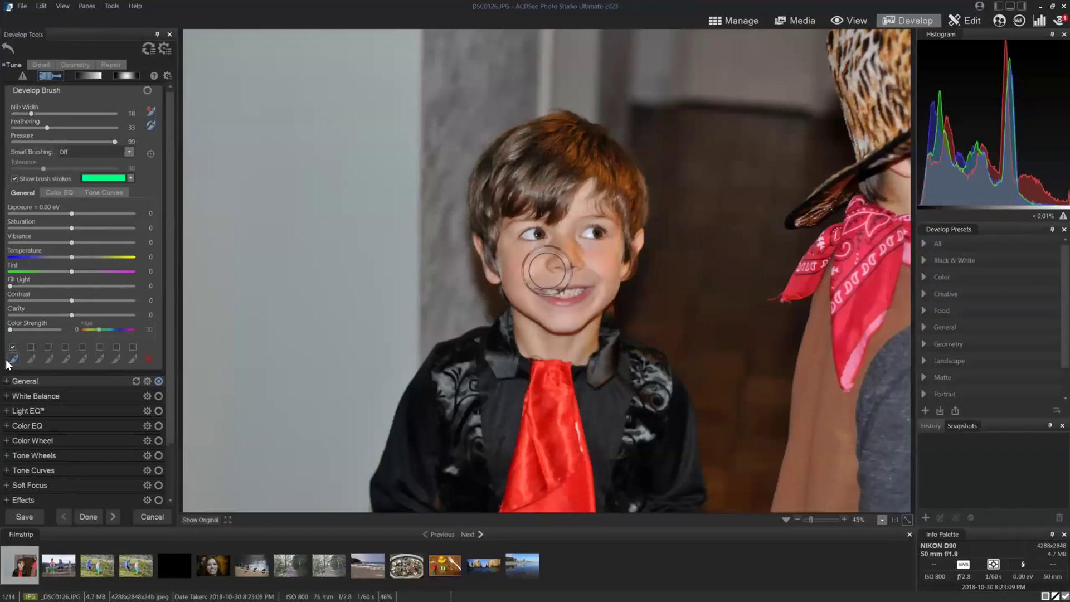
{"action": "scroll", "coordinate": [526, 260], "scroll_direction": "down", "scroll_amount": 5}
{"action": "mouse_move", "coordinate": [529, 269]}
{"action": "left_mouse_down"}
{"action": "mouse_move", "coordinate": [527, 294]}
{"action": "mouse_move", "coordinate": [476, 224]}
{"action": "mouse_move", "coordinate": [474, 184]}
{"action": "mouse_move", "coordinate": [490, 151]}
{"action": "mouse_move", "coordinate": [581, 129]}
{"action": "mouse_move", "coordinate": [619, 166]}
{"action": "mouse_move", "coordinate": [621, 225]}
{"action": "mouse_move", "coordinate": [606, 277]}
{"action": "mouse_move", "coordinate": [571, 305]}
{"action": "mouse_move", "coordinate": [512, 271]}
{"action": "mouse_move", "coordinate": [494, 188]}
{"action": "mouse_move", "coordinate": [547, 152]}
{"action": "mouse_move", "coordinate": [591, 236]}
{"action": "mouse_move", "coordinate": [599, 175]}
{"action": "mouse_move", "coordinate": [582, 156]}
{"action": "mouse_move", "coordinate": [584, 264]}
{"action": "mouse_move", "coordinate": [544, 197]}
{"action": "mouse_move", "coordinate": [550, 291]}
{"action": "mouse_move", "coordinate": [513, 169]}
{"action": "mouse_move", "coordinate": [556, 199]}
{"action": "mouse_move", "coordinate": [552, 162]}
{"action": "left_mouse_up"}
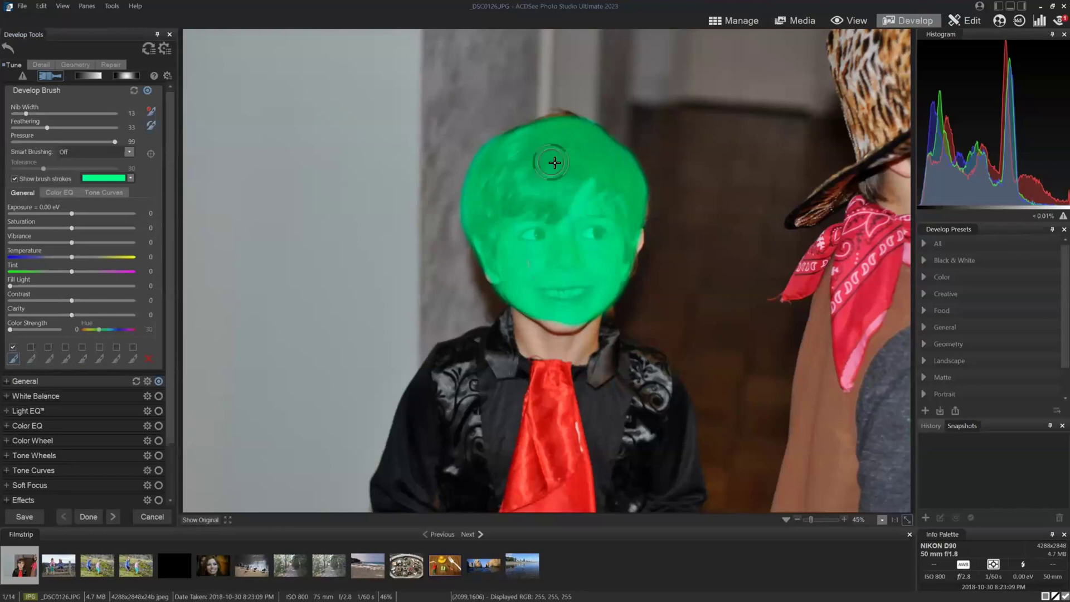
{"action": "left_click", "coordinate": [91, 213]}
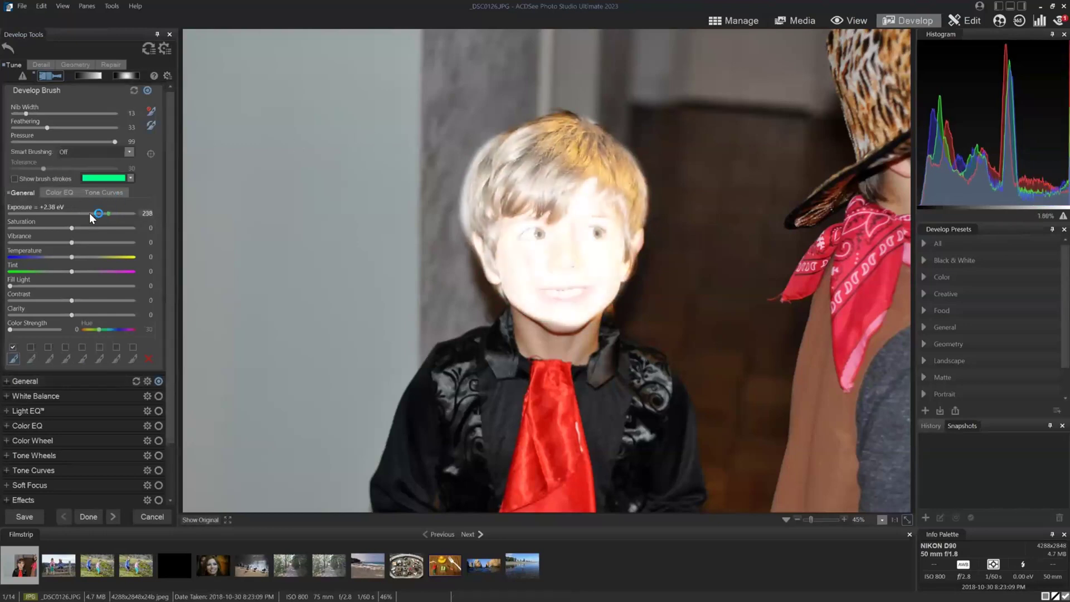
{"action": "left_click_drag", "start_coordinate": [91, 213], "coordinate": [80, 213]}
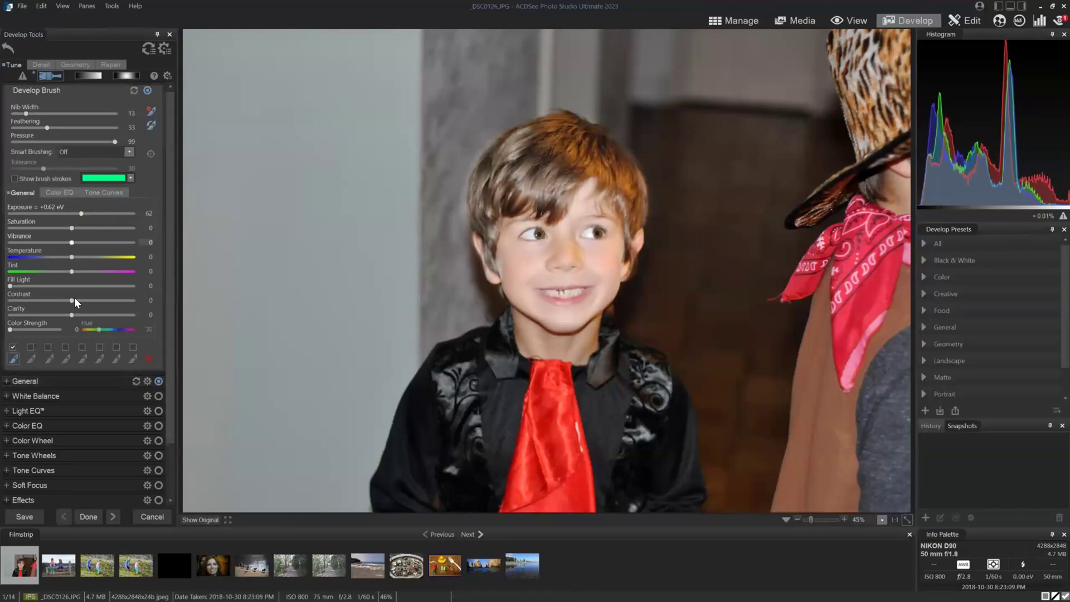
Paint a second Develop Brush over the red tie, lower its Exposure, and reselect the first brush
{"action": "left_click", "coordinate": [29, 359]}
{"action": "mouse_move", "coordinate": [528, 375]}
{"action": "left_mouse_down"}
{"action": "mouse_move", "coordinate": [566, 406]}
{"action": "mouse_move", "coordinate": [582, 500]}
{"action": "mouse_move", "coordinate": [505, 504]}
{"action": "mouse_move", "coordinate": [541, 378]}
{"action": "mouse_move", "coordinate": [539, 464]}
{"action": "mouse_move", "coordinate": [557, 416]}
{"action": "mouse_move", "coordinate": [541, 493]}
{"action": "left_mouse_up"}
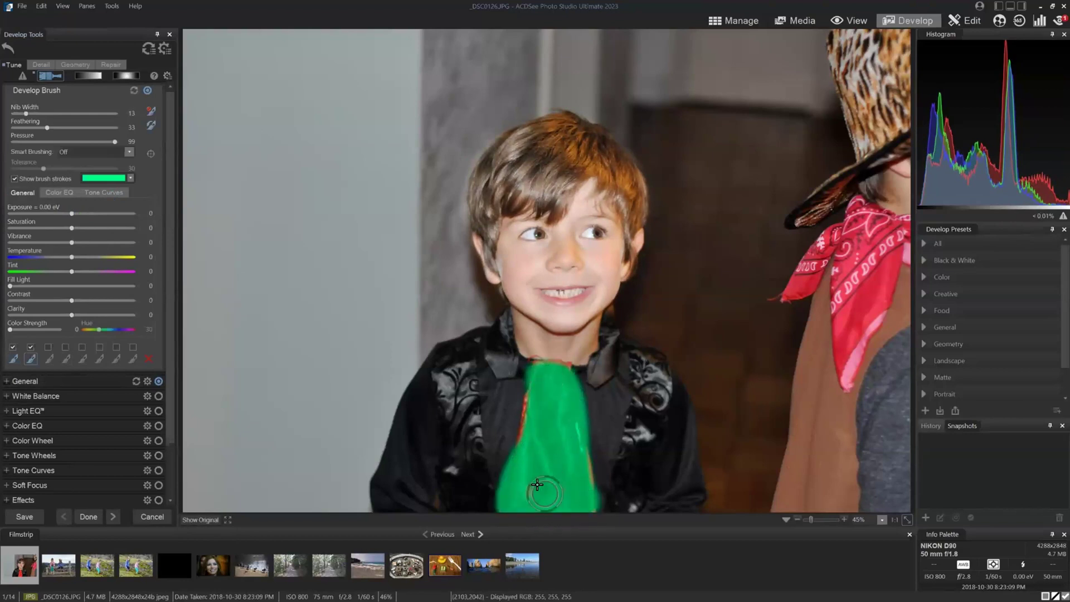
{"action": "left_click_drag", "start_coordinate": [73, 214], "coordinate": [46, 214]}
{"action": "left_click", "coordinate": [14, 358]}
{"action": "mouse_move", "coordinate": [30, 363]}
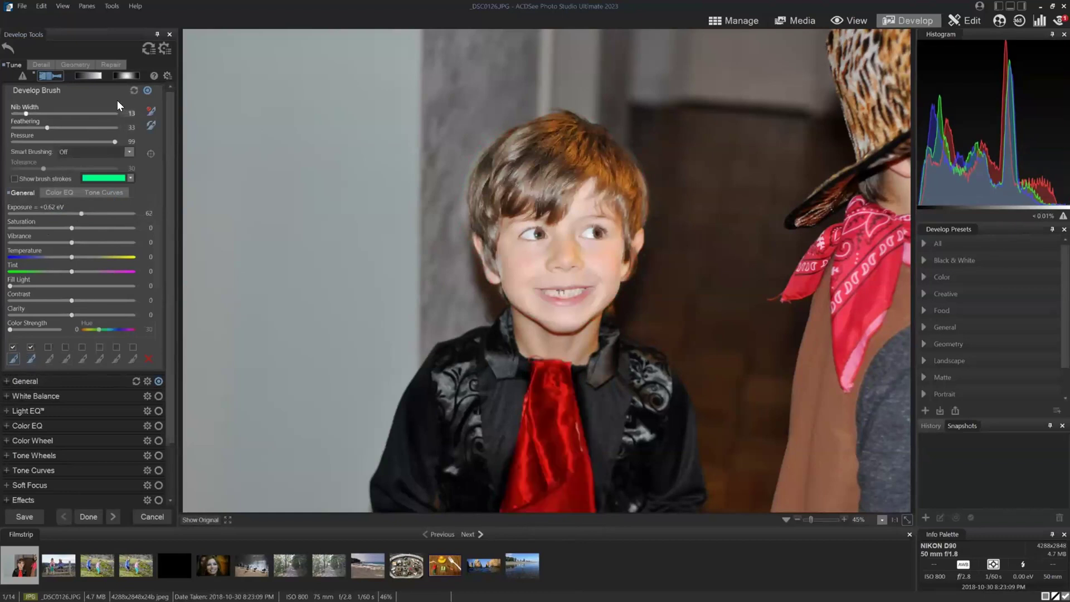
Apply a linear Gradient darkening the upper part of the photo with Exposure at -2.14 eV
{"action": "left_click", "coordinate": [84, 75]}
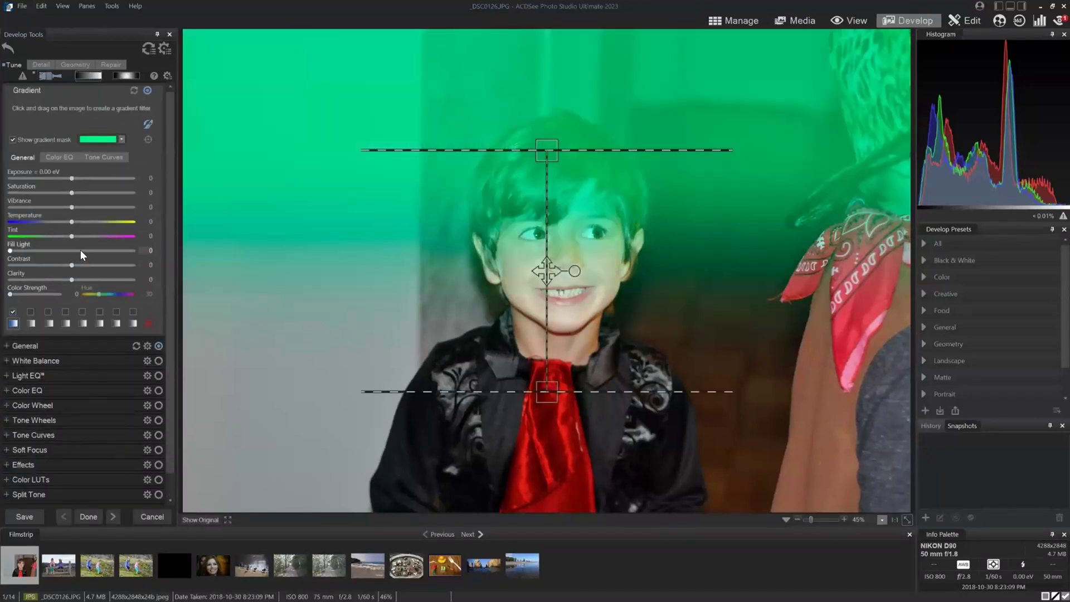
{"action": "left_click_drag", "start_coordinate": [72, 178], "coordinate": [38, 179]}
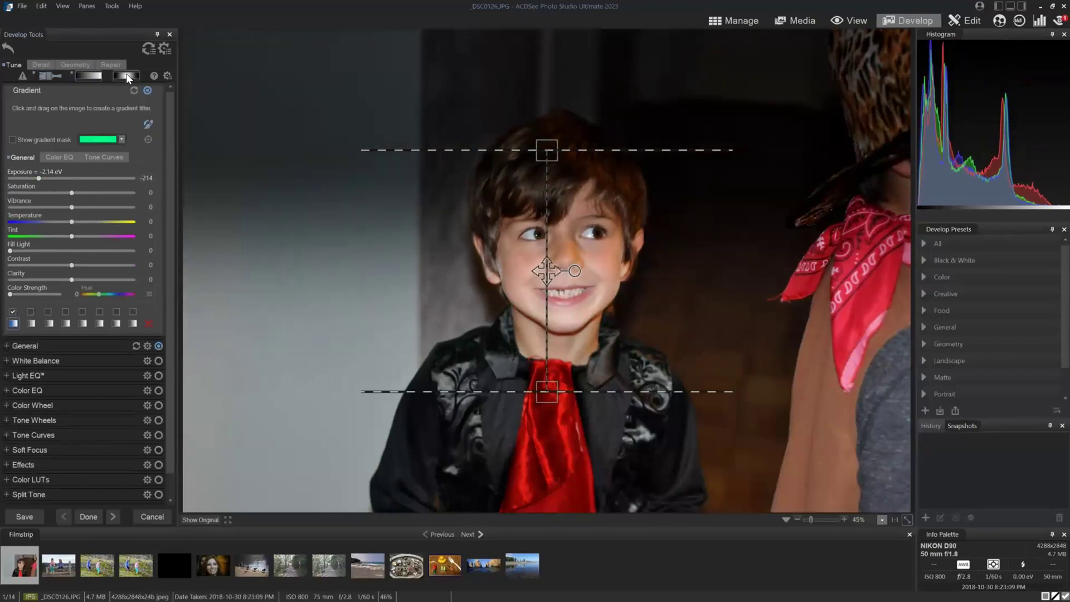
Add a Radial Gradient, stretch its ellipse vertically around the boy, and lower the Exposure of its surroundings to about -1.12 eV
{"action": "left_click", "coordinate": [126, 75]}
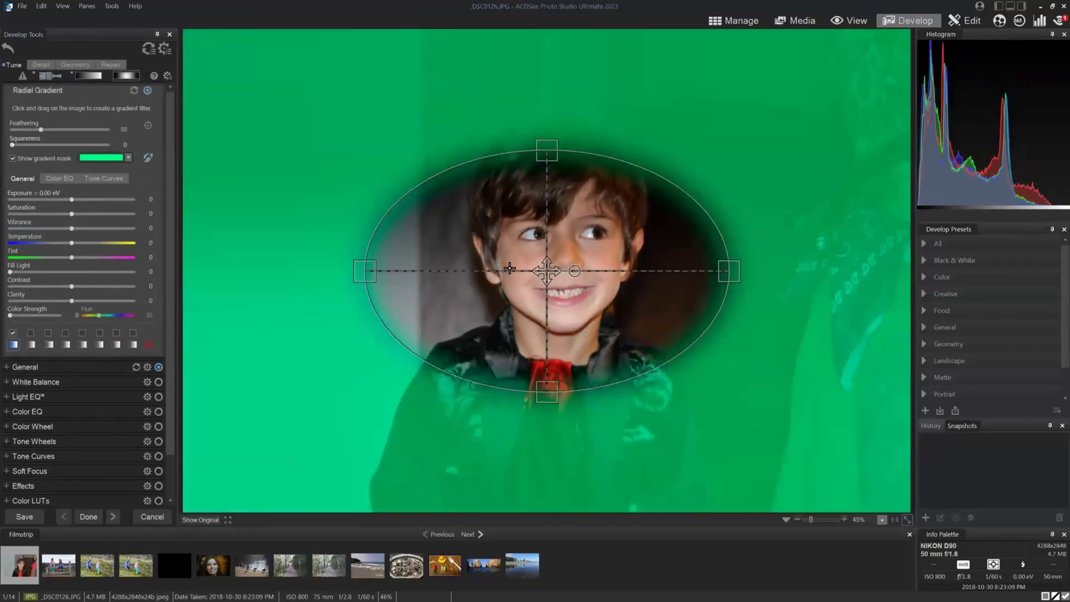
{"action": "left_click_drag", "start_coordinate": [547, 400], "coordinate": [545, 490]}
{"action": "left_click_drag", "start_coordinate": [547, 271], "coordinate": [551, 332]}
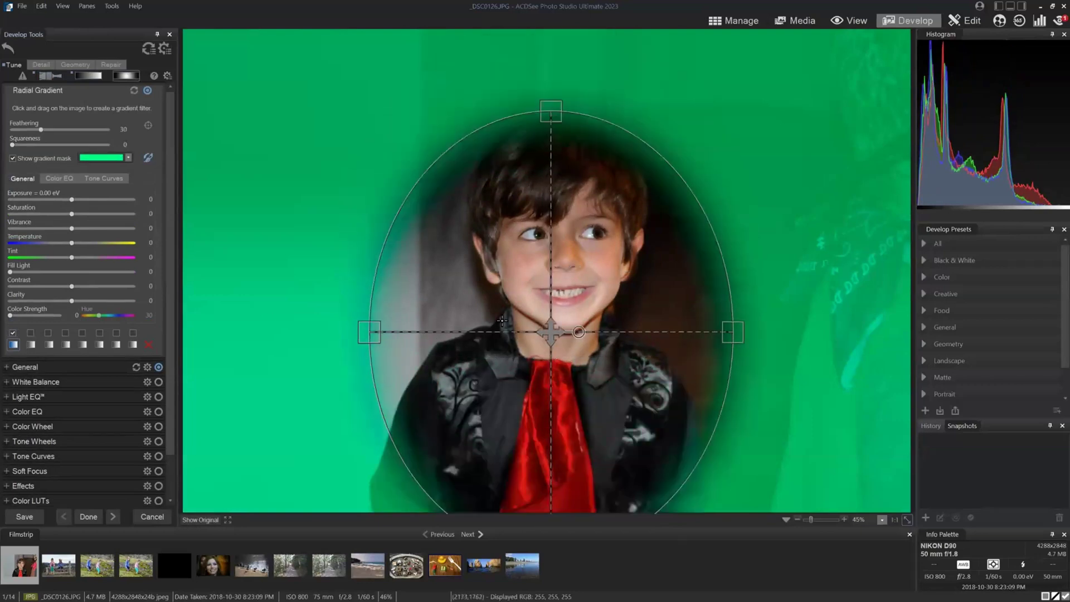
{"action": "mouse_move", "coordinate": [71, 199]}
{"action": "left_mouse_down"}
{"action": "mouse_move", "coordinate": [38, 200]}
{"action": "mouse_move", "coordinate": [73, 200]}
{"action": "mouse_move", "coordinate": [52, 202]}
{"action": "left_mouse_up"}
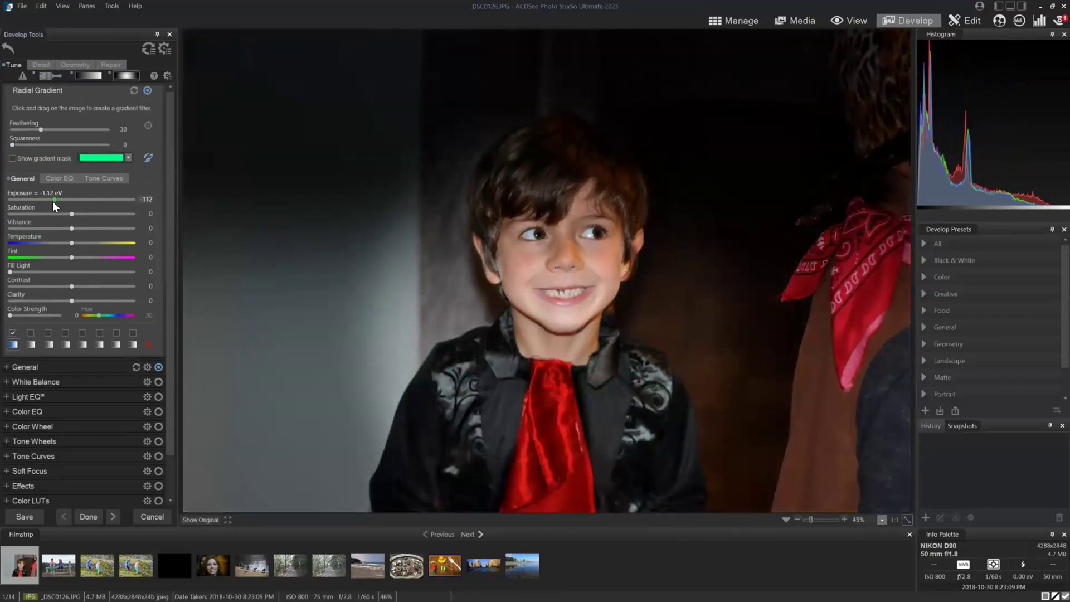
Revisit the linear Gradient and Develop Brush settings to review how each tool keeps its own adjustments
{"action": "left_click", "coordinate": [89, 72]}
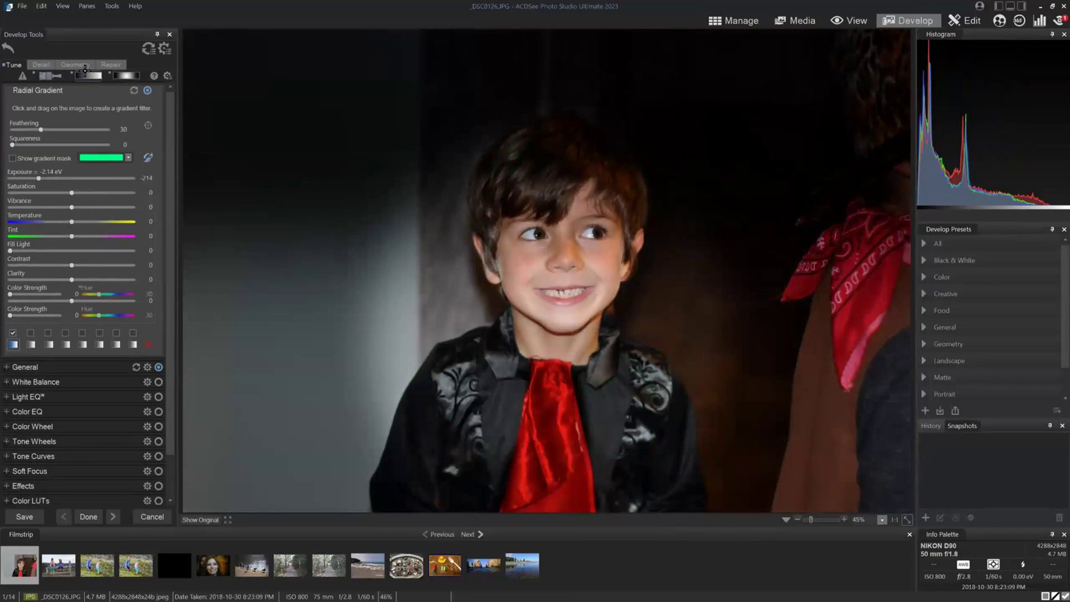
{"action": "left_click", "coordinate": [49, 74]}
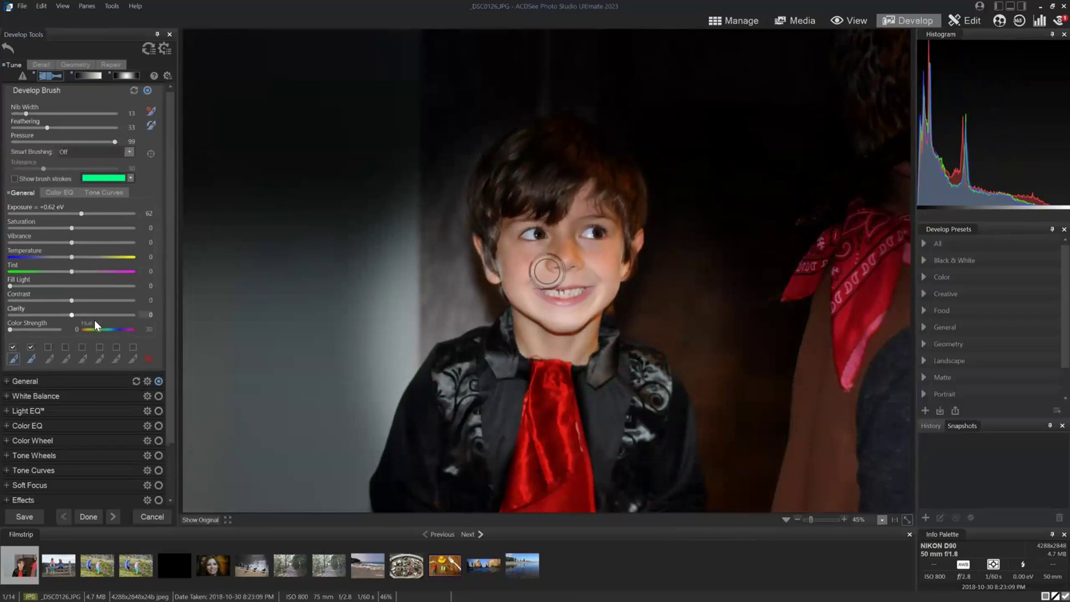
{"action": "mouse_move", "coordinate": [31, 357]}
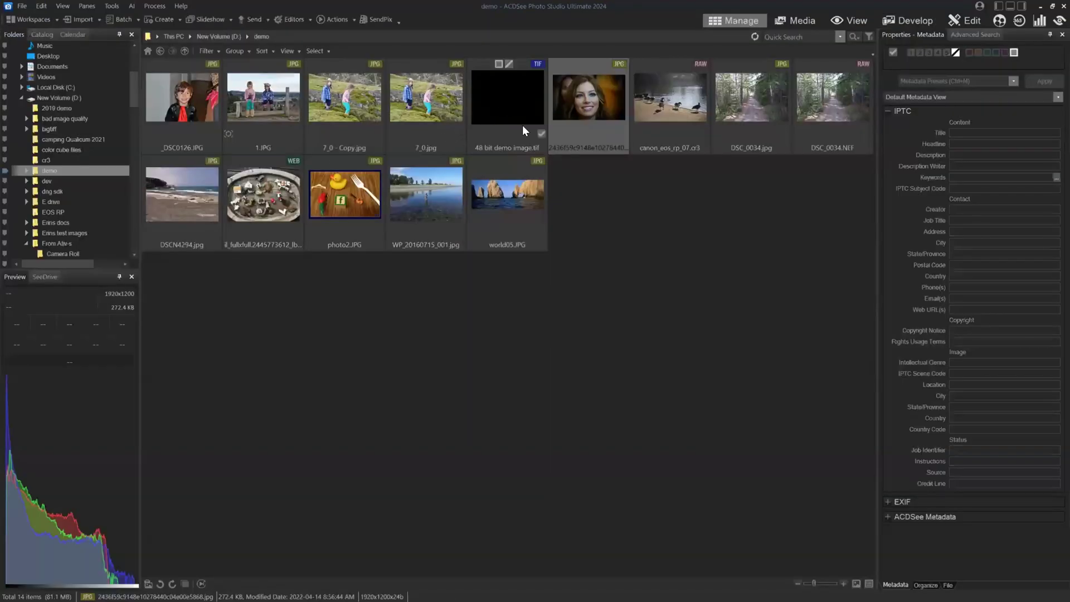
In ACDSee Photo Studio Ultimate 2024, open _DSC0126.JPG in Develop mode and expand the Masking group
{"action": "left_click", "coordinate": [199, 99]}
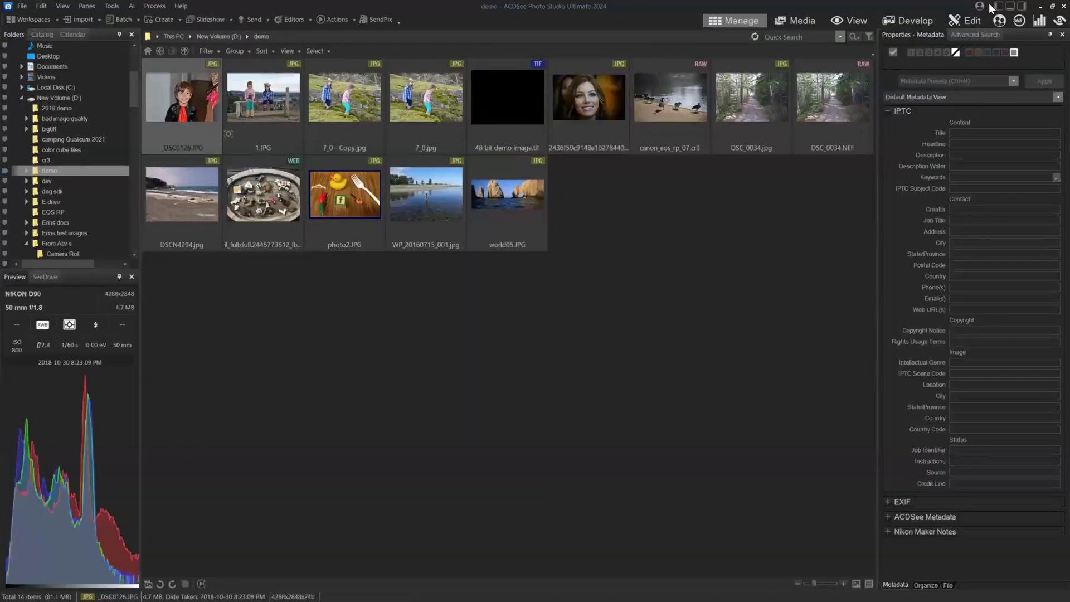
{"action": "left_click", "coordinate": [913, 18]}
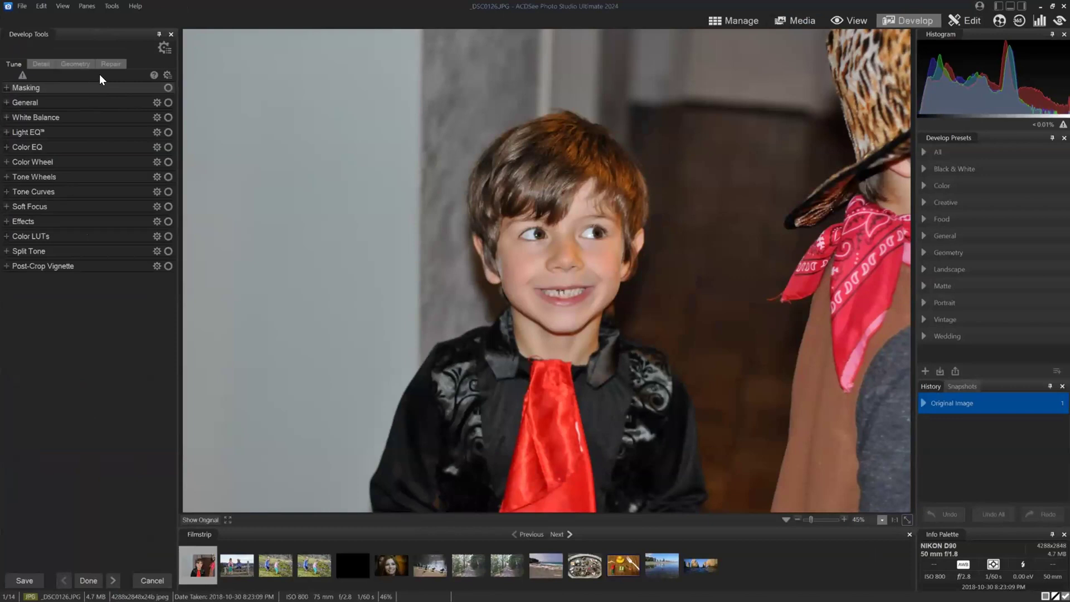
{"action": "left_click", "coordinate": [25, 88]}
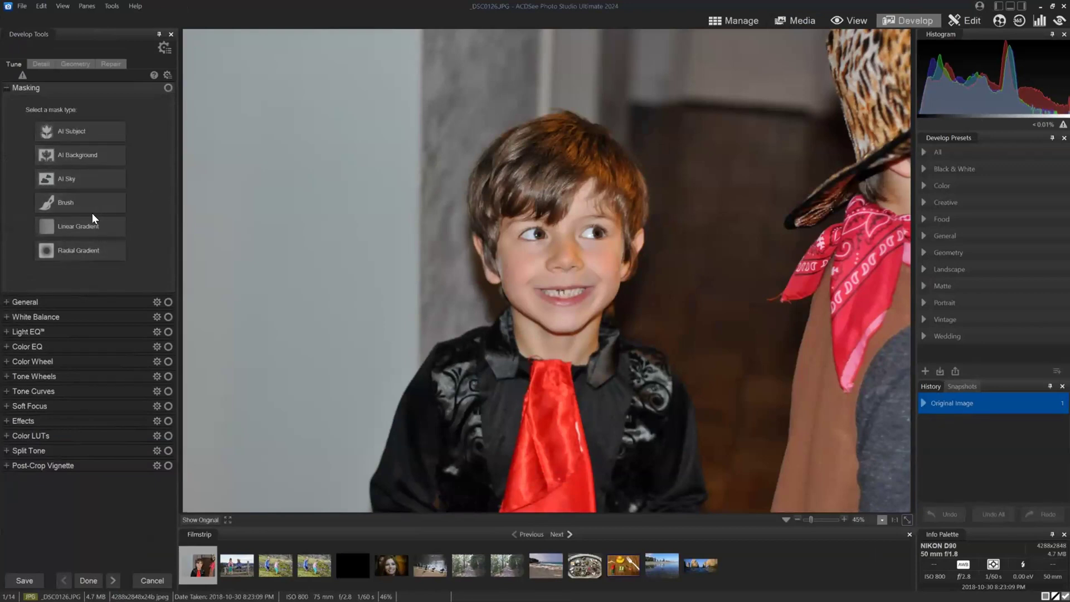
Paint a Brush mask with Nib Width 17 over the boy's face and hair, setting Exposure to +2.02 eV and Feathering to 32
{"action": "left_click", "coordinate": [63, 203]}
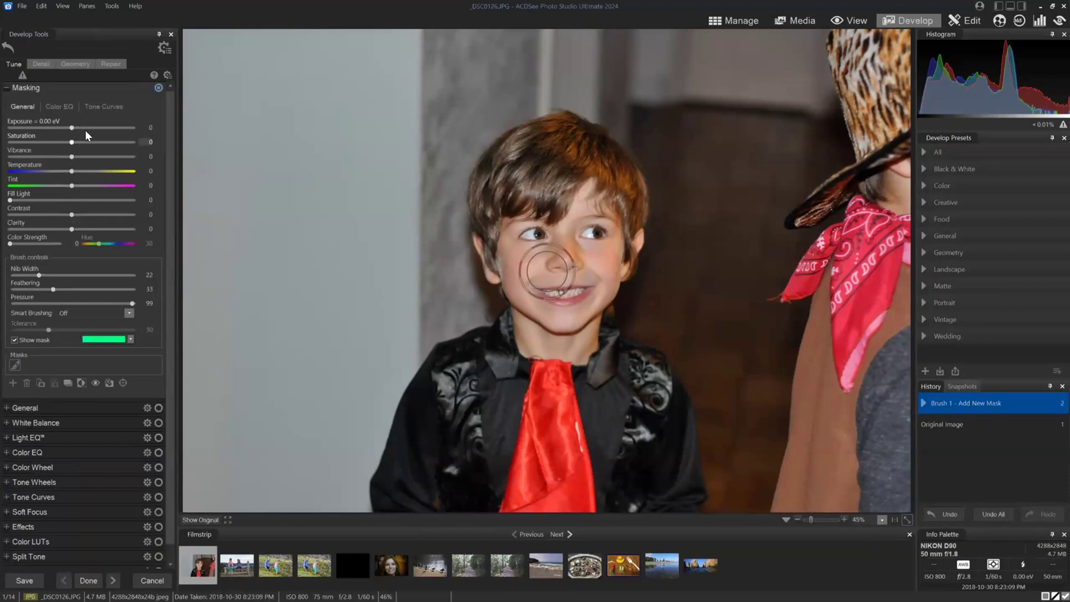
{"action": "scroll", "coordinate": [516, 256], "scroll_direction": "down", "scroll_amount": 5}
{"action": "mouse_move", "coordinate": [520, 275]}
{"action": "left_mouse_down"}
{"action": "mouse_move", "coordinate": [490, 197]}
{"action": "mouse_move", "coordinate": [503, 163]}
{"action": "mouse_move", "coordinate": [537, 135]}
{"action": "mouse_move", "coordinate": [591, 134]}
{"action": "mouse_move", "coordinate": [621, 193]}
{"action": "mouse_move", "coordinate": [619, 272]}
{"action": "mouse_move", "coordinate": [588, 303]}
{"action": "mouse_move", "coordinate": [548, 300]}
{"action": "mouse_move", "coordinate": [511, 216]}
{"action": "mouse_move", "coordinate": [539, 174]}
{"action": "mouse_move", "coordinate": [573, 268]}
{"action": "mouse_move", "coordinate": [566, 179]}
{"action": "mouse_move", "coordinate": [555, 172]}
{"action": "mouse_move", "coordinate": [590, 199]}
{"action": "mouse_move", "coordinate": [596, 254]}
{"action": "left_mouse_up"}
{"action": "left_click_drag", "start_coordinate": [71, 128], "coordinate": [102, 126]}
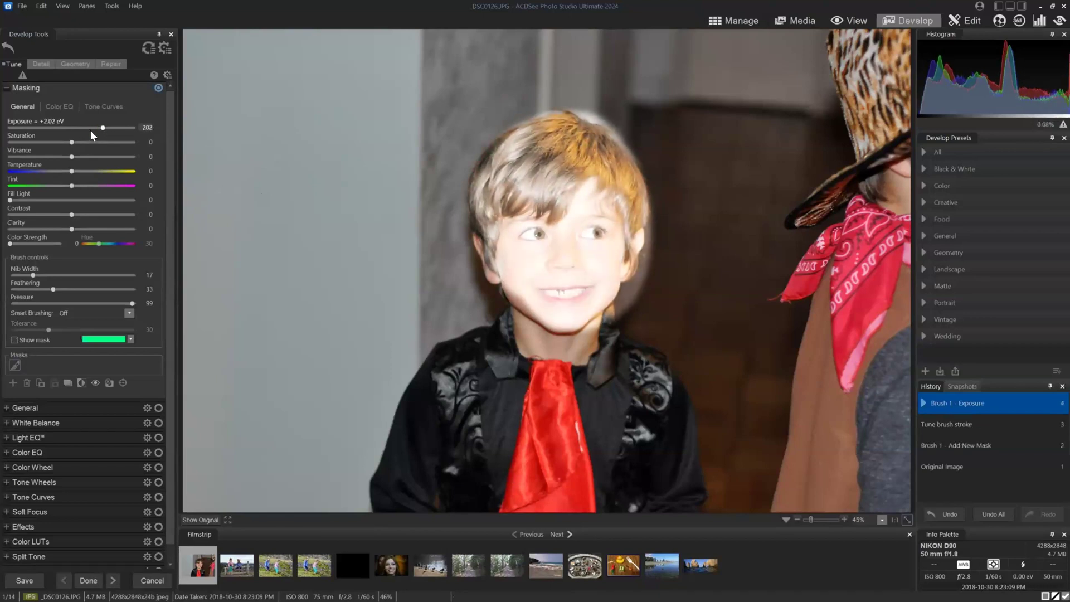
{"action": "scroll", "coordinate": [126, 290], "scroll_direction": "down", "scroll_amount": 2}
{"action": "scroll", "coordinate": [126, 290], "scroll_direction": "up", "scroll_amount": 1}
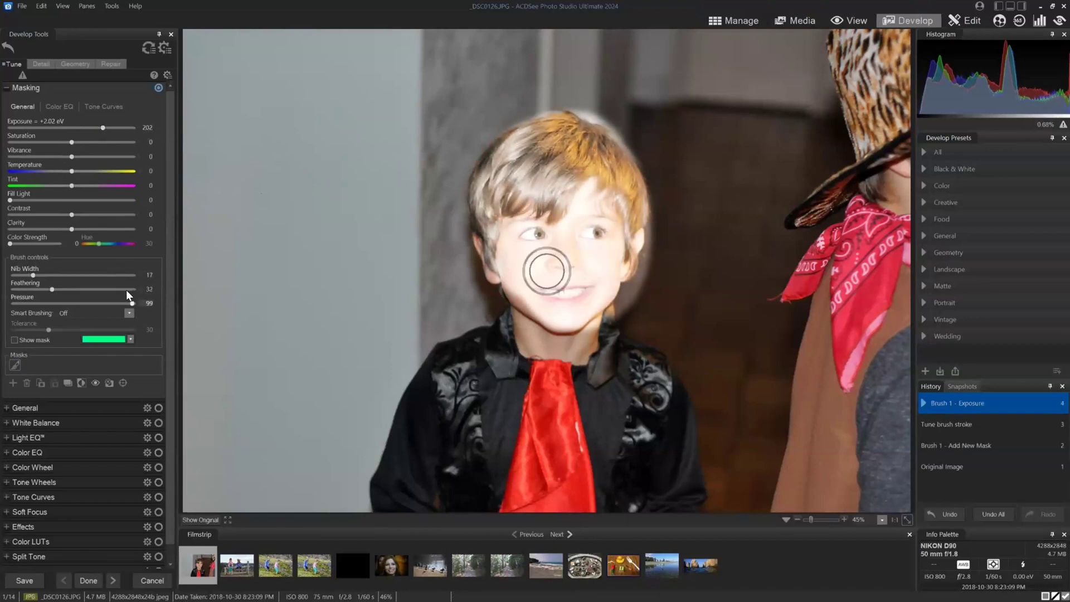
Add a second Brush mask, paint it over the red tie, and set its Exposure to -0.95 eV
{"action": "left_click", "coordinate": [12, 384]}
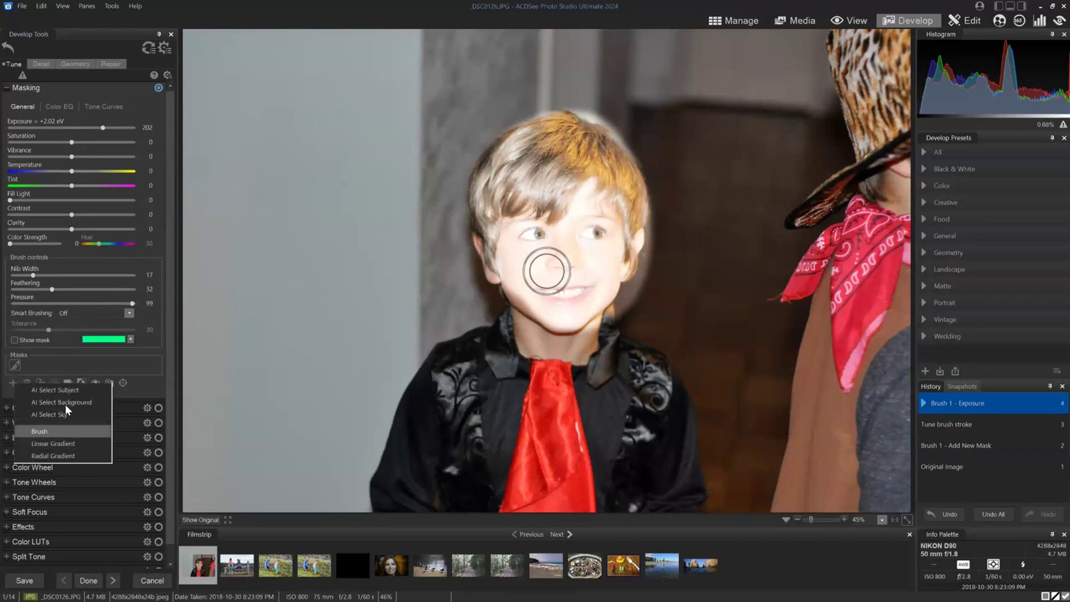
{"action": "left_click", "coordinate": [48, 431]}
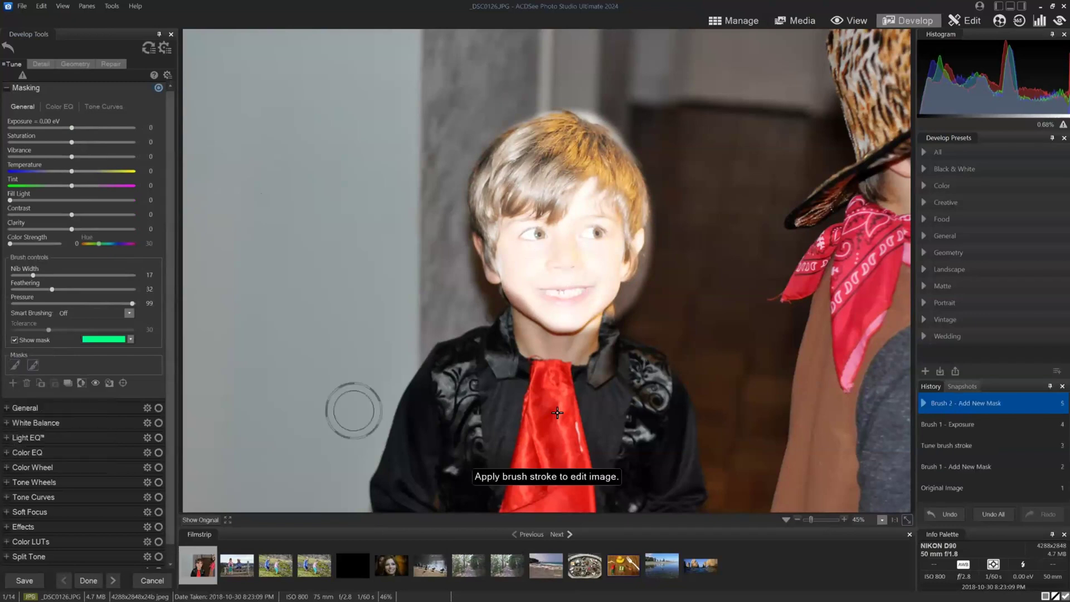
{"action": "mouse_move", "coordinate": [543, 368]}
{"action": "left_mouse_down"}
{"action": "mouse_move", "coordinate": [572, 504]}
{"action": "mouse_move", "coordinate": [509, 502]}
{"action": "mouse_move", "coordinate": [527, 391]}
{"action": "left_mouse_up"}
{"action": "scroll", "coordinate": [67, 120], "scroll_direction": "up", "scroll_amount": 4}
{"action": "mouse_move", "coordinate": [67, 120]}
{"action": "left_mouse_down"}
{"action": "mouse_move", "coordinate": [45, 127]}
{"action": "mouse_move", "coordinate": [55, 126]}
{"action": "left_mouse_up"}
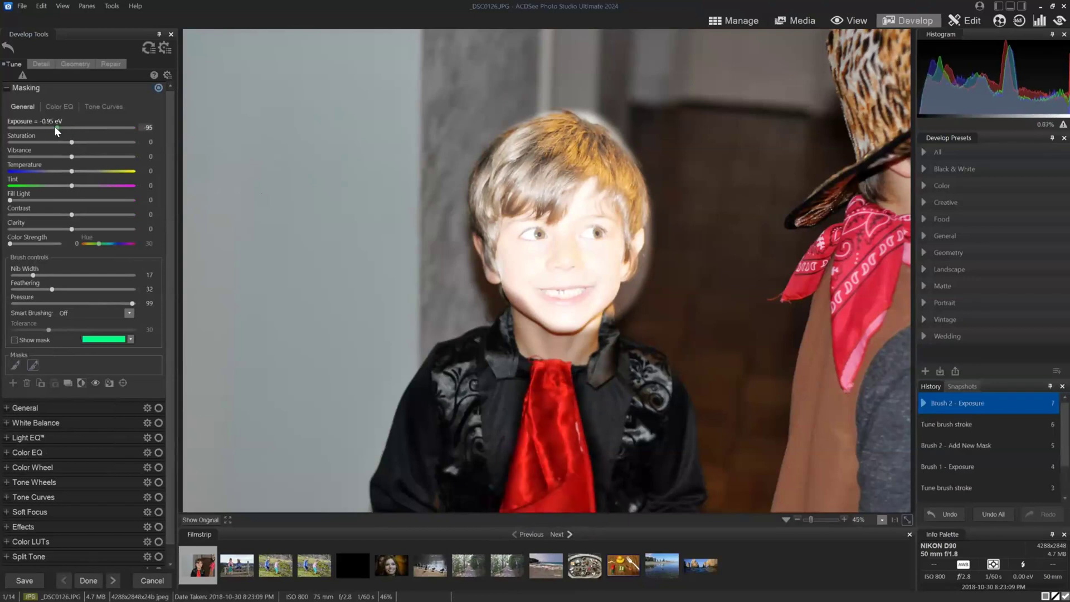
Add a Linear Gradient mask over the upper part of the photo and set its Exposure to -1.77 eV
{"action": "left_click", "coordinate": [11, 384]}
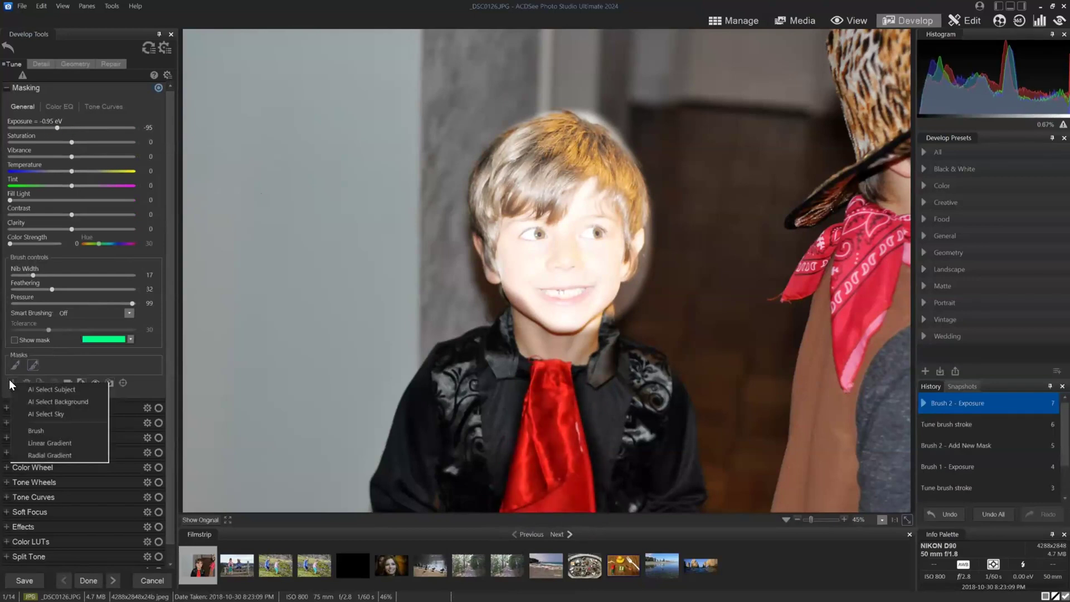
{"action": "left_click", "coordinate": [48, 443]}
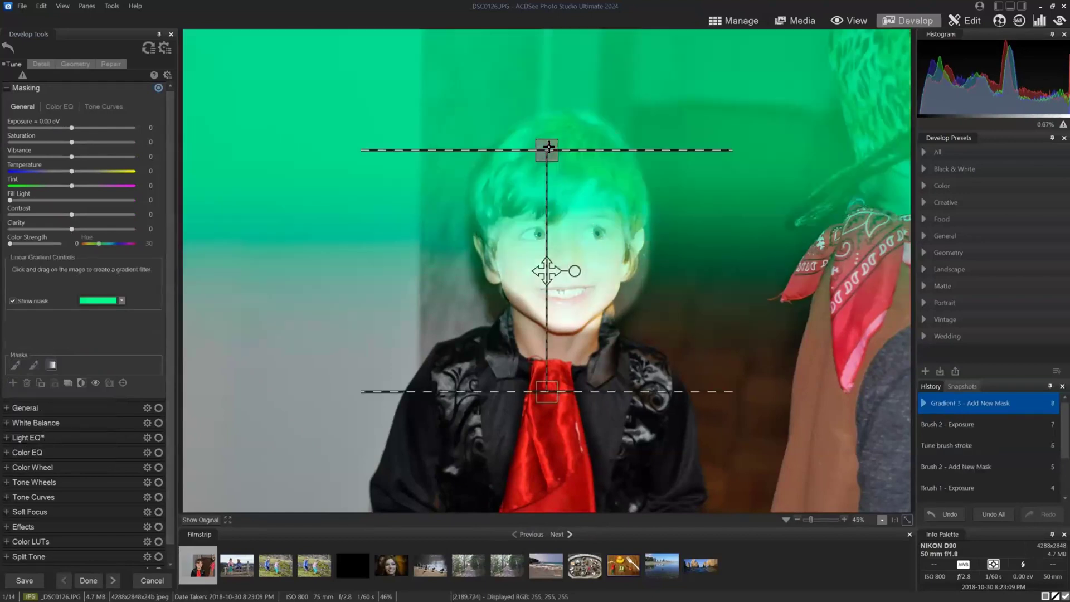
{"action": "left_click_drag", "start_coordinate": [71, 127], "coordinate": [45, 128]}
{"action": "left_click", "coordinate": [12, 301]}
{"action": "mouse_move", "coordinate": [54, 364]}
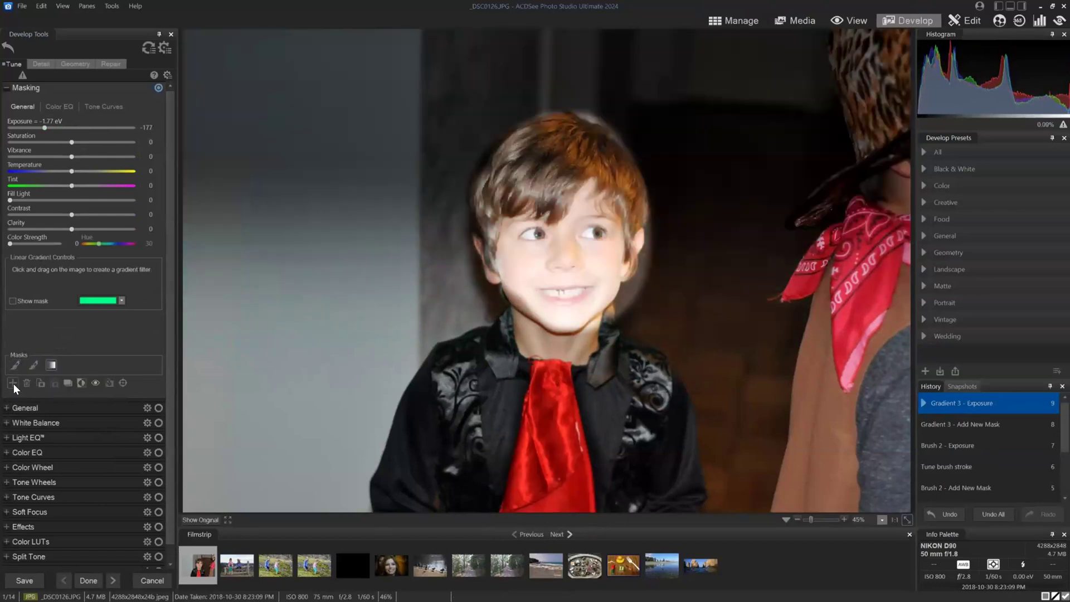
Add a Radial Gradient mask, stretch and center its ellipse around the boy, and set its Exposure to -2.14 eV
{"action": "left_click", "coordinate": [14, 383]}
{"action": "left_click", "coordinate": [45, 453]}
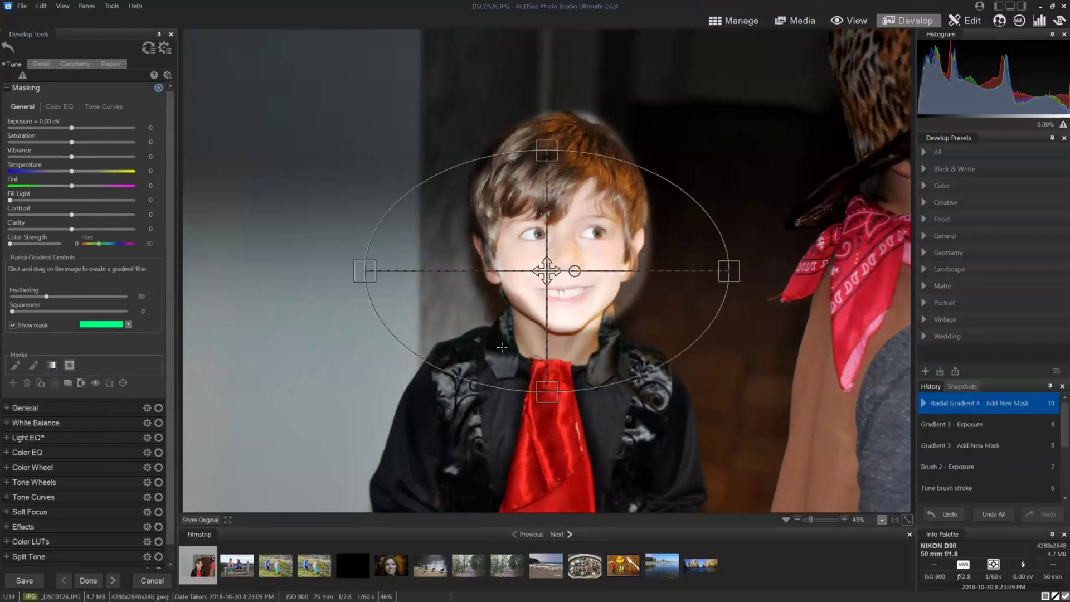
{"action": "left_click_drag", "start_coordinate": [538, 388], "coordinate": [544, 483]}
{"action": "left_click_drag", "start_coordinate": [546, 270], "coordinate": [551, 333]}
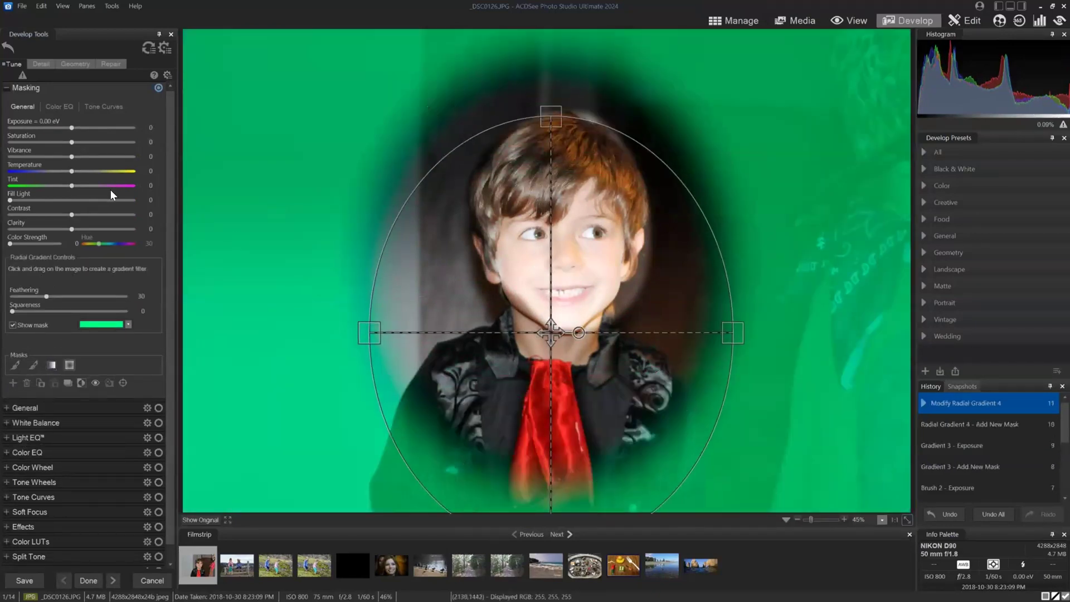
{"action": "left_click_drag", "start_coordinate": [72, 128], "coordinate": [39, 127]}
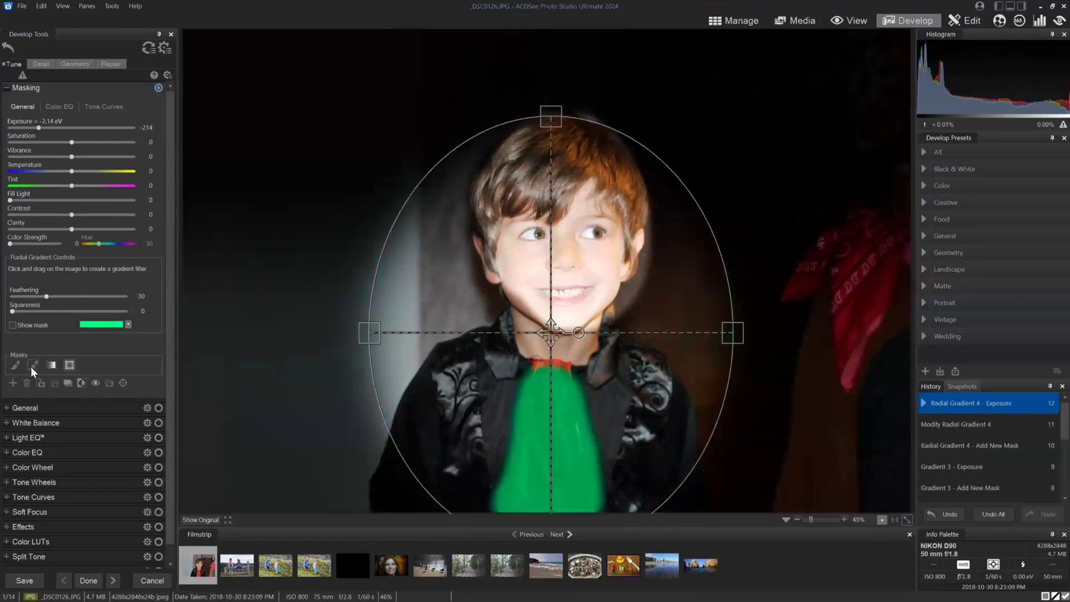
Reselect the Brush mask covering the tie to review its settings
{"action": "left_click", "coordinate": [31, 367]}
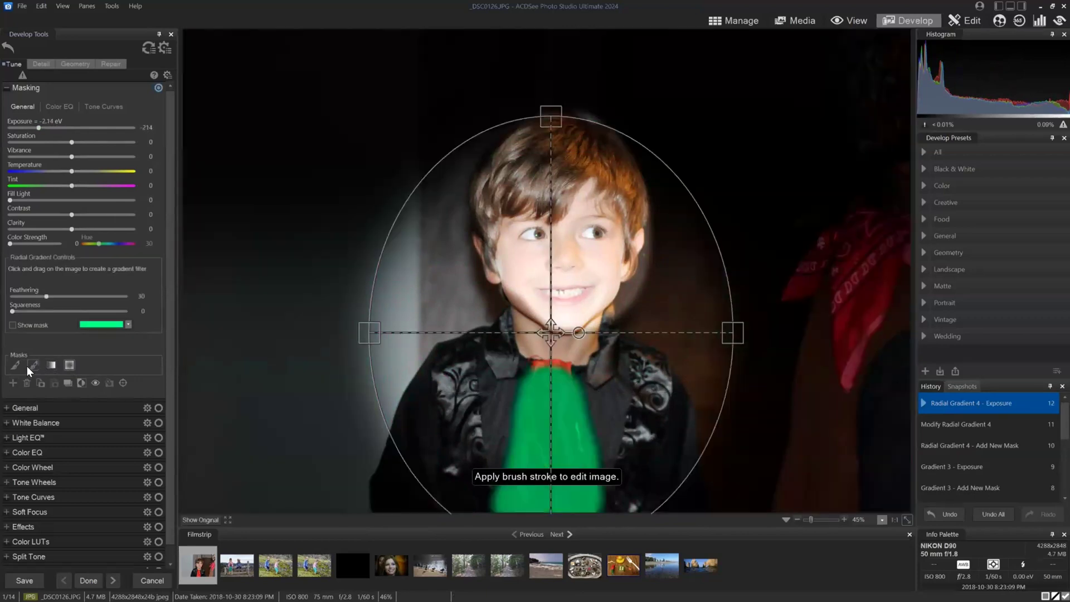
{"action": "left_click", "coordinate": [27, 366]}
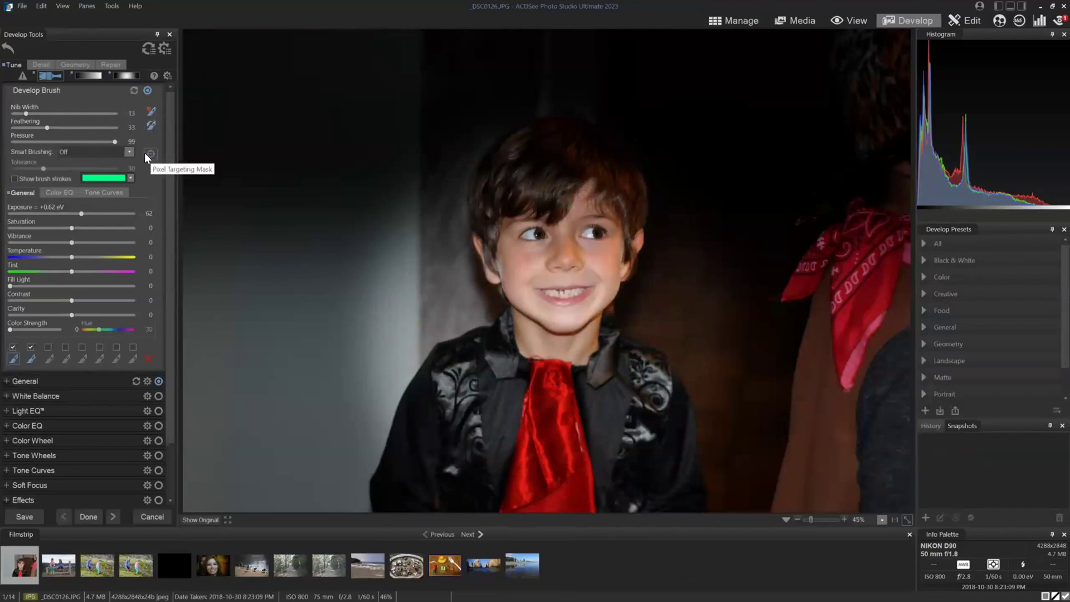
In ACDSee Photo Studio Ultimate 2023, view the Gradient and Radial Gradient settings for comparison
{"action": "left_click", "coordinate": [89, 75]}
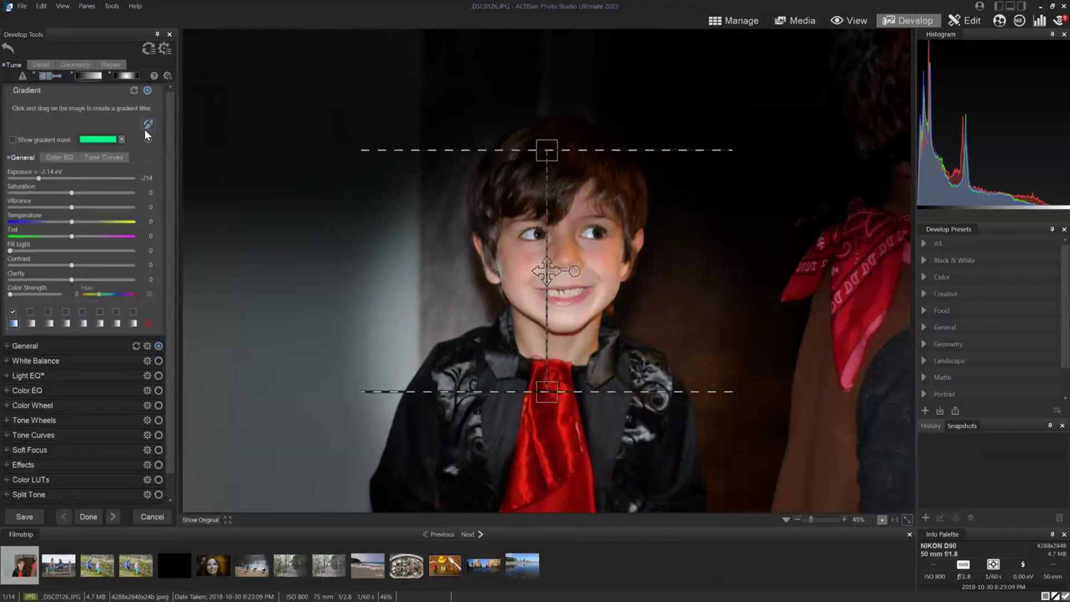
{"action": "left_click", "coordinate": [127, 75]}
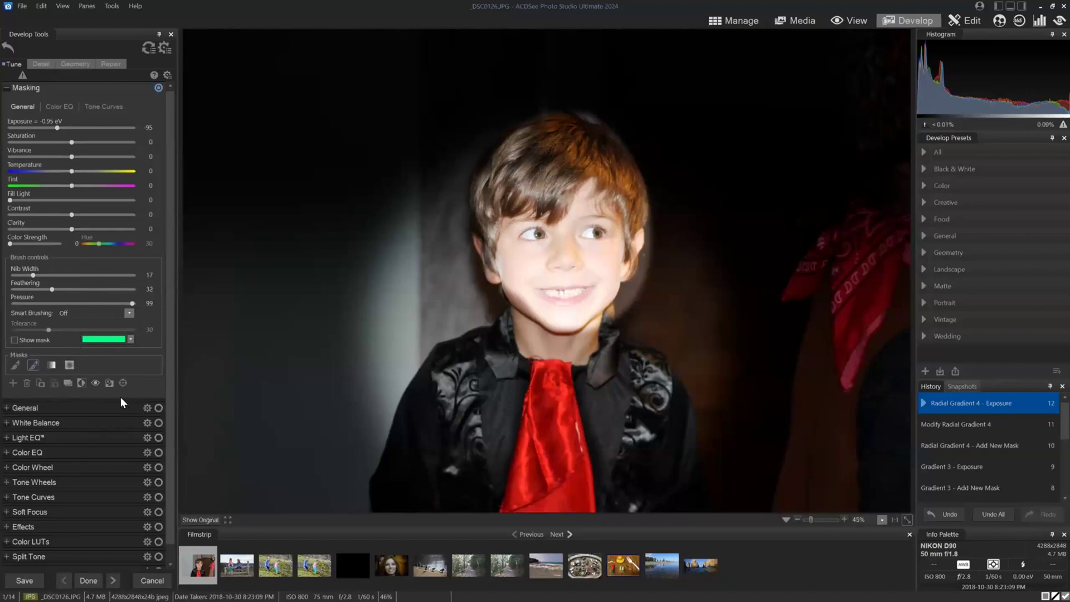
Reset all Develop adjustments, and add an AI Subject mask over the boy with its Exposure at -1.39 eV
{"action": "left_click", "coordinate": [147, 45]}
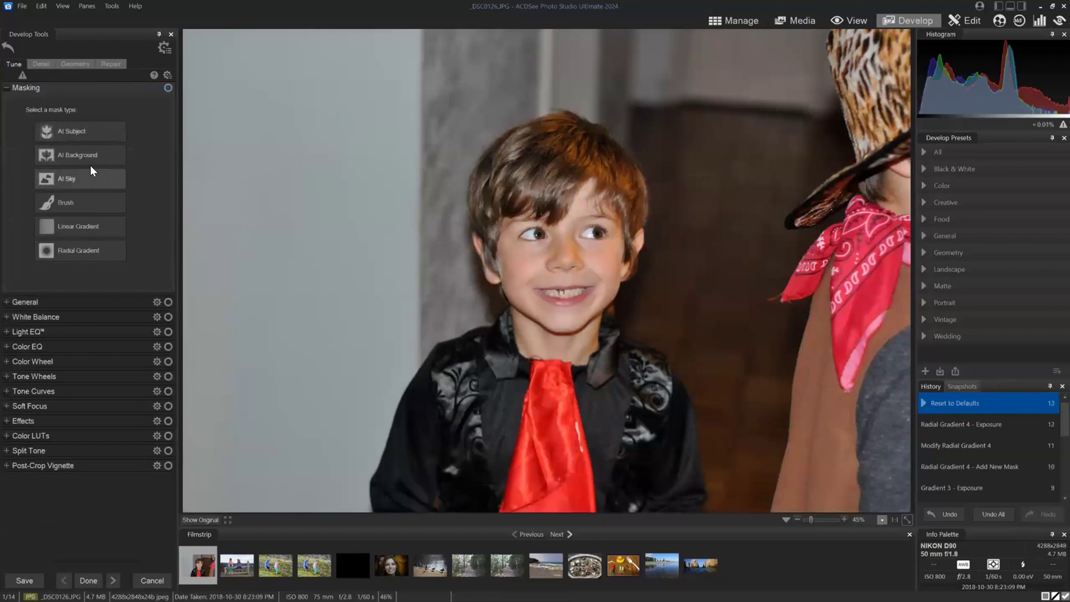
{"action": "left_click", "coordinate": [77, 129]}
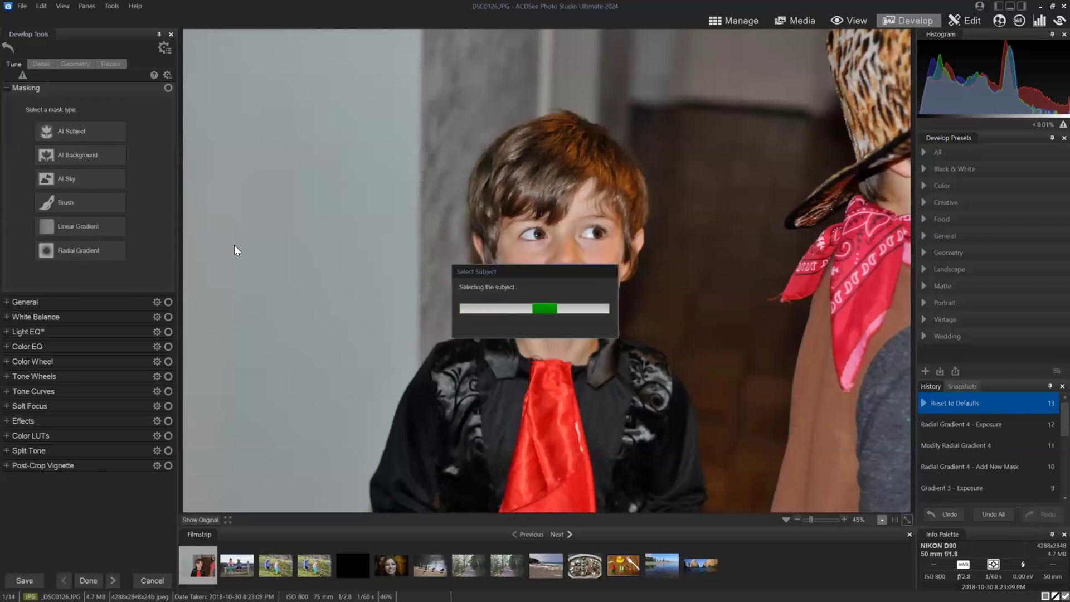
{"action": "left_click", "coordinate": [72, 126]}
{"action": "left_click_drag", "start_coordinate": [67, 142], "coordinate": [49, 130]}
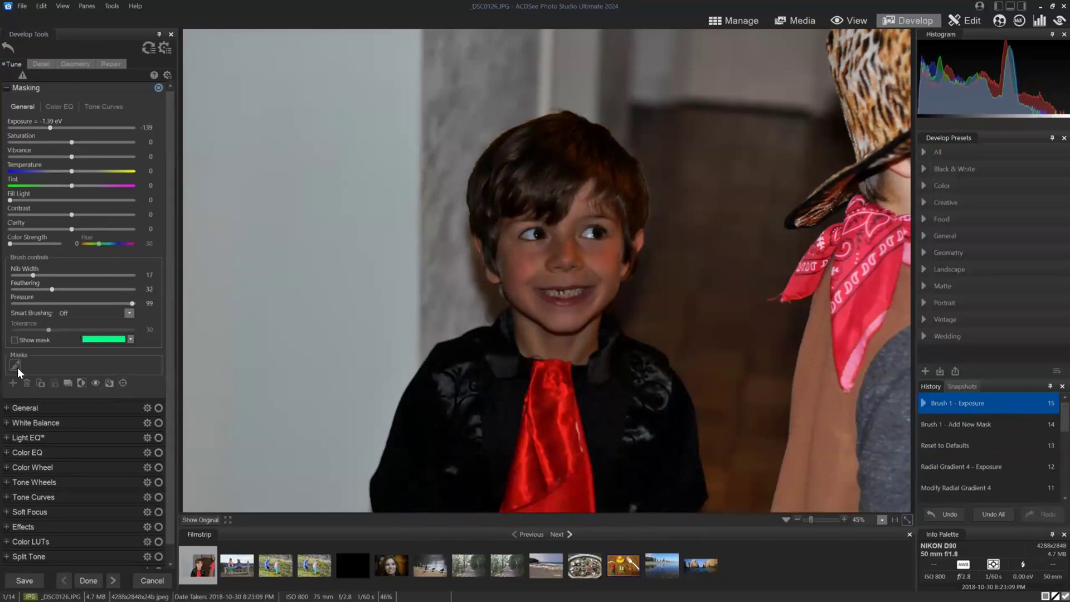
Raise the AI Subject mask's Exposure to +1.05 eV and delete the mask
{"action": "mouse_move", "coordinate": [14, 367]}
{"action": "left_click_drag", "start_coordinate": [50, 130], "coordinate": [85, 118]}
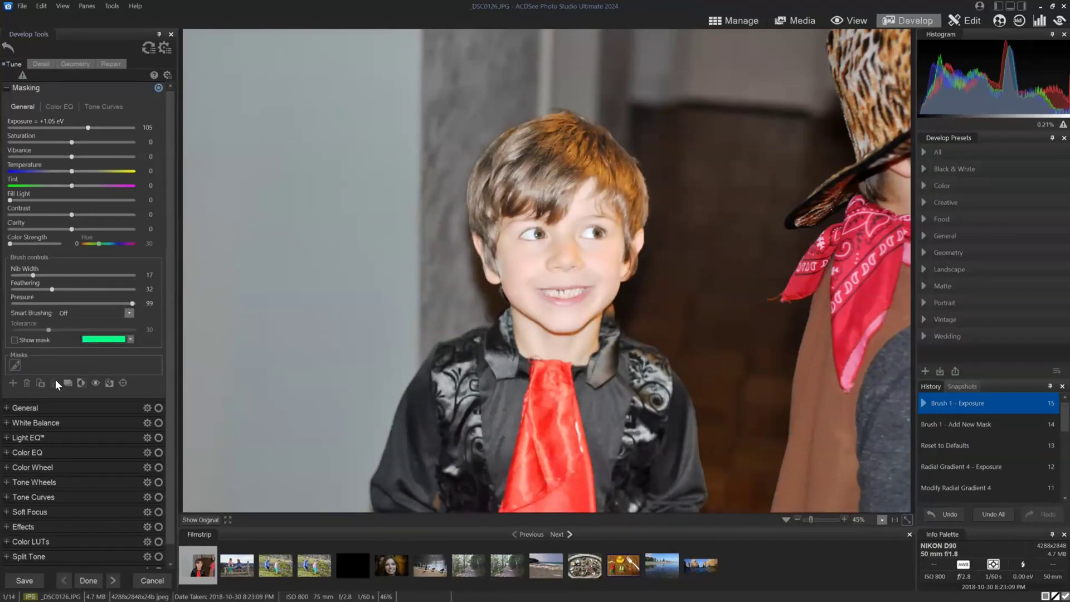
{"action": "left_click", "coordinate": [26, 383]}
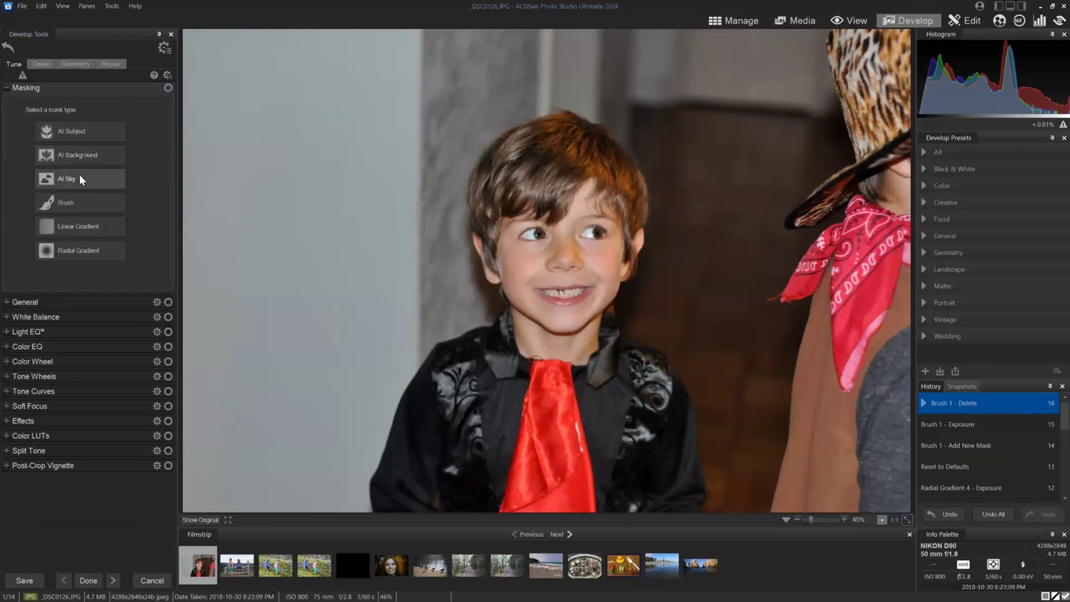
Add an AI Subject mask with Exposure -1.48 eV and erase the red tie from it using a nib width of 16
{"action": "left_click", "coordinate": [80, 131]}
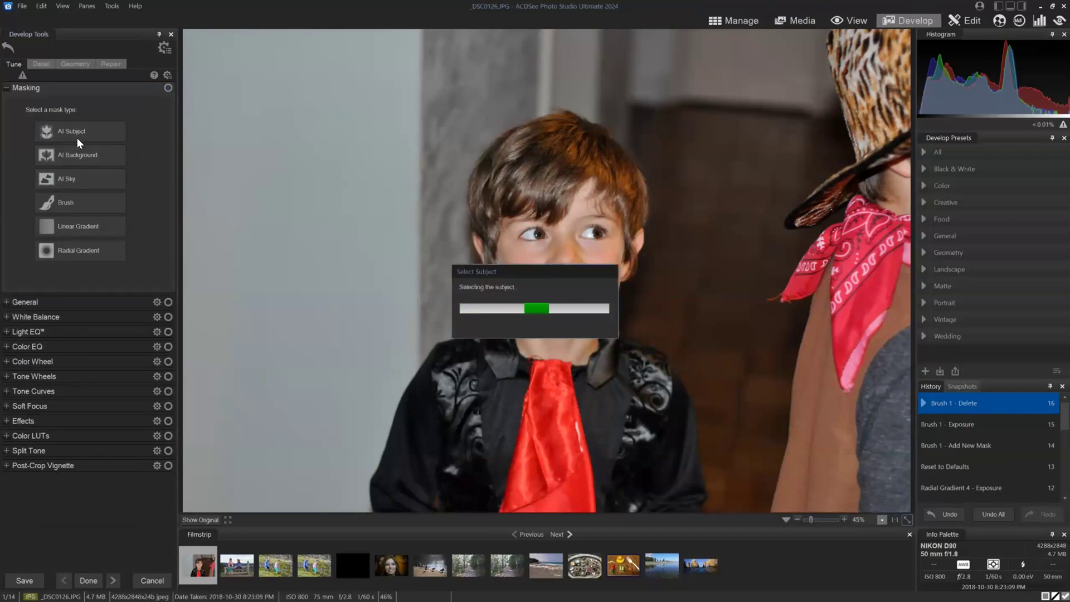
{"action": "left_click_drag", "start_coordinate": [69, 127], "coordinate": [48, 129]}
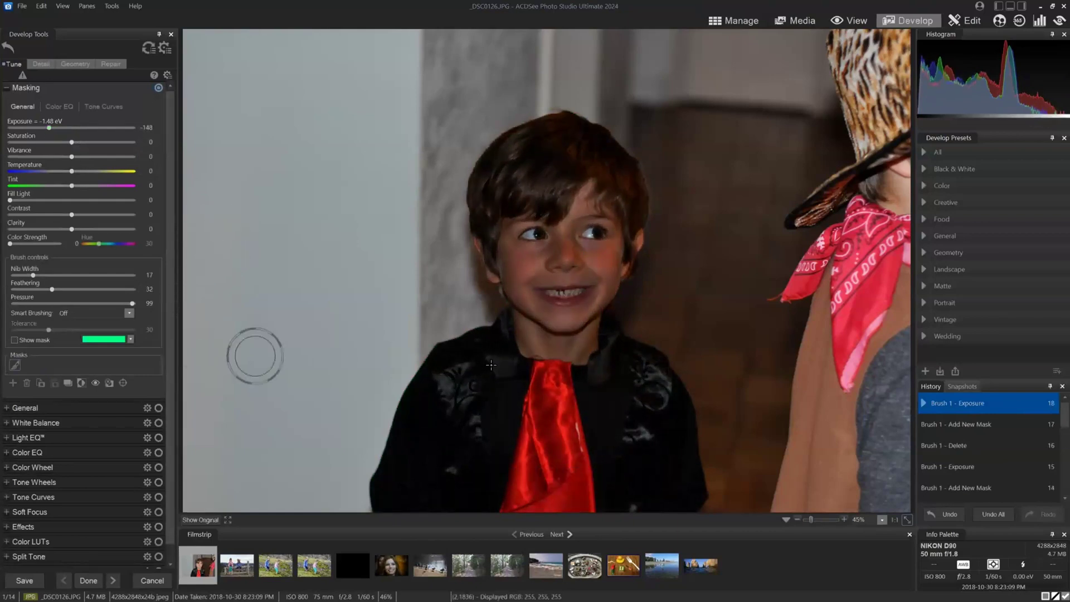
{"action": "scroll", "coordinate": [539, 386], "scroll_direction": "down", "scroll_amount": 1}
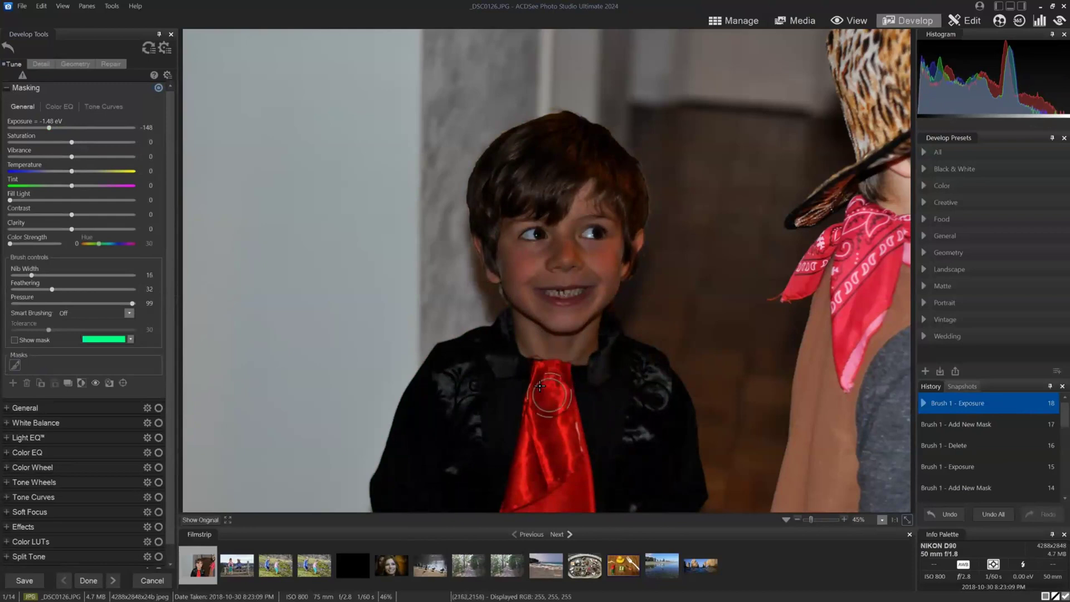
{"action": "mouse_move", "coordinate": [509, 514]}
{"action": "left_mouse_down"}
{"action": "mouse_move", "coordinate": [540, 397]}
{"action": "mouse_move", "coordinate": [553, 485]}
{"action": "mouse_move", "coordinate": [546, 416]}
{"action": "left_mouse_up"}
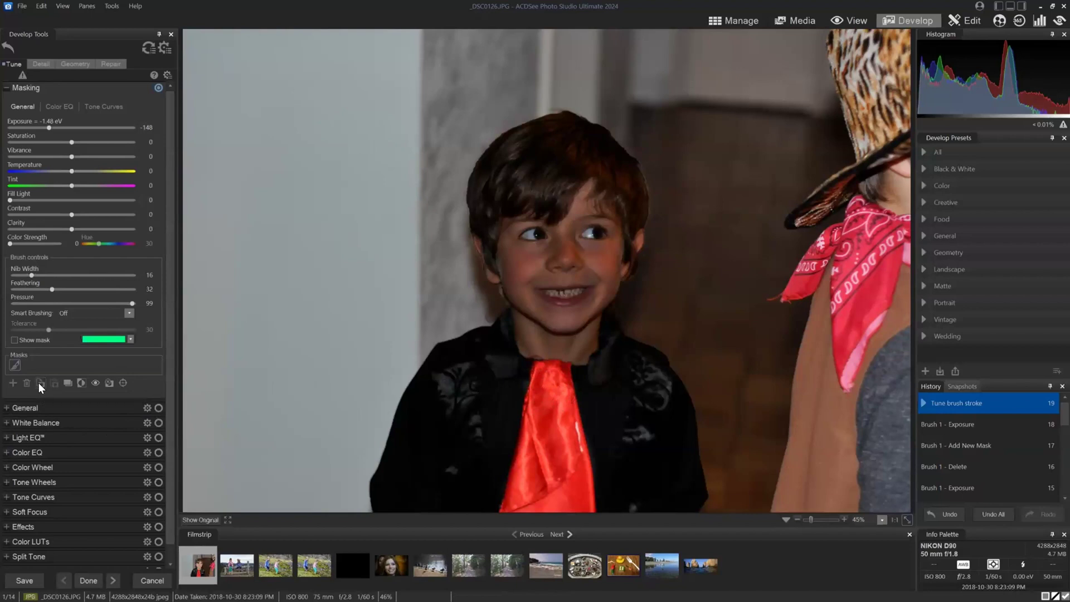
Copy the edited subject mask, paste it as a second mask in Tune, and delete the pasted mask
{"action": "left_click", "coordinate": [53, 384]}
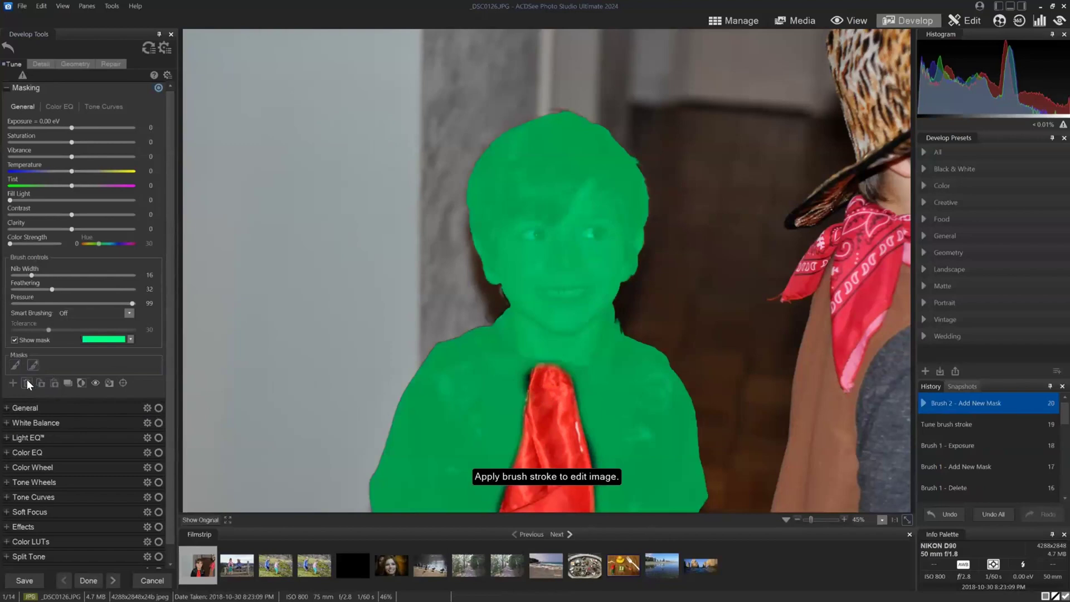
{"action": "left_click", "coordinate": [26, 383]}
Paste the copied subject mask into the Detail masking with Sharpness -96, and reset all Develop adjustments
{"action": "left_click", "coordinate": [40, 64]}
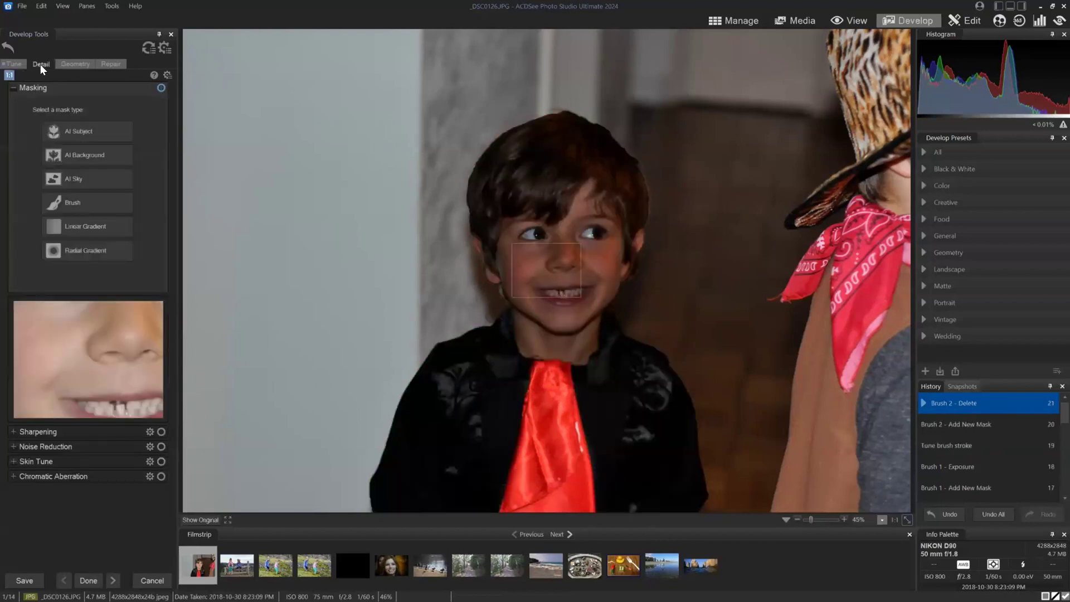
{"action": "left_click", "coordinate": [106, 202]}
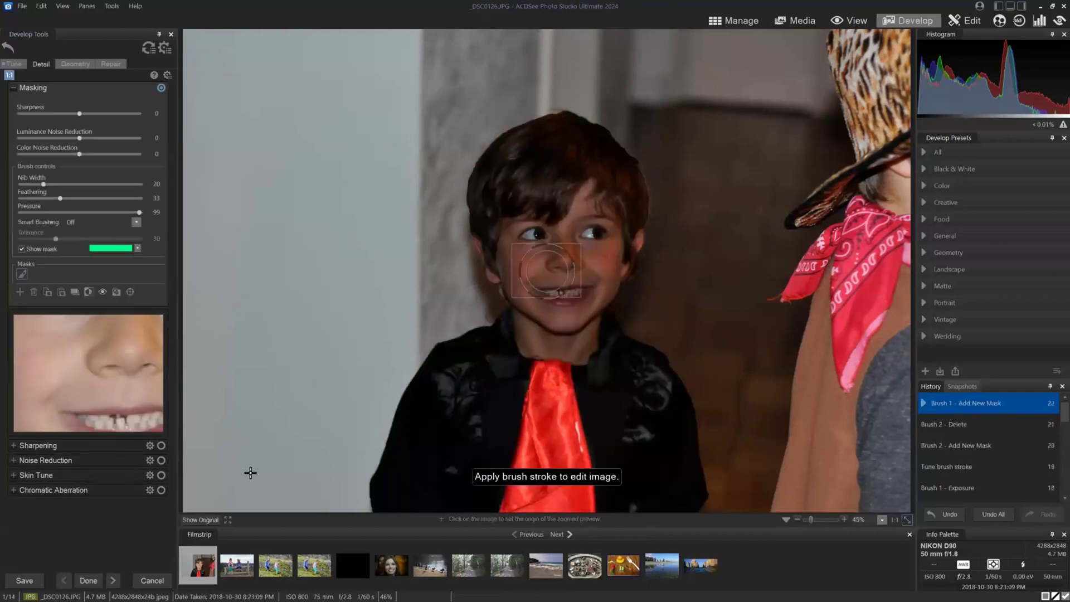
{"action": "left_click", "coordinate": [57, 291]}
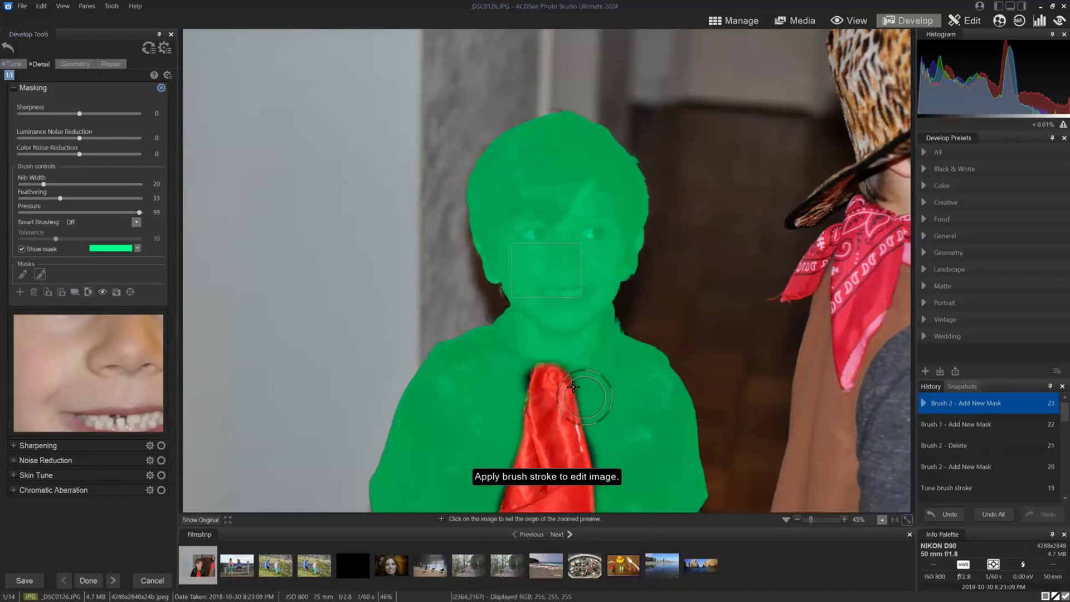
{"action": "left_click_drag", "start_coordinate": [73, 109], "coordinate": [21, 106]}
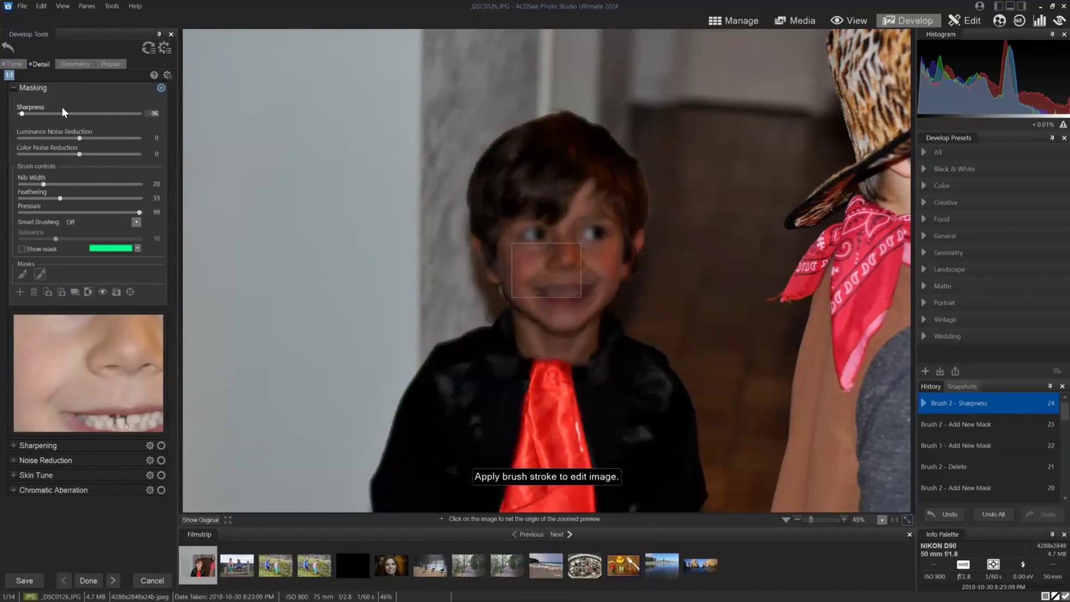
{"action": "double_click", "coordinate": [79, 111]}
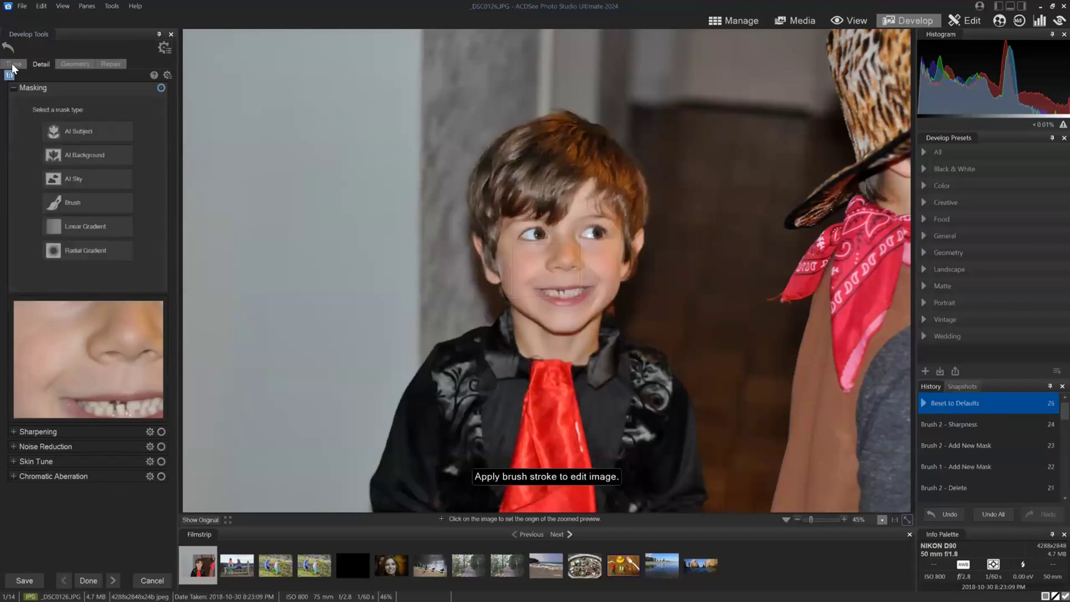
Add a Linear Gradient mask in Tune, set its Exposure to -2.47 eV, and extend its lower edge toward the bottom of the photo
{"action": "left_click", "coordinate": [12, 64]}
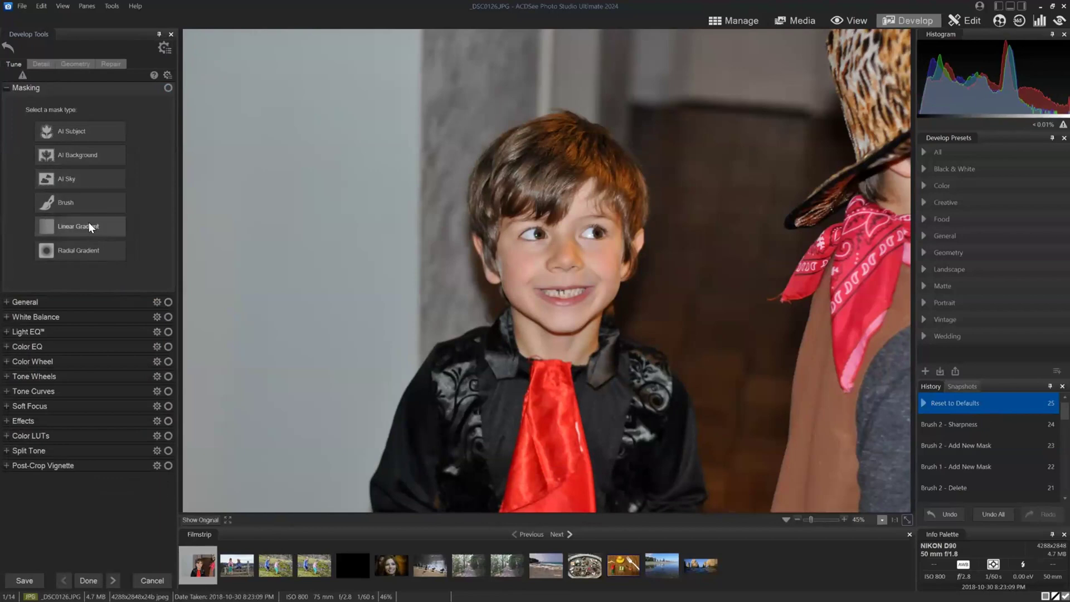
{"action": "left_click", "coordinate": [71, 225]}
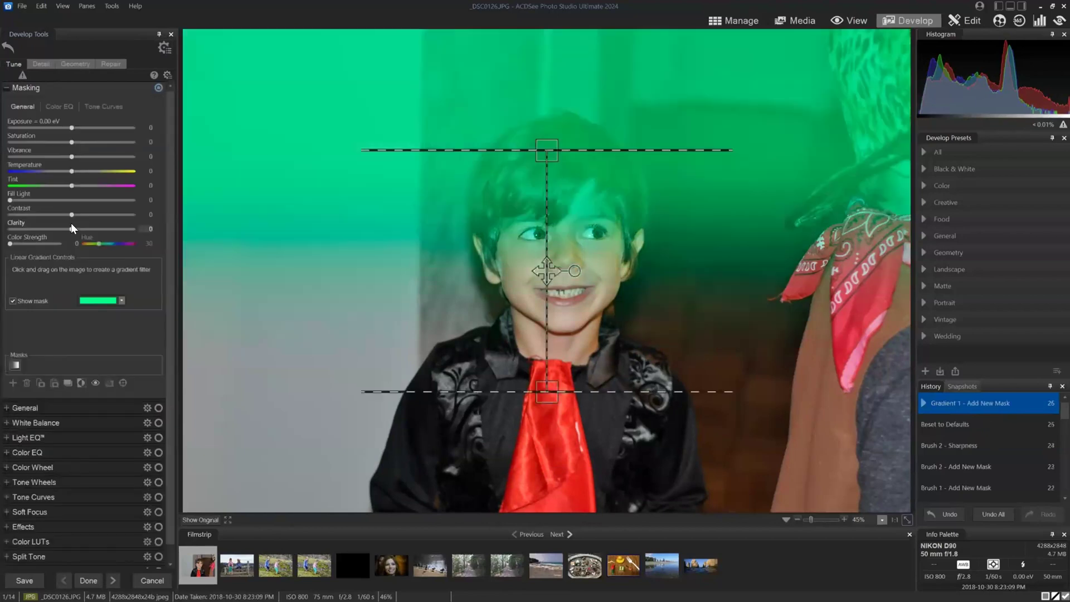
{"action": "left_click_drag", "start_coordinate": [72, 127], "coordinate": [32, 119]}
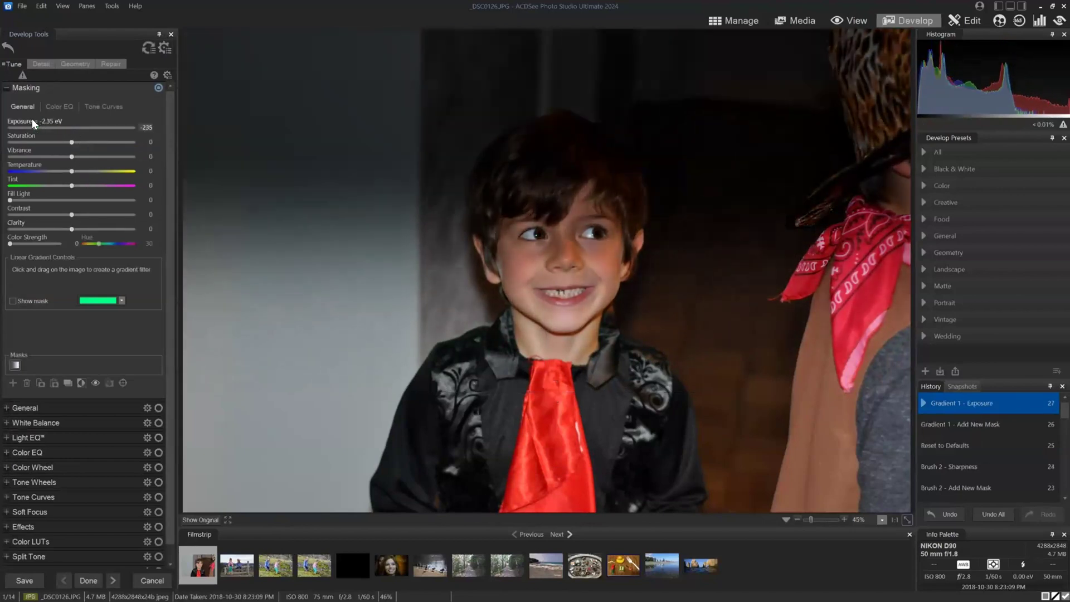
{"action": "left_click_drag", "start_coordinate": [550, 390], "coordinate": [548, 498]}
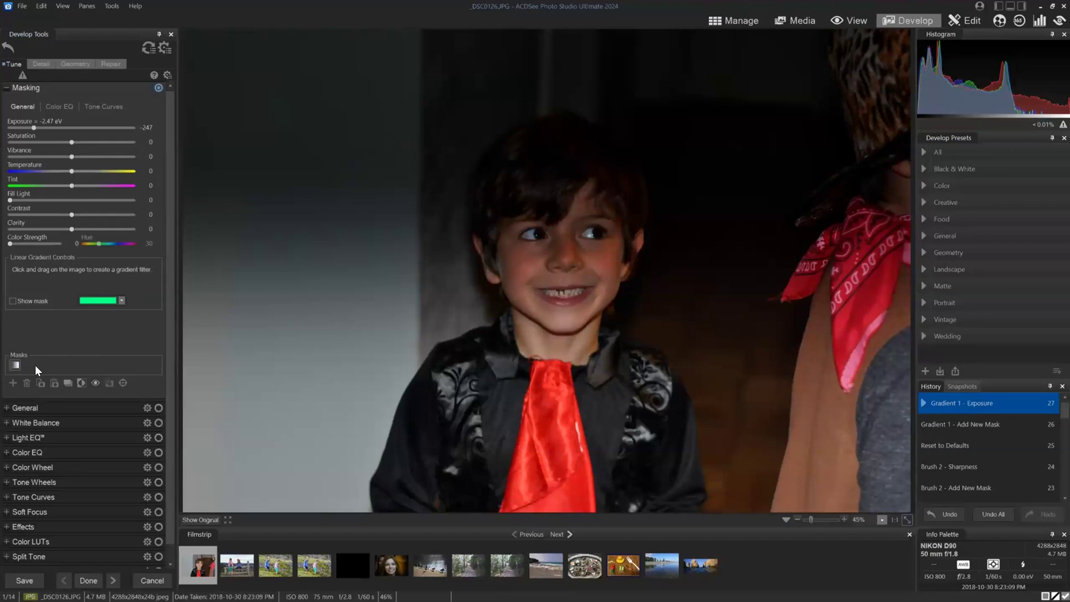
Convert the linear gradient mask to a brush mask
{"action": "mouse_move", "coordinate": [16, 367]}
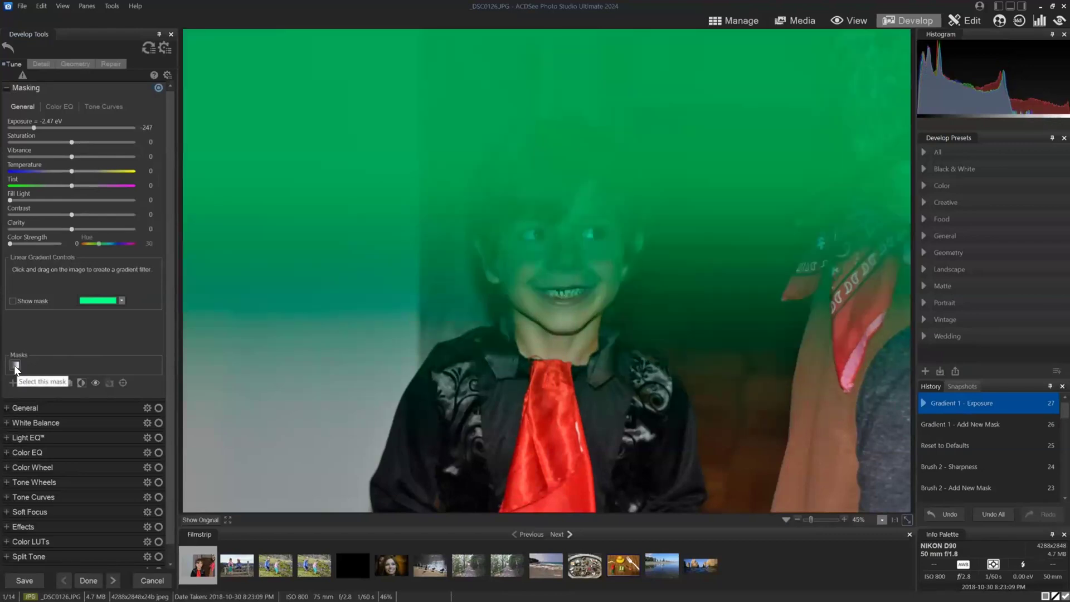
{"action": "left_click", "coordinate": [16, 367]}
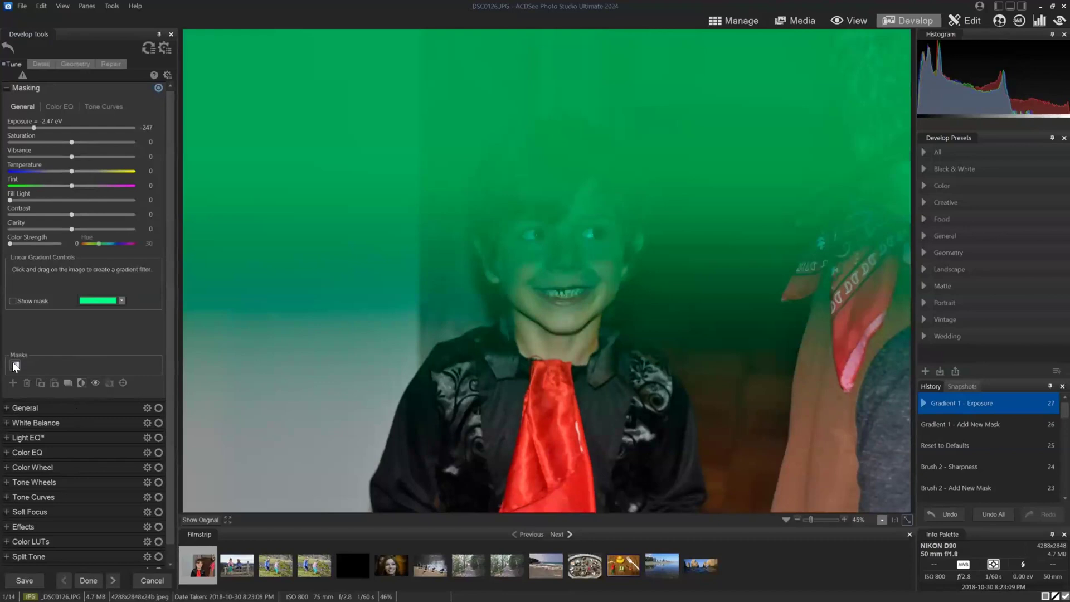
{"action": "right_click", "coordinate": [16, 367]}
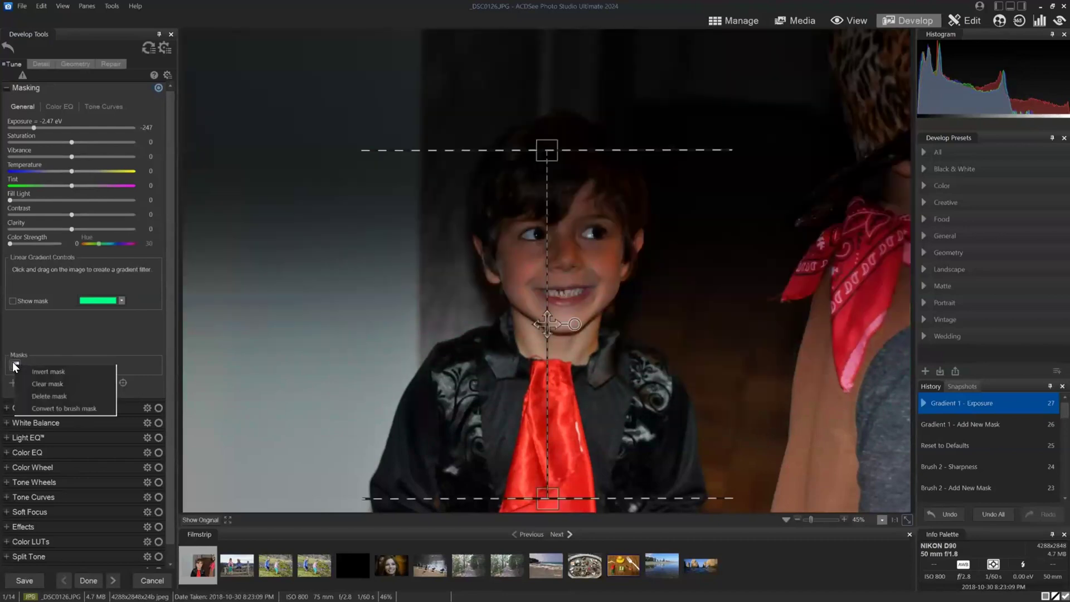
{"action": "left_click", "coordinate": [85, 409]}
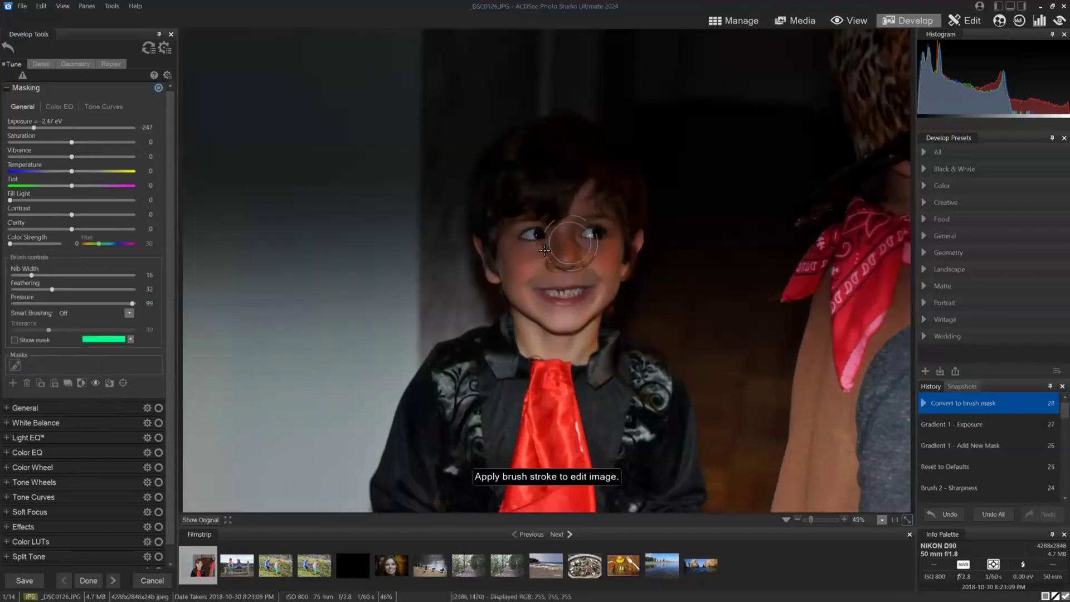
Erase the boy's face and hair from the converted mask and paint freehand mask strokes over the grey wall beside him
{"action": "mouse_move", "coordinate": [602, 239]}
{"action": "left_mouse_down"}
{"action": "mouse_move", "coordinate": [546, 250]}
{"action": "mouse_move", "coordinate": [527, 294]}
{"action": "mouse_move", "coordinate": [529, 281]}
{"action": "mouse_move", "coordinate": [488, 233]}
{"action": "mouse_move", "coordinate": [490, 188]}
{"action": "mouse_move", "coordinate": [541, 138]}
{"action": "mouse_move", "coordinate": [576, 137]}
{"action": "mouse_move", "coordinate": [615, 182]}
{"action": "mouse_move", "coordinate": [608, 224]}
{"action": "mouse_move", "coordinate": [563, 259]}
{"action": "mouse_move", "coordinate": [575, 174]}
{"action": "mouse_move", "coordinate": [565, 156]}
{"action": "mouse_move", "coordinate": [536, 197]}
{"action": "mouse_move", "coordinate": [582, 214]}
{"action": "mouse_move", "coordinate": [575, 196]}
{"action": "mouse_move", "coordinate": [596, 231]}
{"action": "mouse_move", "coordinate": [602, 268]}
{"action": "mouse_move", "coordinate": [563, 322]}
{"action": "mouse_move", "coordinate": [536, 273]}
{"action": "left_mouse_up"}
{"action": "left_click_drag", "start_coordinate": [314, 186], "coordinate": [316, 301]}
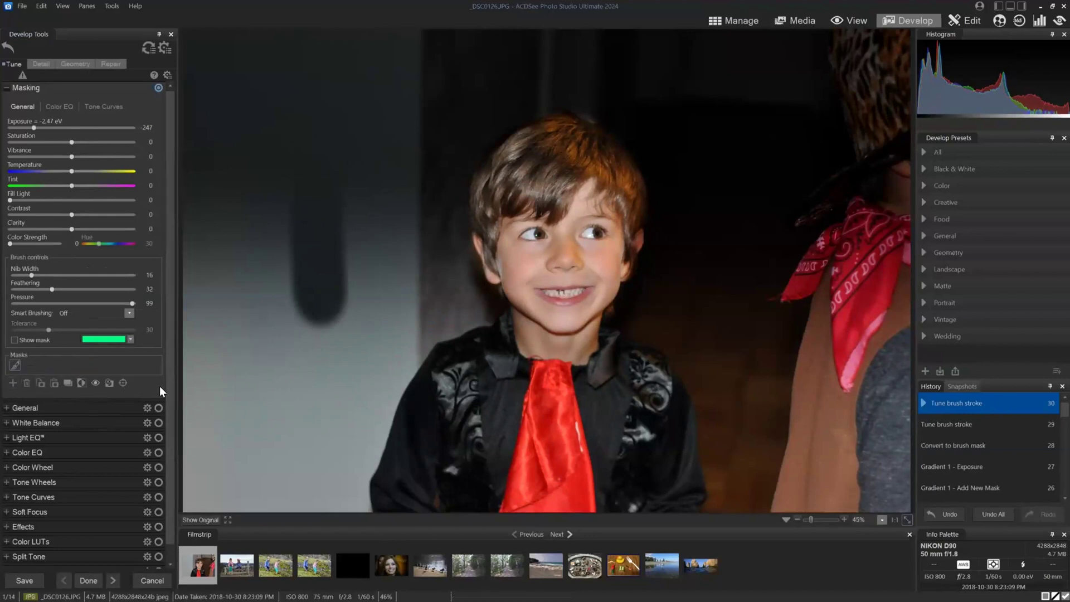
{"action": "left_click", "coordinate": [262, 263]}
{"action": "mouse_move", "coordinate": [244, 271]}
{"action": "left_mouse_down"}
{"action": "mouse_move", "coordinate": [339, 382]}
{"action": "mouse_move", "coordinate": [382, 363]}
{"action": "mouse_move", "coordinate": [379, 215]}
{"action": "left_mouse_up"}
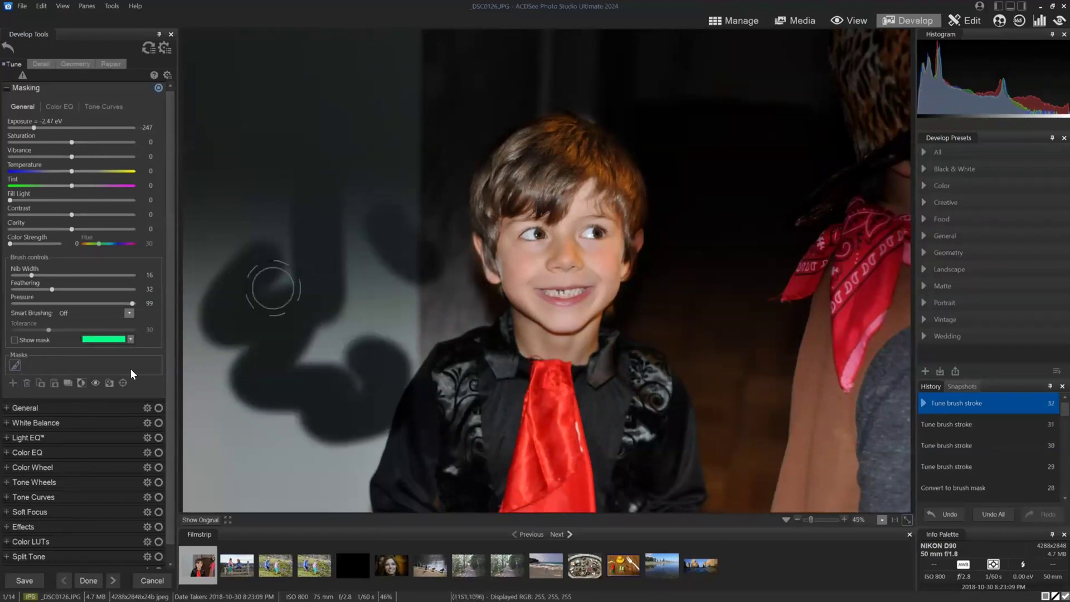
Duplicate the brush mask, set the duplicate's Exposure to -1.48 eV, and return to Manage mode without saving the changes
{"action": "left_click", "coordinate": [65, 378]}
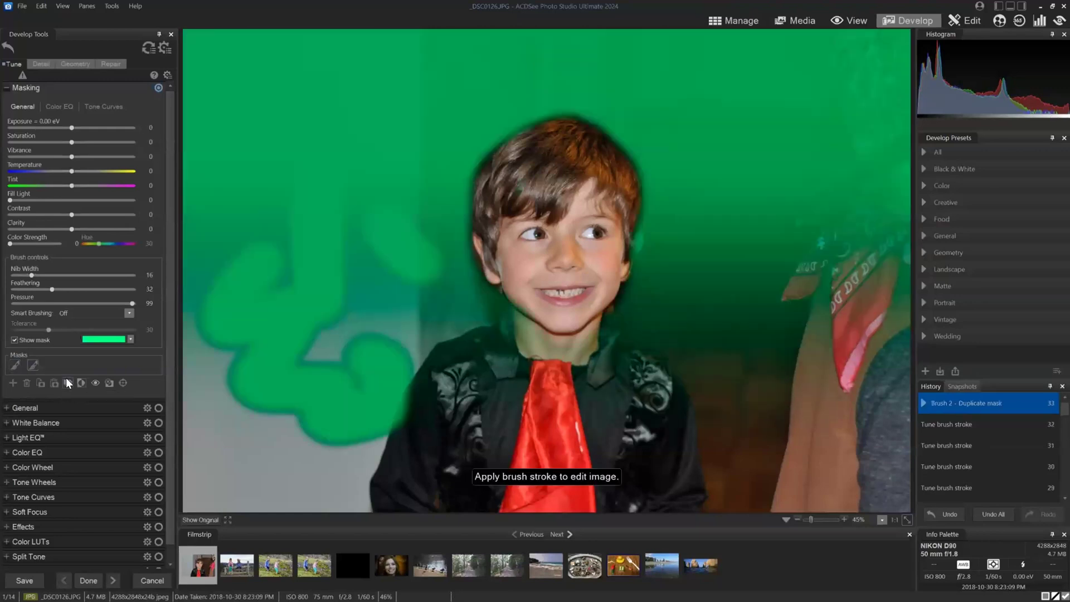
{"action": "left_click_drag", "start_coordinate": [72, 120], "coordinate": [47, 125]}
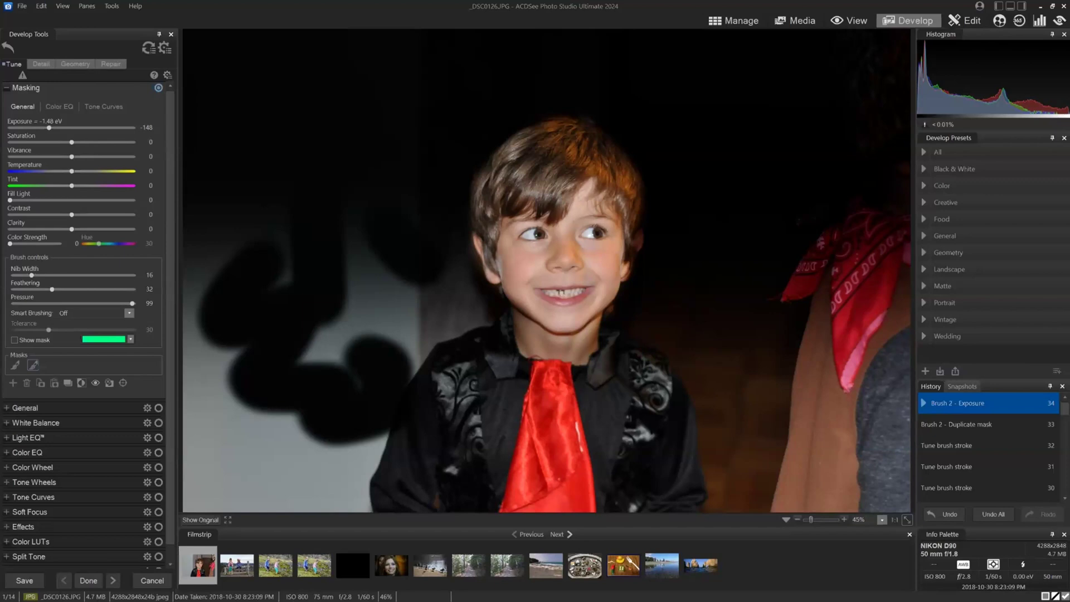
{"action": "left_click", "coordinate": [741, 20]}
{"action": "left_click", "coordinate": [574, 305]}
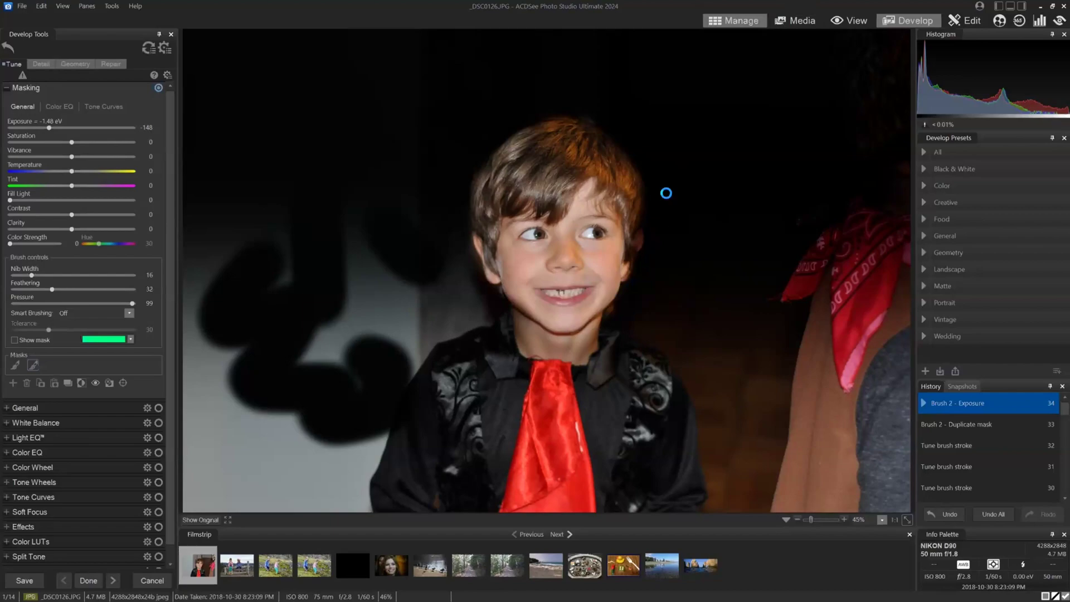
Open 1.JPG in AI Face Edit and switch between the girl's and the hat-wearing child's detected faces
{"action": "left_click", "coordinate": [285, 92]}
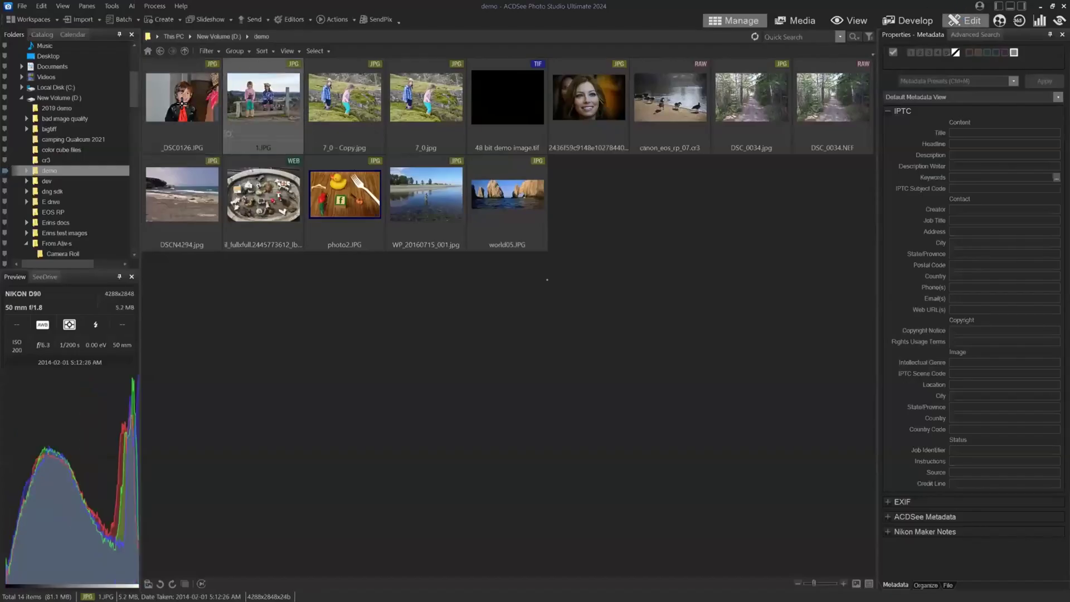
{"action": "key", "text": "ctrl+e"}
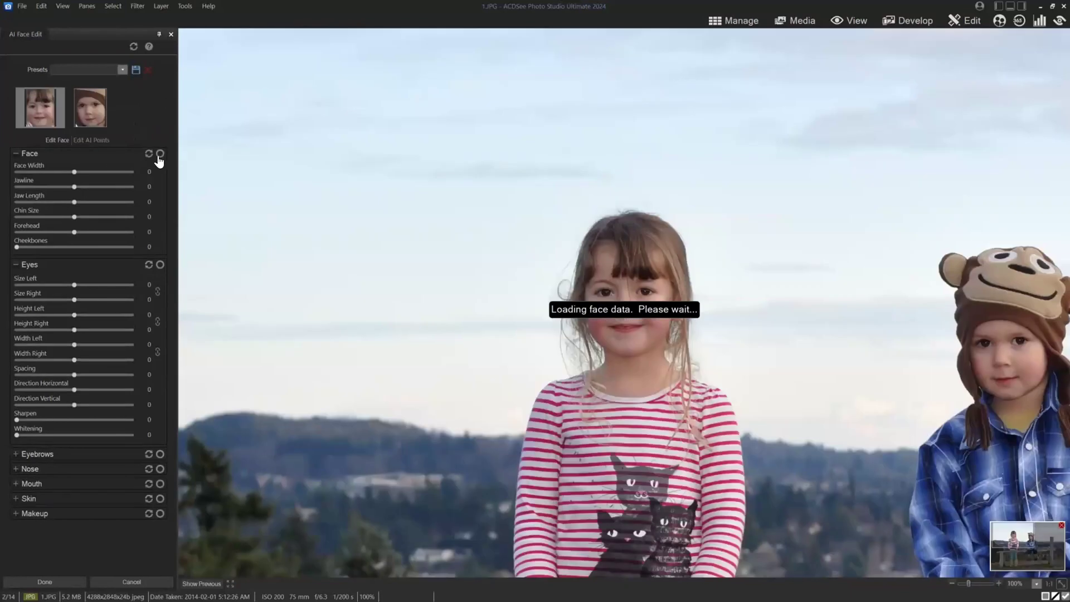
{"action": "left_click", "coordinate": [92, 108]}
{"action": "left_click", "coordinate": [40, 111]}
{"action": "left_click", "coordinate": [94, 115]}
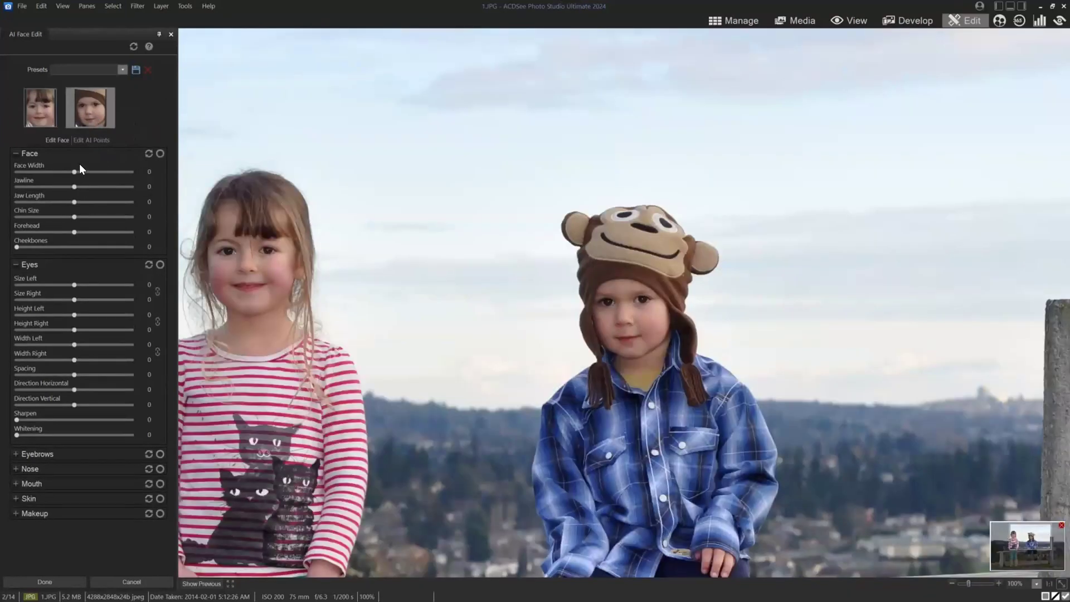
Set the girl's left and right eye sizes to -100, and return to Manage mode without saving the face edit
{"action": "mouse_move", "coordinate": [75, 285]}
{"action": "left_mouse_down"}
{"action": "mouse_move", "coordinate": [53, 277]}
{"action": "mouse_move", "coordinate": [73, 279]}
{"action": "left_mouse_up"}
{"action": "left_click", "coordinate": [49, 103]}
{"action": "left_click_drag", "start_coordinate": [73, 284], "coordinate": [15, 277]}
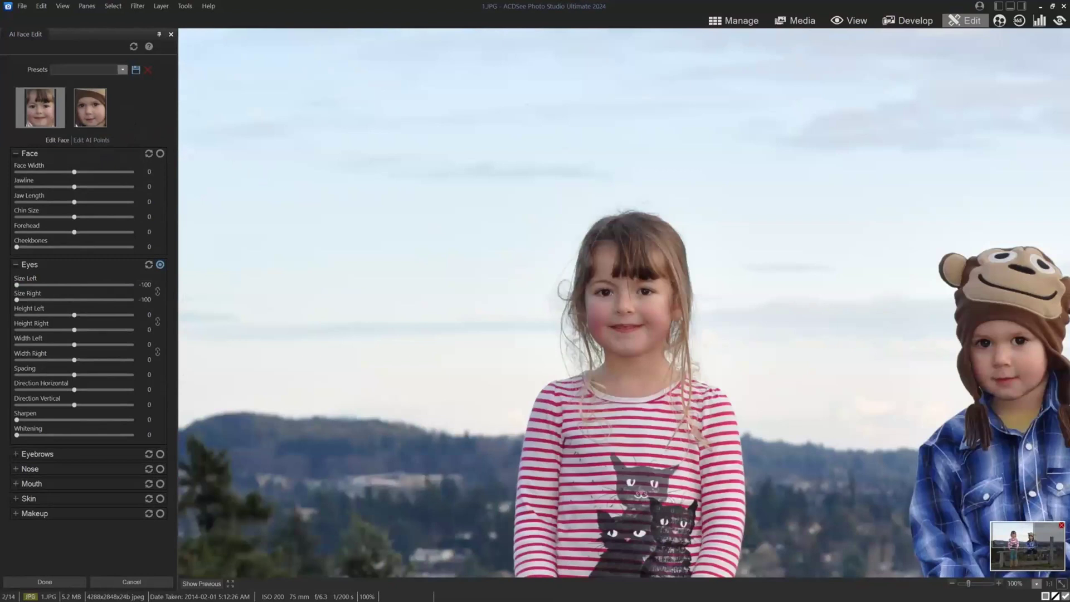
{"action": "left_click", "coordinate": [727, 19]}
{"action": "left_click", "coordinate": [560, 313]}
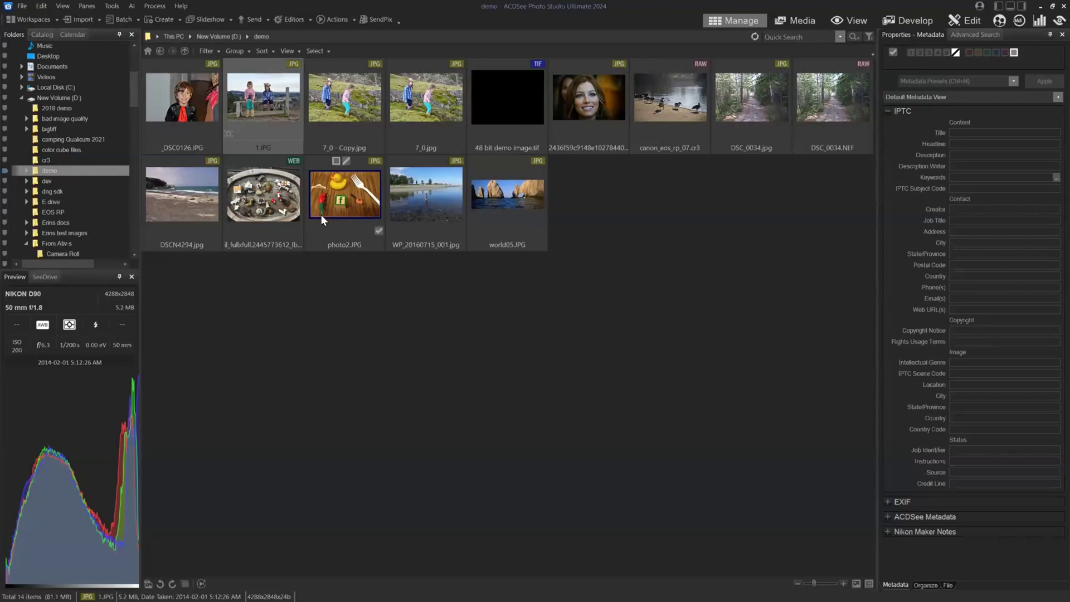
Open _DSC0126.JPG in Edit mode and select the boy with the AI Select Subject action
{"action": "left_click", "coordinate": [179, 98]}
{"action": "left_click", "coordinate": [966, 20]}
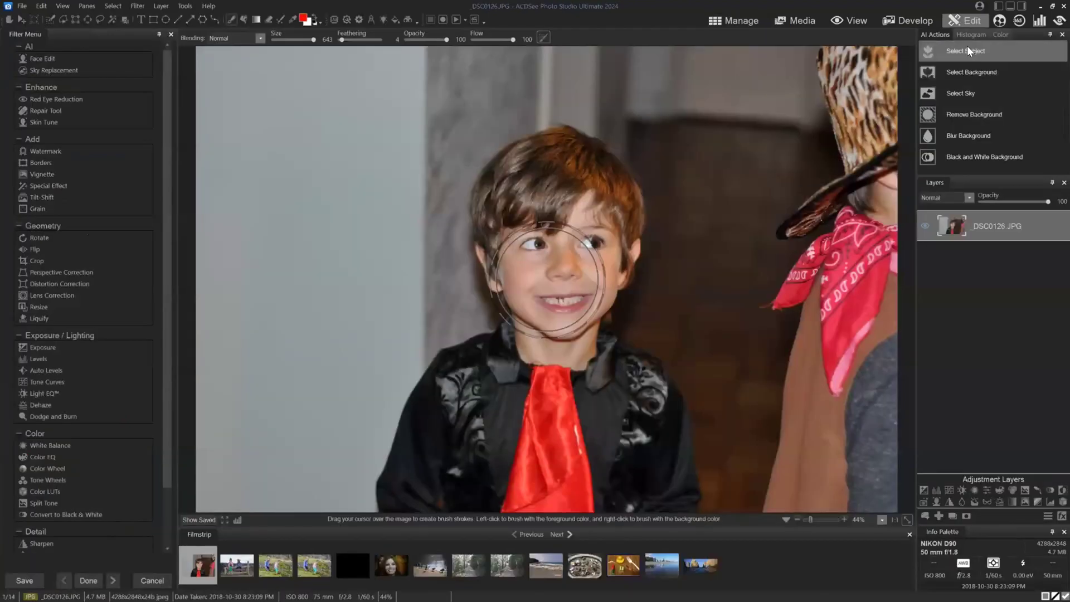
{"action": "left_click", "coordinate": [968, 49]}
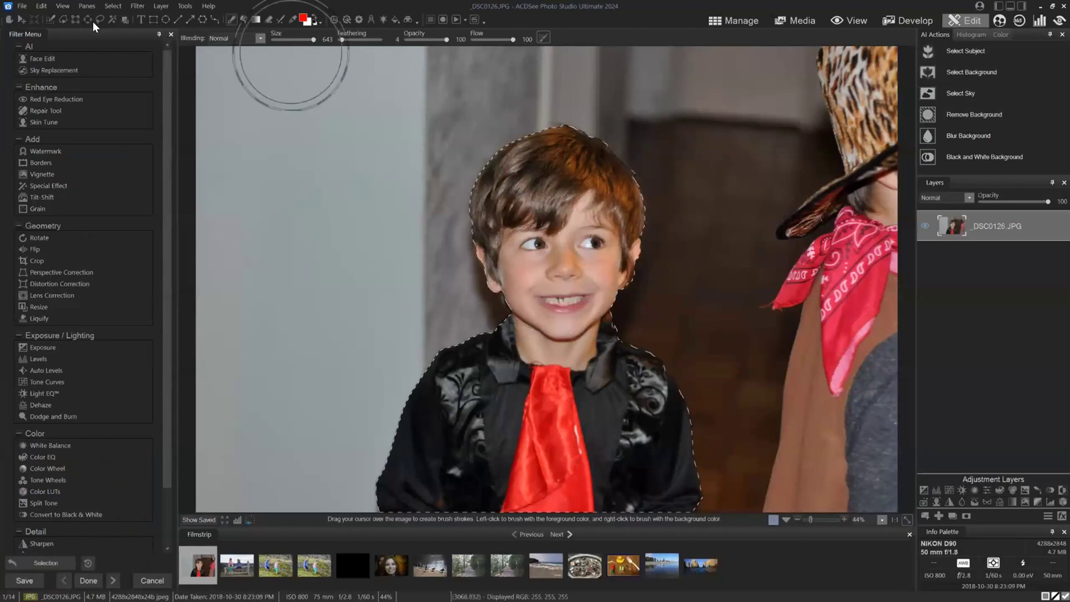
Try refining the boy's selection with Shift edge 5 and Feathering 7, and cancel the refinement
{"action": "left_click", "coordinate": [111, 6]}
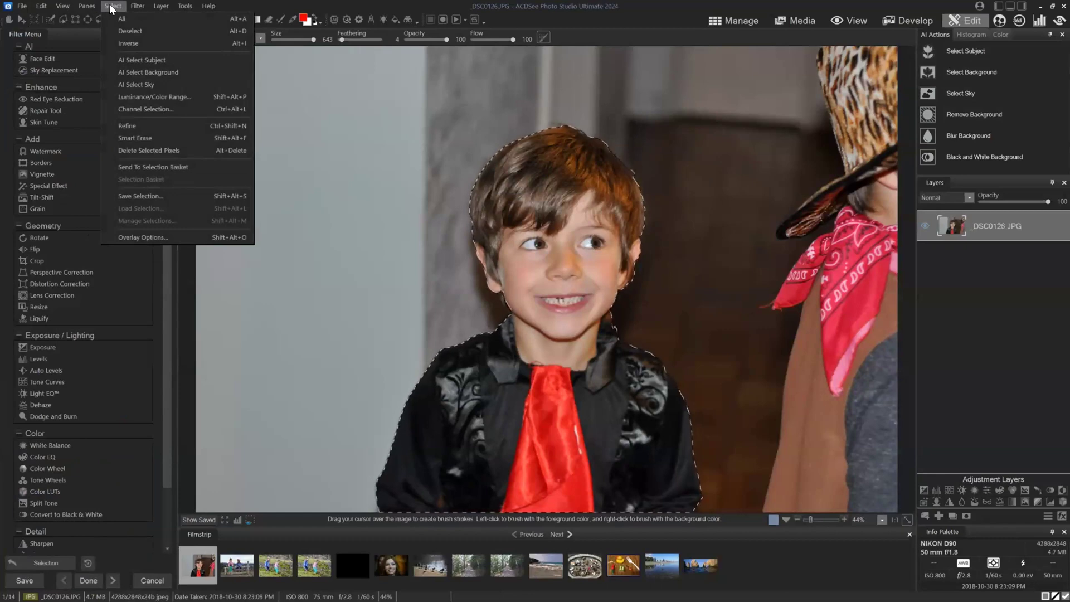
{"action": "left_click", "coordinate": [140, 124]}
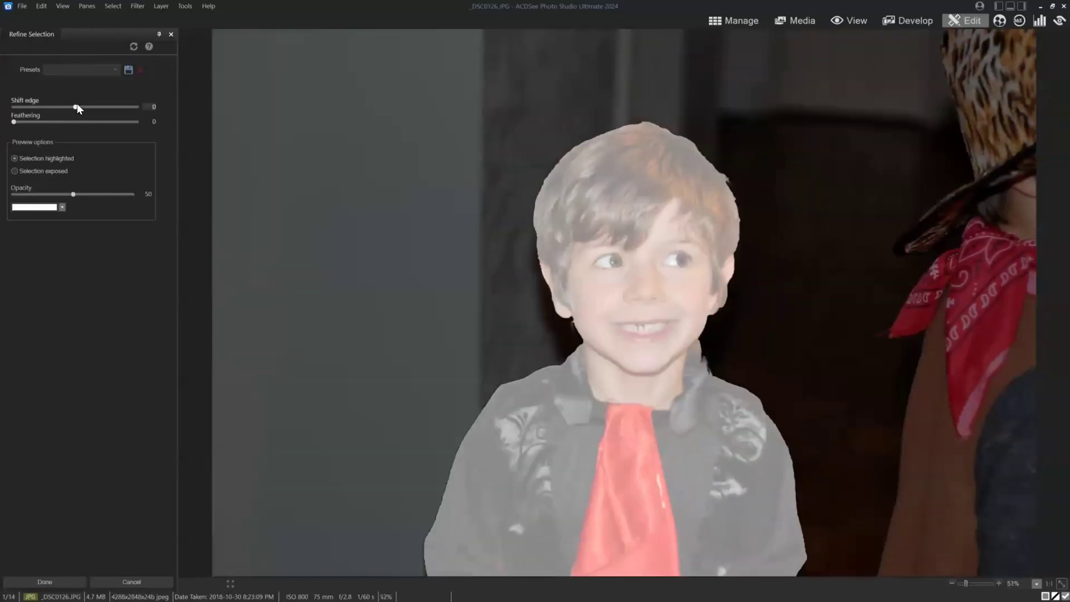
{"action": "left_click_drag", "start_coordinate": [73, 104], "coordinate": [50, 120]}
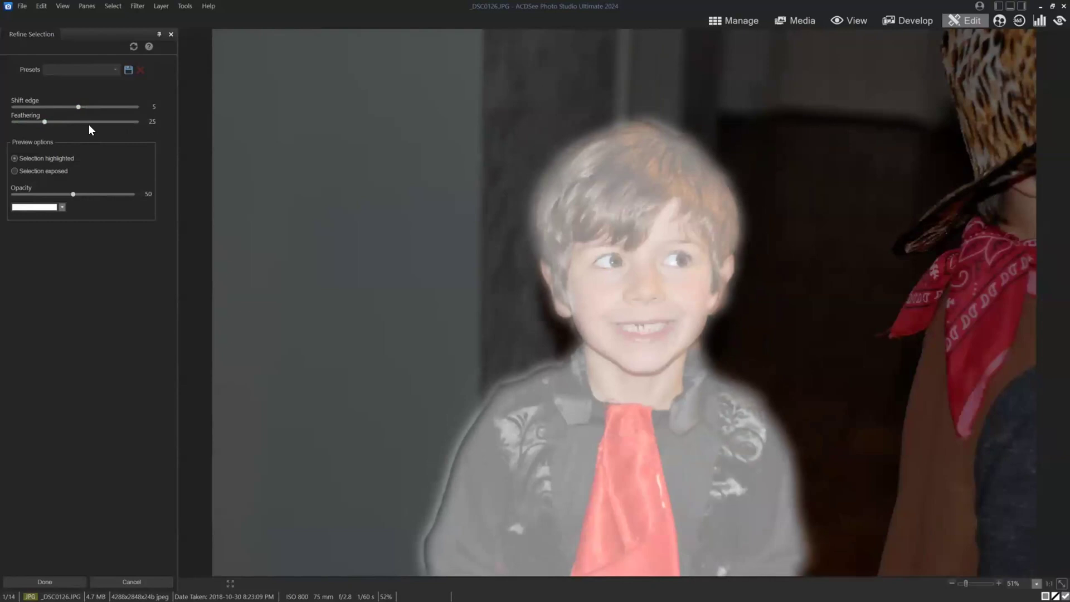
{"action": "left_click_drag", "start_coordinate": [45, 119], "coordinate": [21, 122]}
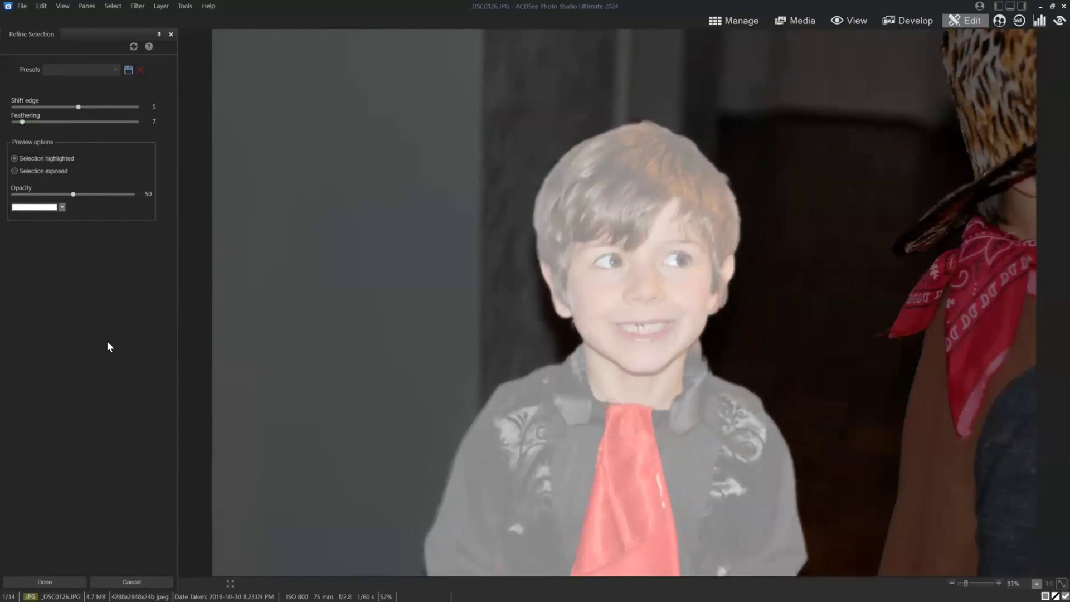
{"action": "left_click", "coordinate": [137, 577]}
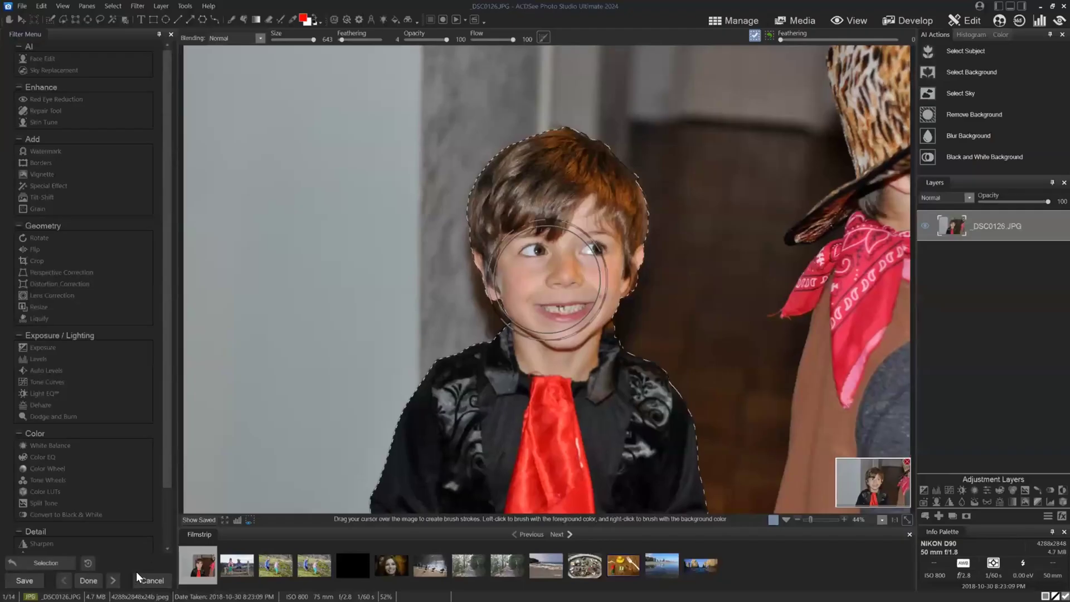